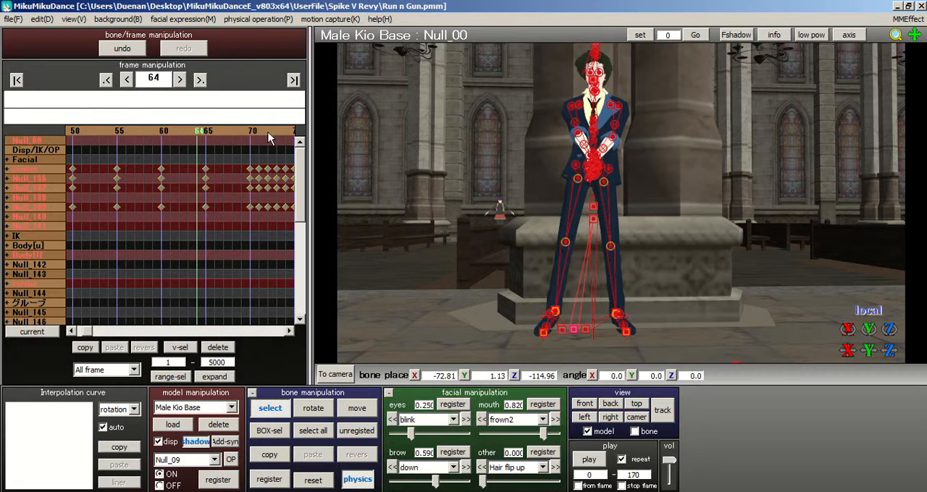
Step: Delete the in-between bone keyframes from frame 71 to 100, keeping one every five frames
left_click_drag(188, 169, 259, 215)
key("Delete")
left_click(281, 132)
left_click_drag(195, 166, 269, 159)
key("Delete")
key("Delete")
left_click(286, 135)
left_click_drag(197, 168, 222, 213)
key("Delete")
left_click_drag(241, 168, 269, 210)
Step: Thin the bone keyframes from frame 101 to 120 to one every five frames
key("Delete")
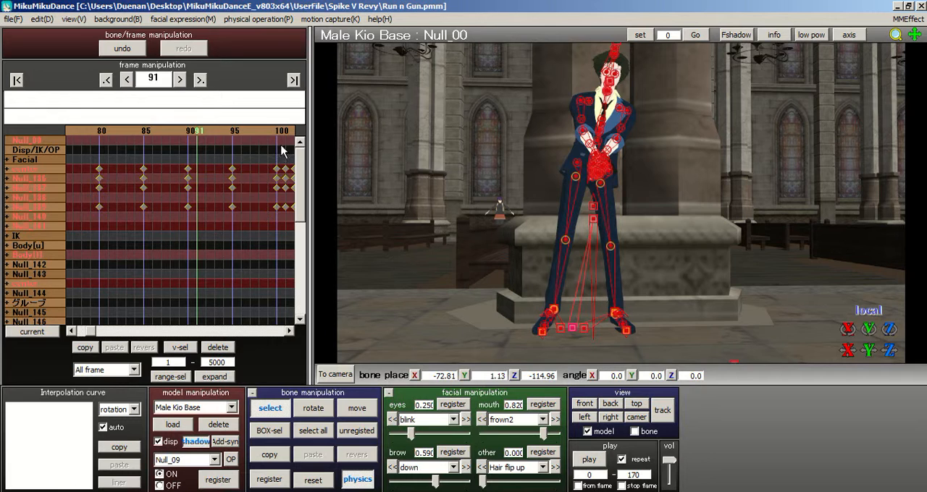
left_click(283, 150)
left_click_drag(194, 162, 225, 214)
key("Delete")
left_click_drag(241, 157, 262, 221)
key("Delete")
left_click(285, 150)
left_click_drag(196, 163, 225, 215)
key("Delete")
left_click_drag(242, 162, 268, 219)
Step: Delete the surplus bone keyframes between the five-frame marks from frame 121 to 140
key("Delete")
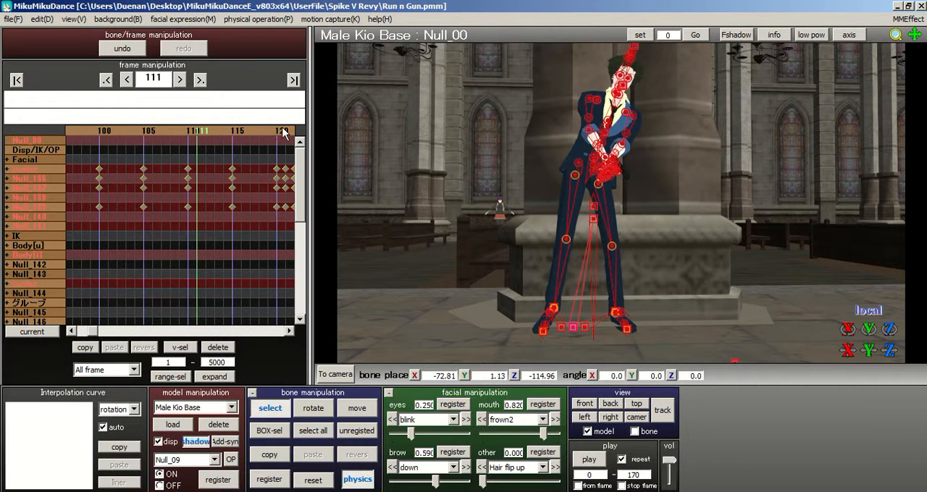
left_click(286, 134)
left_click_drag(193, 162, 228, 220)
key("Delete")
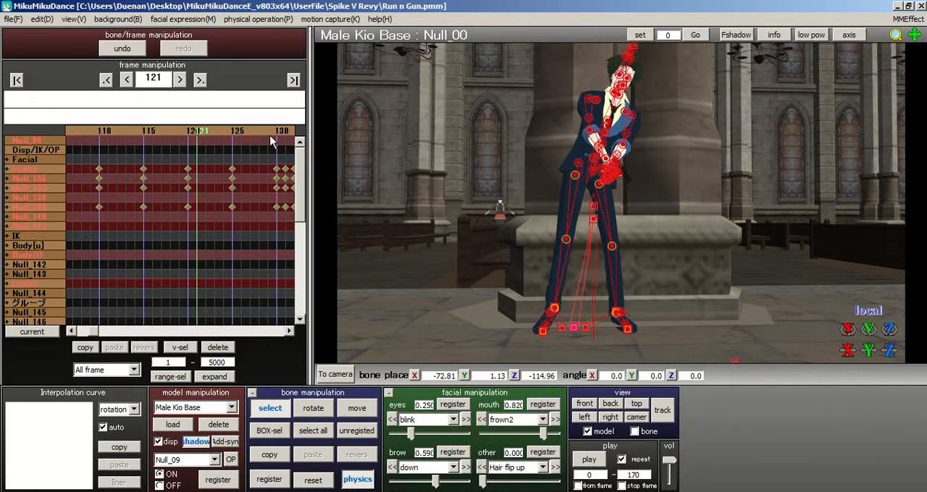
left_click(284, 138)
left_click_drag(201, 168, 281, 218)
key("Delete")
Step: Remove the in-between bone keyframes from frame 142 to 160, keeping those on the five-frame marks
key("Delete")
left_click(283, 136)
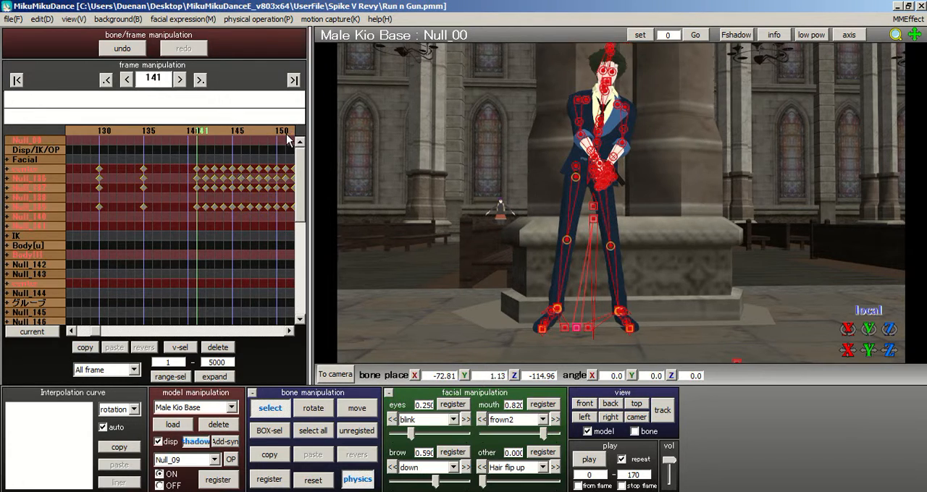
left_click_drag(204, 161, 224, 221)
key("Delete")
left_click_drag(239, 174, 269, 210)
key("Delete")
left_click(286, 137)
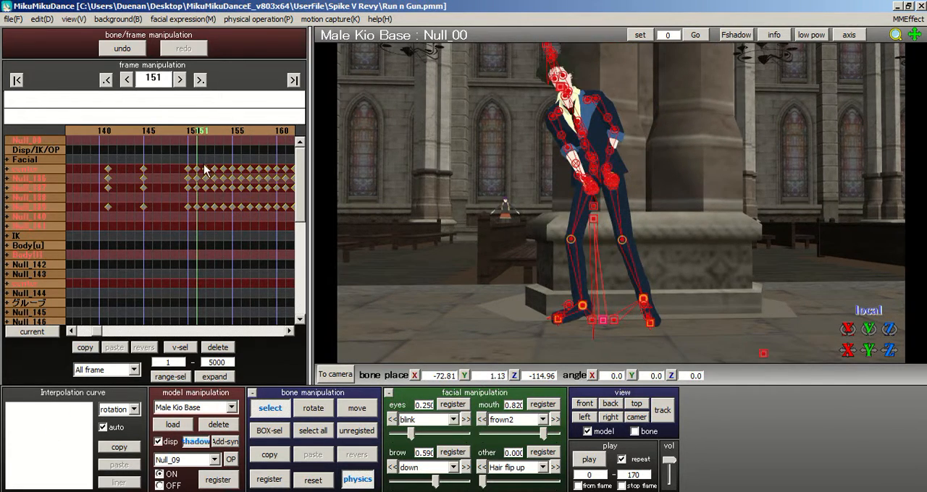
left_click_drag(196, 158, 225, 215)
key("Delete")
left_click_drag(241, 157, 270, 218)
Step: Thin the bone keyframes from frame 161 to 170 to one every five frames
key("Delete")
left_click(282, 136)
left_click_drag(198, 160, 228, 217)
key("Delete")
left_click_drag(240, 159, 268, 203)
key("Delete")
Step: Delete the in-between bone keyframes from frame 171 to 180, keeping frames 175 and 180
left_click(282, 136)
mouse_move(176, 132)
left_mouse_down()
mouse_move(165, 132)
mouse_move(189, 131)
left_mouse_up()
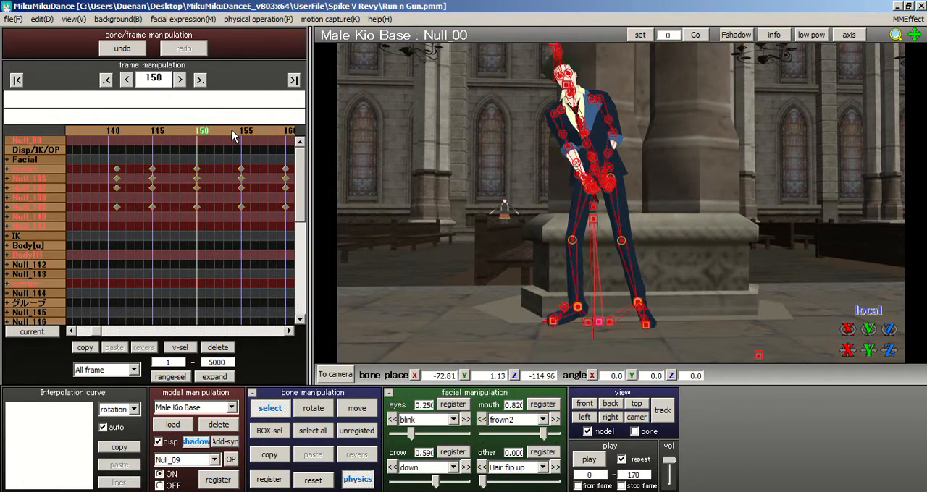
key("Right")
key("Right")
key("Right")
key("Right")
key("Right")
key("Right")
key("Right")
key("Right")
key("Right")
key("Right")
key("Right")
key("Right")
key("Right")
key("Right")
key("Right")
key("Right")
key("Right")
key("Right")
key("Right")
key("Right")
left_click_drag(233, 208, 234, 211)
key("Delete")
left_click_drag(246, 161, 277, 213)
key("Delete")
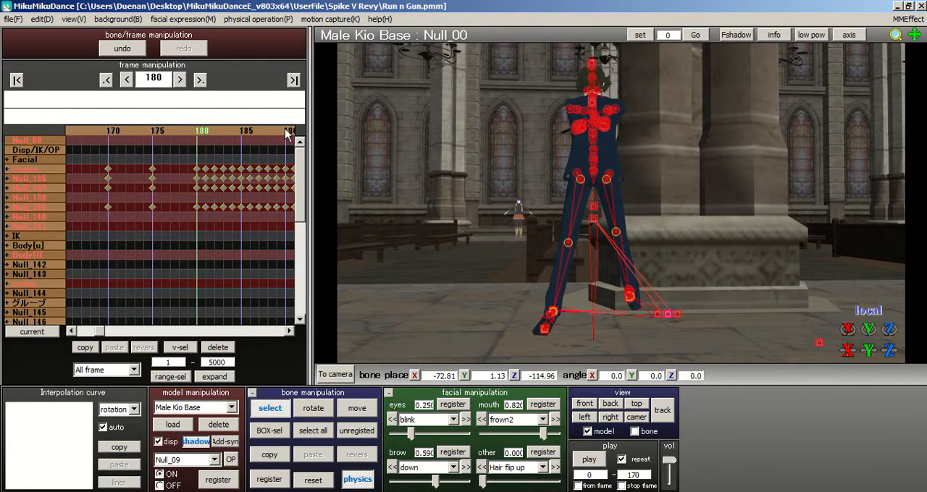
Step: Thin the bone keyframes from frame 181 to 200 to one every five frames
left_click(287, 134)
left_click_drag(205, 166, 229, 217)
key("Delete")
left_click_drag(248, 160, 276, 218)
key("Delete")
left_click(287, 134)
left_click_drag(209, 160, 225, 209)
key("Delete")
left_click_drag(251, 161, 282, 217)
key("Delete")
Step: Delete the bone keyframes between the five-frame marks from frame 201 to 220
left_click(281, 148)
left_click_drag(203, 161, 229, 215)
key("Delete")
left_click_drag(248, 159, 274, 220)
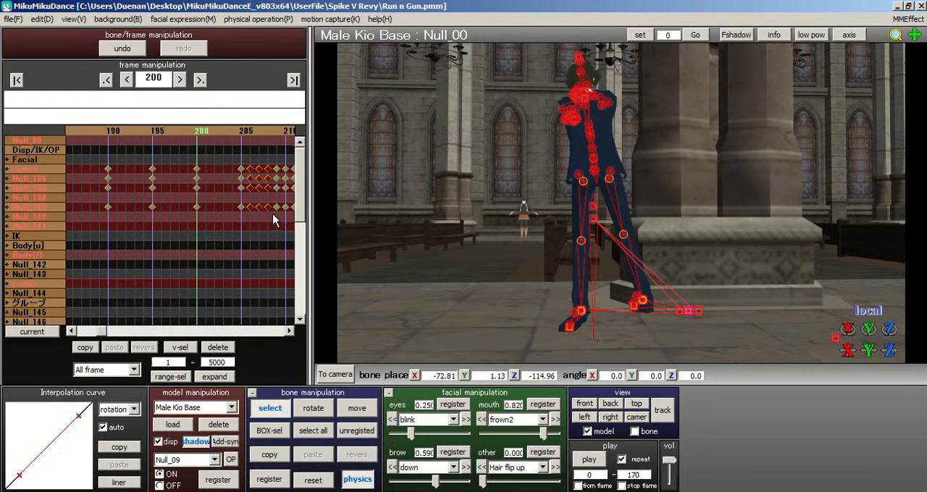
key("Delete")
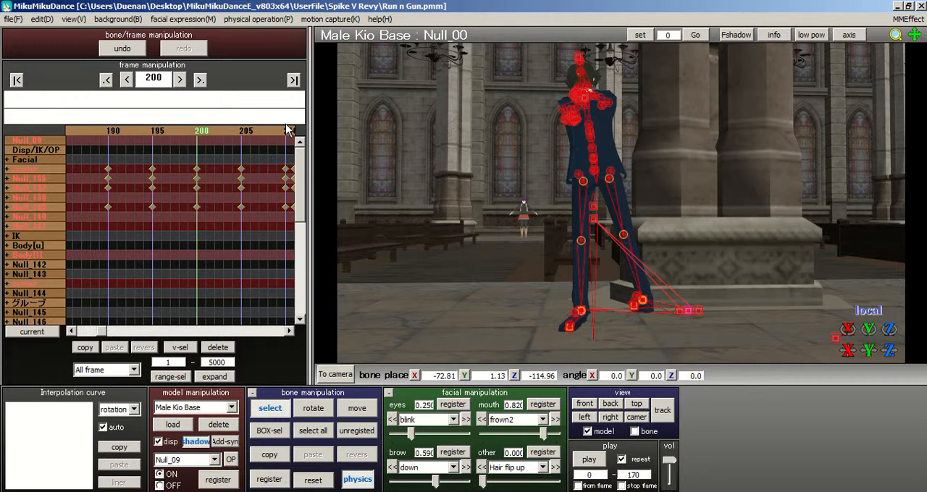
left_click(287, 129)
left_click_drag(209, 157, 240, 205)
key("Delete")
left_click_drag(248, 160, 275, 217)
key("Delete")
Step: Thin the bone keyframes from frame 221 to 240 to one every five frames
left_click(287, 132)
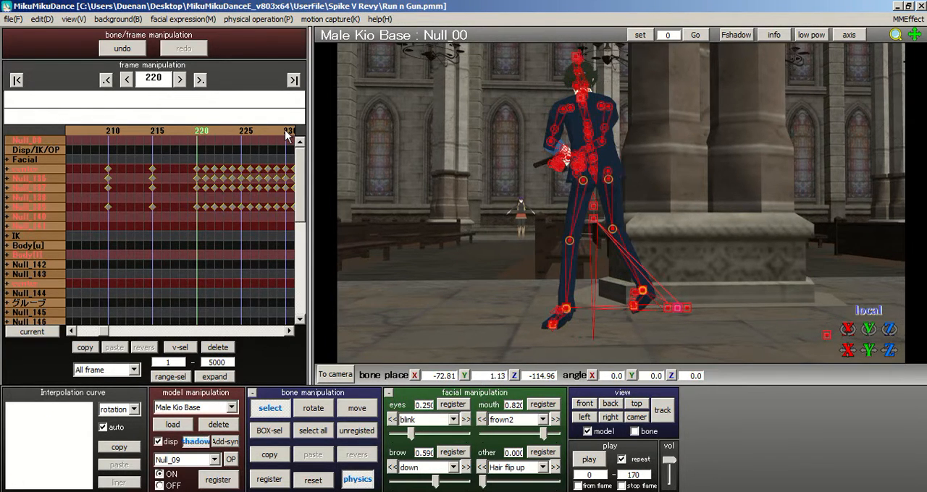
left_click_drag(204, 158, 235, 207)
key("Delete")
left_click_drag(249, 158, 282, 213)
key("Delete")
left_click(287, 131)
left_click_drag(205, 161, 233, 216)
key("Delete")
left_click_drag(249, 159, 282, 215)
key("Delete")
Step: Delete the in-between bone keyframes from frame 241 to 260, keeping one every five frames
left_click(287, 132)
left_click_drag(201, 163, 234, 215)
key("Delete")
left_click_drag(249, 159, 280, 218)
key("Delete")
left_click(287, 132)
left_click_drag(203, 160, 228, 212)
key("Delete")
left_click_drag(251, 162, 278, 219)
key("Delete")
Step: Delete the remaining surplus bone keyframes past frame 260 and return to the first frame
left_click(286, 132)
left_click_drag(210, 154, 204, 214)
key("Delete")
key("Delete")
left_click(17, 79)
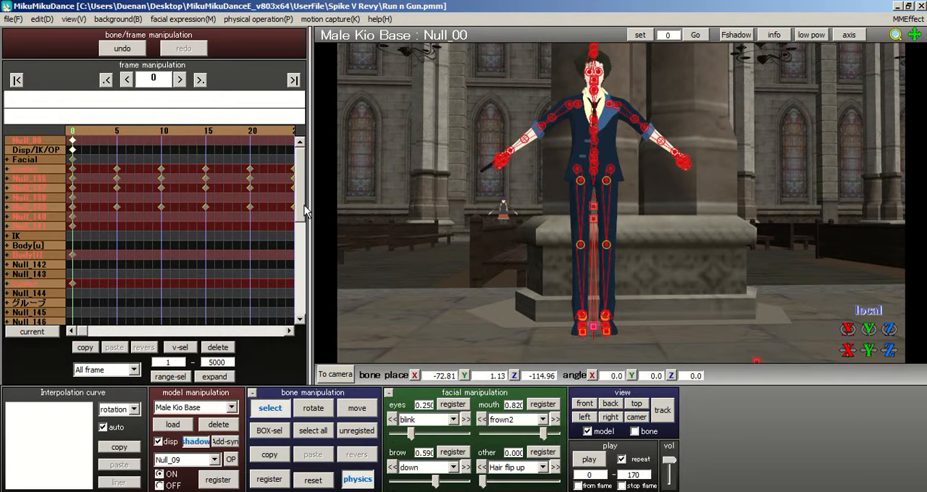
Step: Go to frame 40 and set the keyframe selection range to frames 0 to 40
key("Right")
key("Right")
key("Right")
key("Right")
key("Right")
key("Right")
key("Right")
key("Right")
key("Right")
key("Right")
key("Right")
key("Right")
key("Right")
key("Right")
key("Right")
key("Right")
key("Right")
key("Right")
key("Right")
key("Right")
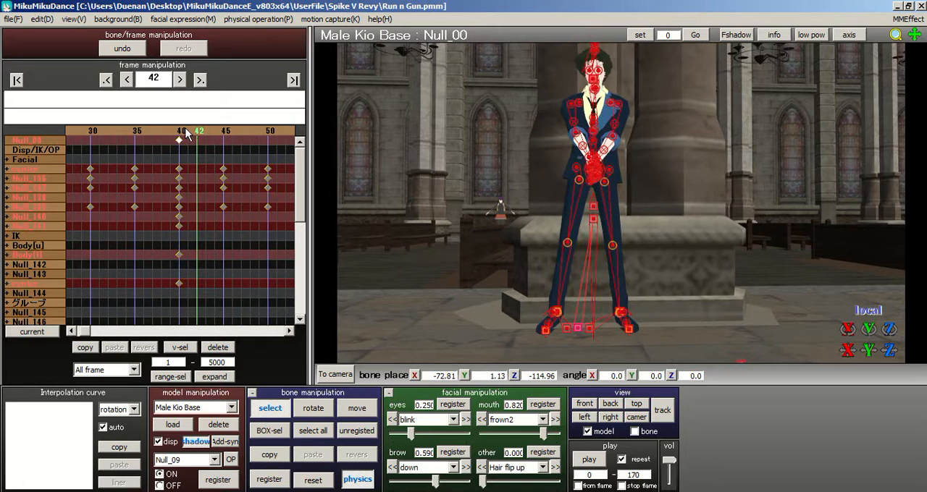
left_click(185, 130)
key("BackSpace")
type("0")
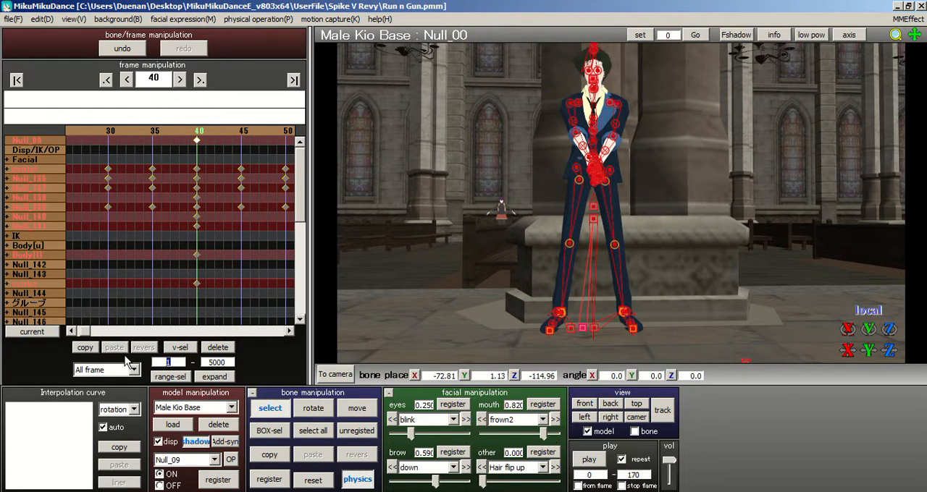
double_click(221, 362)
type("40")
Step: Range-select the keyframes before frame 40 with the All frame option and delete them
left_click(103, 370)
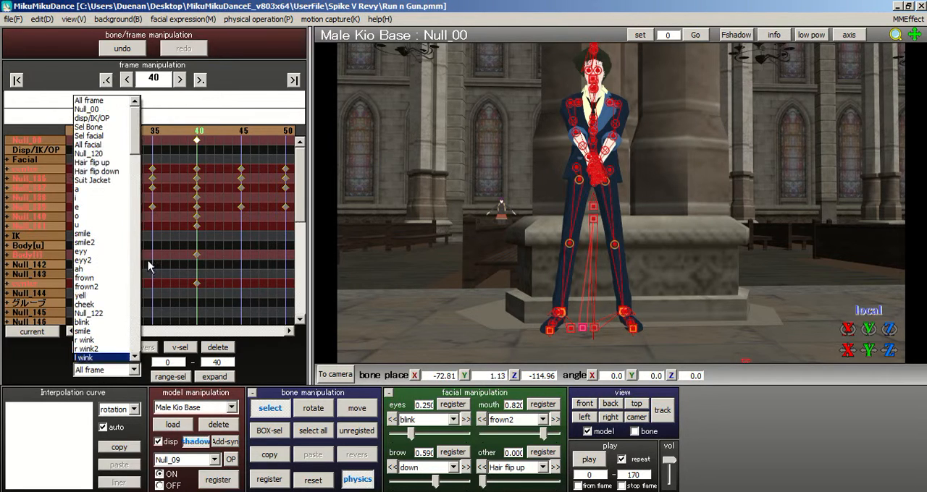
left_click(105, 101)
left_click(170, 377)
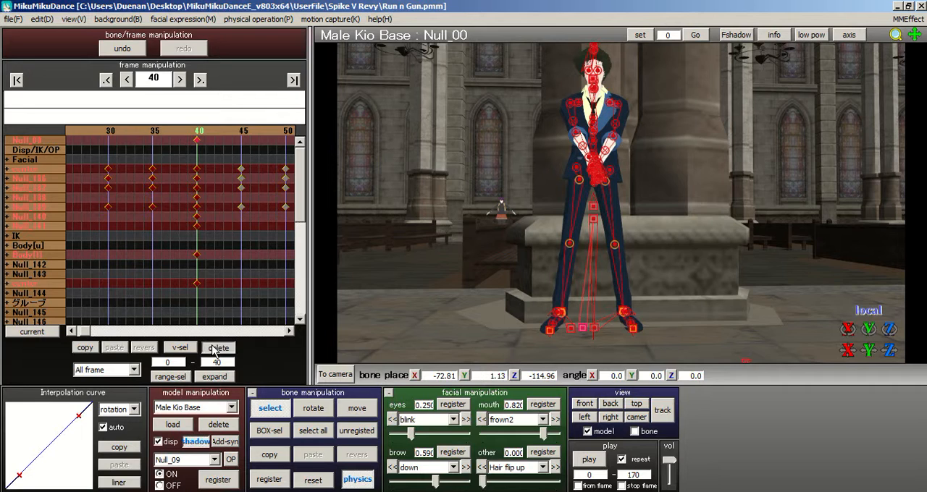
left_click(205, 319)
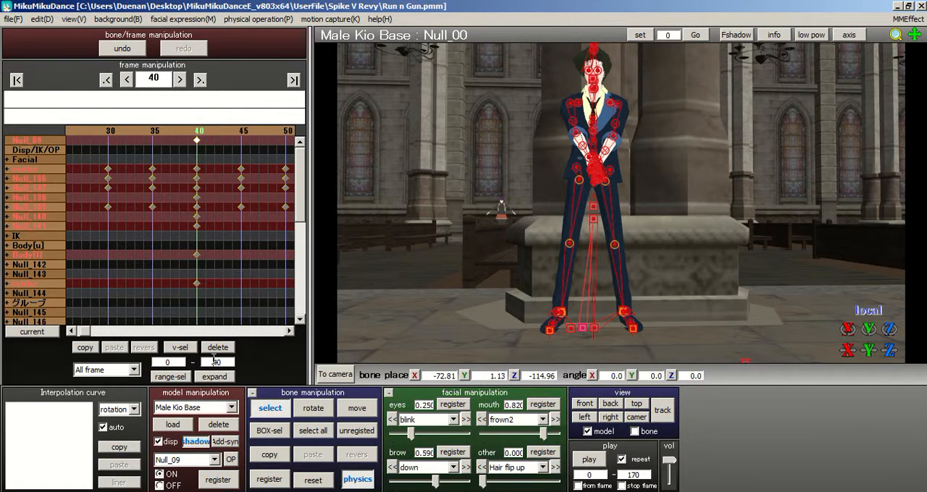
left_click(171, 376)
left_click(218, 348)
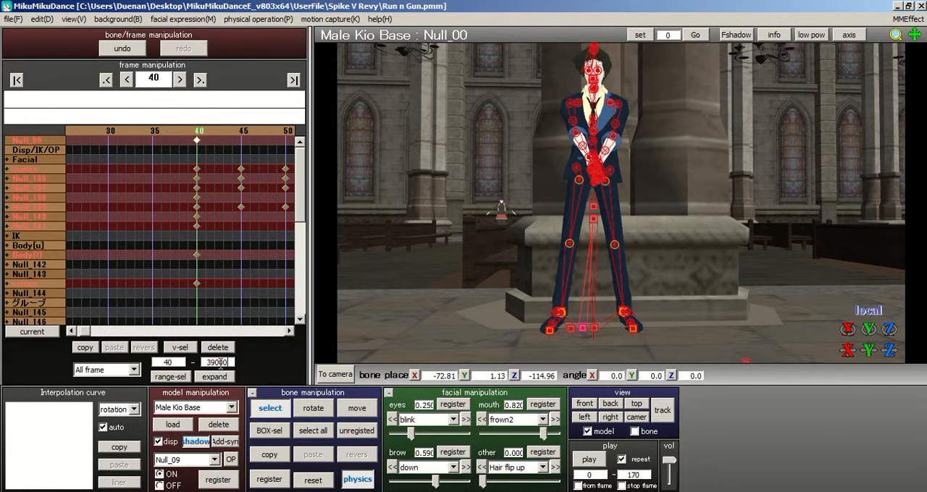
Step: Select all keyframes from frame 40 to 39000 and shift them so they start at frame 5
left_click(174, 376)
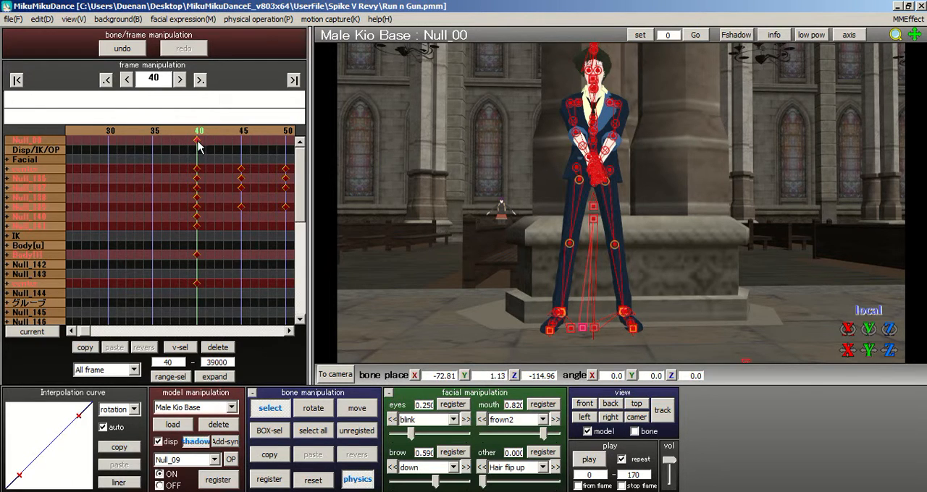
left_click_drag(197, 140, 61, 143)
left_click(98, 135)
left_click(98, 135)
left_click_drag(259, 140, 82, 139)
left_click(89, 135)
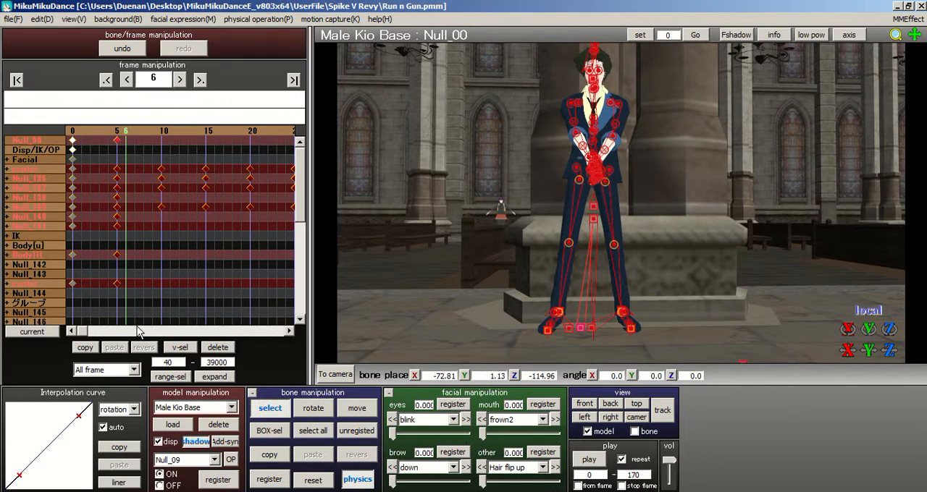
Step: Copy the selected keyframes, delete the originals and paste them starting at frame 1
left_click(80, 349)
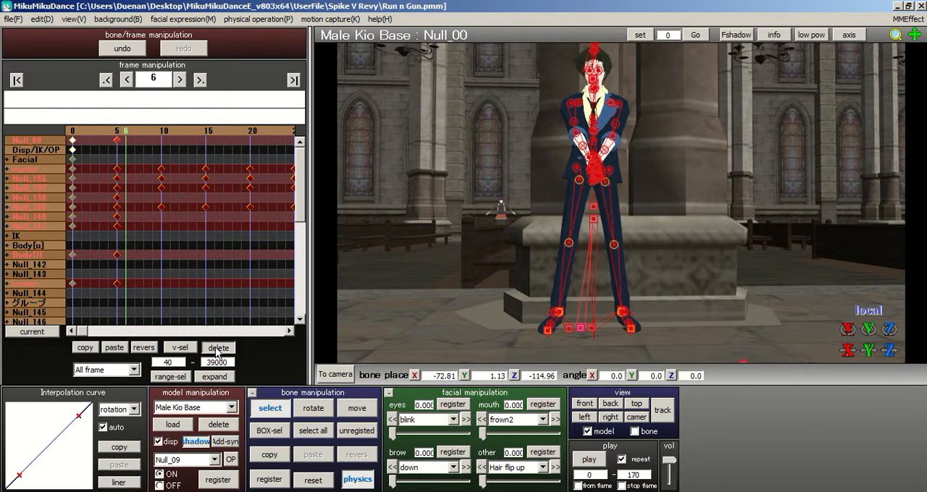
left_click(218, 348)
left_click(86, 171)
left_click(116, 348)
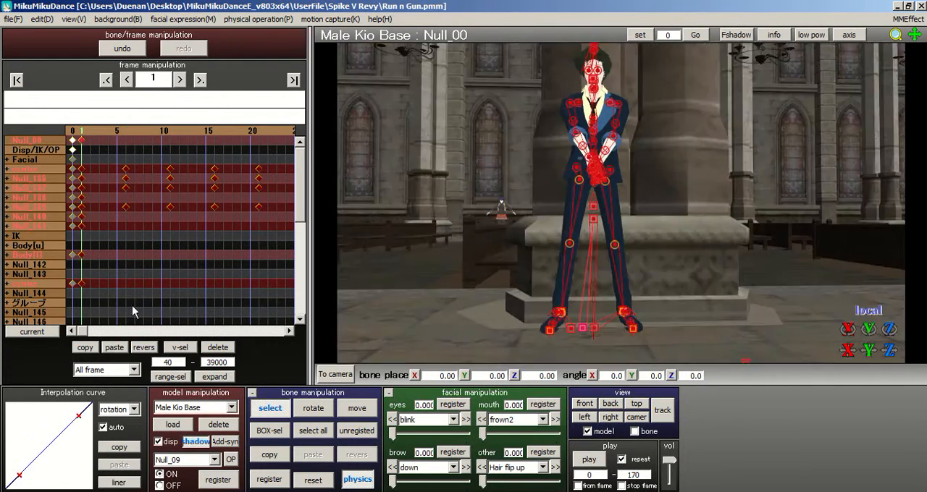
Step: Copy all bone keyframes of frame 1 and paste them onto frame 0
scroll(374, 183, "up", 5)
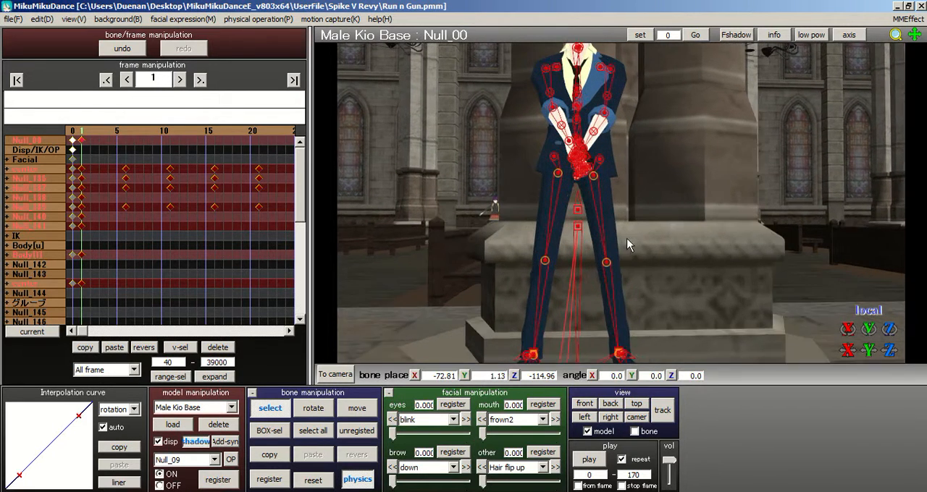
scroll(410, 187, "down", 2)
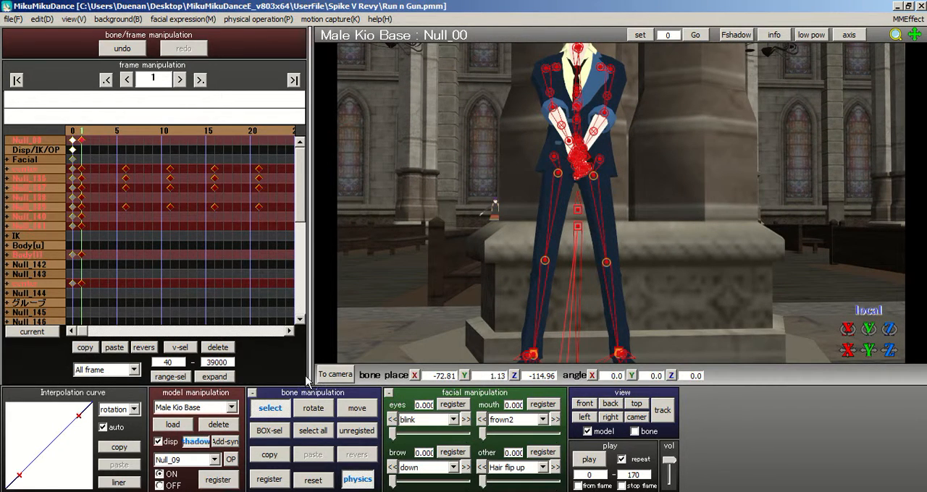
left_click(158, 228)
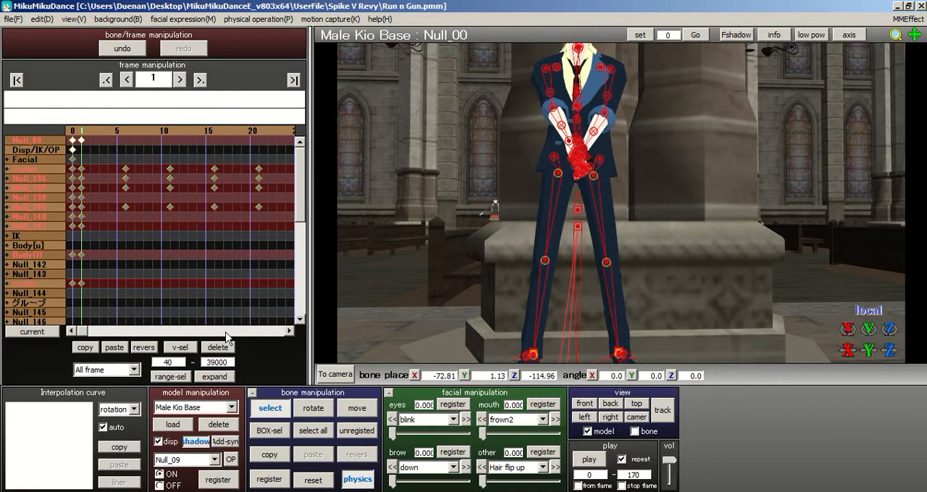
left_click(300, 433)
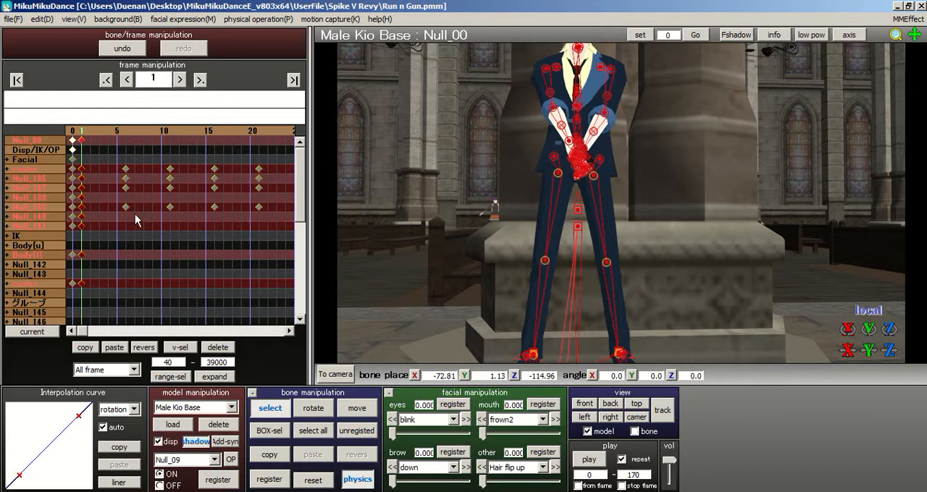
left_click(87, 348)
key("Left")
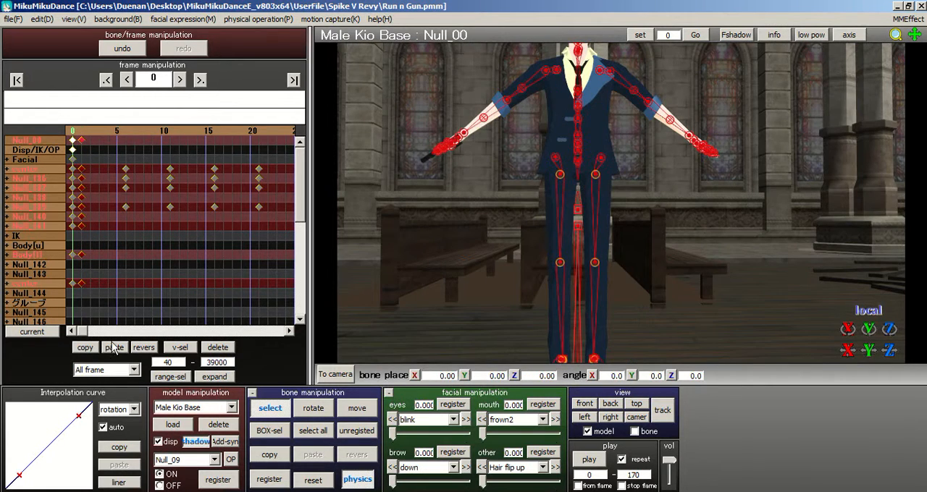
Step: Delete the duplicate keyframes at frame 1
key("Right")
left_click_drag(93, 307, 82, 109)
left_click(225, 347)
Step: Examine the model's arms and gun-holding hands at frame 1 from several angles
middle_click_drag(624, 197, 629, 234)
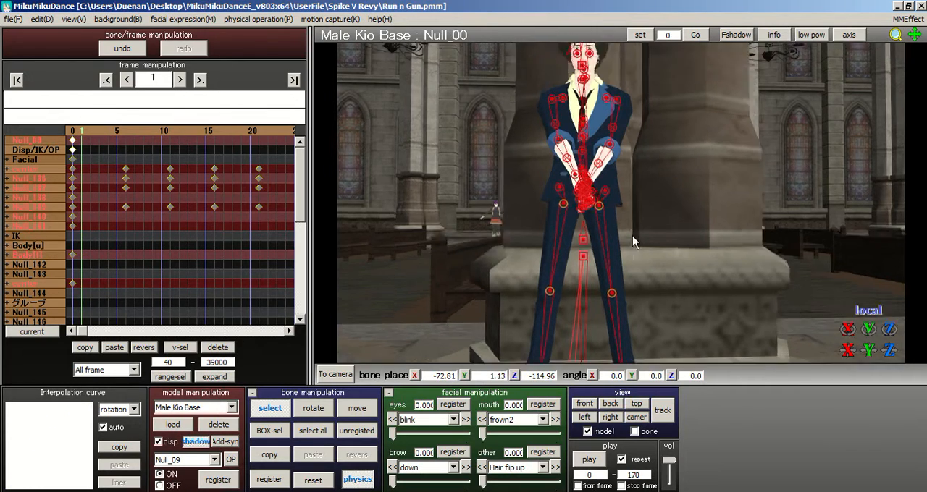
scroll(640, 224, "up", 8)
scroll(652, 219, "down", 5)
right_click_drag(702, 209, 631, 217)
scroll(716, 210, "up", 5)
scroll(631, 216, "down", 5)
middle_click_drag(631, 217, 619, 238)
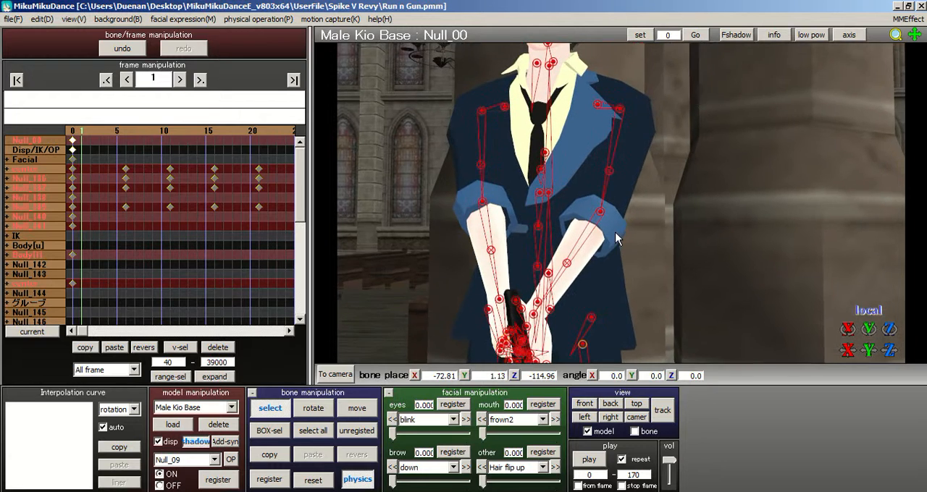
right_click_drag(628, 192, 620, 203)
middle_click_drag(620, 203, 612, 177)
middle_click_drag(572, 250, 619, 174)
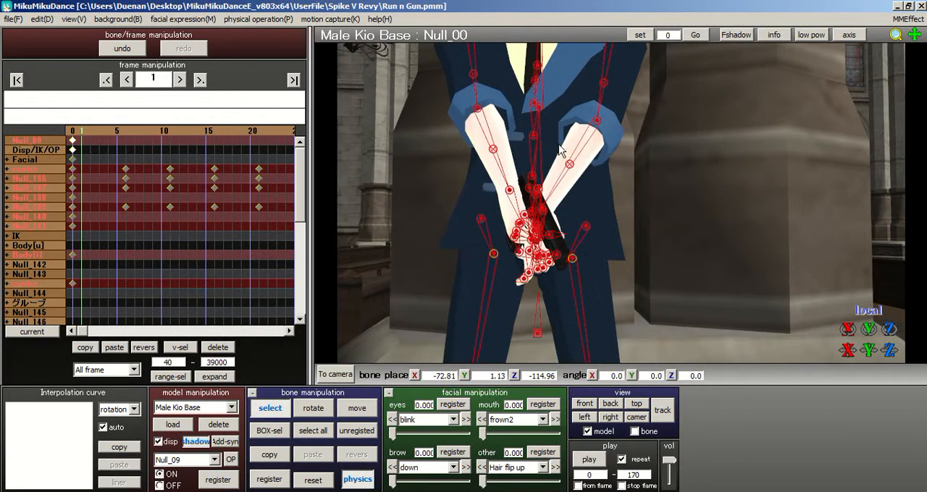
right_click_drag(573, 194, 480, 196)
scroll(479, 196, "up", 4)
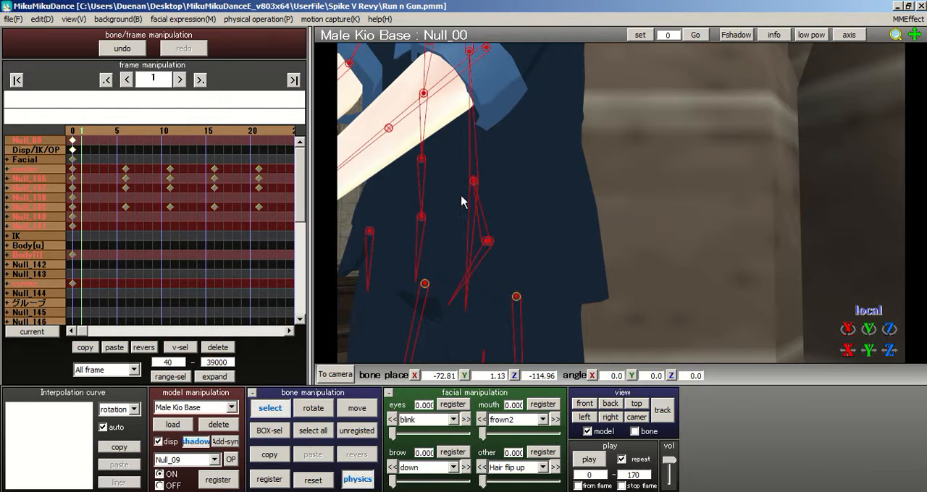
scroll(390, 192, "down", 4)
Step: Try resetting the rotation of the left wrist bone Null_50 at frame 1
left_click(449, 206)
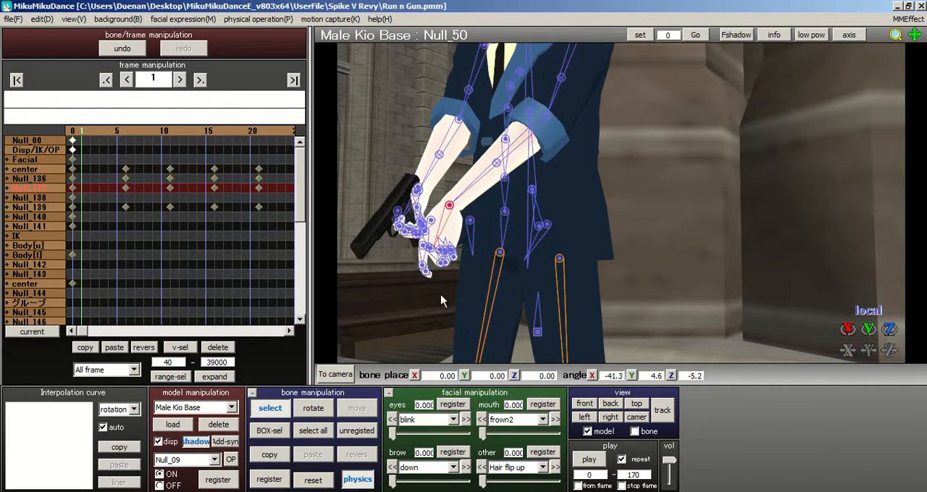
left_click(313, 481)
scroll(637, 207, "up", 4)
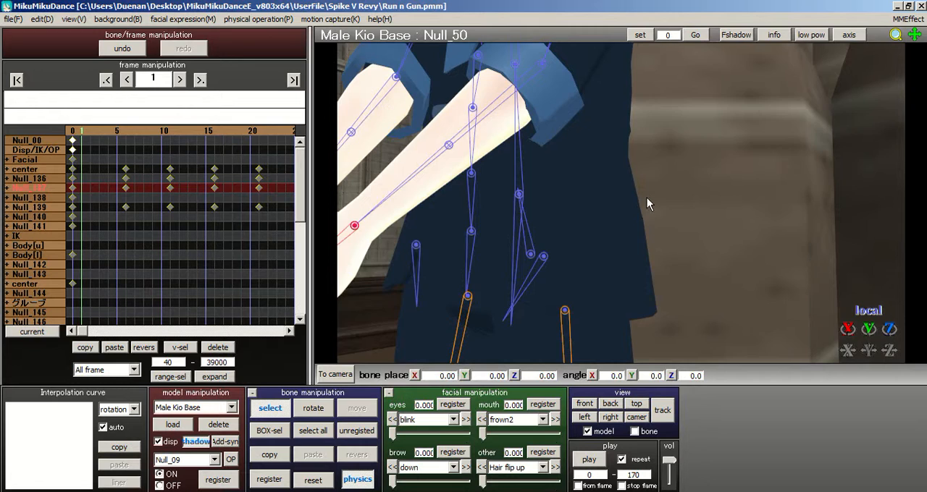
right_click_drag(647, 198, 681, 193)
scroll(691, 151, "down", 4)
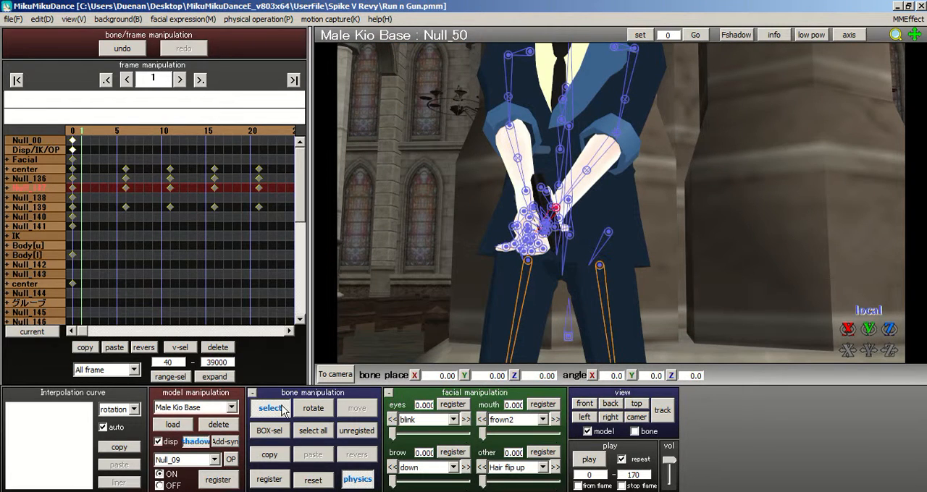
right_click_drag(623, 125, 669, 126)
Step: Reset the rotation of the left wrist bone Null_50 at frame 0
left_click(71, 134)
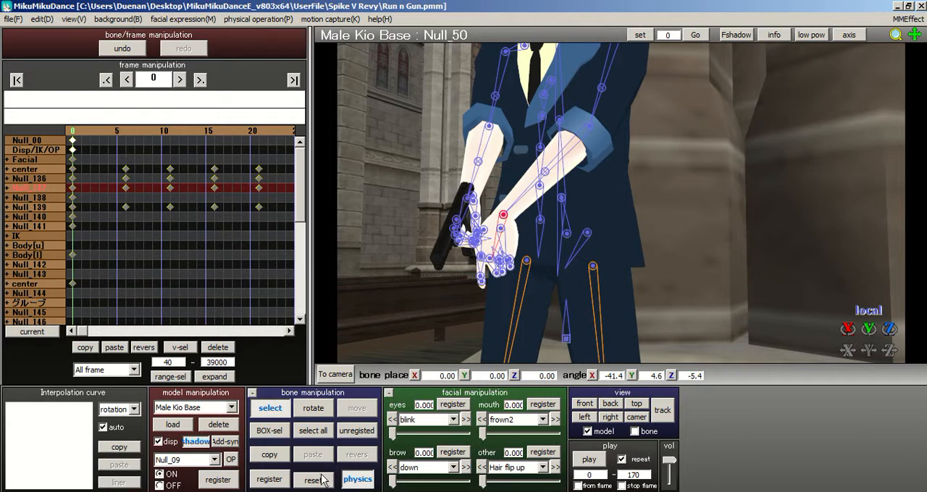
left_click(321, 475)
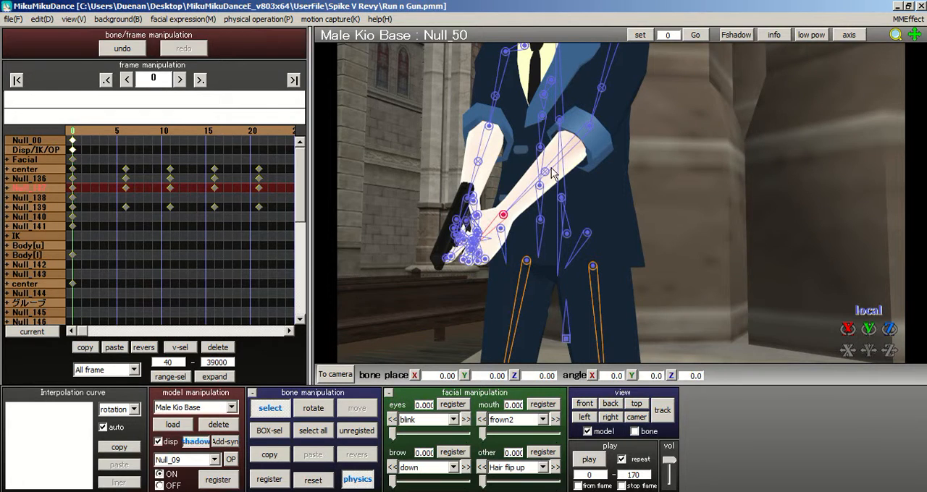
right_click_drag(548, 166, 595, 135)
Step: Rotate the left forearm bone Null_49 at frame 0 to about X 51.8, Y 84.2, Z 47.4
left_click(574, 176)
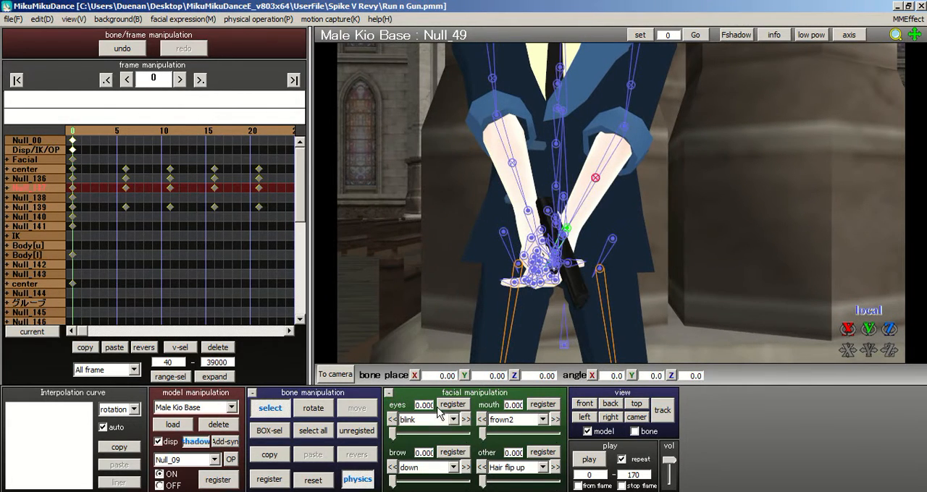
left_click(313, 408)
left_click_drag(619, 183, 488, 149)
left_click(584, 404)
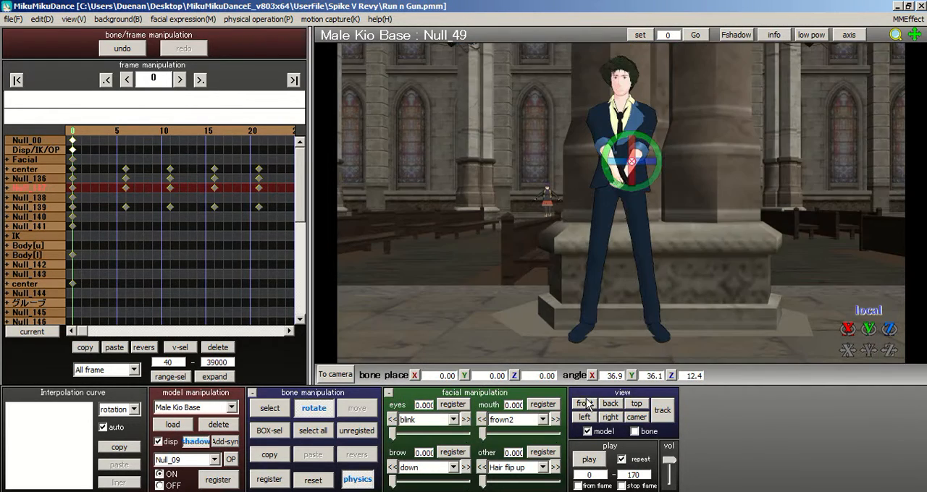
scroll(620, 218, "up", 6)
middle_click_drag(619, 208, 614, 246)
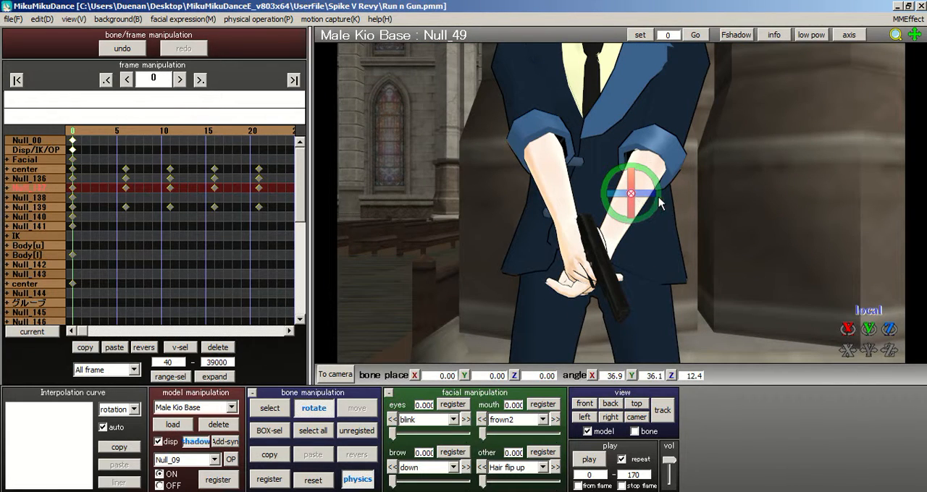
left_click_drag(655, 192, 593, 192)
right_click_drag(588, 230, 507, 231)
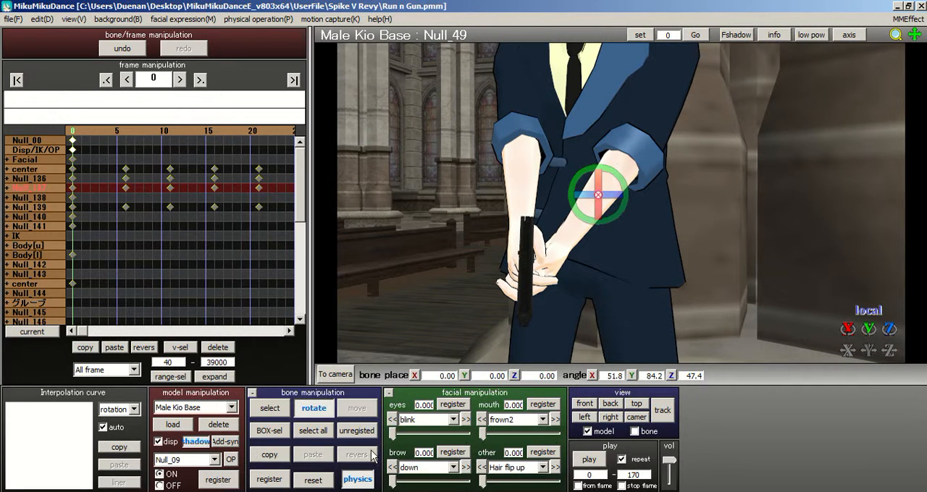
Step: Select all bones and register the corrected arm pose at frame 0
left_click(313, 430)
right_click_drag(553, 253, 582, 330)
right_click_drag(780, 250, 724, 340)
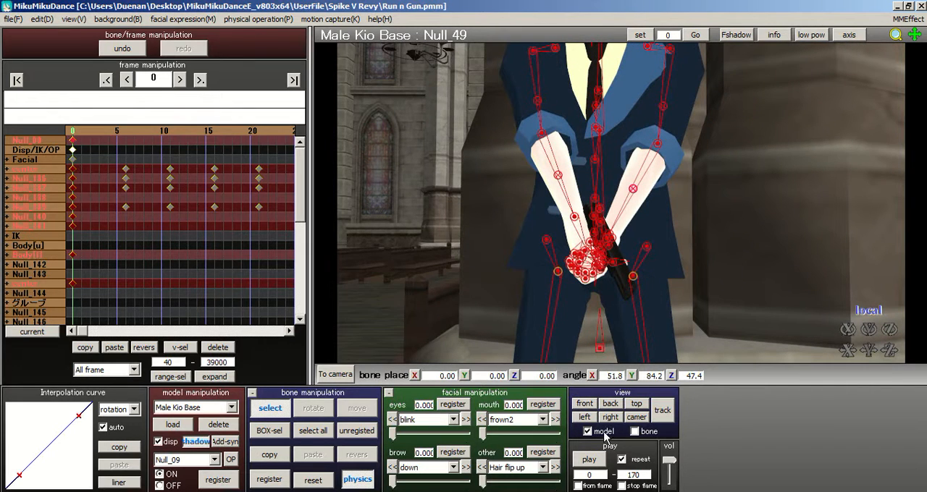
Step: Examine the model's arms, gun and legs at frame 0 from the front and side
left_click(588, 405)
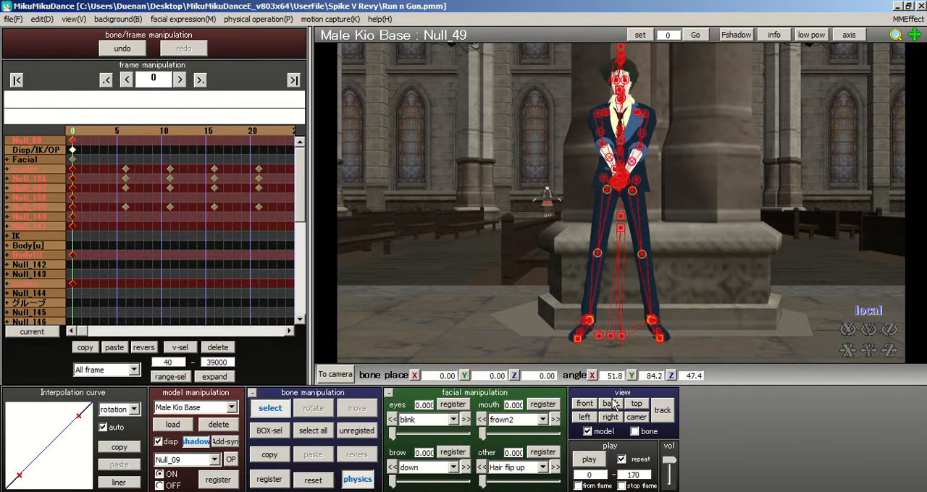
scroll(638, 141, "up", 10)
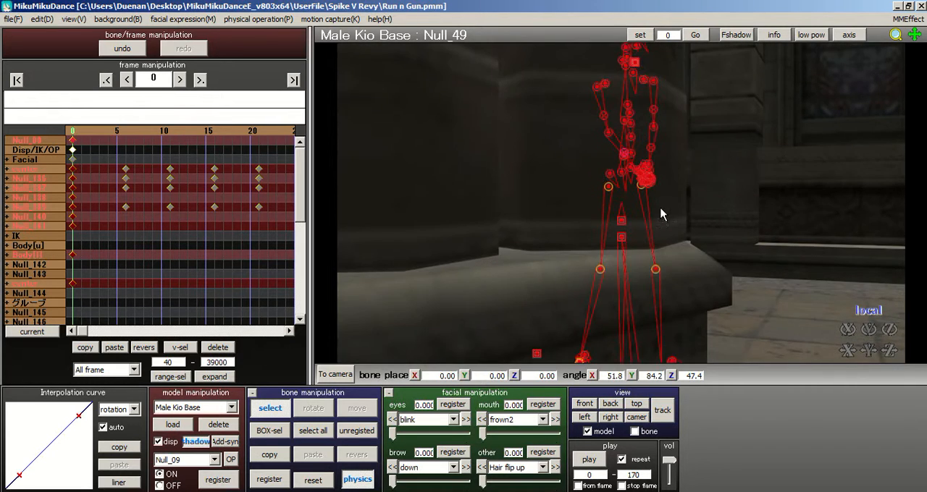
scroll(657, 205, "up", 3)
right_click_drag(685, 222, 584, 222)
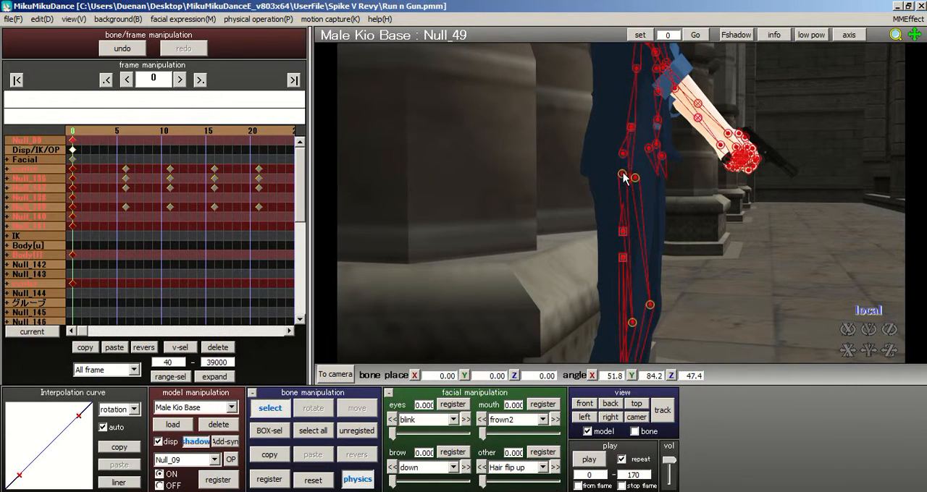
left_click(625, 177)
left_click(313, 408)
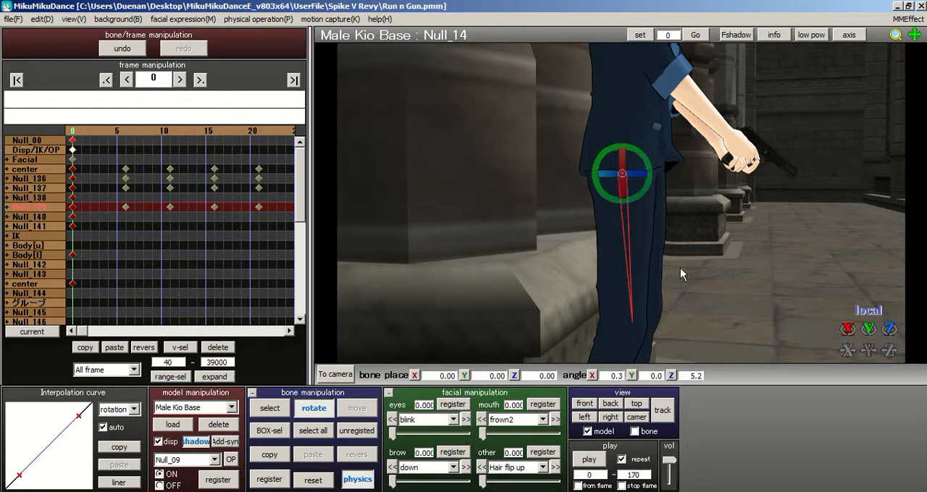
left_click(636, 417)
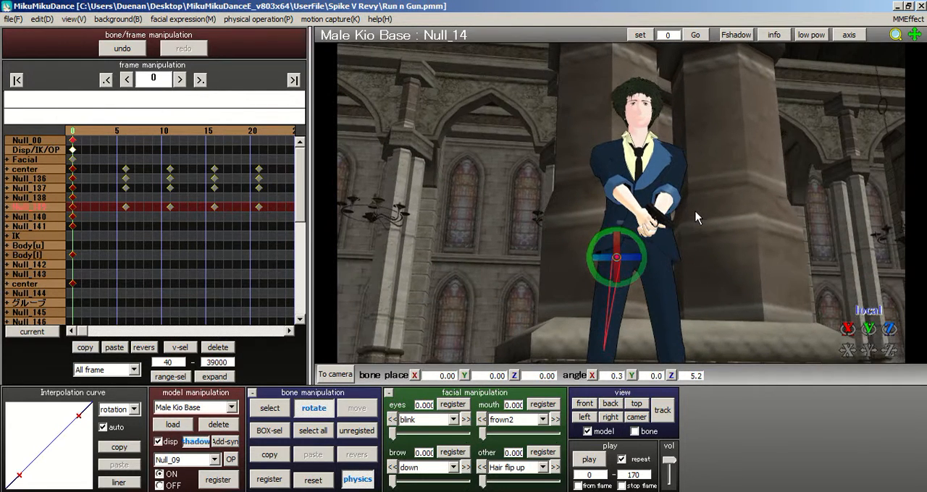
right_click_drag(693, 217, 684, 229)
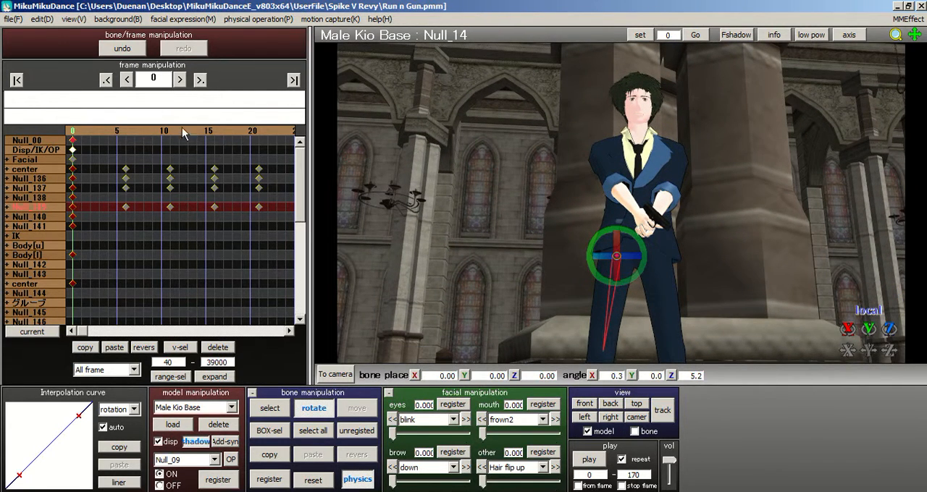
left_click(584, 403)
scroll(706, 224, "up", 5)
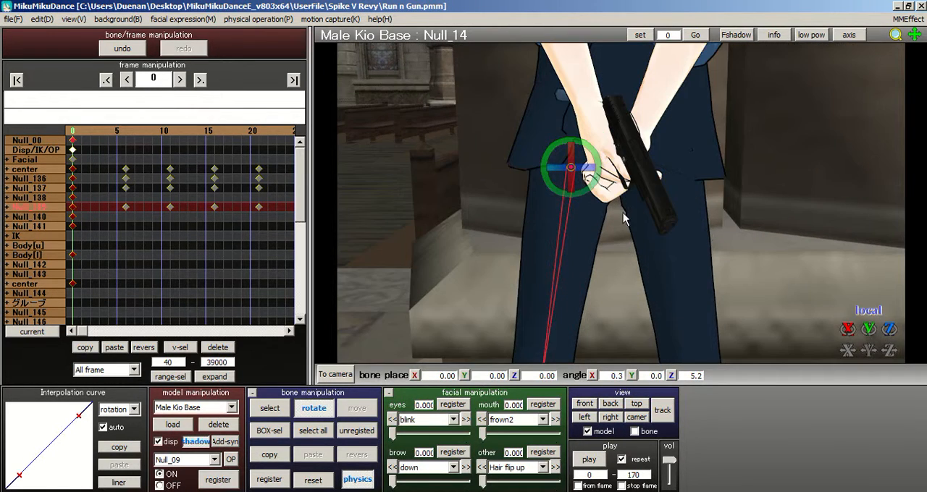
right_click_drag(624, 219, 576, 242)
Step: Reselect every bone, register the whole pose again at frame 0 and check it from the front
left_click(313, 430)
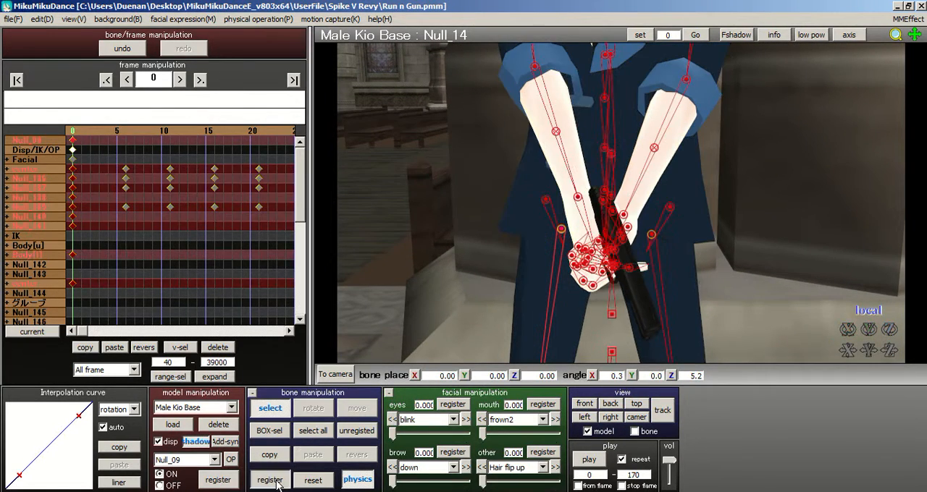
scroll(572, 133, "down", 5)
middle_click_drag(618, 204, 624, 237)
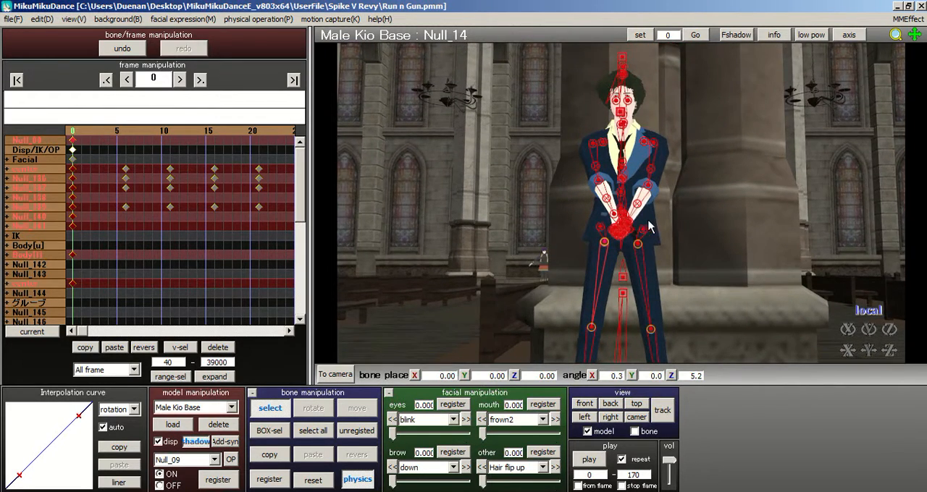
right_click_drag(643, 221, 654, 220)
scroll(605, 212, "up", 3)
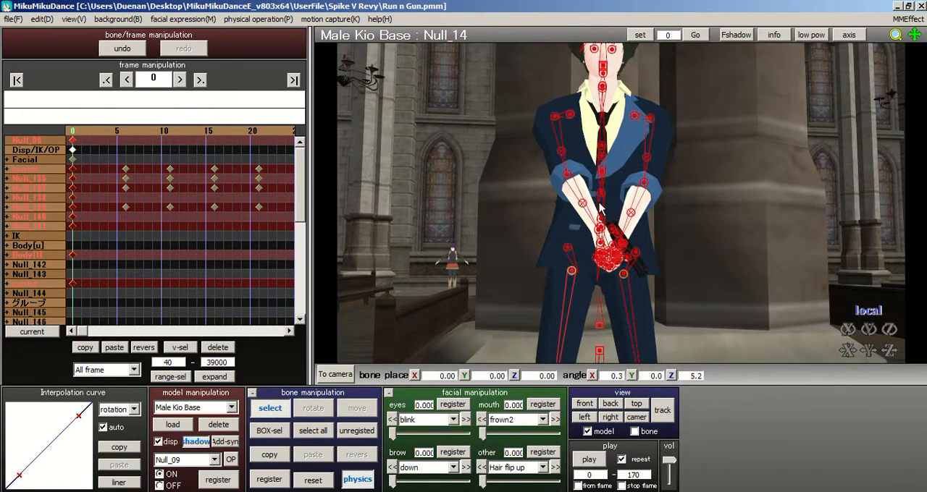
right_click_drag(599, 207, 592, 212)
middle_click_drag(622, 204, 622, 209)
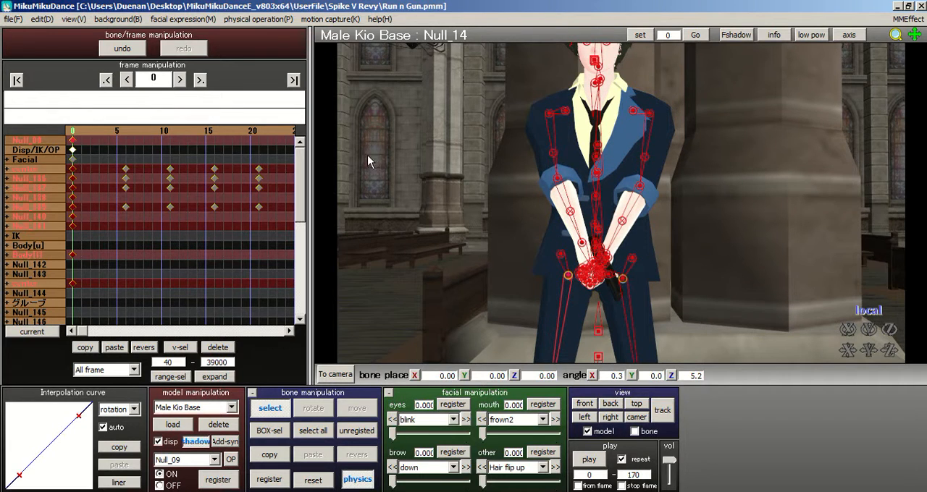
Step: Scrub through the motion to frame 105 and register all bones there
left_click_drag(122, 129, 276, 127)
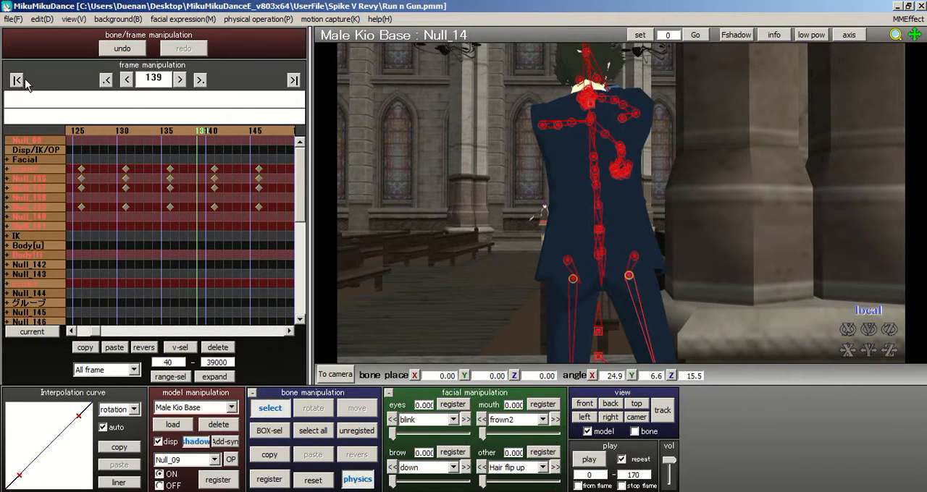
left_click_drag(200, 129, 158, 132)
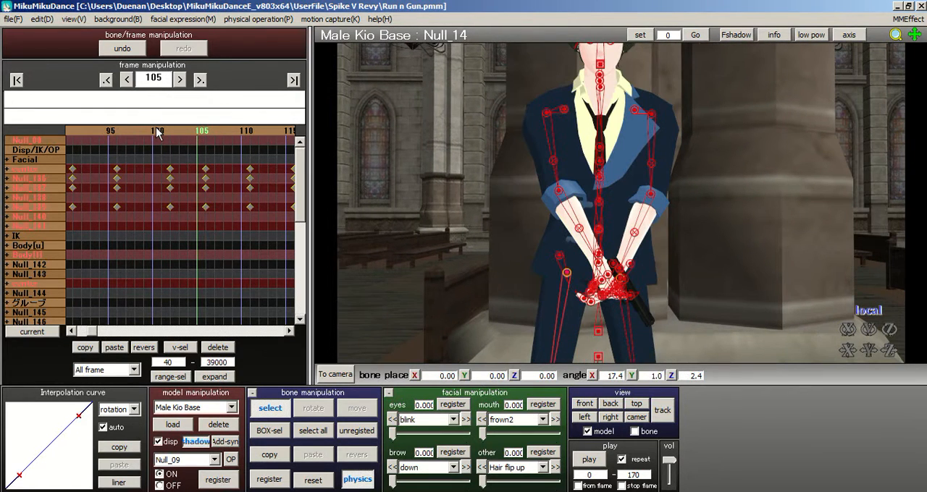
left_click(205, 133)
left_click(269, 480)
Step: Back at frame 0, move the center bone Null_02 forward to about X 0.89, Y 0.03, Z 1.18
left_click(17, 80)
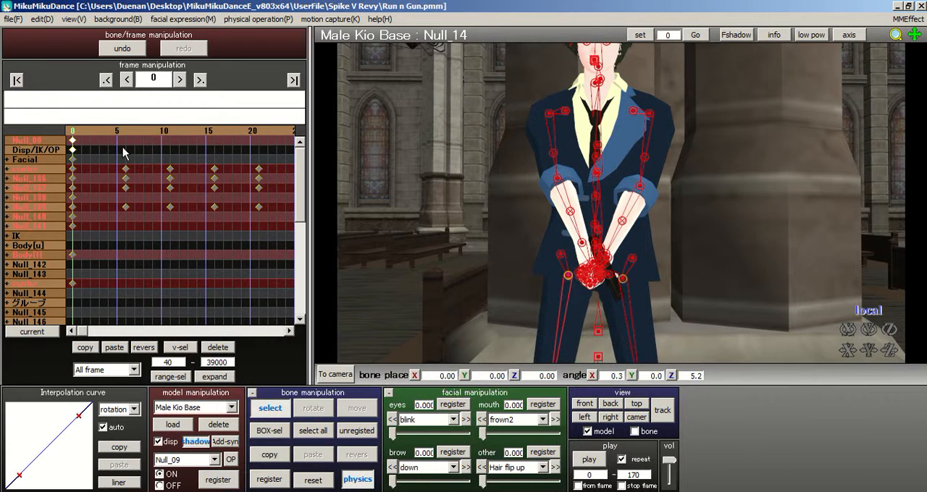
right_click_drag(555, 164, 748, 188)
middle_click_drag(746, 182, 719, 131)
scroll(719, 131, "up", 2)
left_click(572, 227)
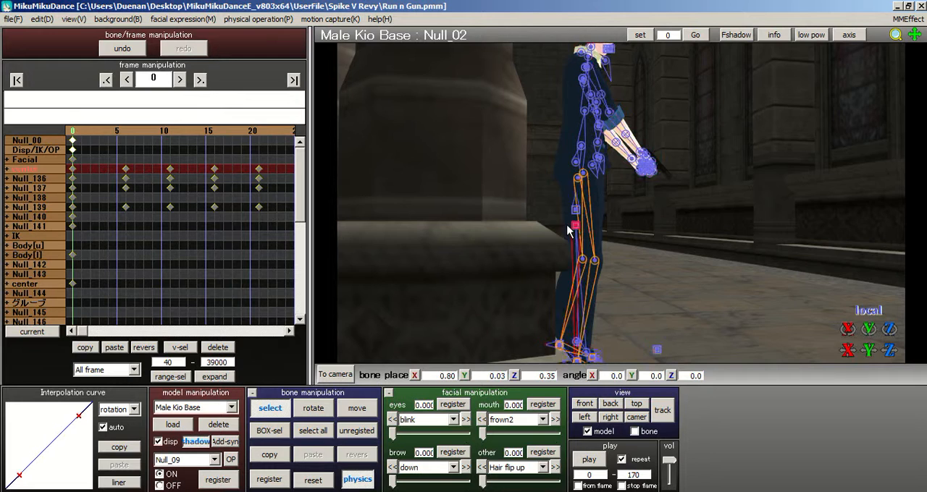
left_click(357, 409)
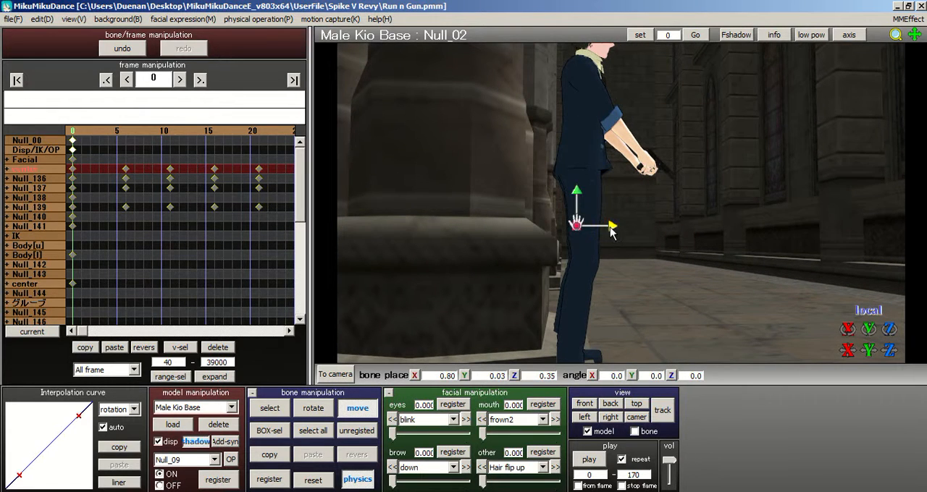
left_click_drag(609, 230, 603, 226)
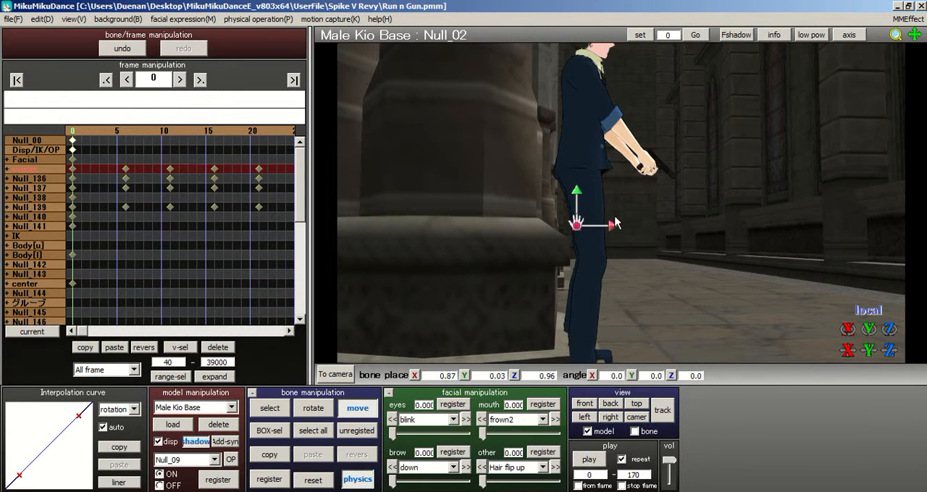
scroll(620, 214, "up", 3)
middle_click_drag(620, 214, 592, 266)
left_click_drag(558, 290, 548, 278)
Step: Tilt the center bone Null_02 to about X 7.4, Y -0.5, Z 0.7 at frame 0
left_click(302, 413)
right_click_drag(547, 268, 532, 197)
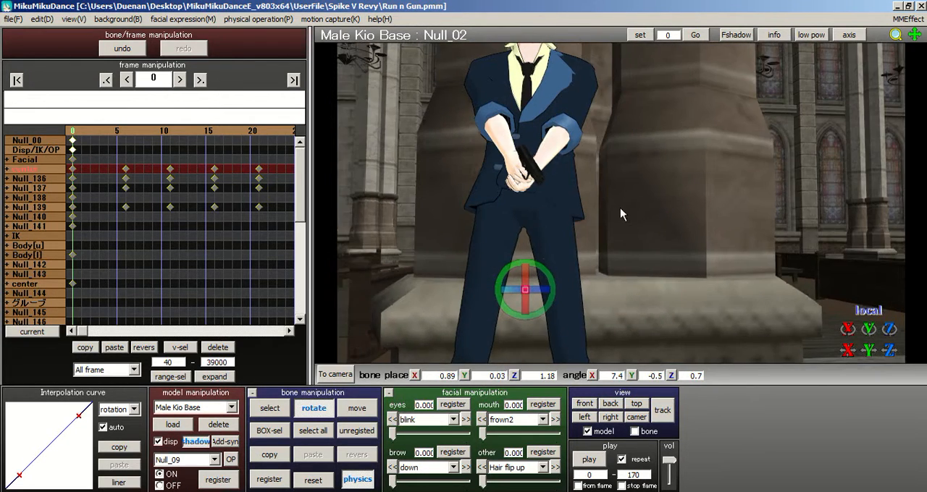
middle_click_drag(618, 244, 618, 266)
right_click_drag(618, 266, 676, 242)
middle_click_drag(675, 242, 584, 210)
Step: Fine-tune the position of center bone Null_02 to about X 0.90, Y -0.02, Z 1.27
left_click(357, 409)
left_click_drag(585, 216, 568, 208)
left_click_drag(548, 178, 547, 181)
middle_click_drag(633, 242, 641, 173)
right_click_drag(641, 173, 663, 268)
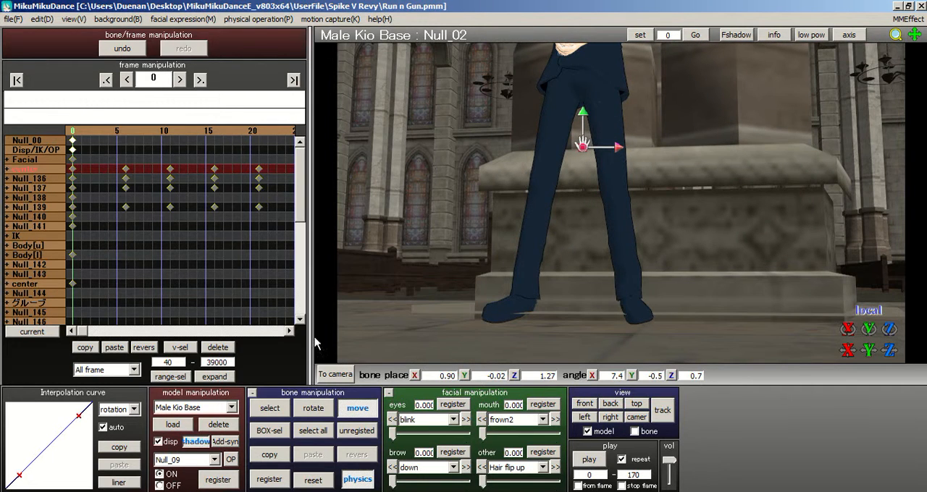
Step: Reset the rotations of the two thigh bones Null_18 and Null_14 at frame 0
left_click(270, 409)
right_click_drag(616, 297, 637, 296)
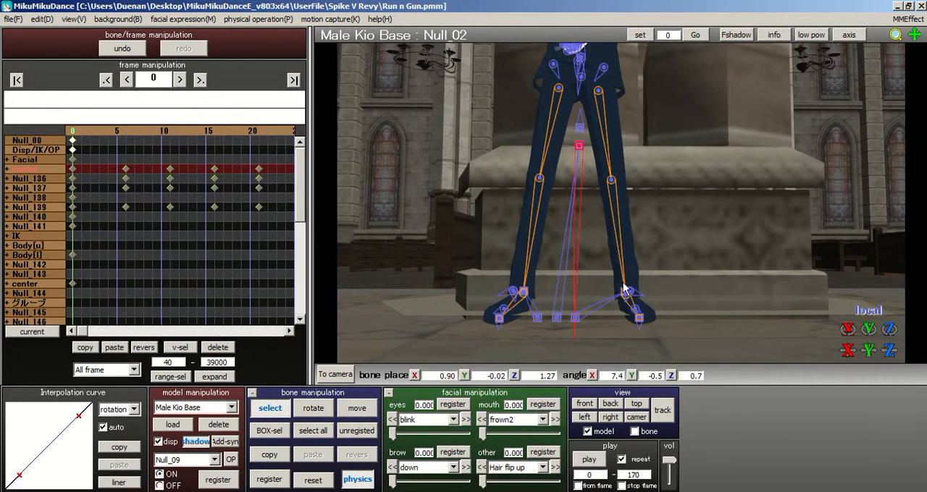
left_click(598, 90)
left_click(329, 481)
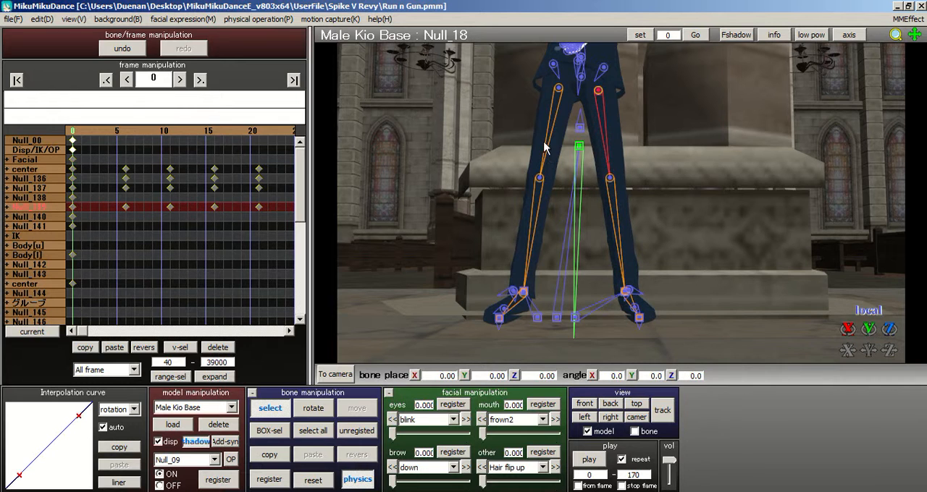
left_click(559, 90)
left_click(321, 483)
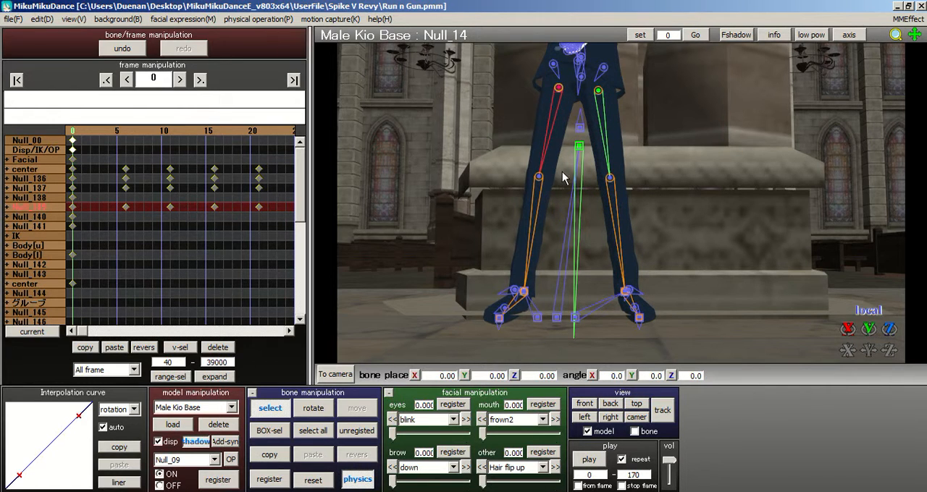
Step: Rotate the left ankle IK bone Null_12 to about X 2.8, Y -16.0, Z 5.9 at frame 0
scroll(564, 173, "up", 1)
scroll(623, 203, "down", 1)
middle_click_drag(605, 210, 602, 173)
right_click_drag(602, 173, 559, 233)
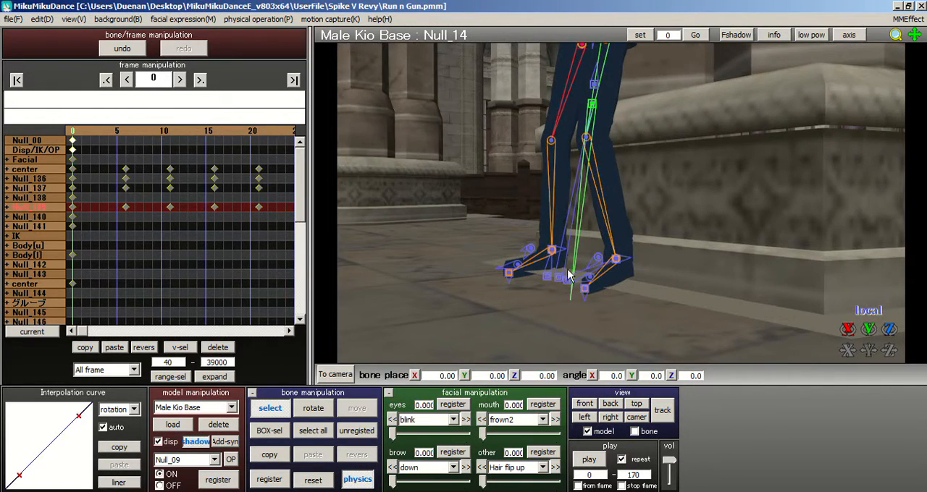
right_click_drag(569, 276, 620, 272)
left_click(623, 256)
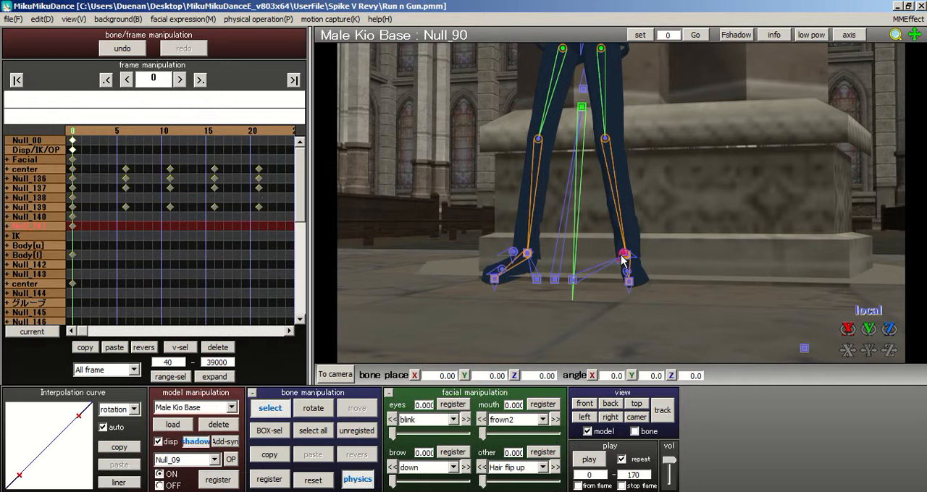
left_click(628, 255)
right_click_drag(623, 188, 641, 186)
left_click(323, 407)
scroll(616, 263, "up", 4)
left_click_drag(612, 269, 652, 268)
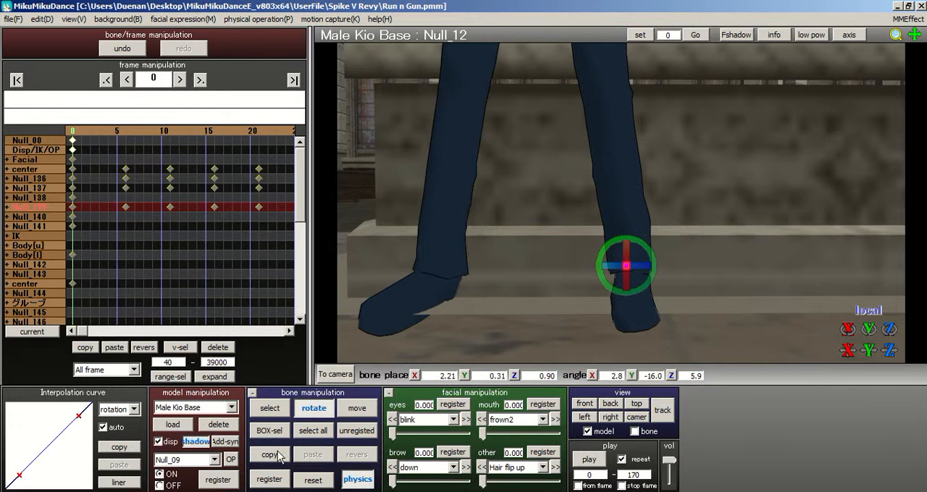
Step: Rotate the right ankle IK bone Null_09 to about X 9.8, Y 2.8, Z -27.1 at frame 0
left_click(269, 409)
left_click(444, 267)
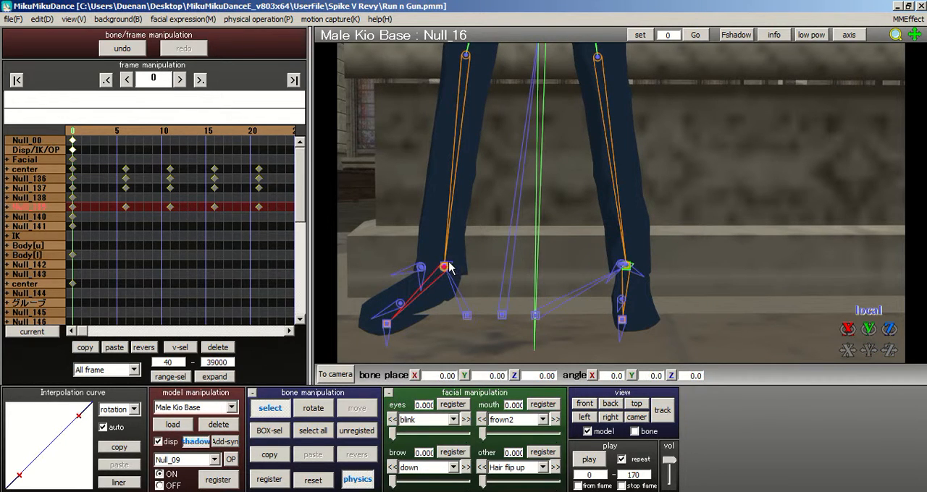
left_click(443, 267)
right_click_drag(461, 261, 510, 232)
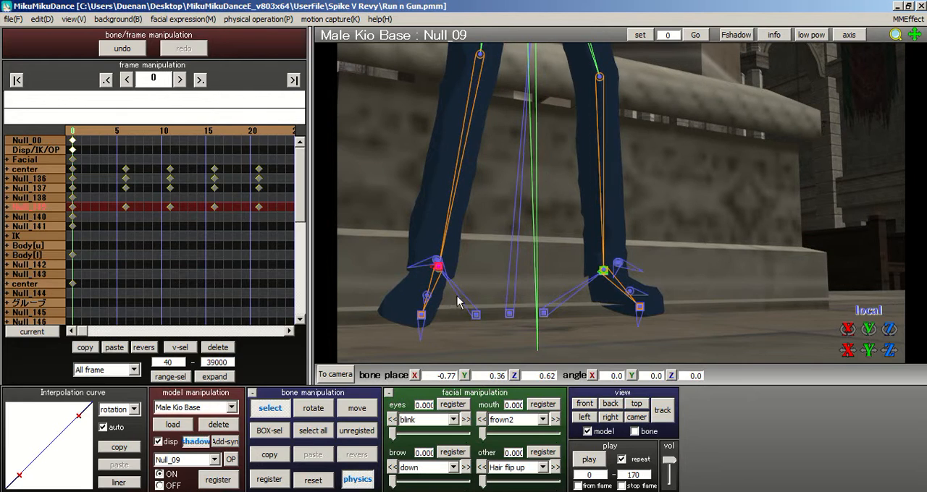
left_click(317, 405)
right_click_drag(546, 312, 519, 309)
mouse_move(467, 273)
left_mouse_down()
mouse_move(469, 254)
mouse_move(467, 266)
left_mouse_up()
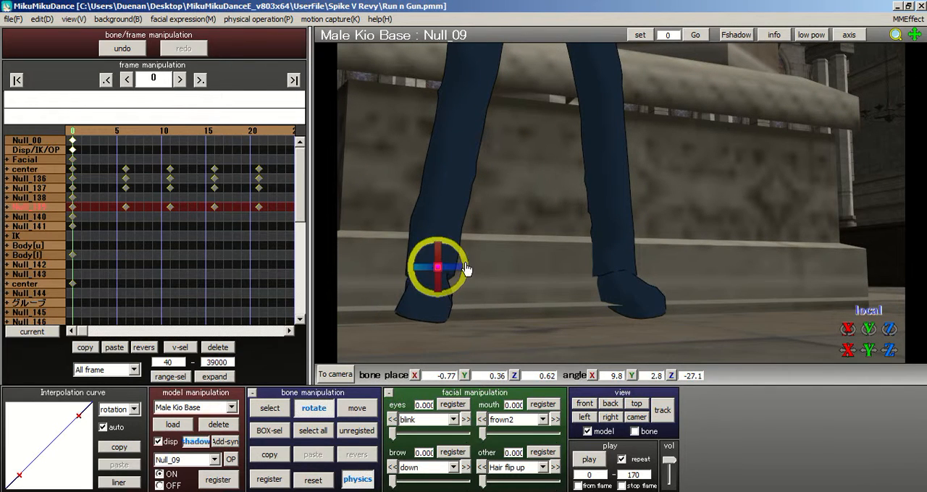
Step: Register the pose of all bones at frame 0 and turn on tracking for the view
right_click_drag(523, 225, 594, 218)
scroll(521, 227, "down", 4)
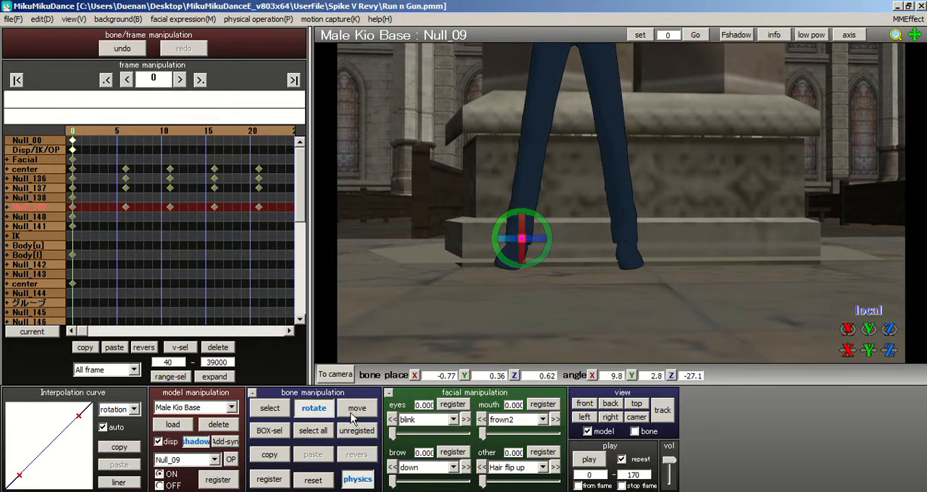
left_click(313, 431)
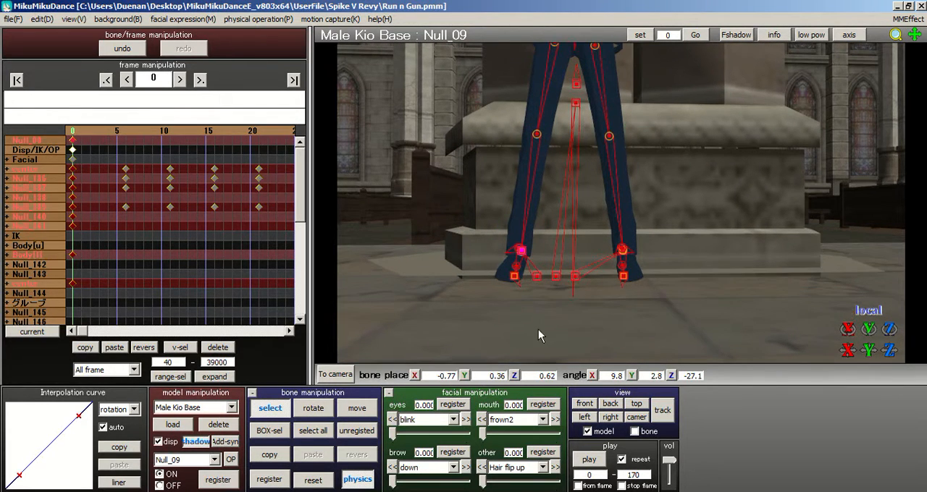
left_click(656, 424)
right_click_drag(642, 211, 621, 169)
right_click_drag(622, 204, 622, 210)
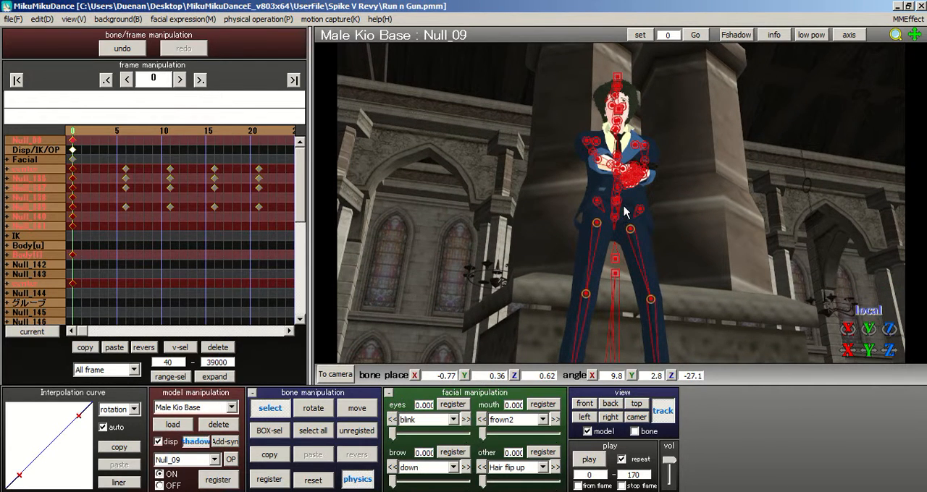
left_click(79, 134)
left_click(72, 134)
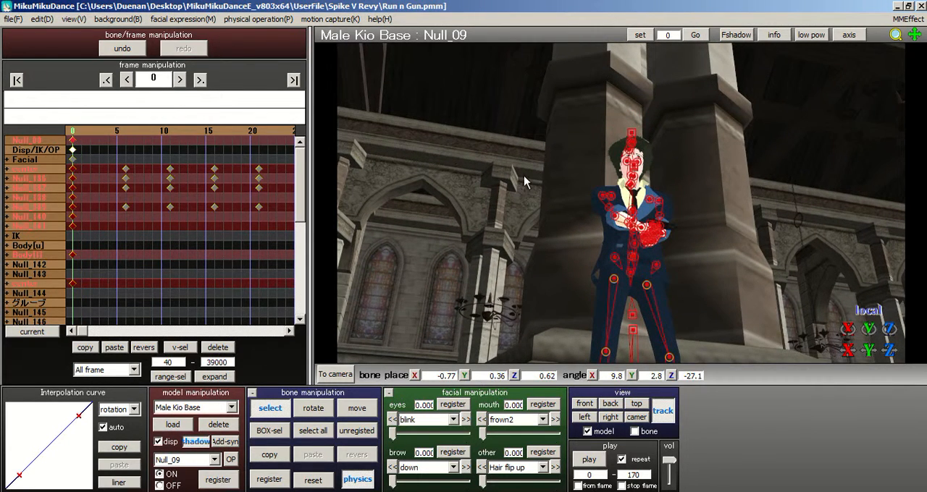
Step: Inspect the whole figure in camera mode, and review the model's motion between frames 0 and 106
right_click_drag(613, 200, 600, 133)
left_click(339, 376)
middle_click_drag(600, 134, 620, 97)
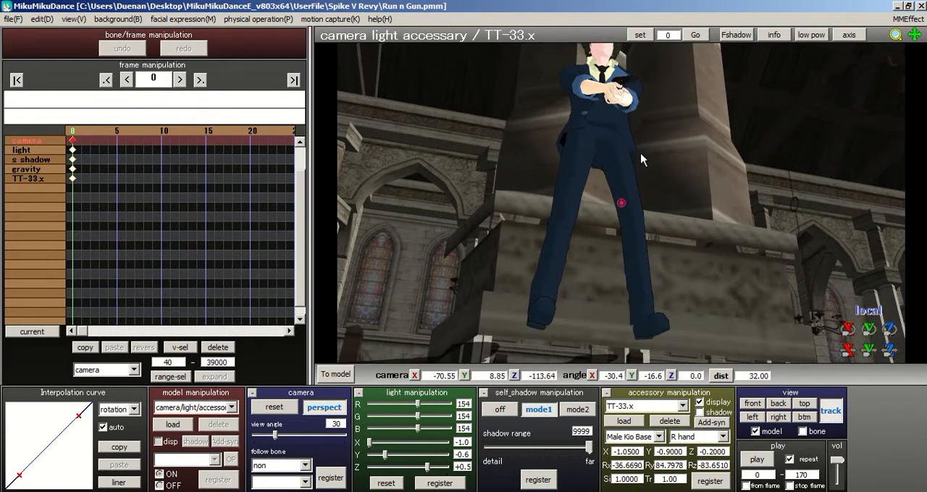
right_click_drag(641, 154, 606, 183)
middle_click_drag(606, 182, 620, 228)
scroll(620, 229, "up", 3)
right_click_drag(620, 228, 604, 253)
scroll(612, 250, "down", 3)
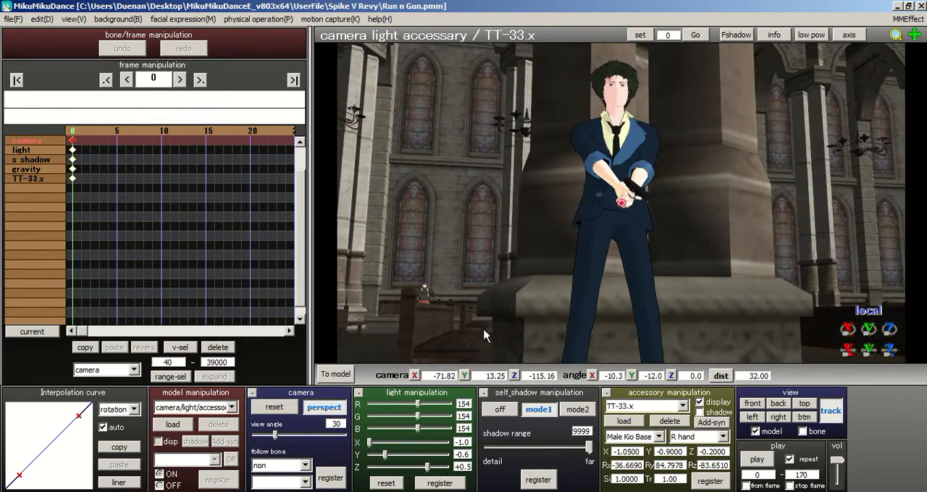
left_click(335, 375)
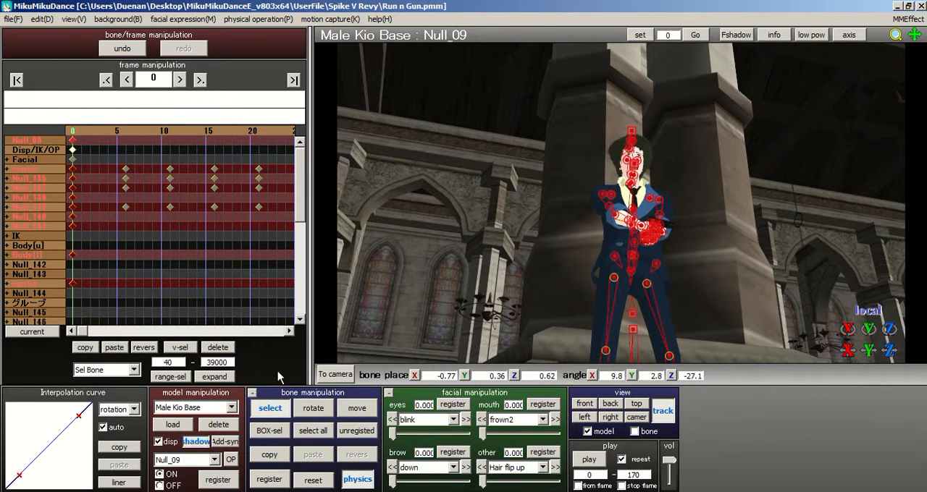
left_click(210, 132)
left_click_drag(215, 129, 271, 130)
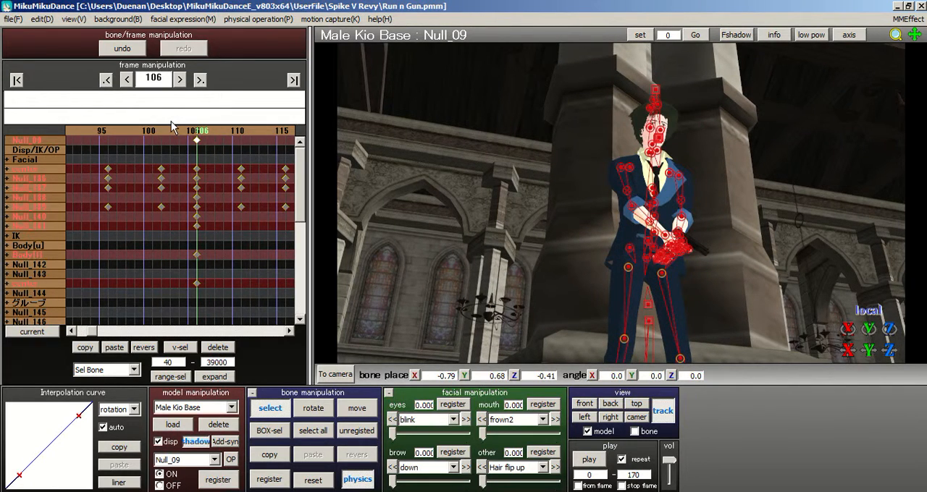
left_click_drag(176, 140, 135, 130)
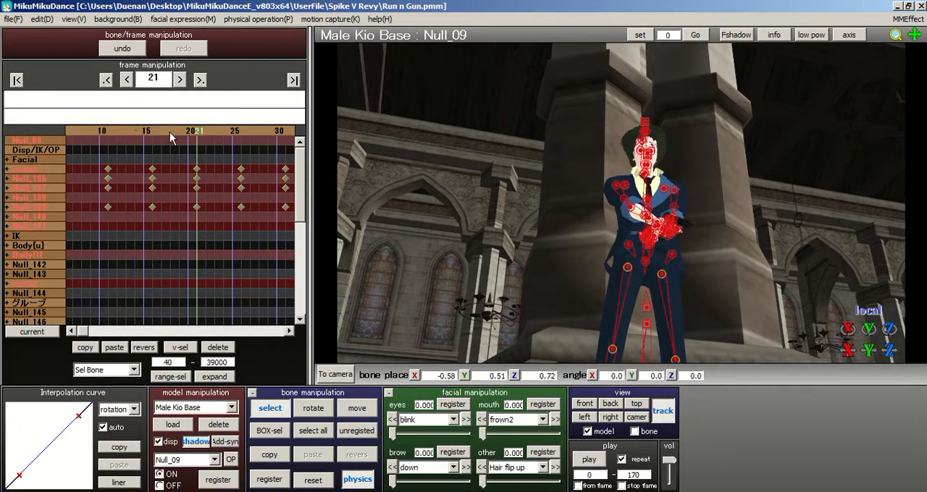
right_click_drag(413, 162, 426, 205)
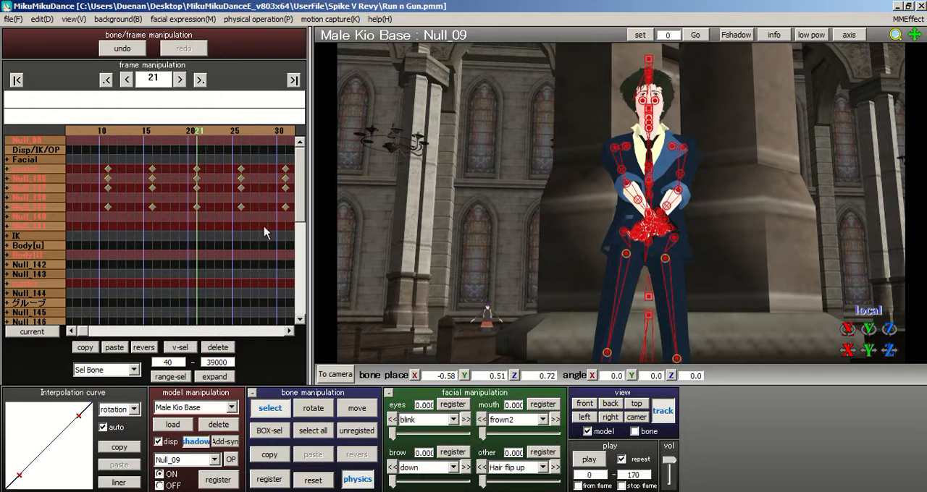
Step: Delete the model's bone keyframes from frame 6 through frame 76
left_click_drag(114, 134, 290, 234)
left_click(218, 347)
left_click(263, 130)
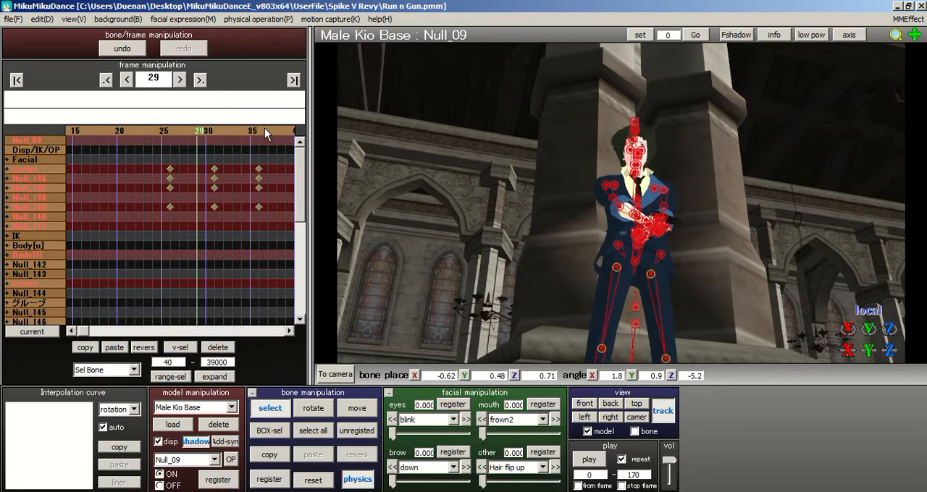
left_click_drag(132, 155, 285, 236)
left_click(218, 348)
left_click(274, 131)
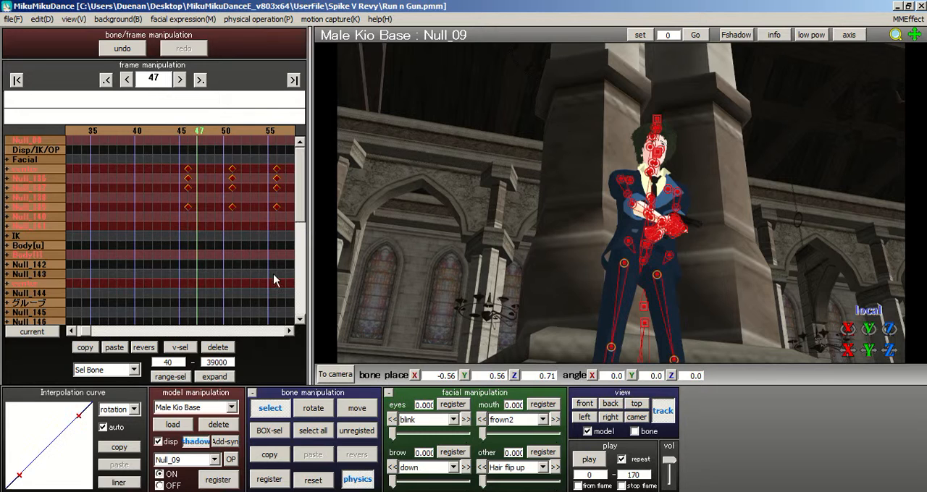
left_click(225, 349)
left_click(275, 128)
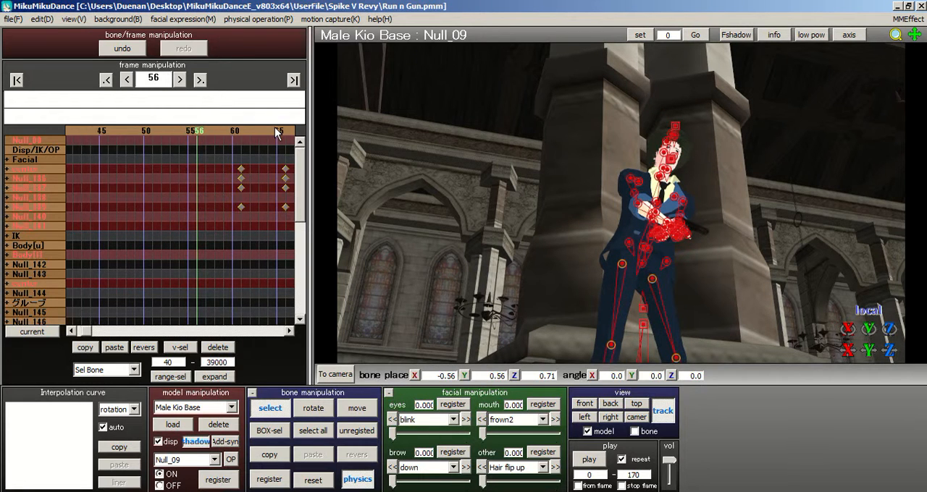
left_click(274, 128)
left_click_drag(146, 157, 307, 239)
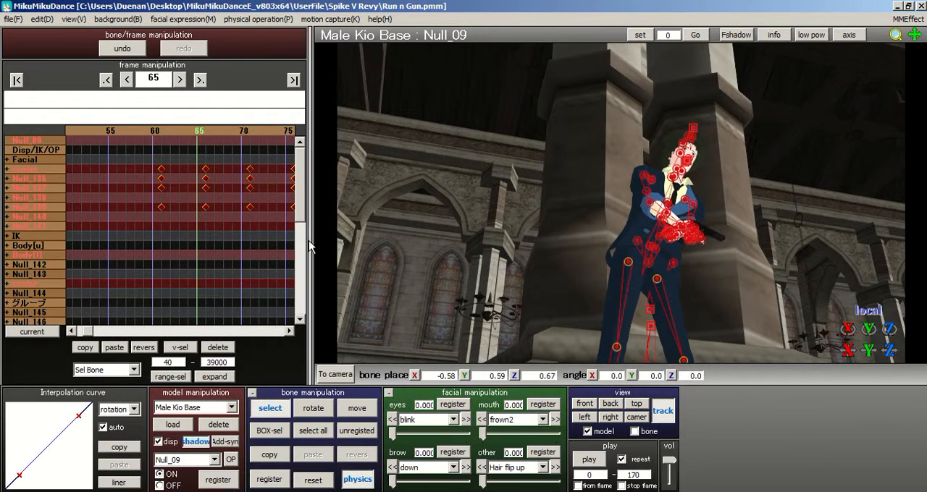
left_click(217, 348)
Step: Delete the remaining bone keyframes after frame 76 through frame 102, keeping the ones at frame 106
left_click(279, 131)
left_click(279, 131)
left_click_drag(147, 162, 266, 267)
left_click(217, 347)
left_click(280, 131)
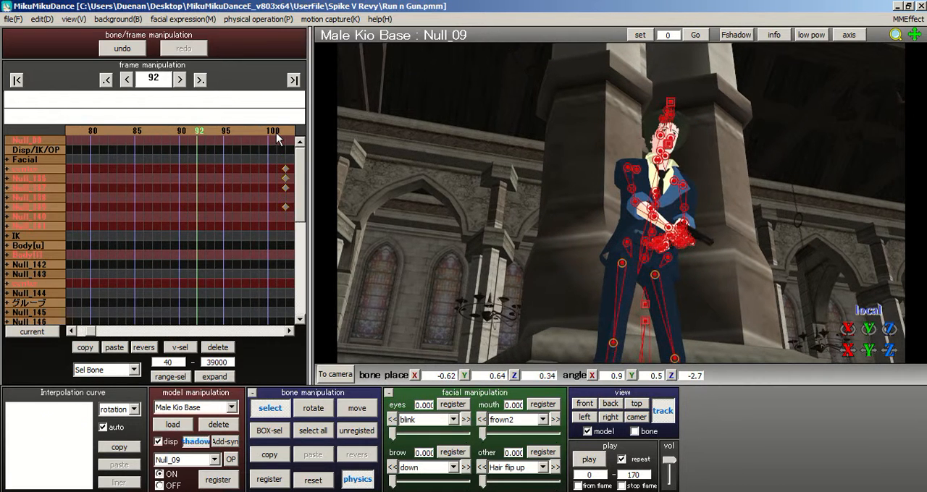
left_click(279, 131)
left_click_drag(190, 146, 214, 201)
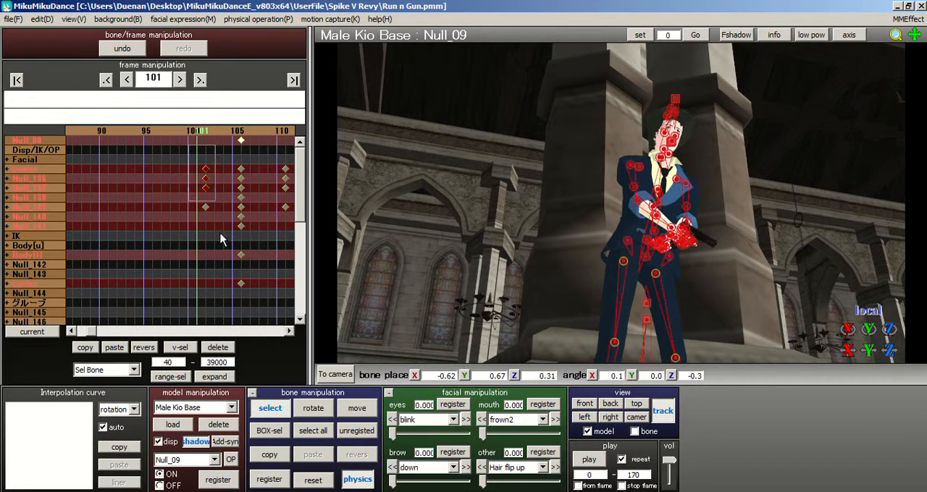
left_click(217, 348)
Step: Register all bones as a new keyframe at frame 5
left_click(17, 79)
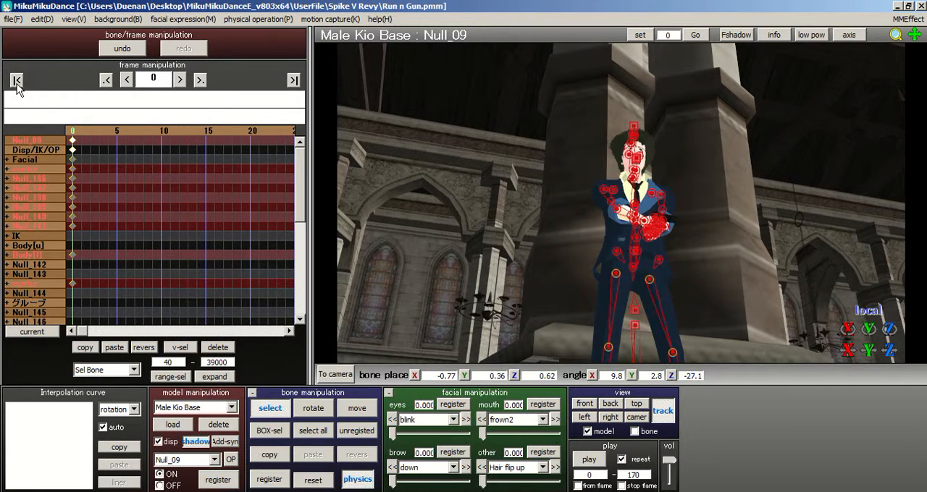
left_click(118, 132)
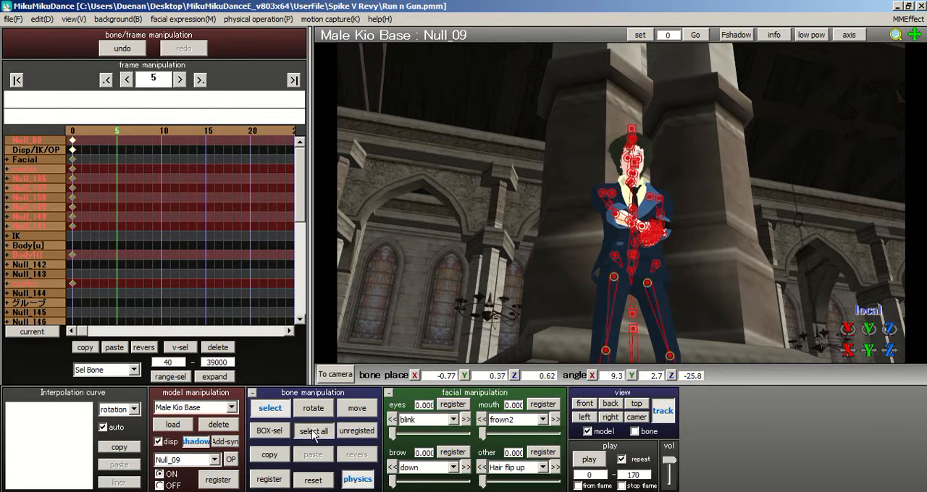
left_click(268, 480)
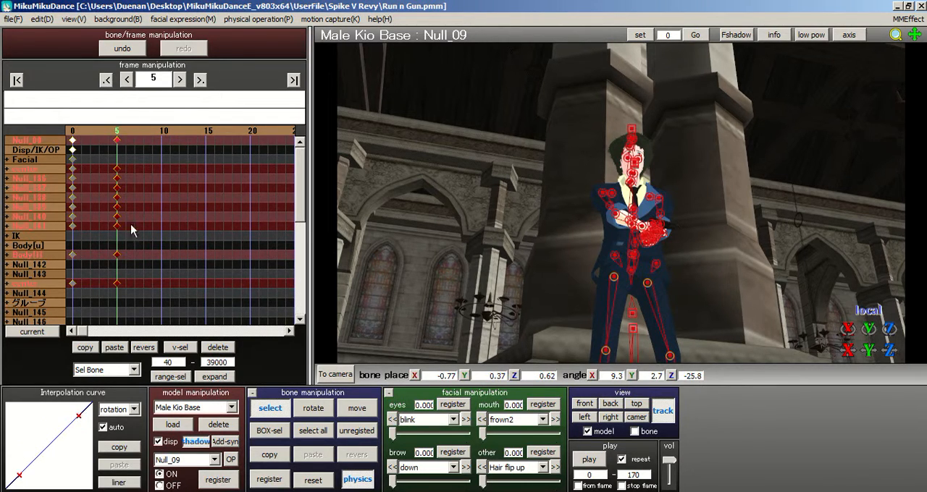
Step: Review the motion up to the keyframe at frame 106 and compare it with the poses at frames 0 and 5
left_click(282, 132)
left_click(282, 131)
left_click(281, 132)
left_click(281, 132)
left_click(282, 131)
left_click(281, 132)
left_click(282, 132)
left_click(282, 132)
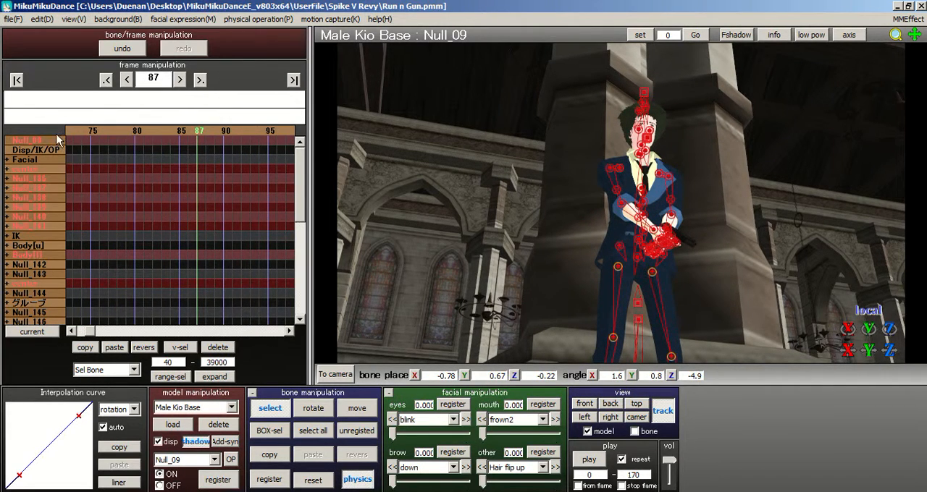
left_click(255, 130)
left_click(257, 129)
left_click(257, 129)
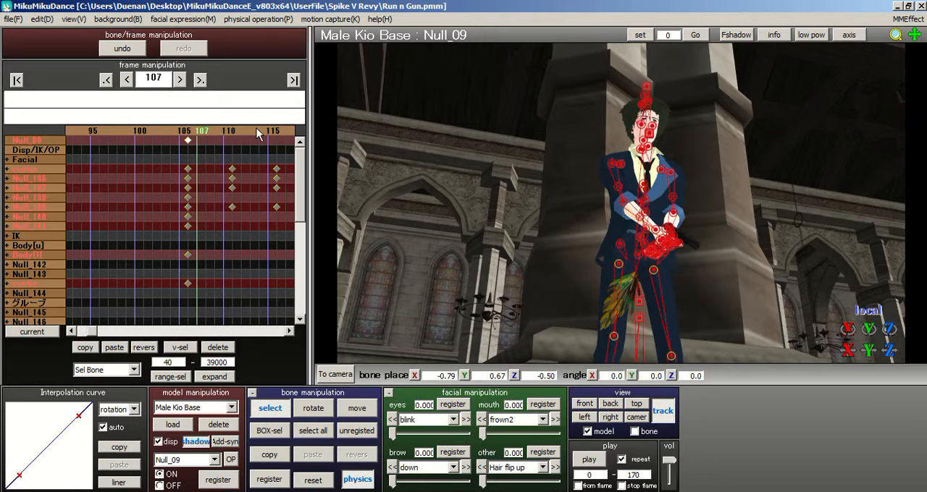
left_click(187, 139)
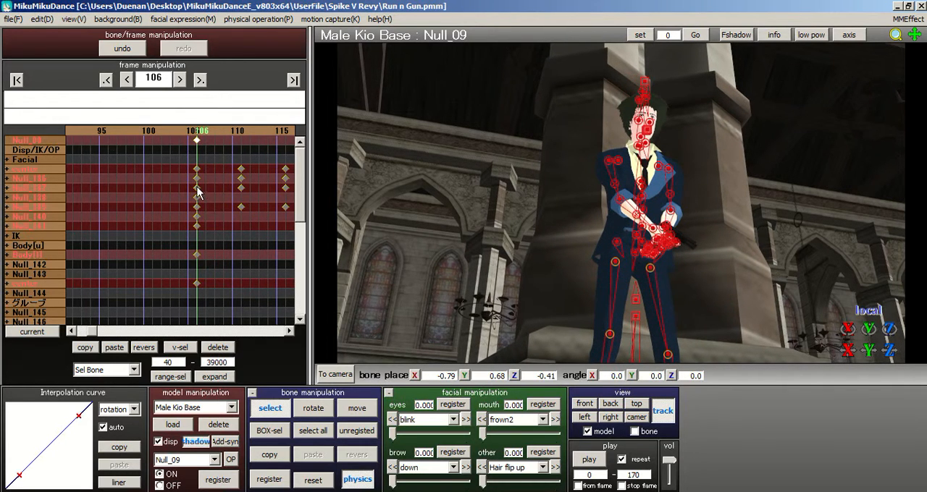
left_click(16, 79)
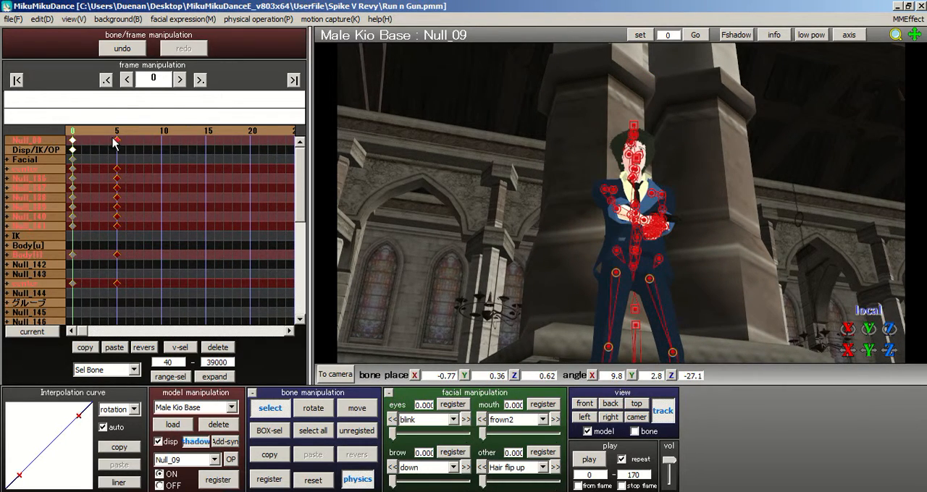
right_click_drag(505, 180, 562, 218)
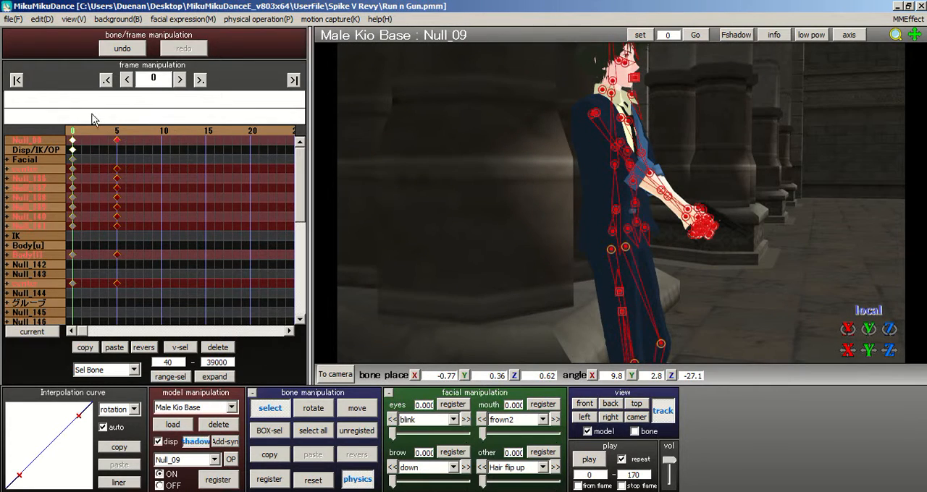
mouse_move(112, 136)
left_mouse_down()
mouse_move(92, 134)
mouse_move(116, 135)
left_mouse_up()
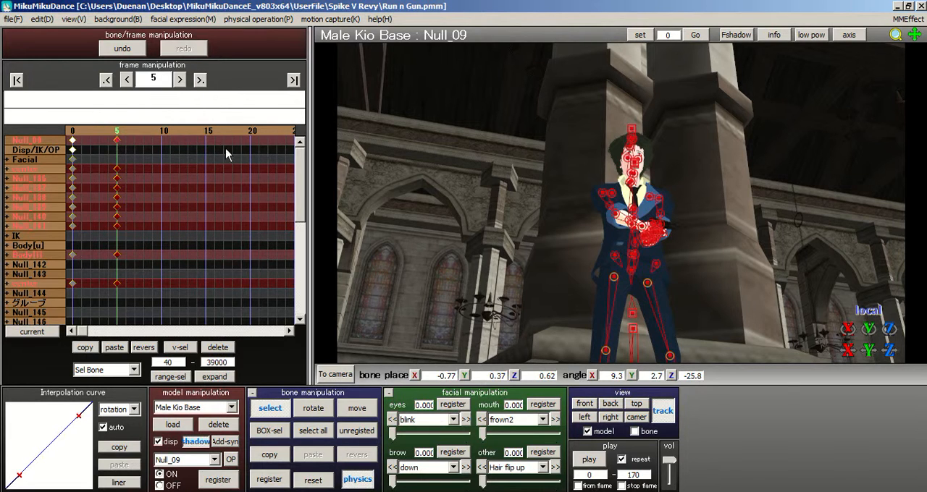
Step: Move the all-bone keyframes from frame 5 to frame 55
key("Delete")
left_click(232, 132)
left_click(233, 132)
left_click(234, 132)
left_click(118, 130)
left_click(119, 130)
left_click(119, 130)
left_click(196, 133)
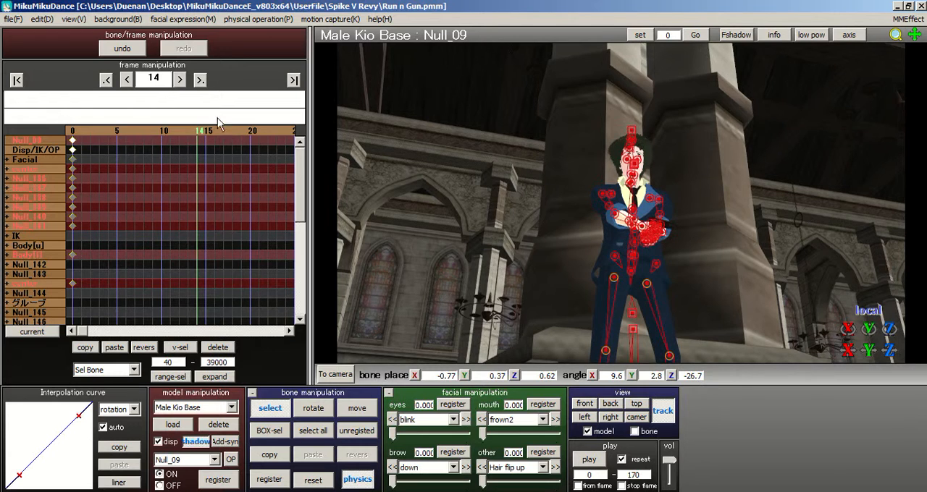
left_click(199, 81)
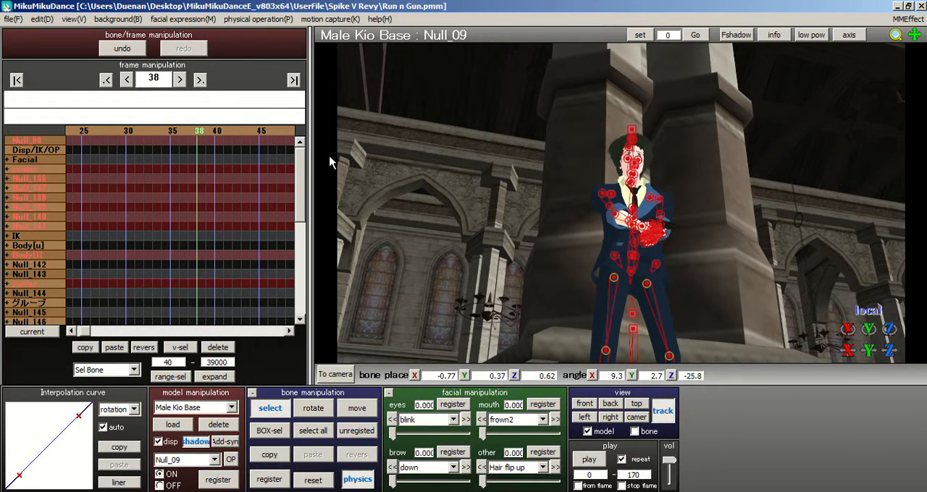
left_click(267, 132)
left_click(267, 131)
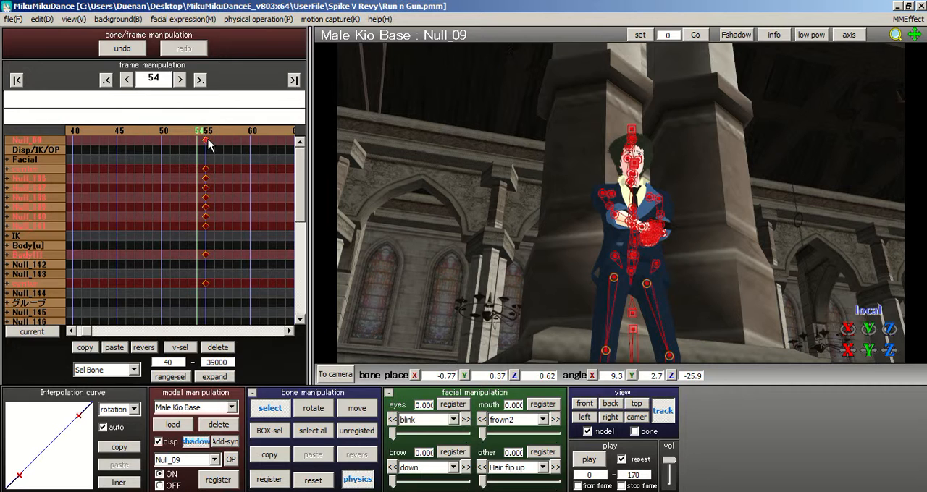
Step: Examine the pose around frame 55 from the side and review the motion back to frame 0
right_click_drag(620, 204, 485, 222)
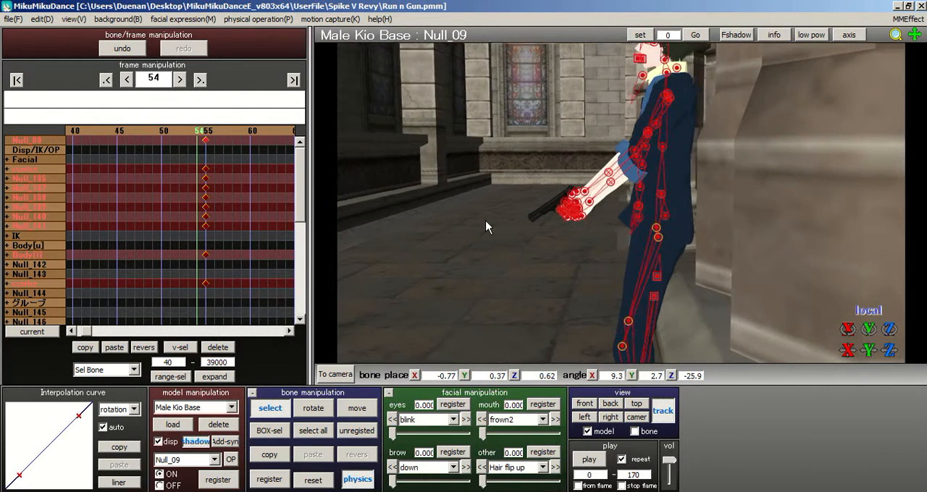
scroll(473, 216, "up", 2)
left_click(206, 132)
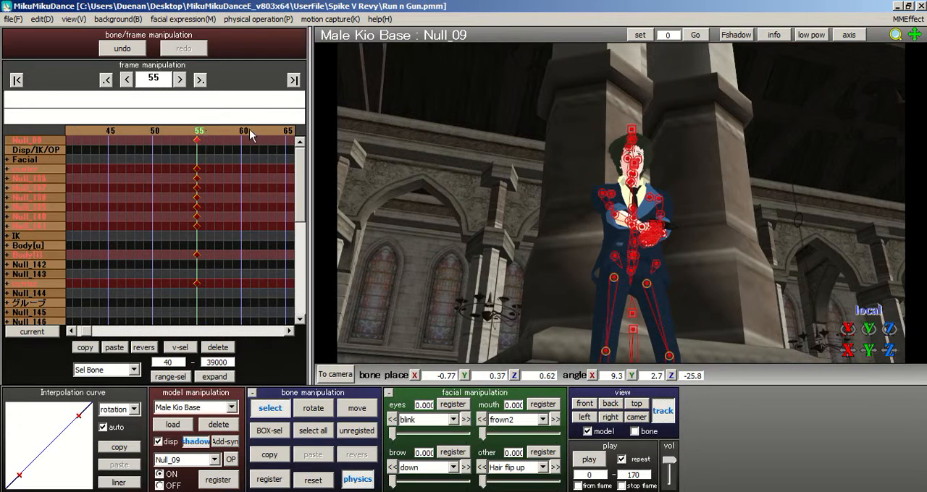
left_click(138, 133)
left_click(136, 134)
left_click(132, 133)
left_click(129, 133)
left_click(128, 134)
left_click(126, 133)
left_click(125, 134)
left_click(118, 134)
left_click(72, 133)
Step: Rotate the neck bone Null_79 to about X -1.9, Y -32.7, Z -8.0 at frame 0
scroll(456, 187, "up", 3)
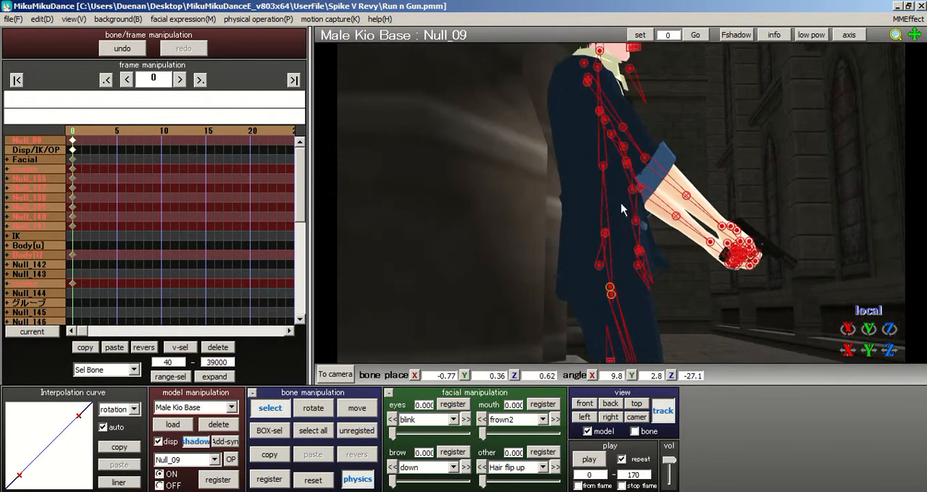
middle_click_drag(687, 107, 679, 191)
left_click(566, 163)
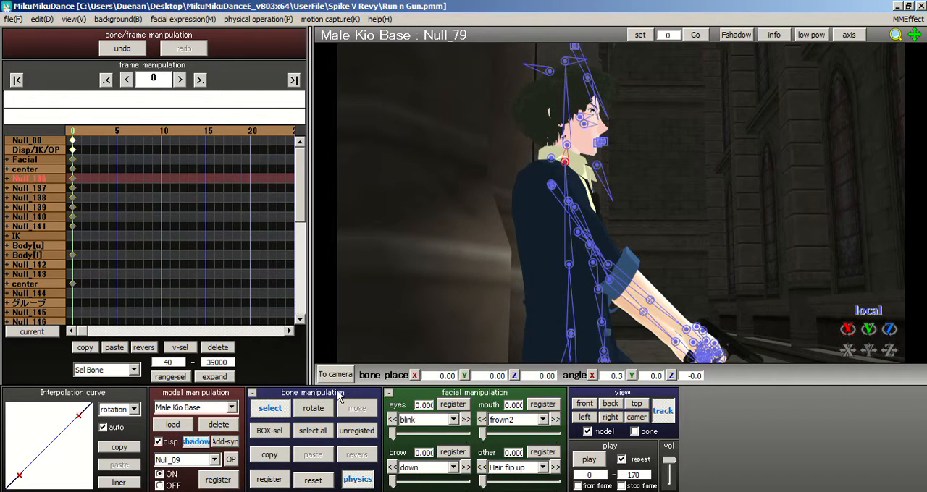
left_click(313, 408)
left_click_drag(569, 162, 594, 145)
mouse_move(538, 147)
right_mouse_down()
mouse_move(500, 150)
mouse_move(473, 166)
right_mouse_up()
left_click_drag(637, 133, 638, 126)
left_click(259, 406)
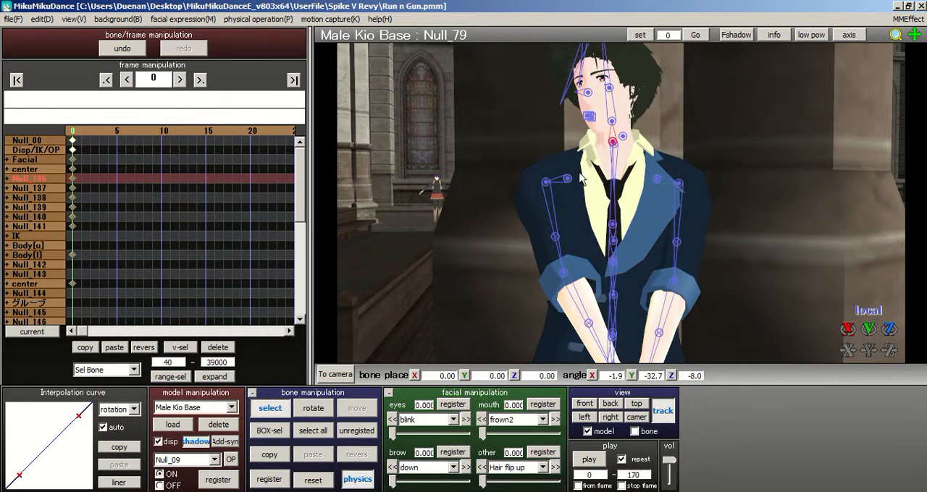
Step: Rotate the head bone Null_82 and register all bones at frame 0
left_click(615, 123)
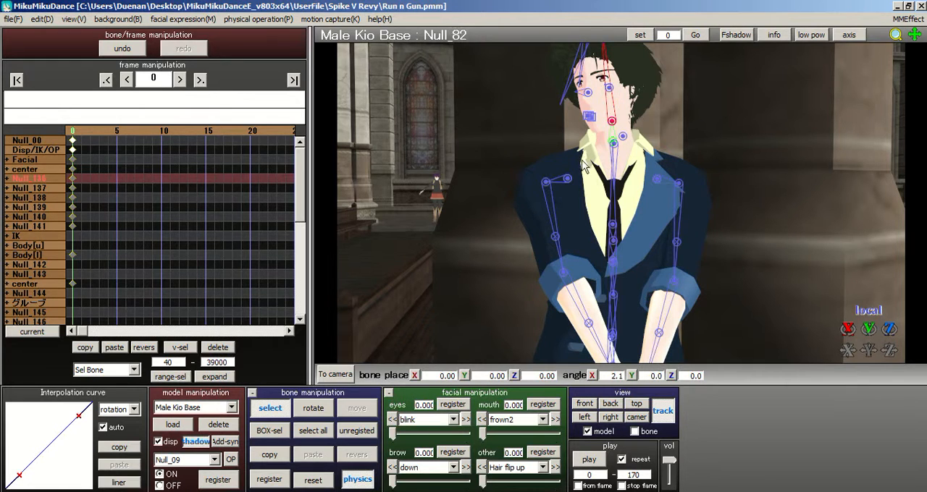
left_click(311, 408)
left_click_drag(612, 133, 612, 136)
left_click(313, 430)
left_click(283, 479)
mouse_move(621, 204)
middle_mouse_down()
mouse_move(620, 166)
mouse_move(623, 226)
mouse_move(614, 218)
middle_mouse_up()
left_click(180, 136)
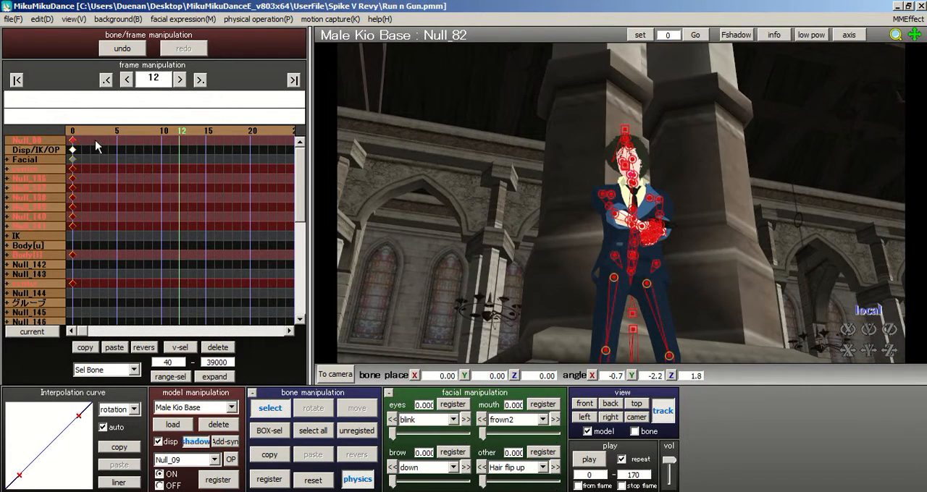
Step: Box-select the neck and head bones at frame 0 and copy their pose
left_click(72, 133)
scroll(534, 141, "up", 3)
right_click_drag(627, 149, 614, 168)
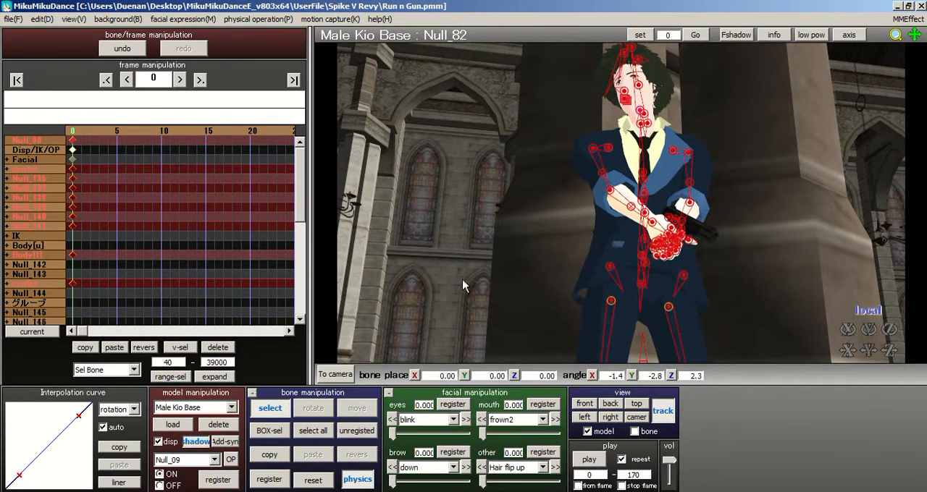
left_click(268, 431)
scroll(606, 265, "up", 3)
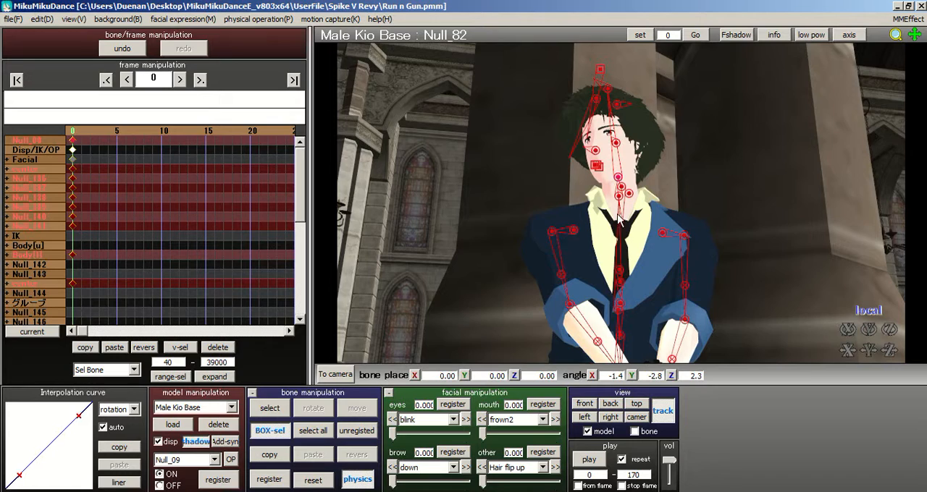
scroll(634, 214, "up", 3)
mouse_move(634, 214)
right_mouse_down()
mouse_move(660, 223)
mouse_move(648, 214)
right_mouse_up()
right_click_drag(594, 129, 630, 182)
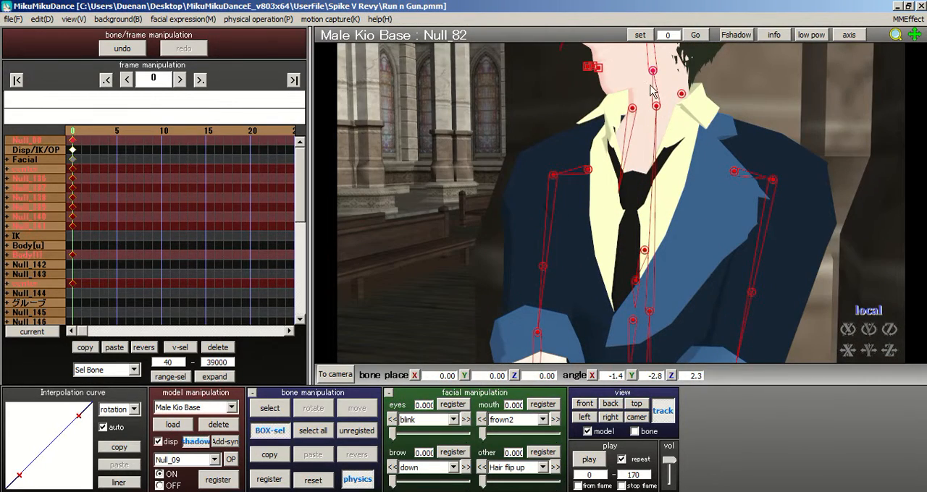
left_click_drag(656, 66, 667, 138)
left_click(268, 457)
Step: Paste the copied neck and head pose at frame 55 and register all bones there
left_click(199, 80)
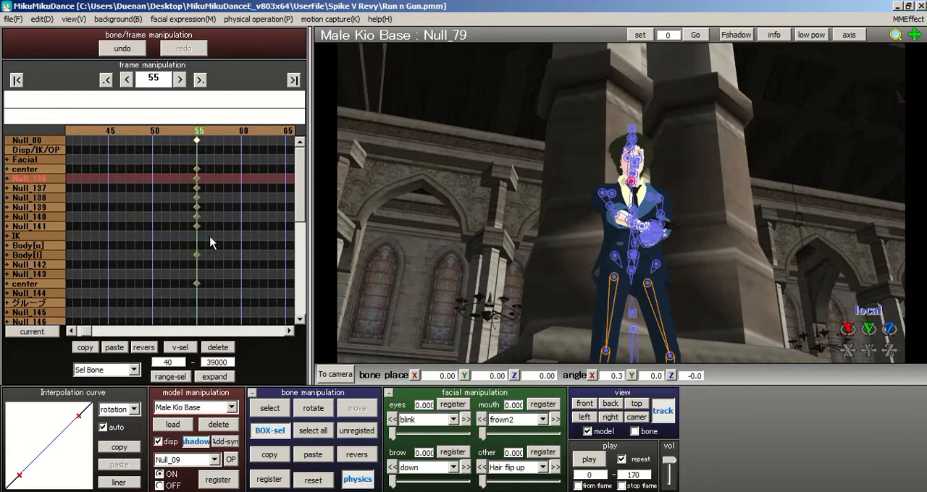
left_click(200, 80)
left_click(106, 80)
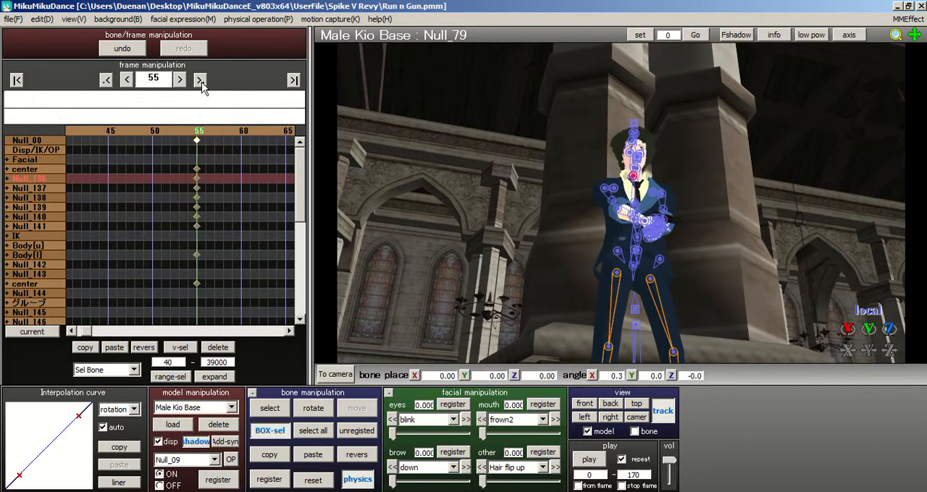
left_click(313, 456)
left_click(313, 430)
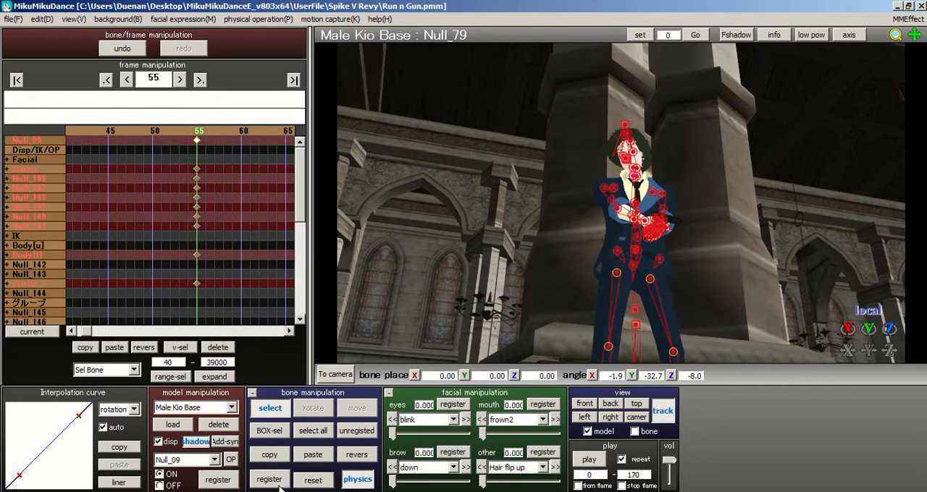
Step: Review the last frame and scrub the opening frames, examining the model's pose up close
left_click(293, 80)
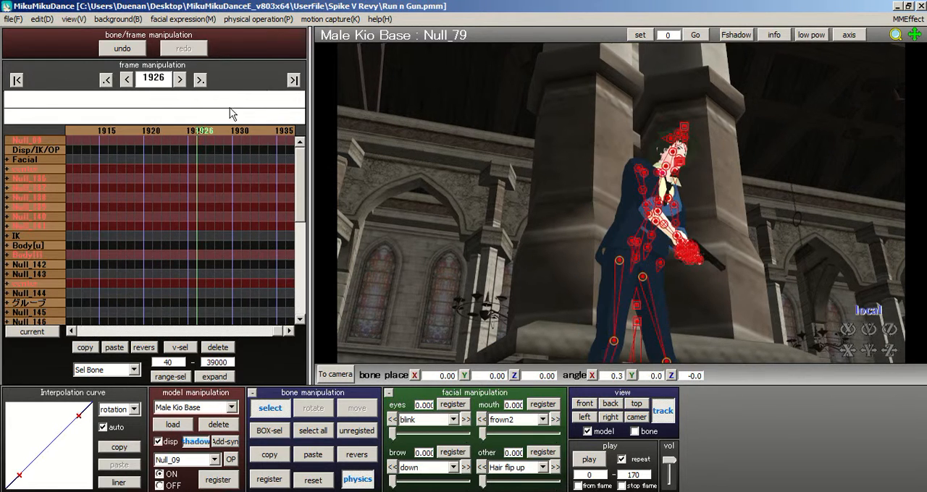
left_click(17, 81)
left_click(200, 80)
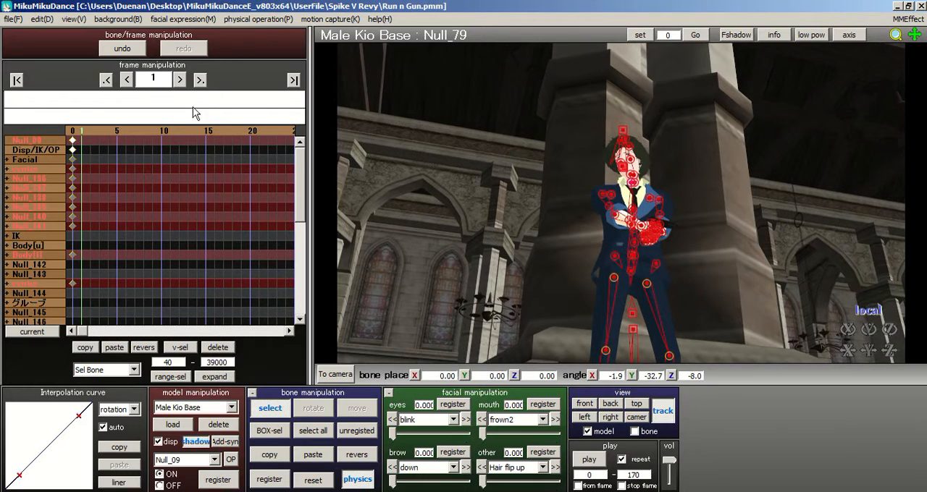
right_click_drag(608, 145, 577, 185)
scroll(568, 185, "up", 4)
middle_click_drag(630, 216, 622, 223)
right_click_drag(621, 223, 695, 229)
middle_click_drag(617, 216, 617, 269)
left_click(132, 131)
left_click(118, 133)
left_click(117, 133)
left_click(116, 132)
left_click(116, 132)
left_click(101, 131)
left_click_drag(154, 129, 231, 135)
left_click(139, 129)
left_click(133, 131)
left_click(126, 132)
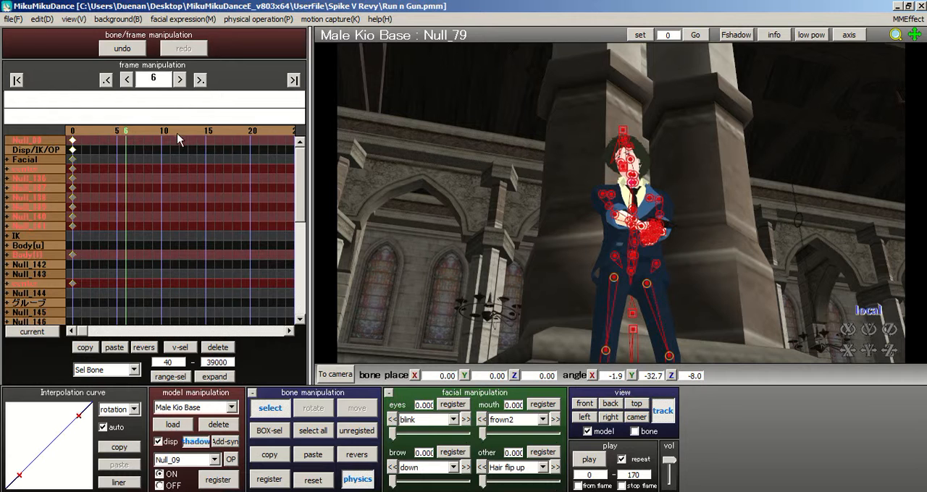
Step: Register all bones as a keyframe at frame 15
left_click(204, 129)
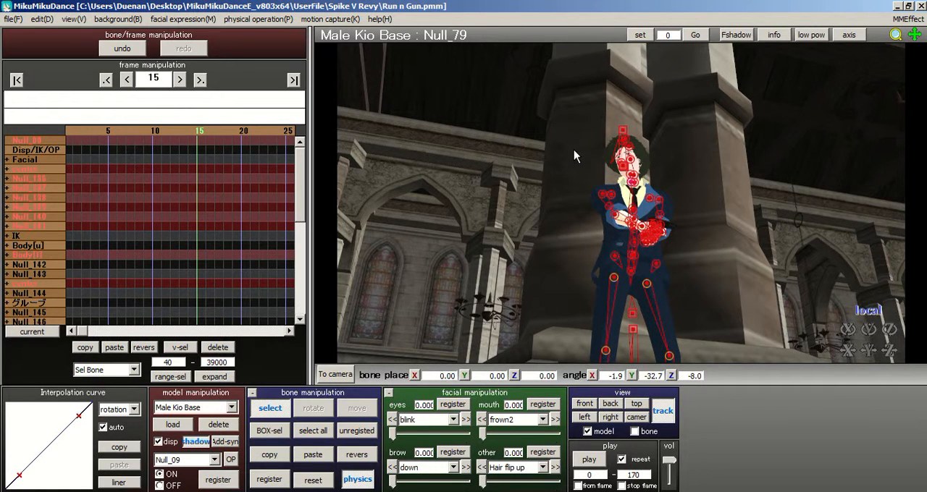
scroll(579, 160, "up", 4)
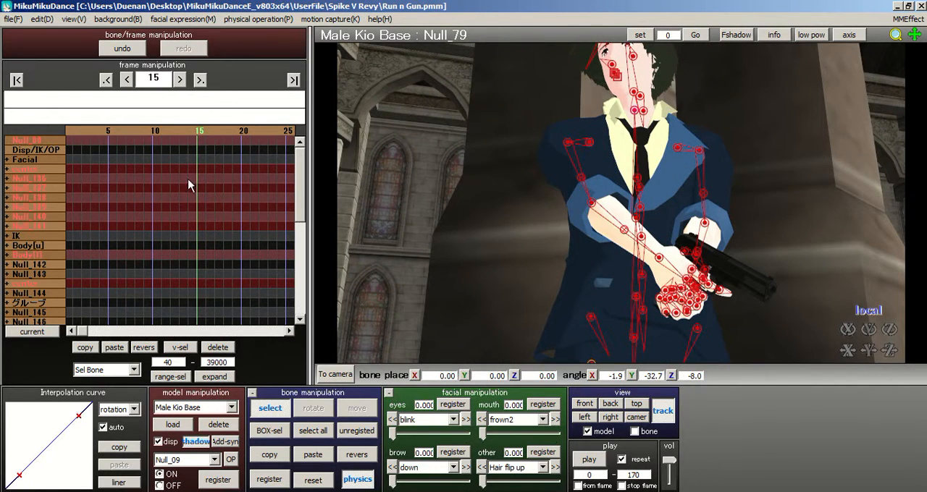
left_click(269, 479)
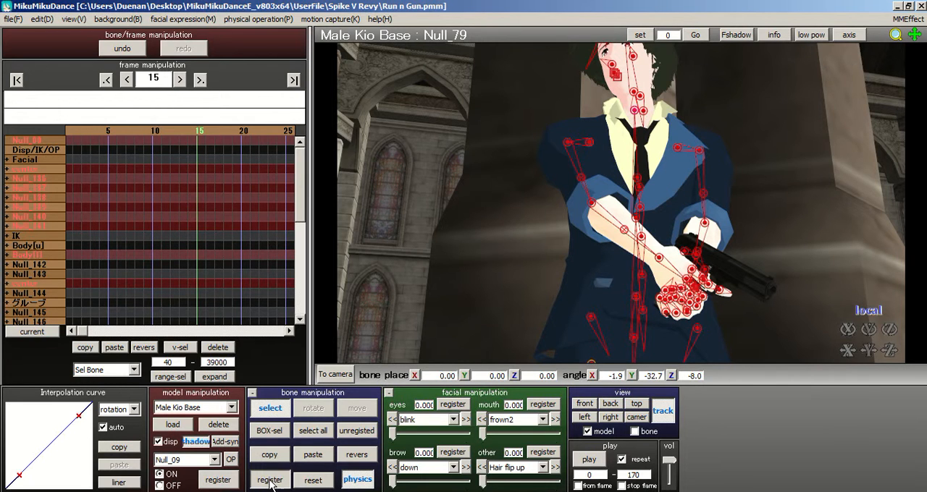
Step: Rotate the shoulder bone Null_24 slightly at frame 22
left_click(262, 137)
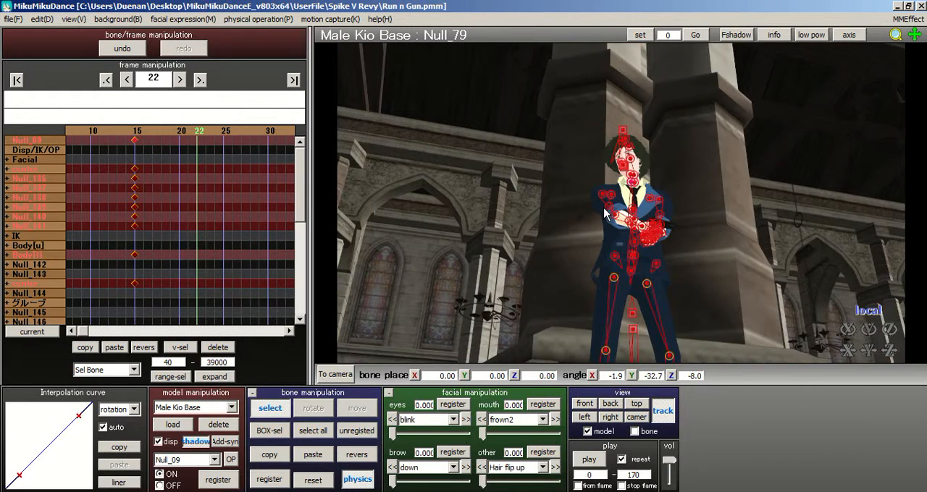
scroll(605, 213, "up", 4)
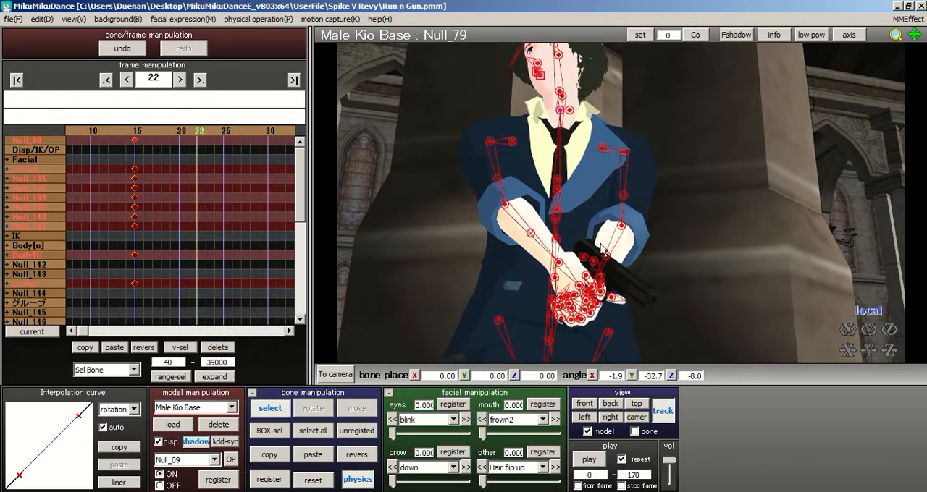
scroll(601, 248, "down", 2)
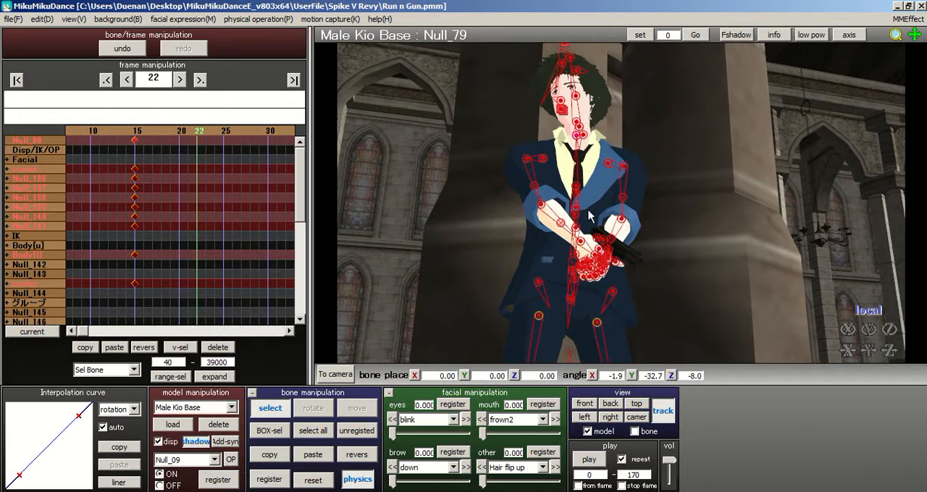
scroll(589, 215, "up", 2)
left_click(513, 142)
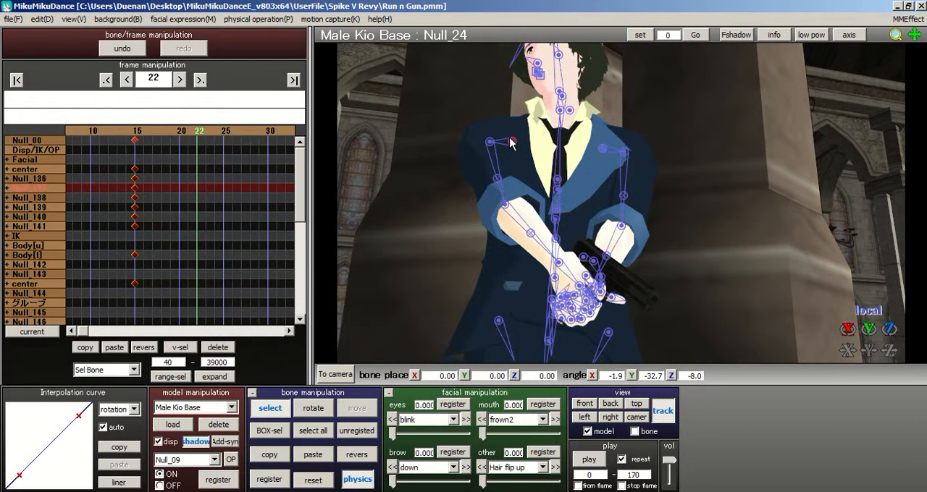
left_click(313, 408)
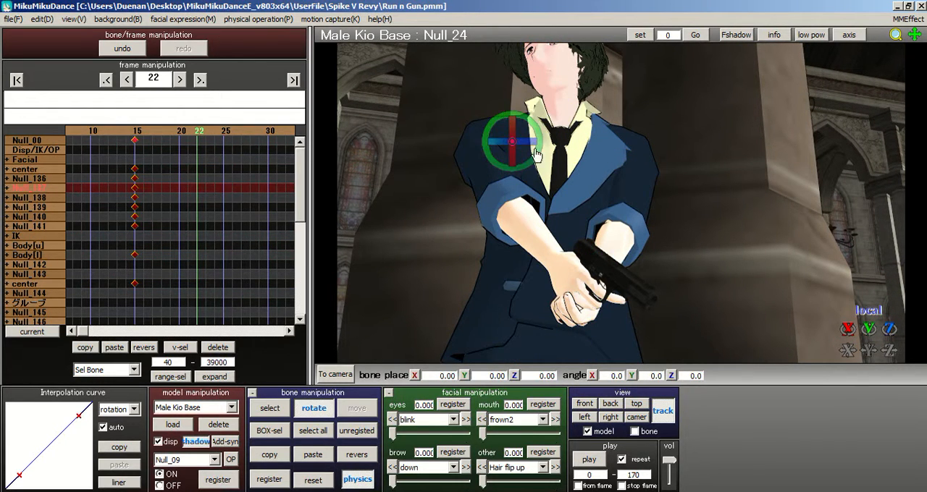
left_click_drag(537, 152, 536, 148)
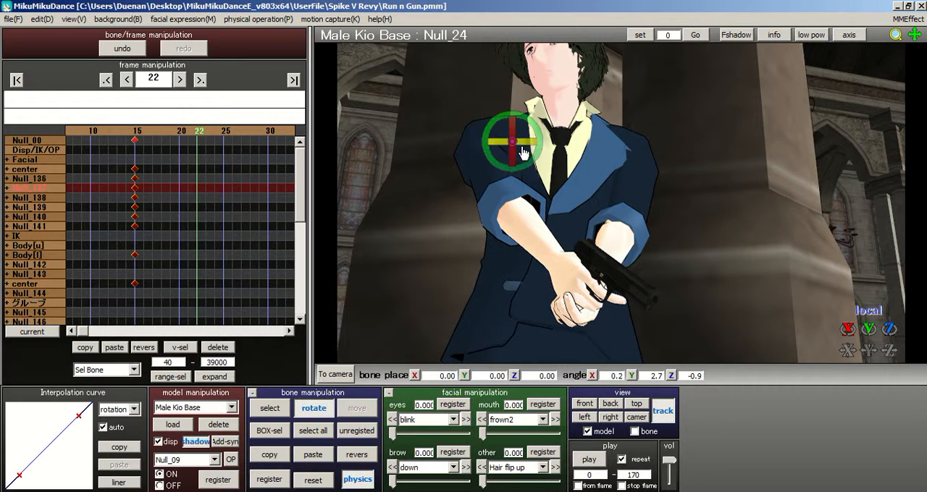
middle_click_drag(626, 218, 632, 235)
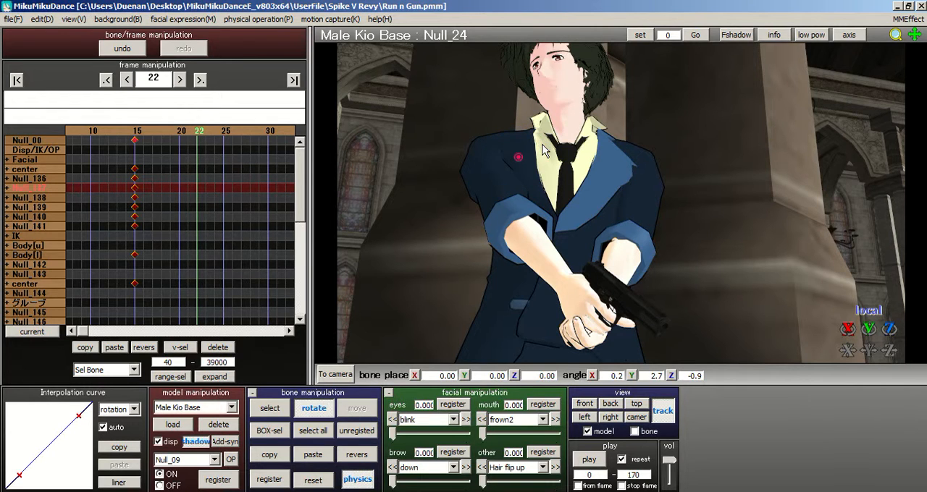
left_click_drag(543, 146, 538, 159)
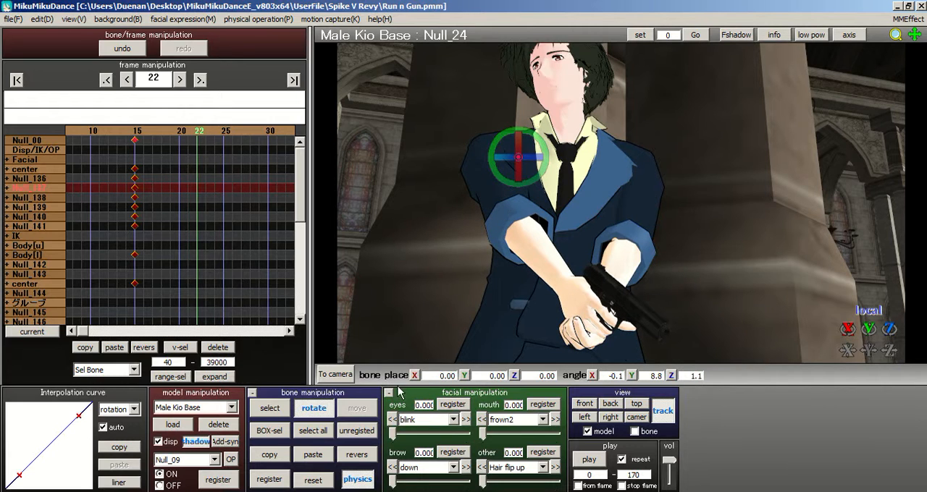
middle_click_drag(605, 210, 613, 213)
left_click_drag(555, 168, 553, 165)
right_click_drag(607, 183, 555, 155)
Step: Rotate the opposite shoulder bone Null_37 to about X -0.8, Y 1.6, Z 4.8 at frame 22
left_click(274, 407)
left_click(562, 132)
left_click(313, 408)
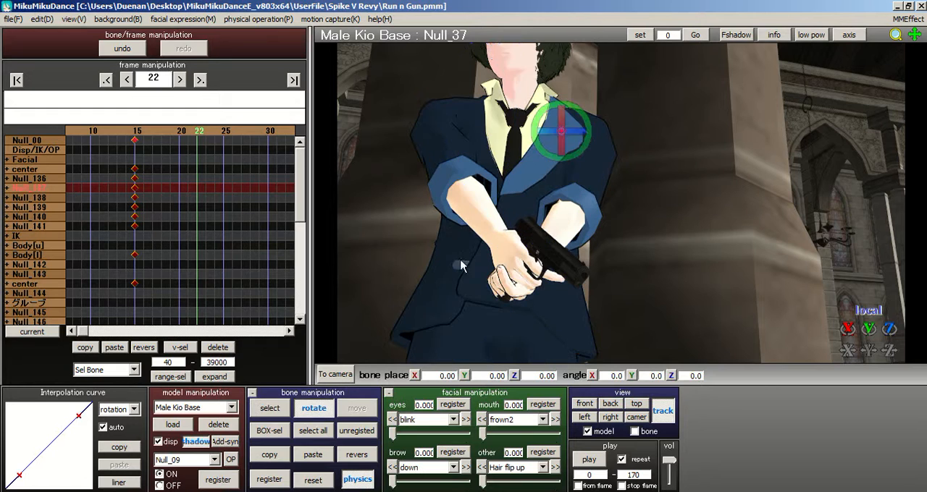
left_click_drag(585, 132, 590, 128)
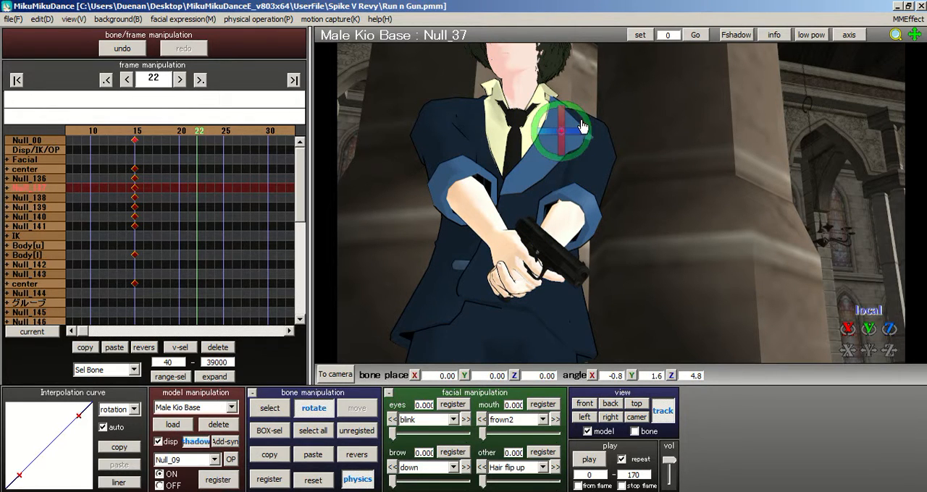
right_click_drag(491, 178, 626, 205)
middle_click_drag(625, 206, 589, 295)
Step: Rotate the head bone Null_82 to about X -6.3, Y -2.8, Z 4.0 at frame 22
left_click(262, 408)
scroll(557, 227, "up", 4)
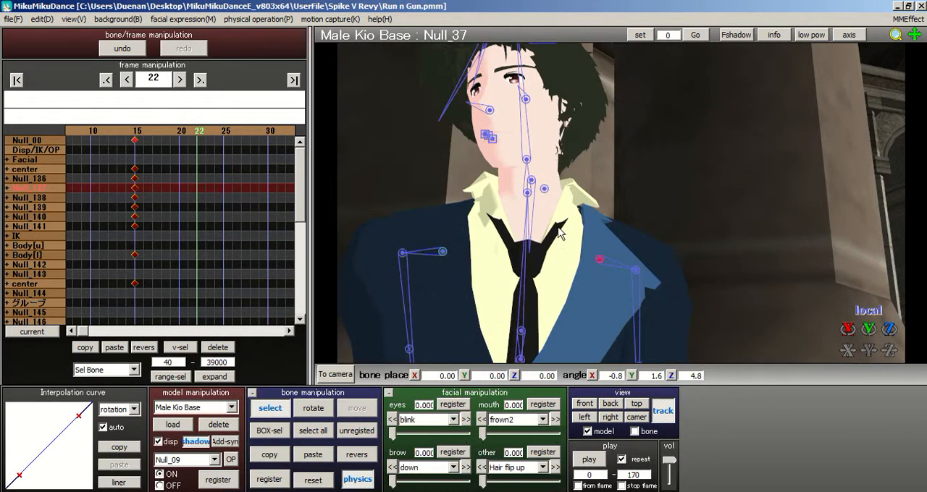
left_click(527, 160)
left_click(330, 410)
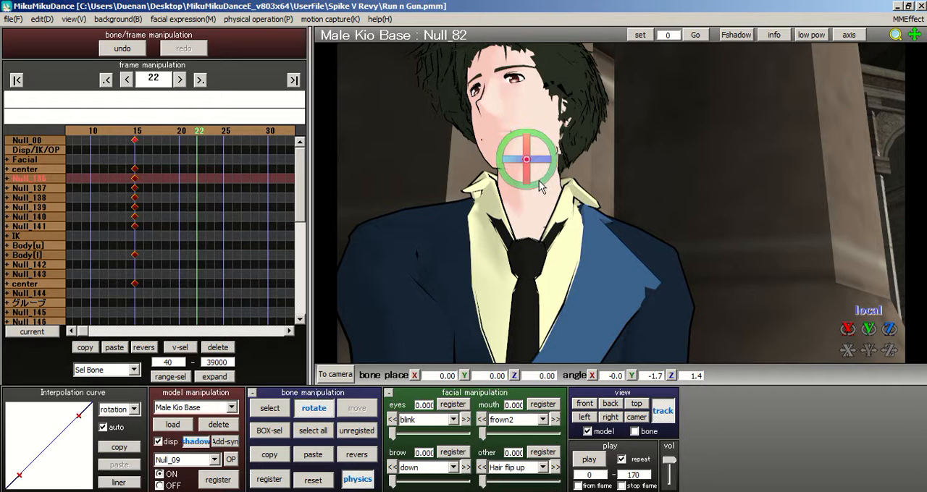
left_click_drag(530, 178, 530, 188)
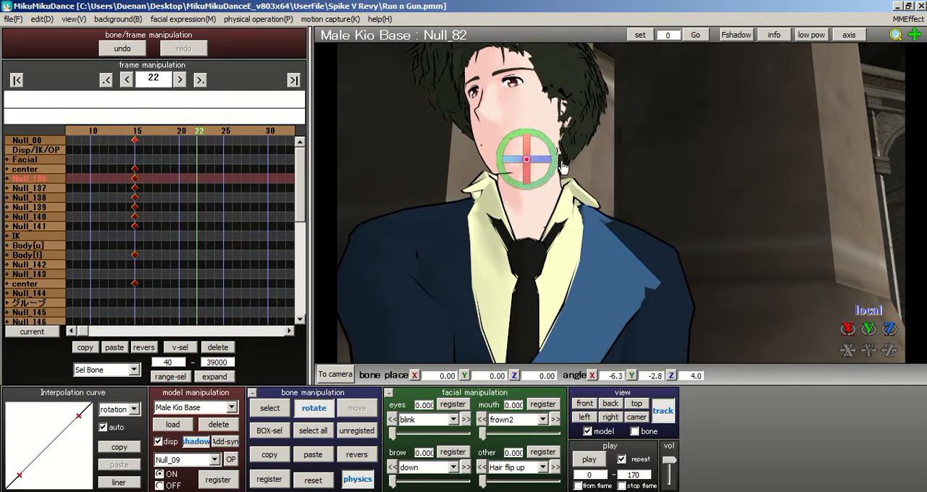
Step: Check the head from several angles and tilt Null_82 further to about X -13.6, Y -4.4, Z 7.1
scroll(532, 188, "down", 3)
middle_click_drag(620, 231, 623, 184)
scroll(625, 184, "up", 1)
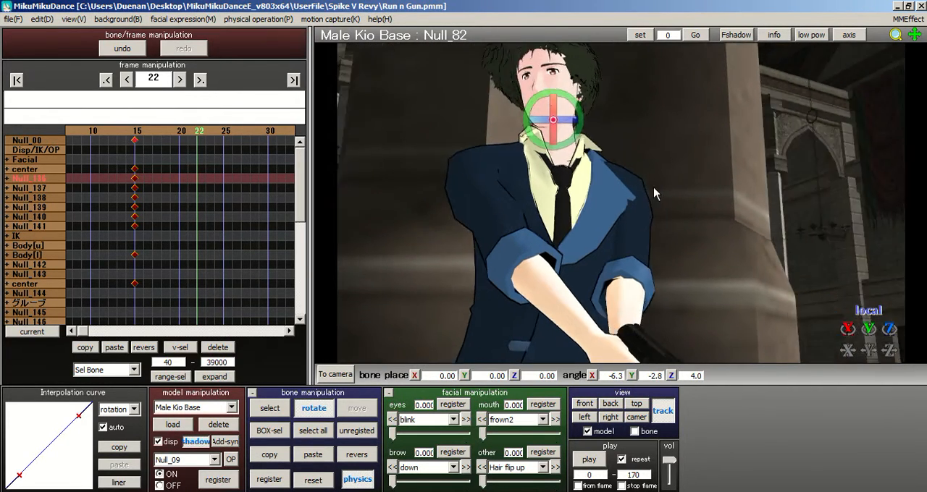
right_click_drag(654, 189, 675, 187)
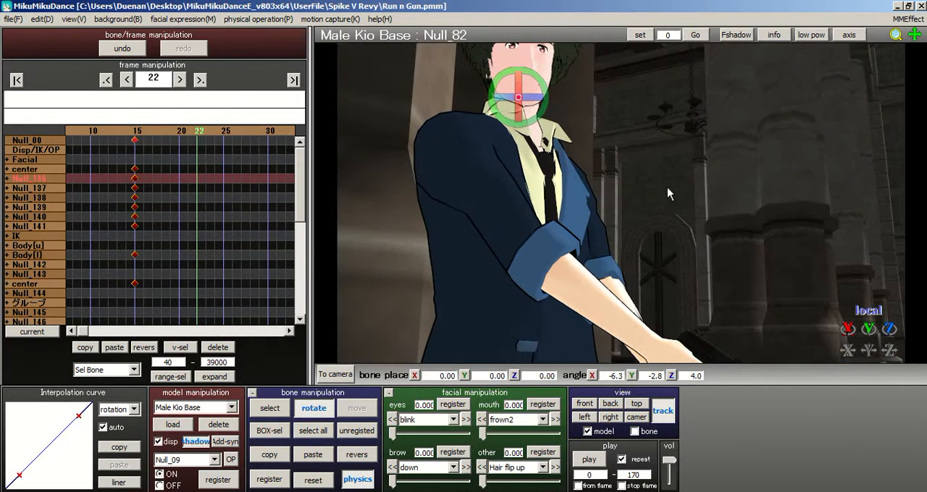
scroll(650, 226, "down", 3)
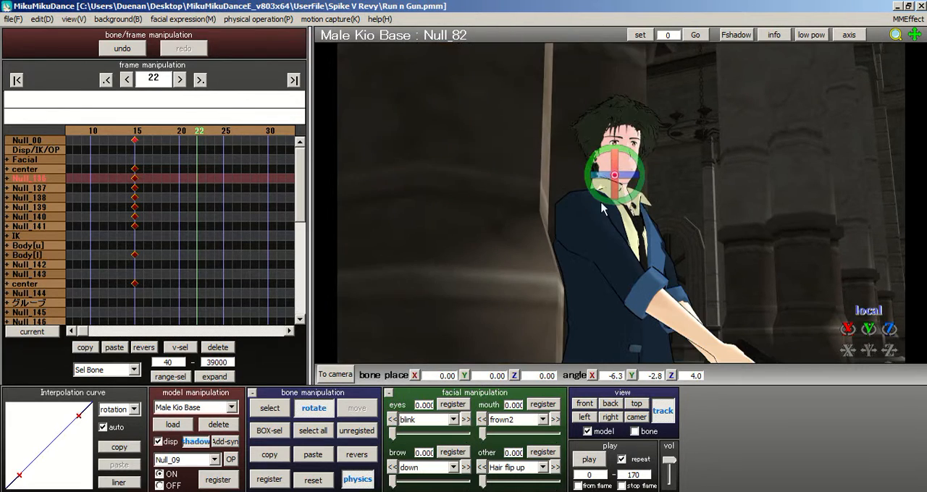
right_click_drag(600, 203, 493, 163)
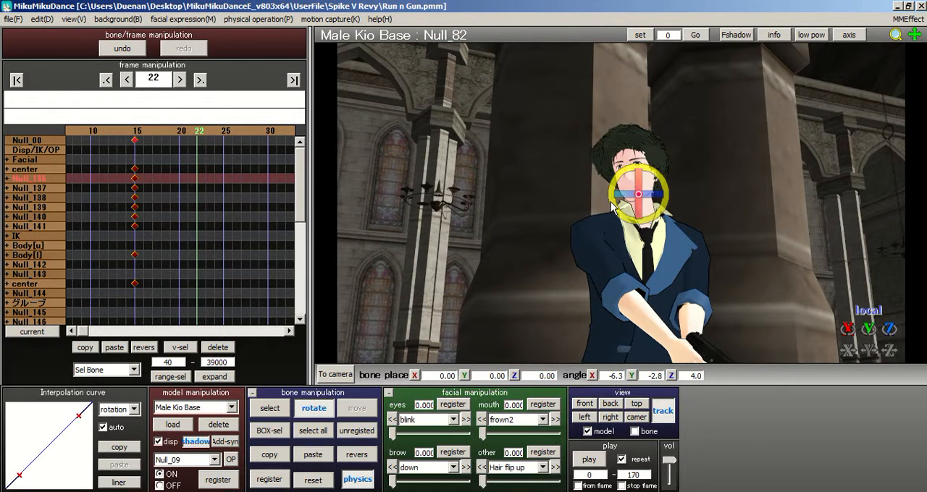
scroll(615, 210, "up", 4)
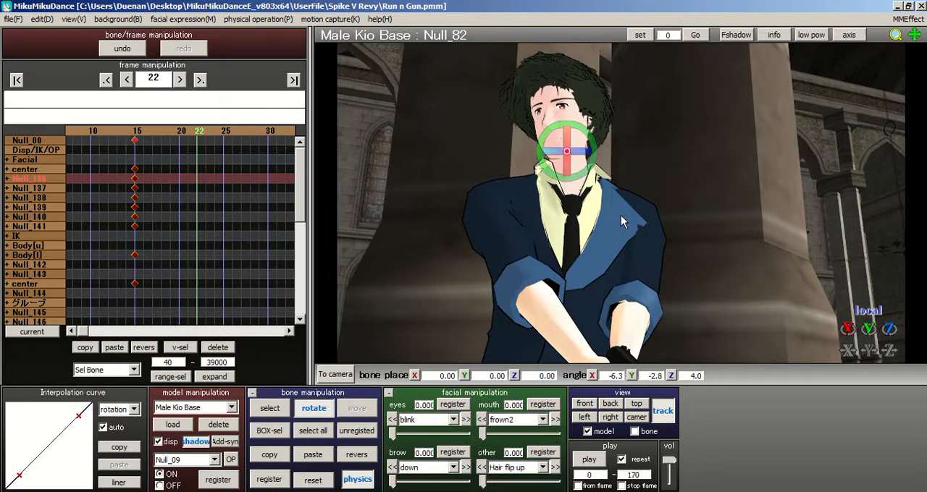
scroll(623, 225, "down", 2)
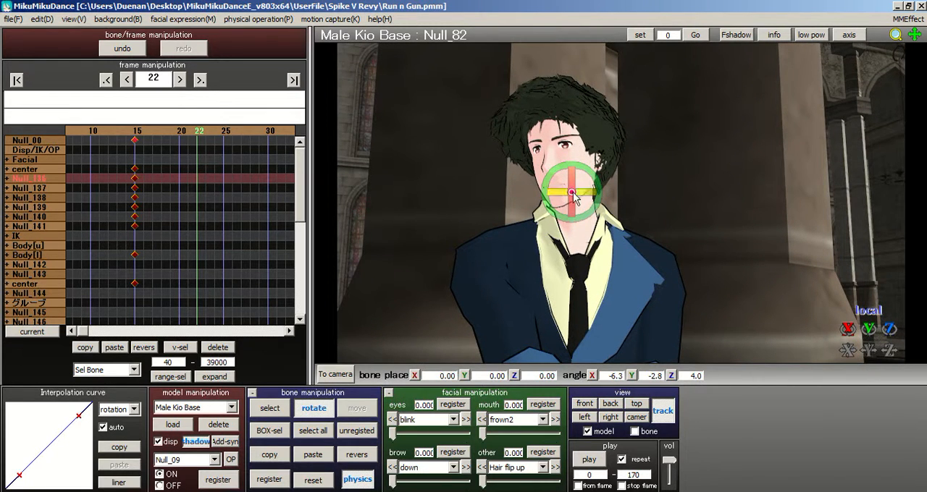
left_click_drag(575, 212, 574, 220)
scroll(574, 220, "down", 2)
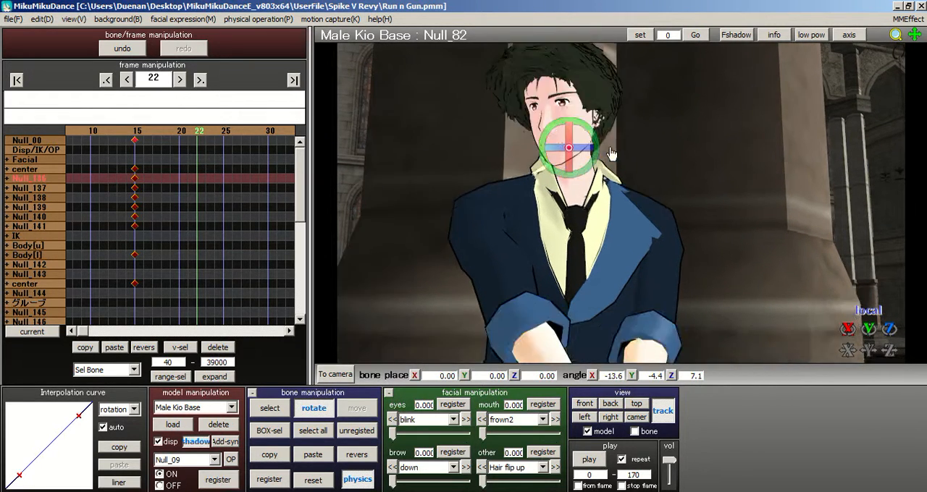
Step: Rotate the upper-body bone Null_23 to about X -1.7, Y 0.0, Z -0.3 and register all bones at frame 22
left_click(270, 409)
scroll(579, 172, "up", 3)
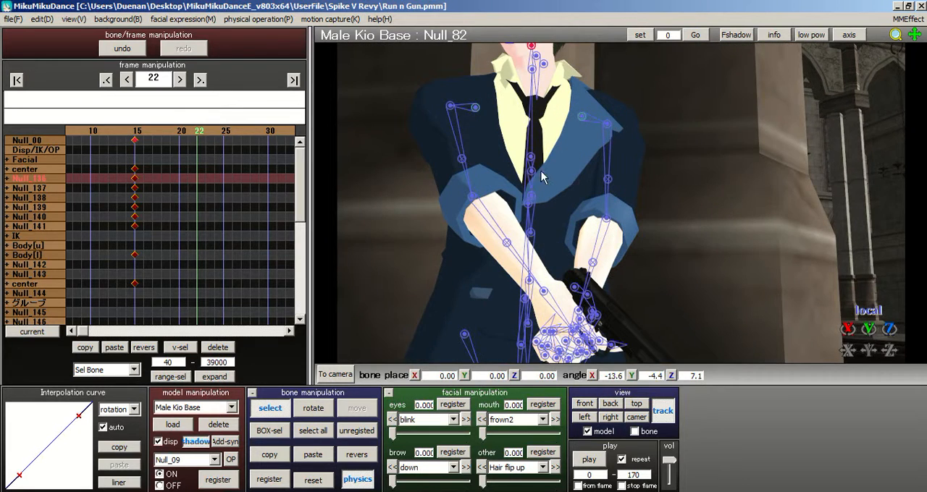
scroll(557, 172, "up", 1)
left_click(517, 196)
right_click_drag(428, 281, 408, 289)
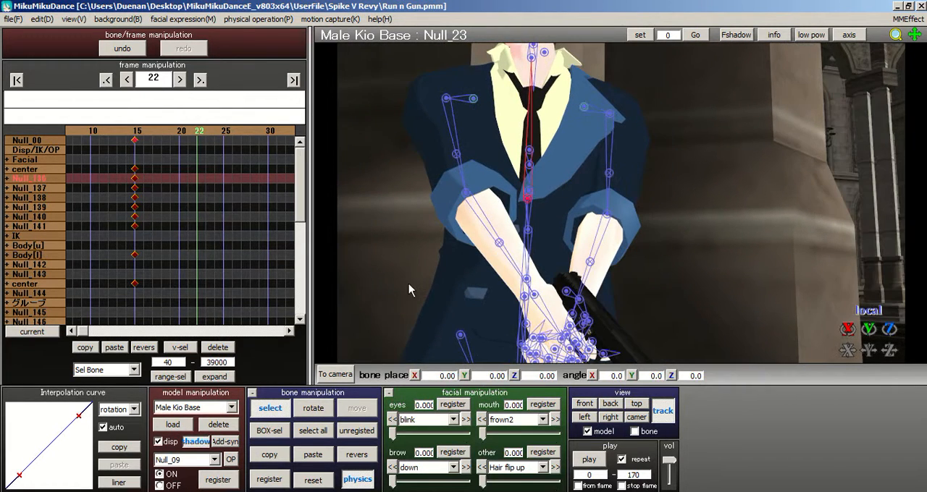
left_click(313, 408)
left_click_drag(529, 192, 527, 225)
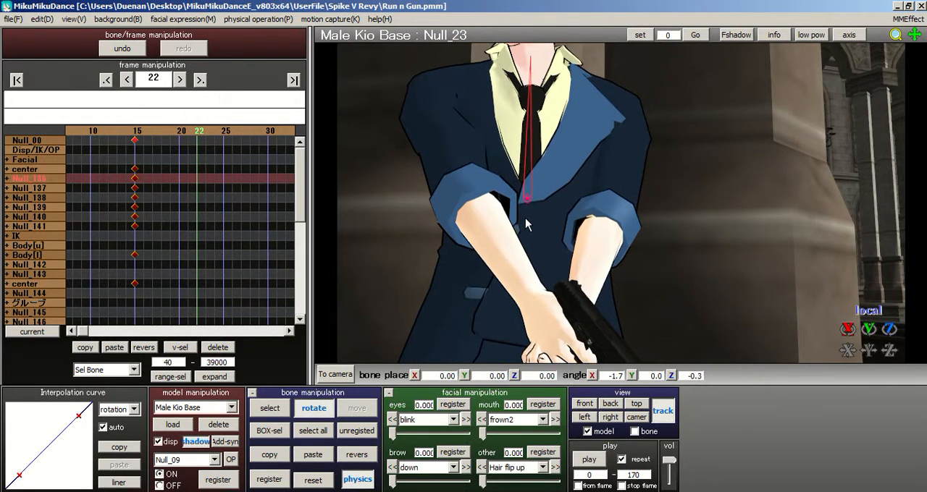
middle_click_drag(622, 208, 623, 222)
left_click(313, 431)
left_click(275, 478)
Step: Move the all-bone keyframes from frame 22 to frame 17
left_click(171, 134)
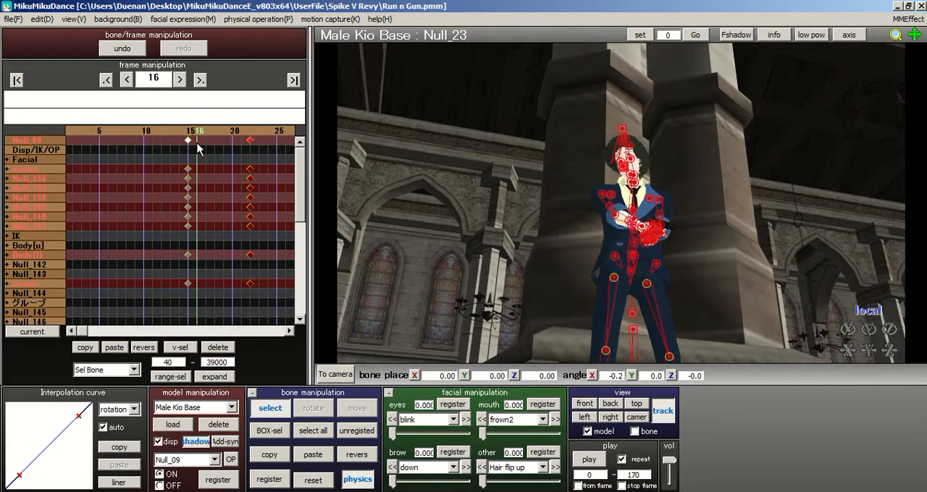
left_click(189, 134)
left_click_drag(259, 141, 207, 132)
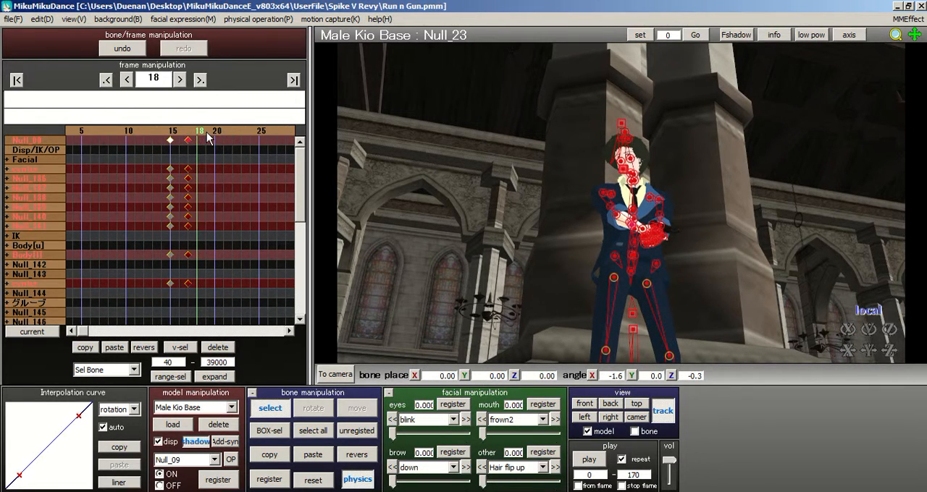
Step: Delete the all-bone keyframes at frame 17 and return to the keyframes at frame 15
left_click(228, 351)
left_click_drag(231, 130, 205, 147)
left_click(106, 80)
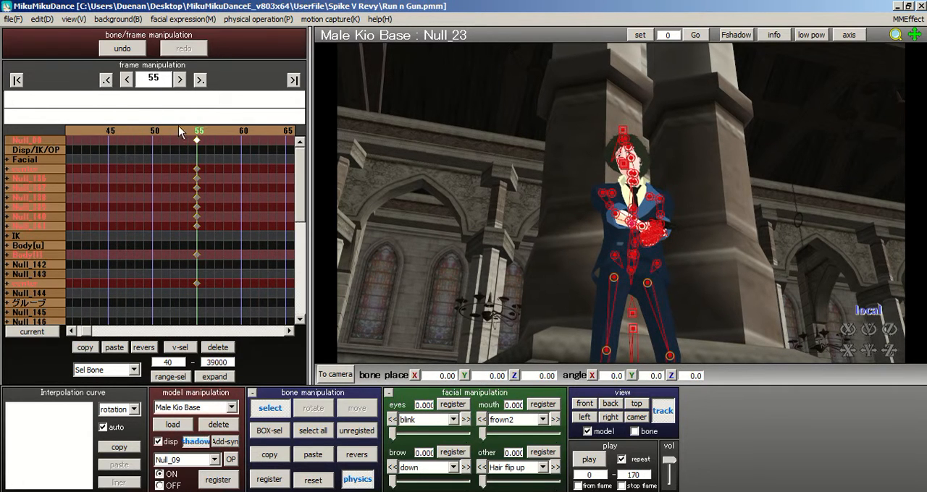
left_click(105, 81)
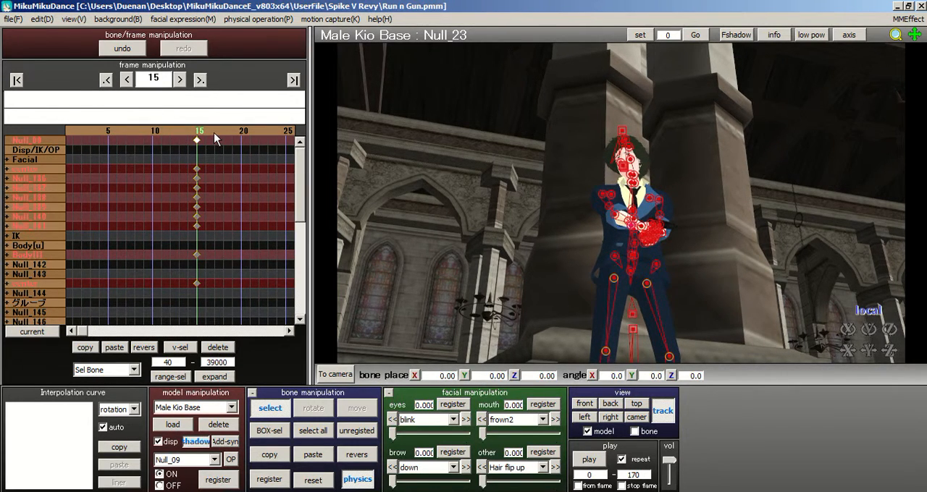
Step: At frame 17, rotate the shoulder bone Null_24 to about X -7.8, Y 14.5, Z 26.4
left_click(215, 139)
scroll(623, 210, "up", 5)
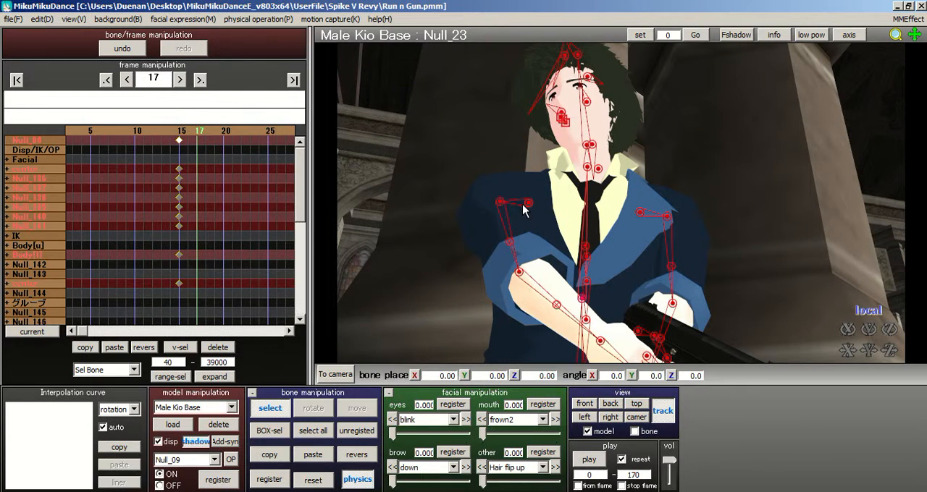
left_click(528, 203)
left_click(313, 407)
left_click_drag(555, 210, 574, 211)
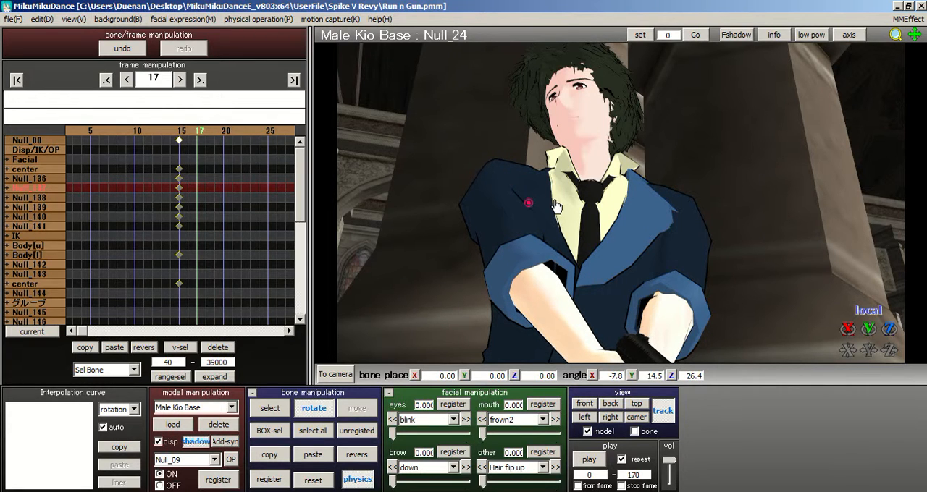
Step: Rotate the opposite shoulder bone Null_37 to about X -8.0, Y 5.6, Z 7.7 at frame 17
left_click(270, 408)
left_click(639, 215)
middle_click_drag(622, 205, 605, 168)
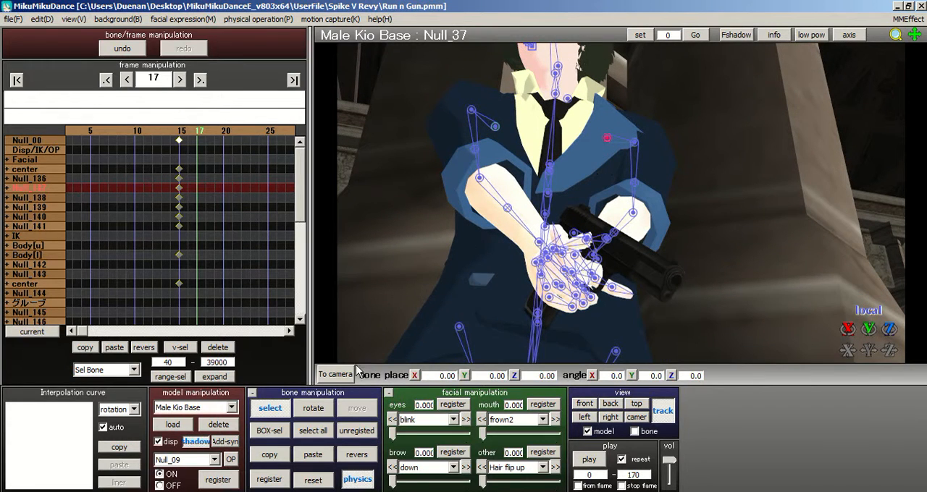
left_click(312, 408)
left_click_drag(631, 132, 606, 164)
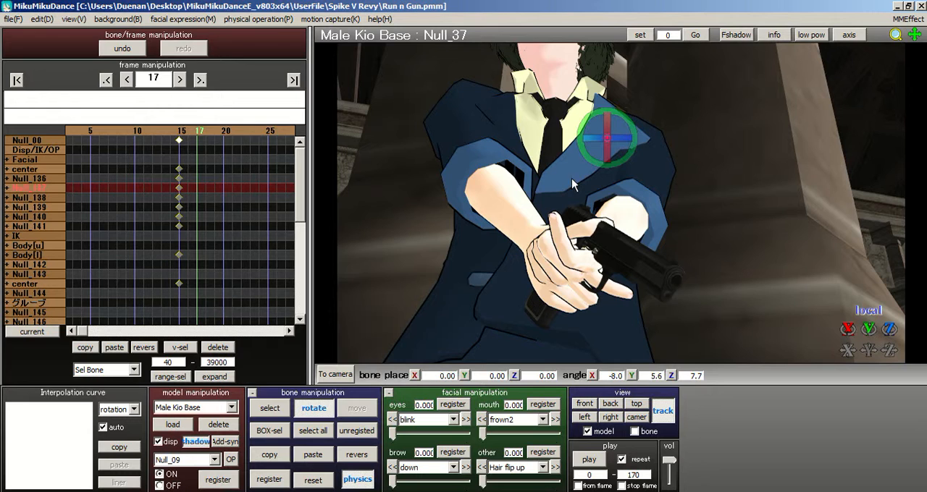
Step: Rotate the upper-arm bone Null_40 to about X 17.5, Y -18.5, Z 41.5 and register all bones at frame 17
left_click(272, 410)
left_click(632, 152)
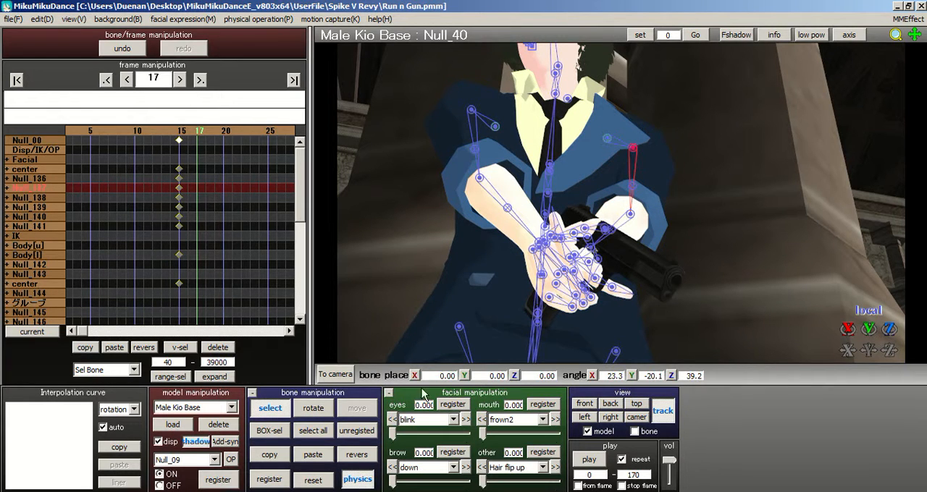
left_click(310, 410)
left_click_drag(637, 176, 641, 180)
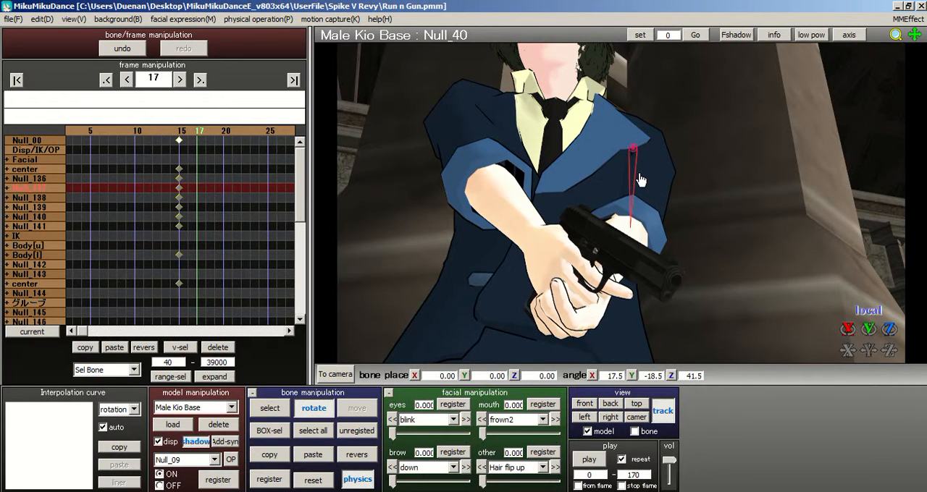
left_click(313, 430)
left_click(269, 480)
Step: Rotate the head bone Null_82 to about X -4.9, Y -2.7, Z 3.8 and register all bones at frame 17
middle_click_drag(621, 212, 620, 251)
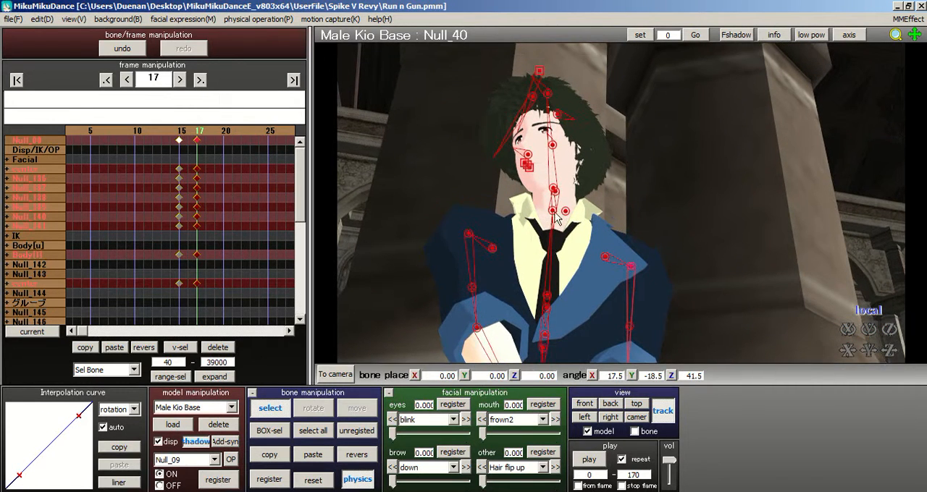
left_click(552, 189)
left_click(552, 187)
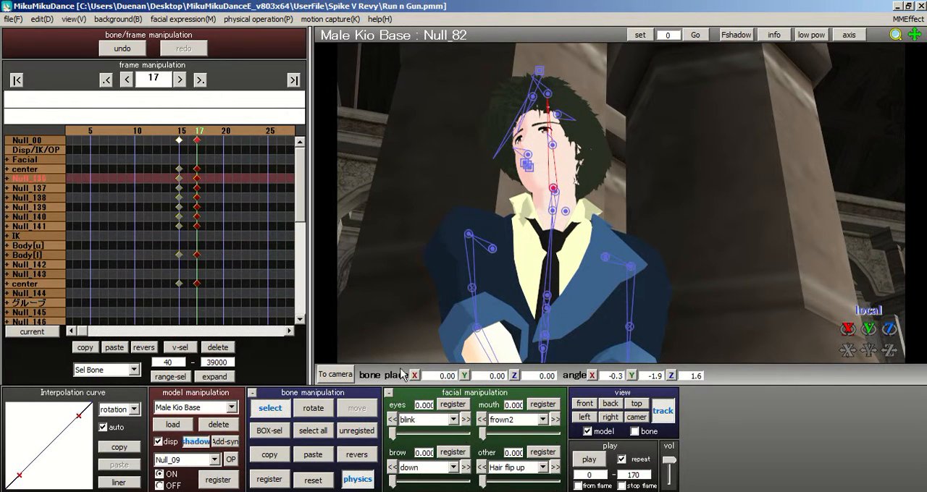
left_click(313, 412)
left_click_drag(554, 203, 550, 210)
left_click(315, 434)
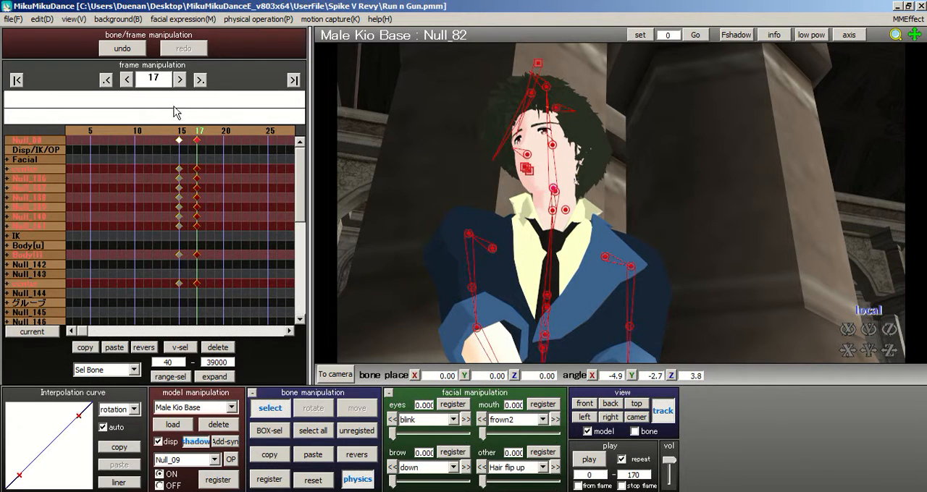
Step: Scrub through the frames around 15 to 30 to check the new shoulder and head movement
left_click(181, 136)
left_click(213, 137)
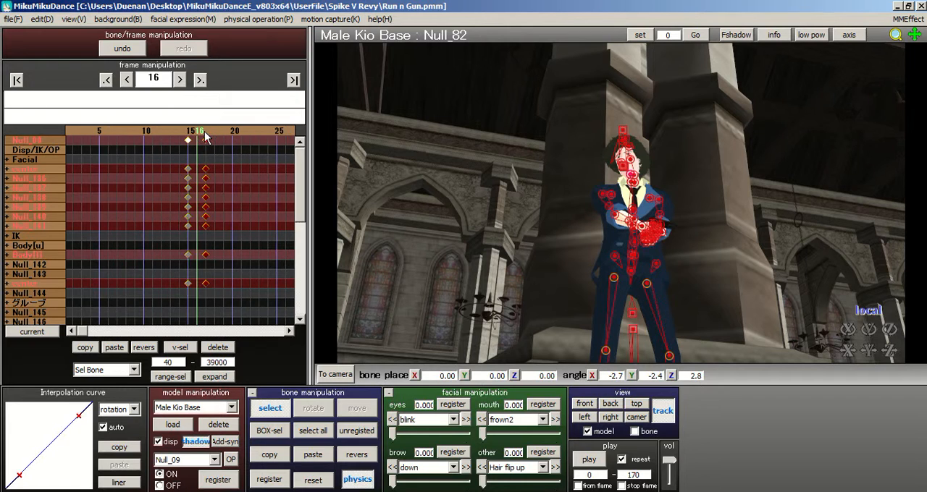
left_click(205, 137)
left_click(220, 136)
left_click(209, 138)
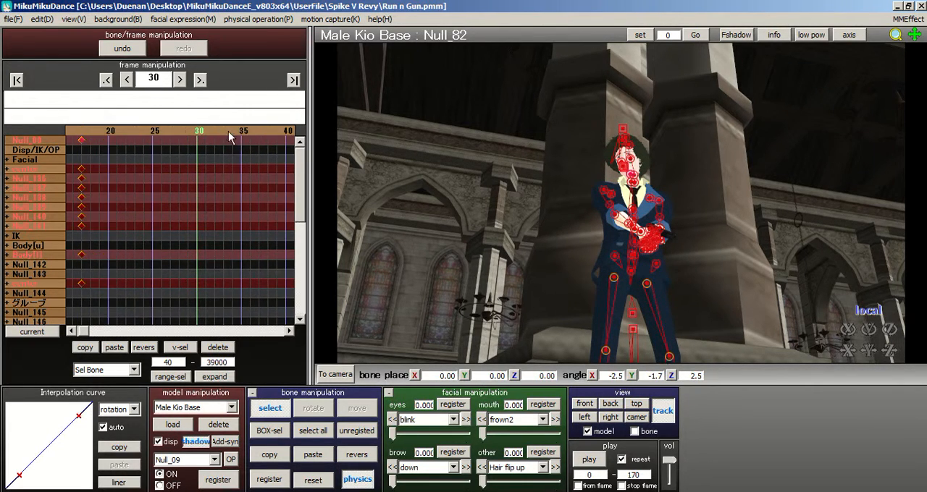
Step: Try rotating the upper-body bone Null_23 at frame 36 to about X 0.4, Y 3.5, Z -2.0
right_click_drag(593, 197, 618, 232)
left_click(607, 150)
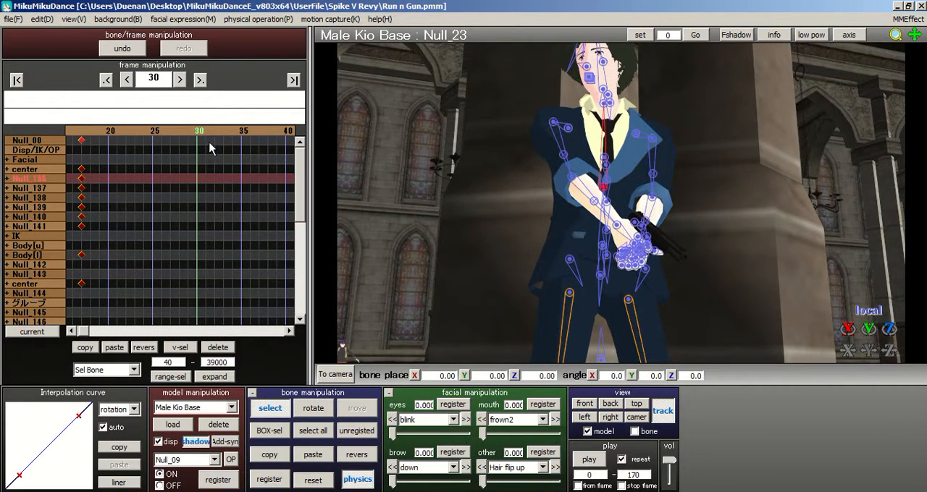
left_click(255, 139)
left_click(313, 408)
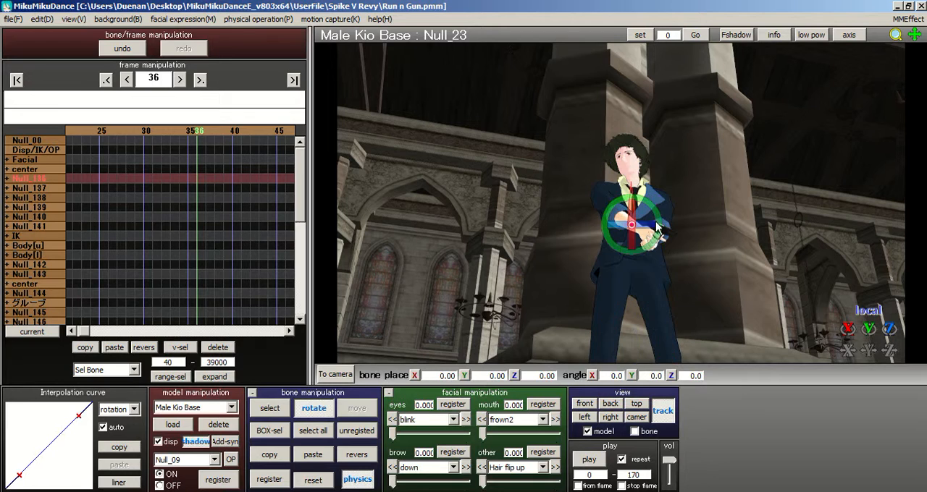
left_click_drag(639, 231, 652, 228)
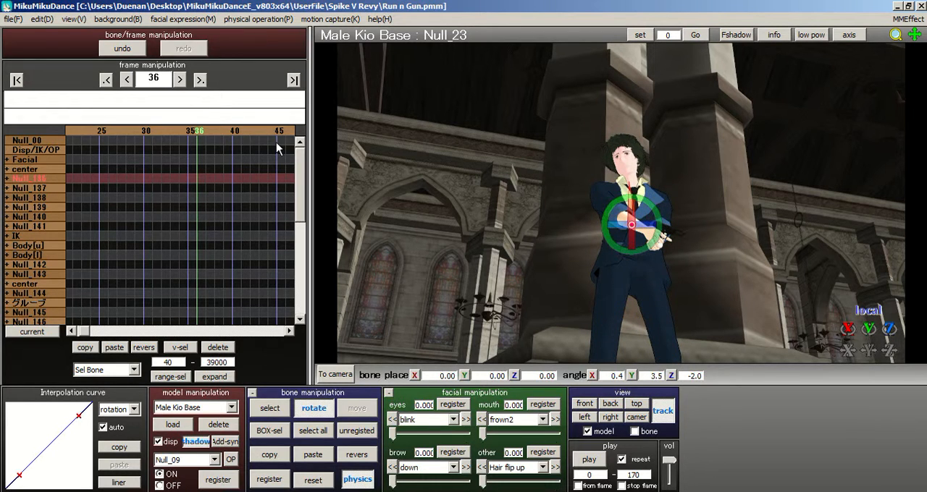
Step: At frame 35, turn off view tracking and rotate Null_23 from the front view to about X -2.3, Y 5.2, Z 0.1
left_click(193, 135)
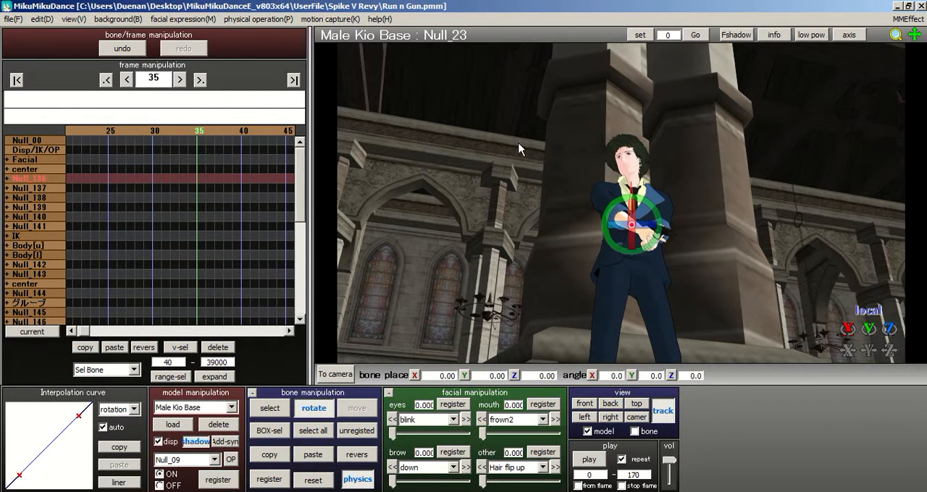
middle_click_drag(626, 257, 552, 267)
scroll(551, 266, "up", 5)
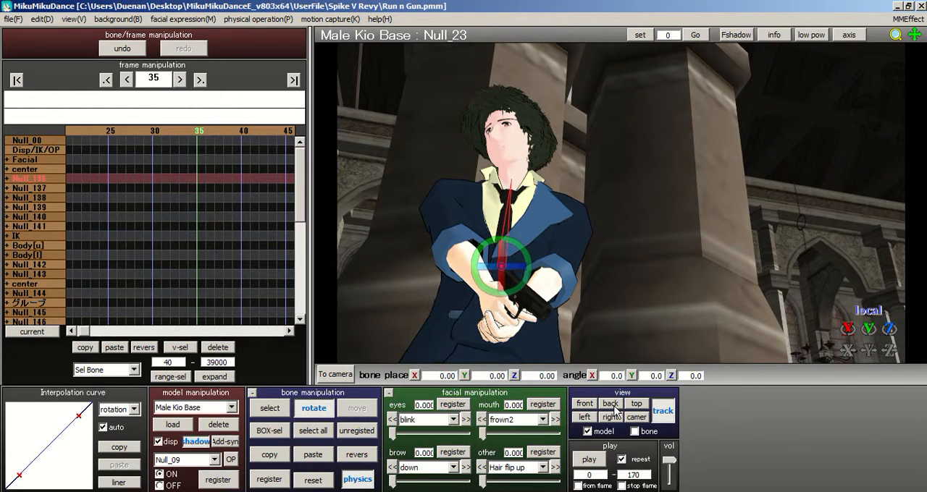
left_click(668, 417)
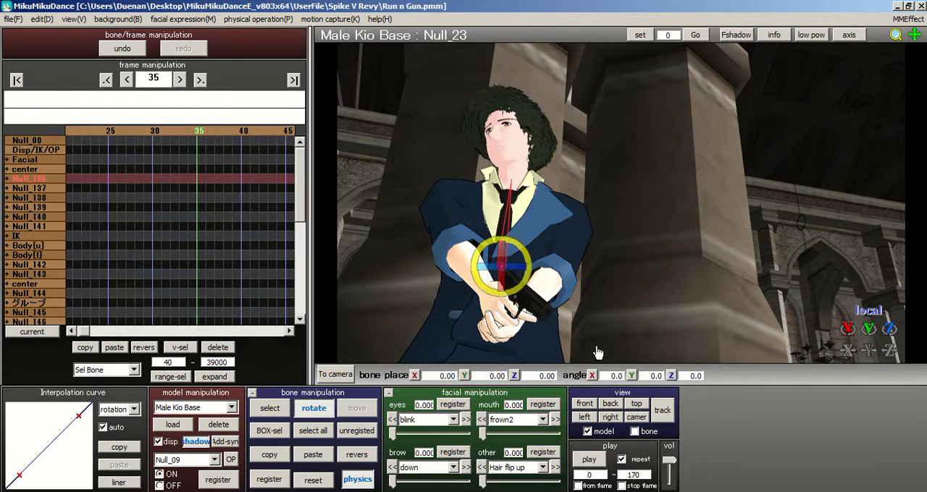
left_click(589, 403)
scroll(623, 254, "up", 5)
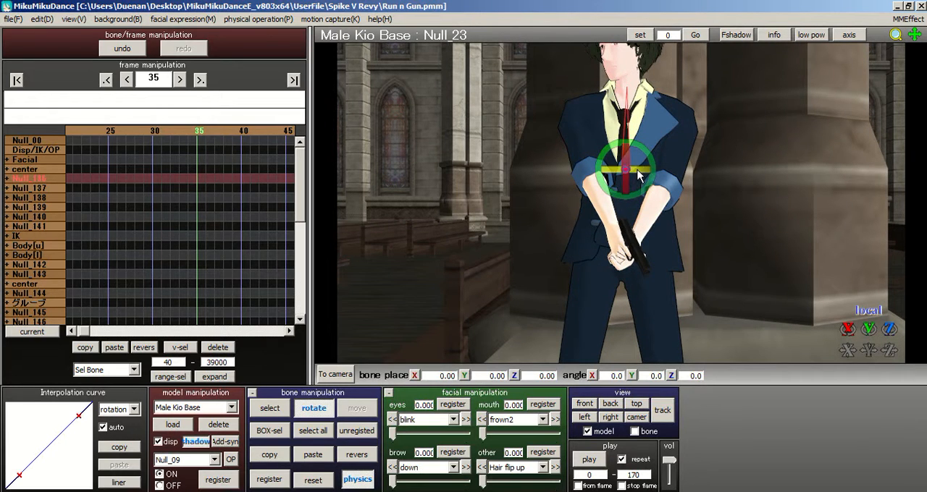
left_click_drag(638, 174, 627, 192)
middle_click_drag(619, 216, 618, 239)
Step: Rotate the neck bone Null_79 to about X -11.8, Y -33.5, Z -1.1 at frame 35
left_click(270, 408)
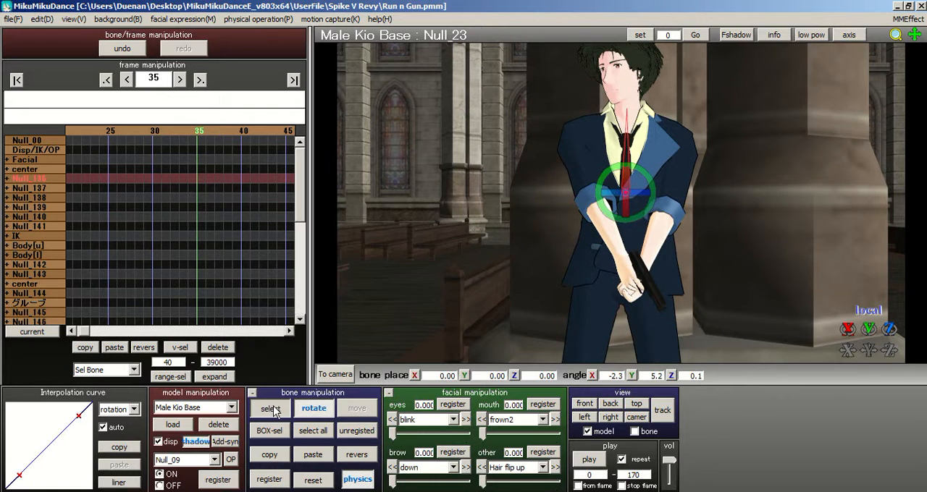
left_click(620, 137)
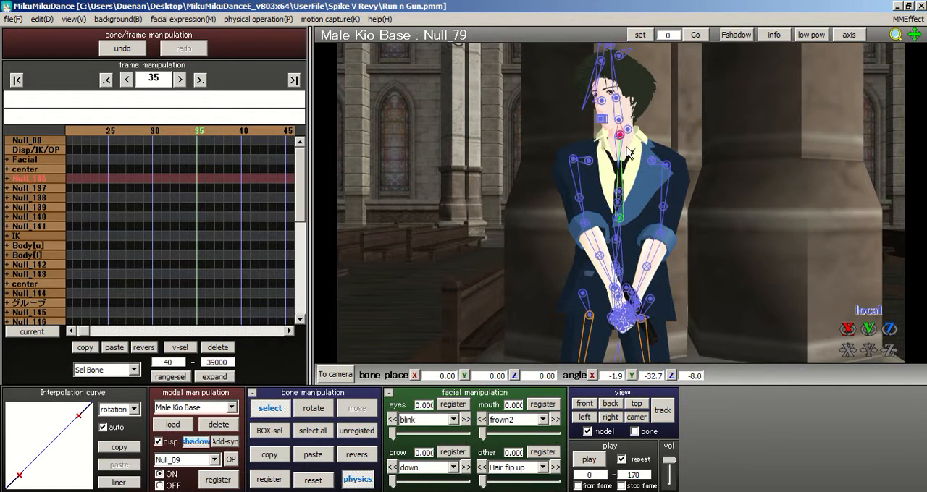
scroll(439, 349, "up", 3)
left_click(318, 410)
left_click_drag(607, 189, 617, 189)
Step: Rotate the head bone Null_82 to about X -11.7, Y -2.1, Z 4.8 and register all bones at frame 35
left_click(269, 408)
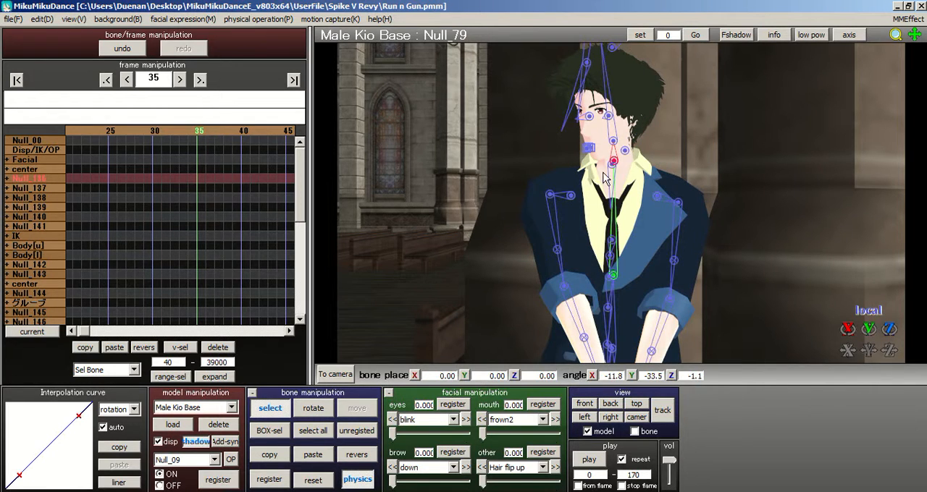
left_click(614, 143)
left_click(313, 408)
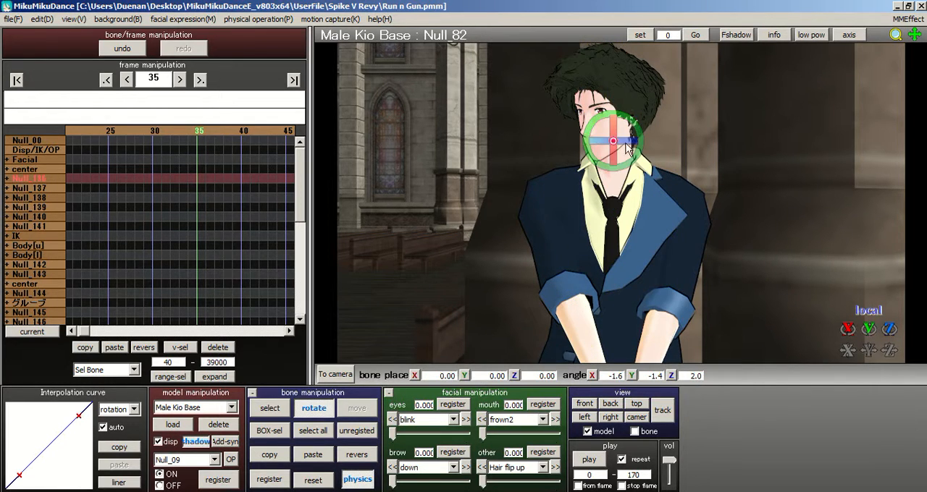
left_click_drag(617, 162, 616, 158)
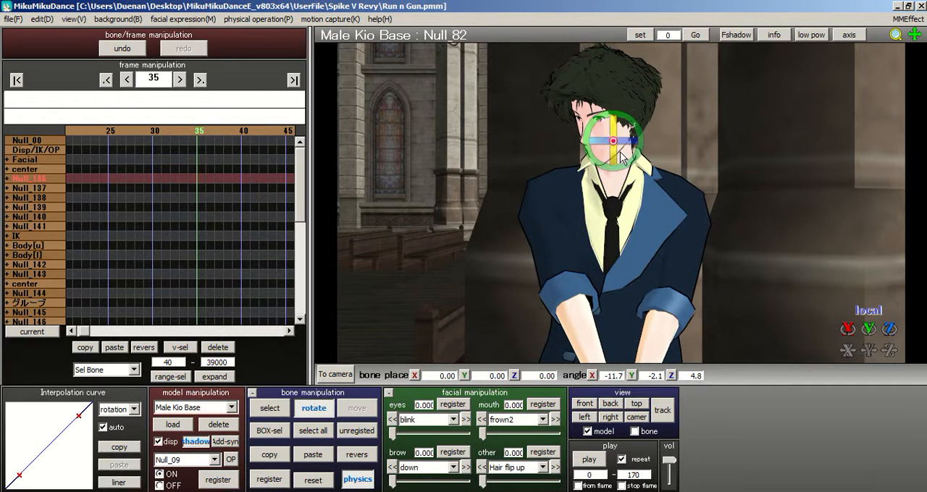
left_click(320, 429)
left_click(261, 480)
Step: Scrub the timeline before and after frame 35 to review the upper-body and head turn
right_click_drag(618, 164, 561, 146)
left_click_drag(157, 129, 121, 135)
left_click(238, 131)
left_click(240, 131)
left_click(240, 131)
left_click(241, 131)
left_click(241, 131)
left_click(241, 131)
left_click(125, 129)
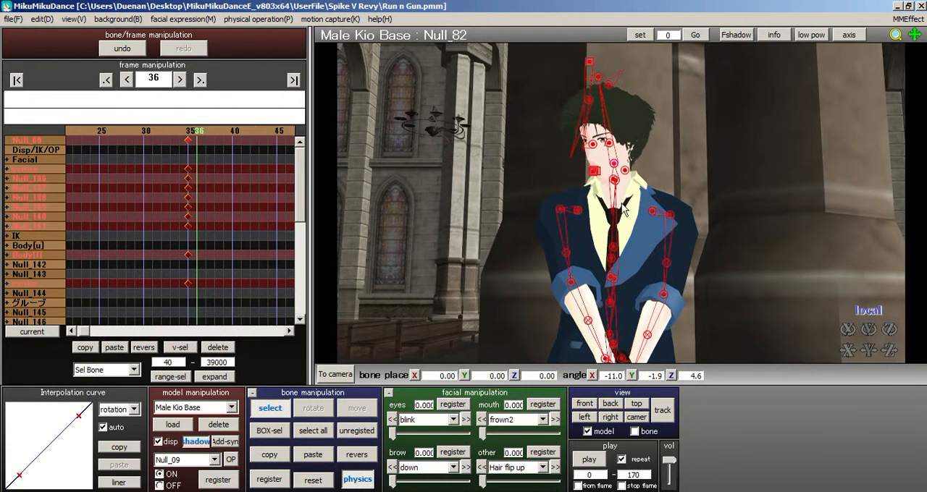
Step: Register all bones at frame 37 and move those keyframes to frame 51
left_click(211, 139)
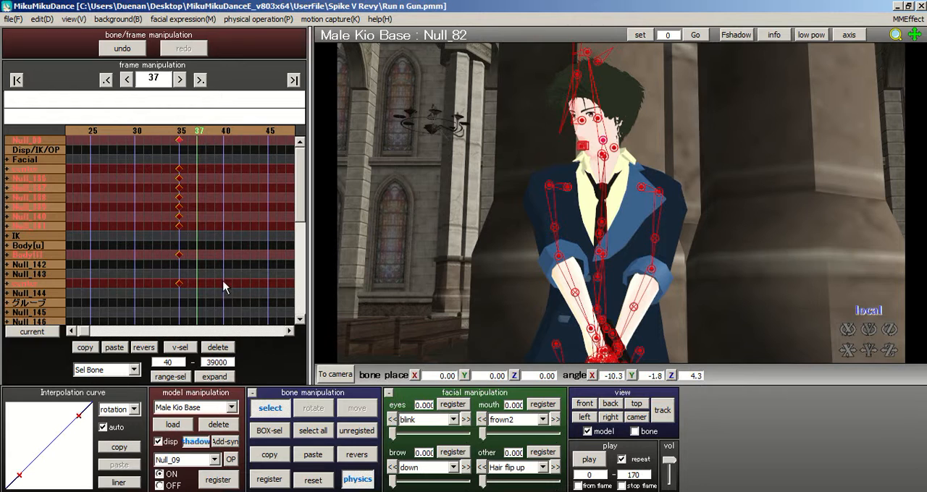
left_click(302, 432)
left_click(269, 480)
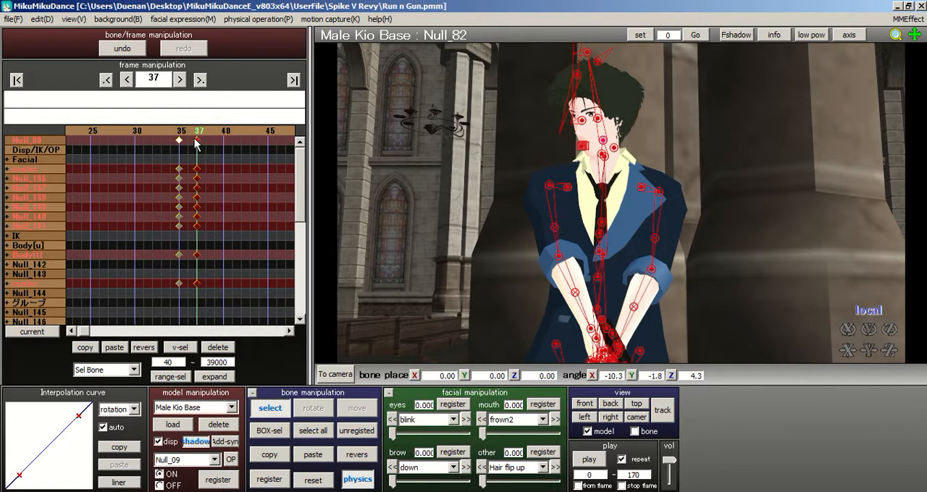
key("Delete")
left_click(187, 130)
left_click(186, 130)
left_click(227, 131)
left_click(233, 128)
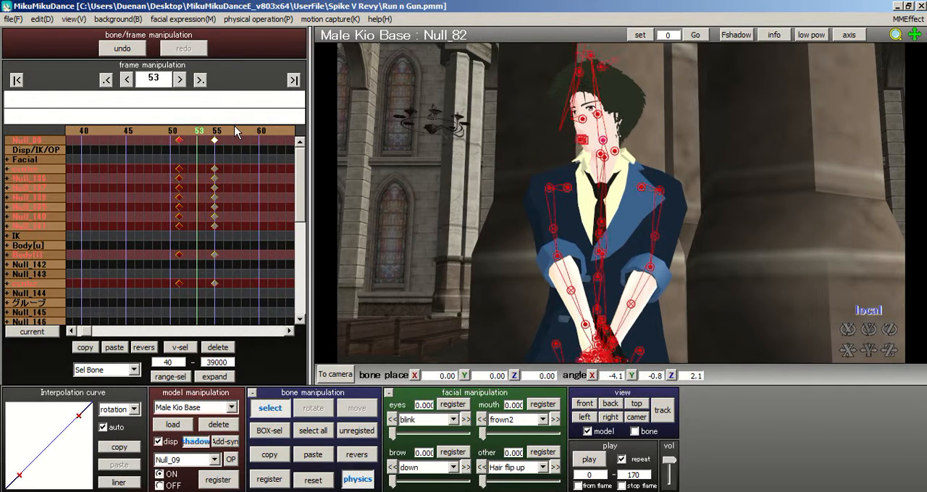
Step: Move the all-bone keyframes from frame 55 to frame 62
left_click(233, 128)
left_click_drag(184, 293, 170, 98)
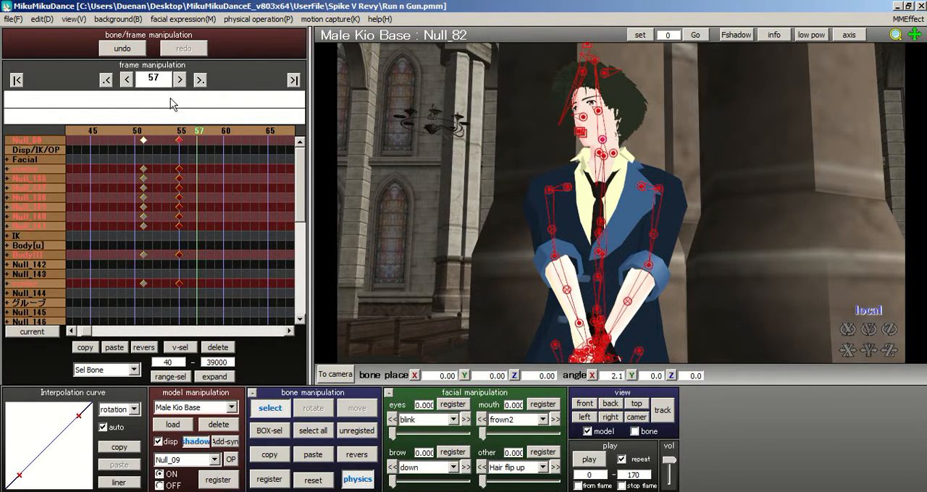
left_click_drag(179, 140, 245, 151)
Step: Go back to frame 37 and save the project as Run n Gun.pmm
left_click(171, 131)
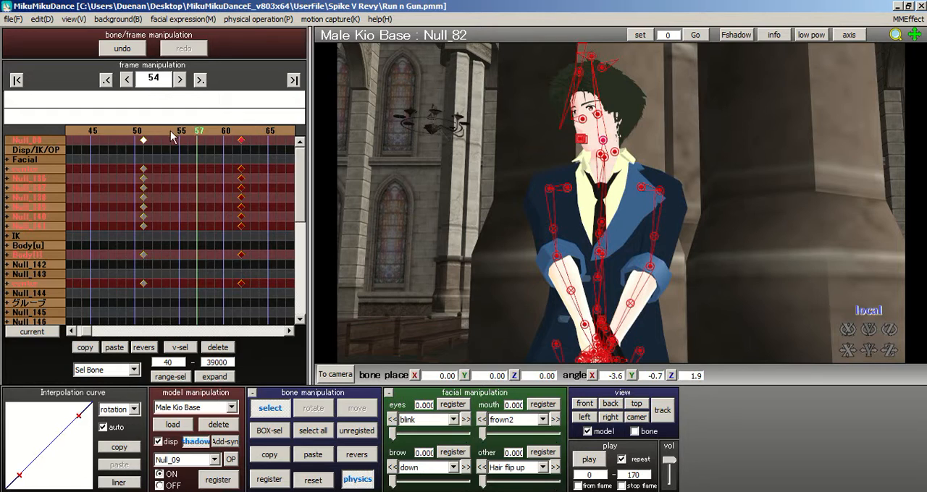
left_click(123, 131)
left_click(123, 131)
left_click(13, 19)
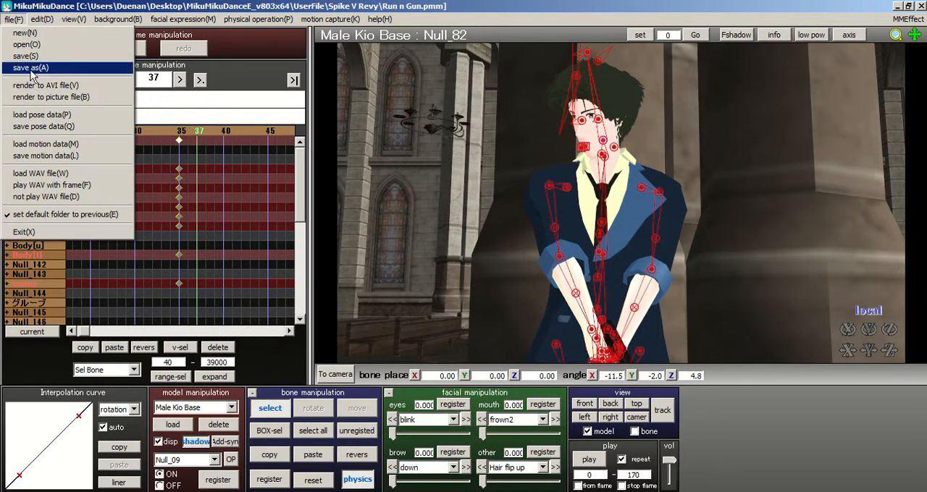
left_click(61, 69)
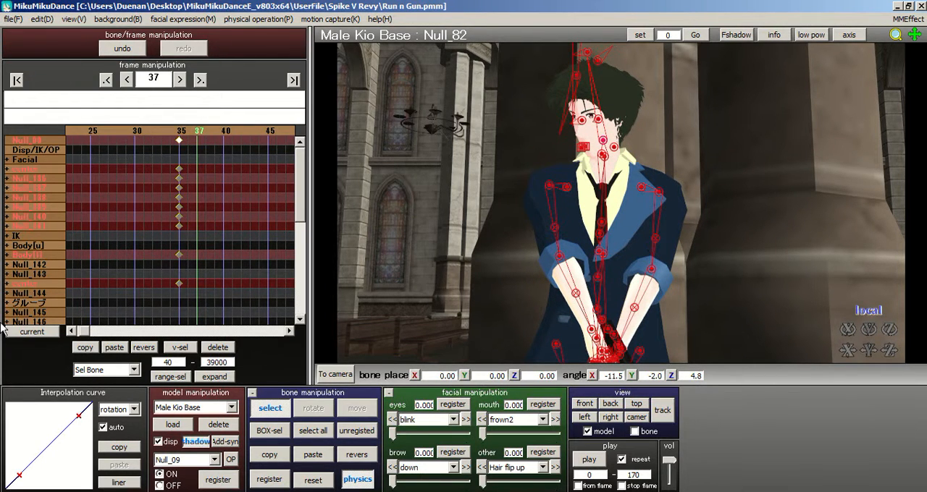
Step: Play back the animation to review the revised opening movement
left_click(129, 131)
left_click(129, 131)
left_click(129, 131)
left_click(129, 131)
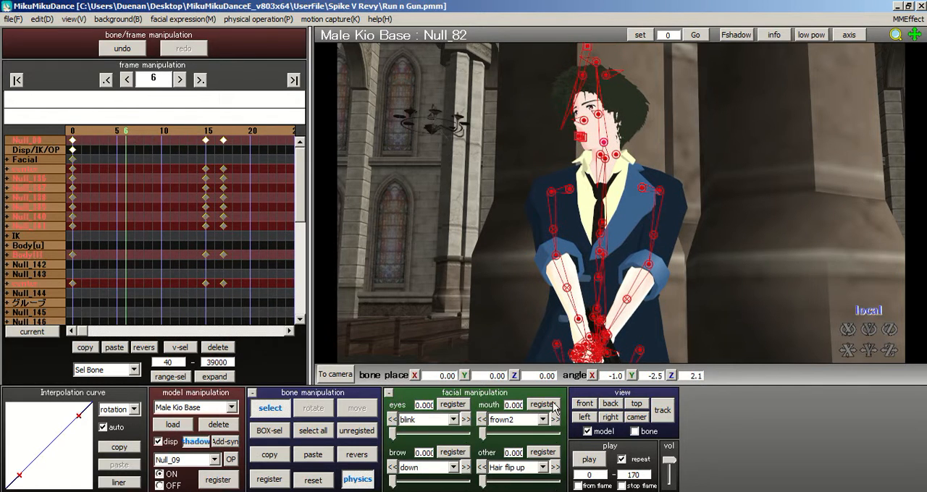
left_click(590, 464)
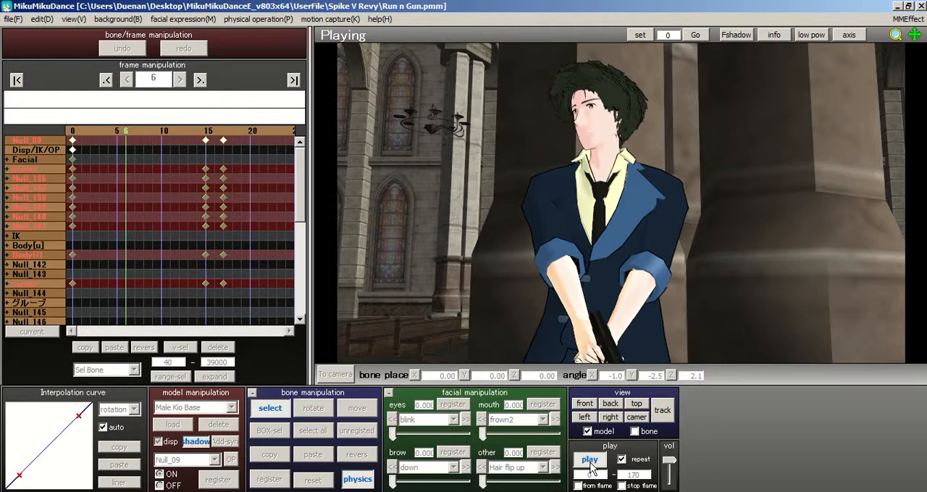
Step: Stop the playback, turn on view tracking for the model, and replay the opening movement
left_click(590, 463)
left_click(663, 411)
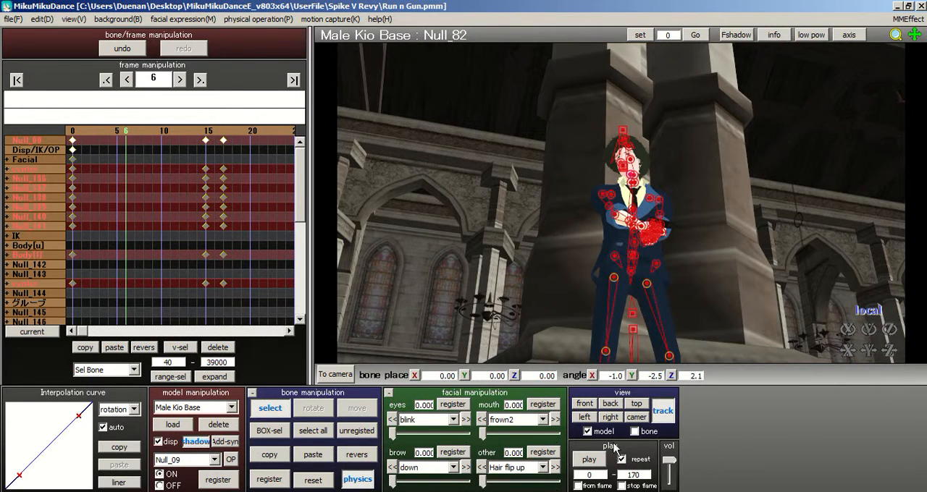
left_click(590, 460)
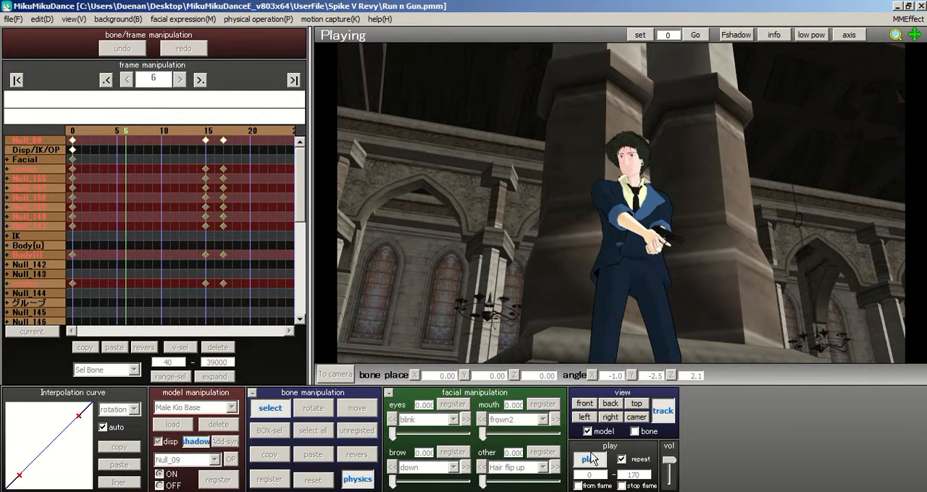
left_click(591, 459)
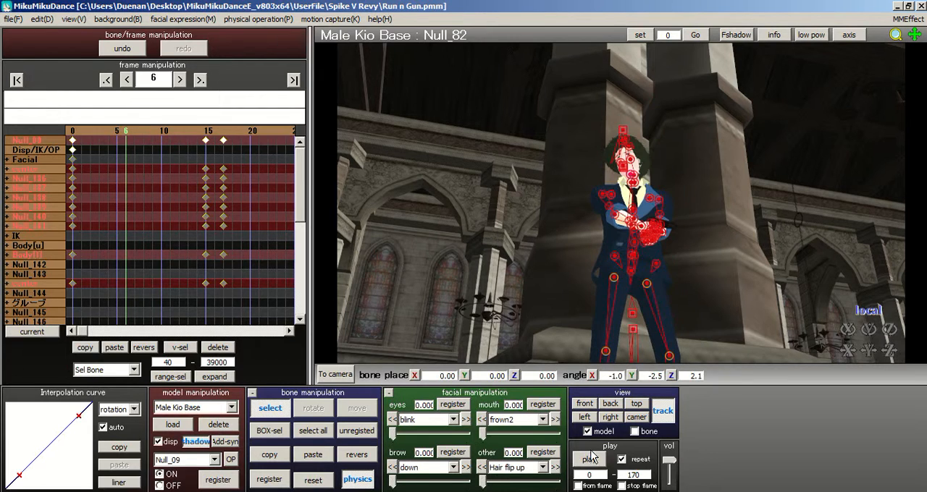
Step: Select all of the model's bones at frame 62 and register them there
left_click(223, 129)
left_click(225, 129)
left_click(227, 130)
left_click(242, 129)
left_click(245, 130)
left_click(247, 131)
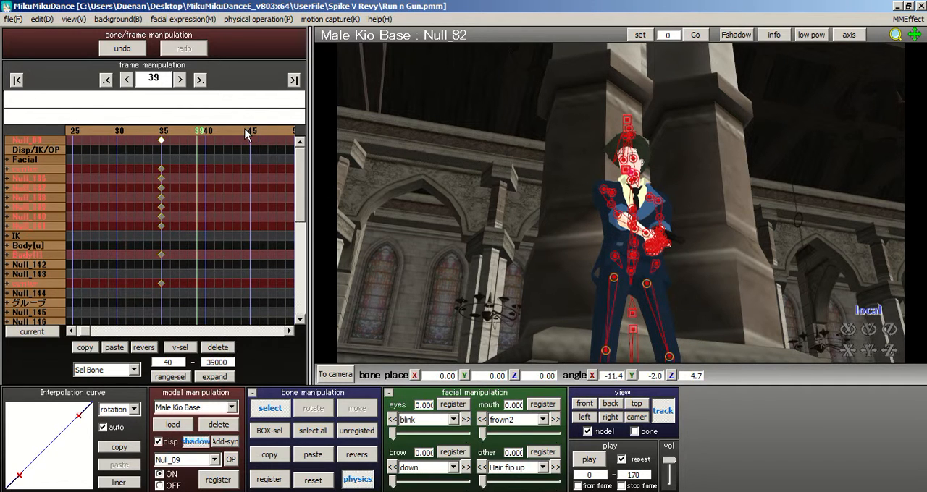
left_click(248, 131)
left_click(248, 131)
left_click(249, 131)
left_click(249, 131)
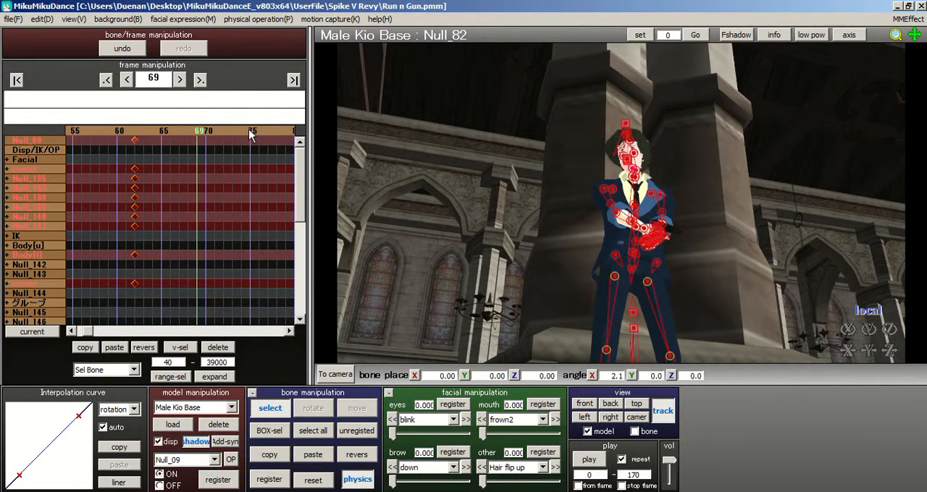
left_click(140, 141)
right_click_drag(560, 199, 627, 283)
left_click(621, 295)
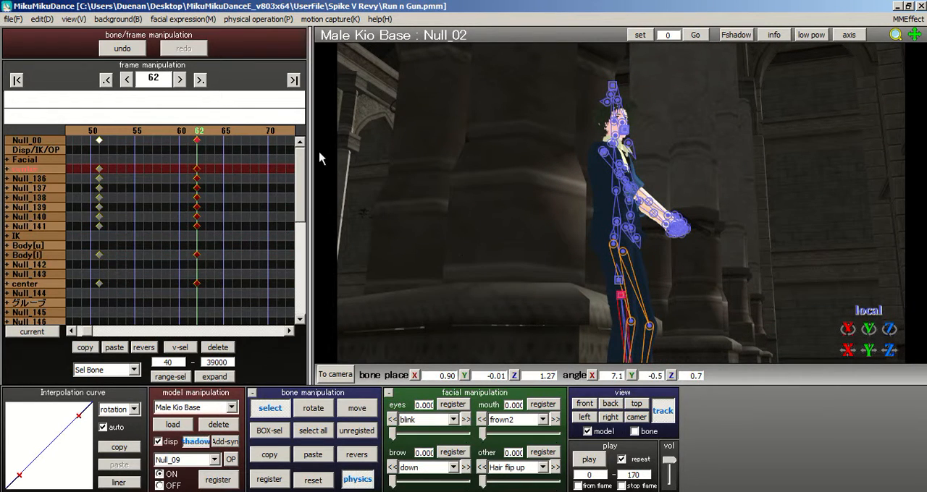
left_click(298, 428)
left_click(275, 479)
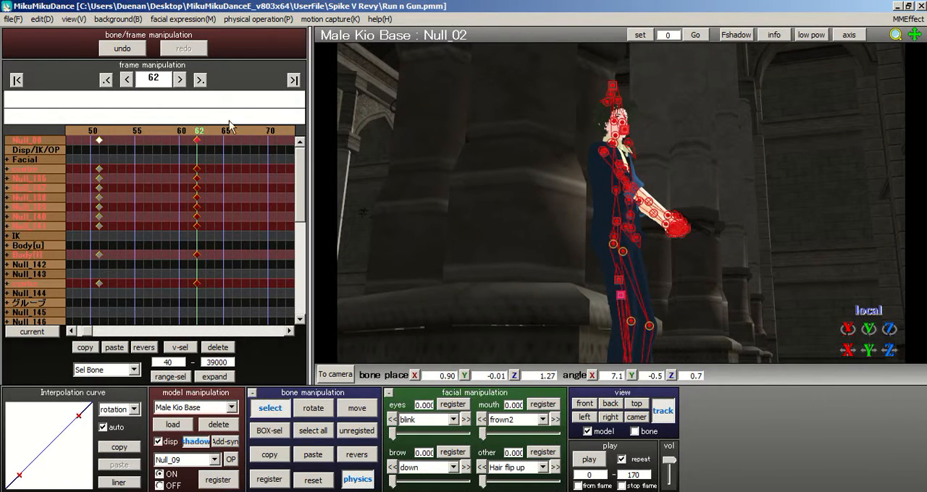
Step: Advance to the keyframe at frame 106 and examine the model's pose from the side
left_click(233, 130)
left_click(243, 130)
left_click(243, 130)
left_click(242, 131)
left_click(242, 131)
left_click(243, 130)
left_click(242, 130)
left_click(243, 130)
left_click(243, 131)
left_click(243, 130)
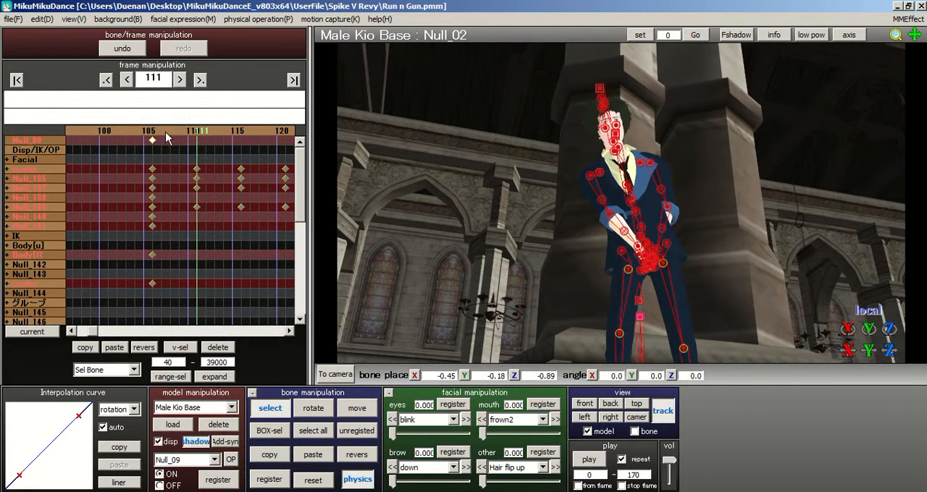
left_click(152, 131)
right_click_drag(491, 186, 647, 234)
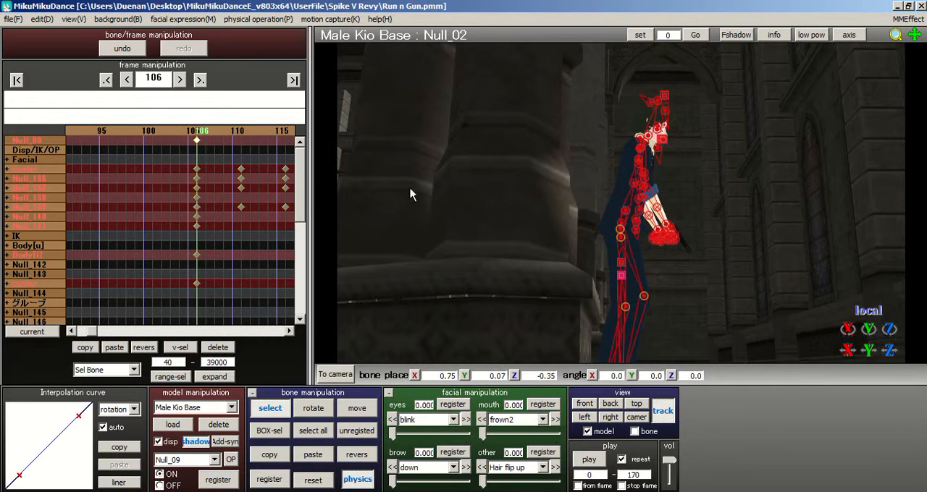
Step: Range-select all keyframes from frame 105 to 39000 using the All frame option
double_click(170, 362)
type("105")
left_click(136, 373)
scroll(134, 144, "up", 1)
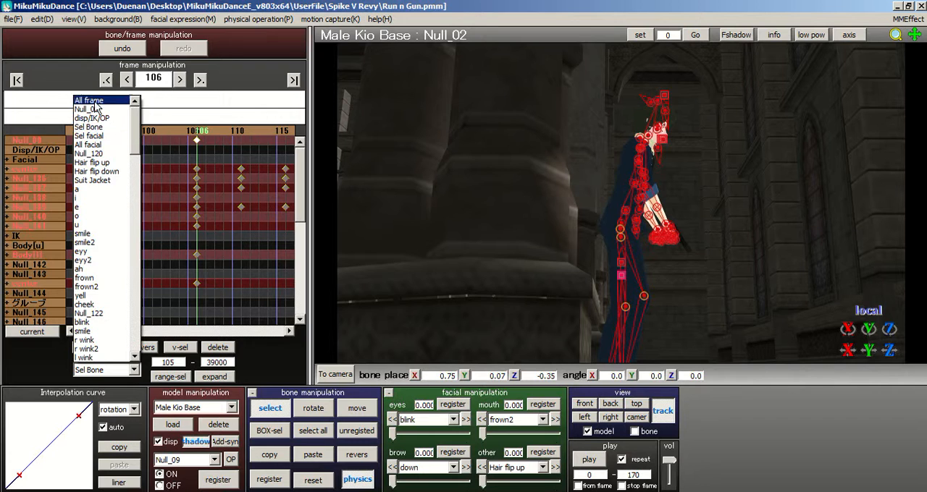
left_click(96, 101)
left_click(169, 377)
Step: Move the selected keyframe block earlier so that it starts at frame 78
left_click_drag(195, 141, 74, 133)
double_click(85, 131)
left_click(131, 135)
left_click(139, 134)
double_click(136, 132)
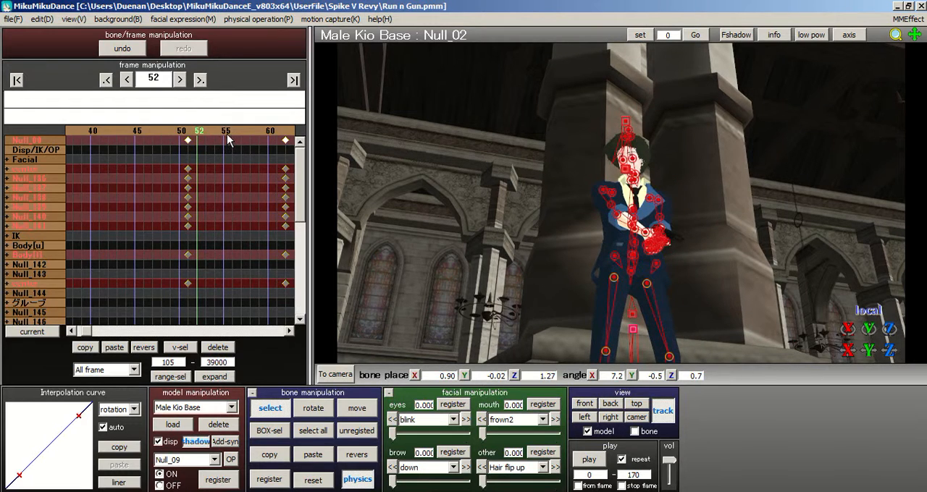
left_click(228, 134)
left_click(228, 134)
left_click(228, 134)
left_click(229, 133)
left_click(228, 133)
left_click(144, 134)
left_click(231, 132)
left_click(231, 132)
left_click(231, 132)
left_click(231, 132)
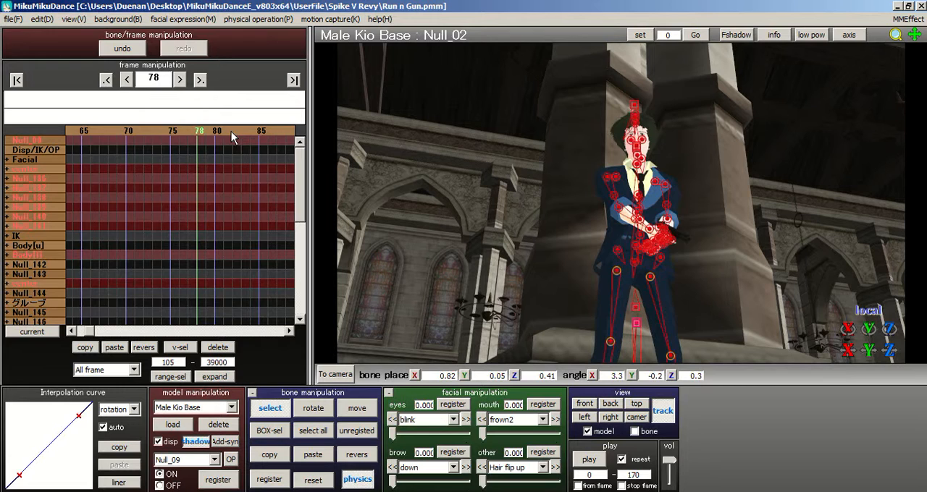
left_click(262, 132)
left_click(261, 132)
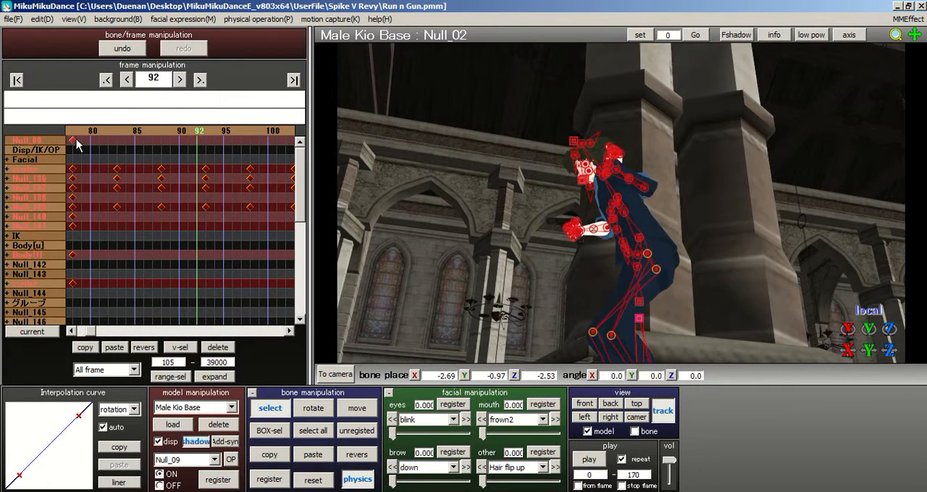
Step: Shift the selected keyframe block further back so that it starts at frame 70
left_click(82, 138)
left_click(145, 136)
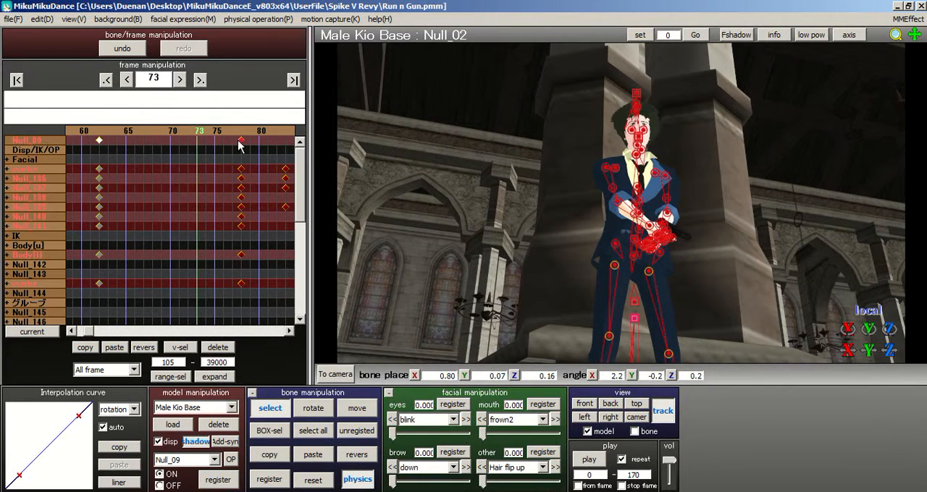
left_click(155, 137)
left_click(155, 136)
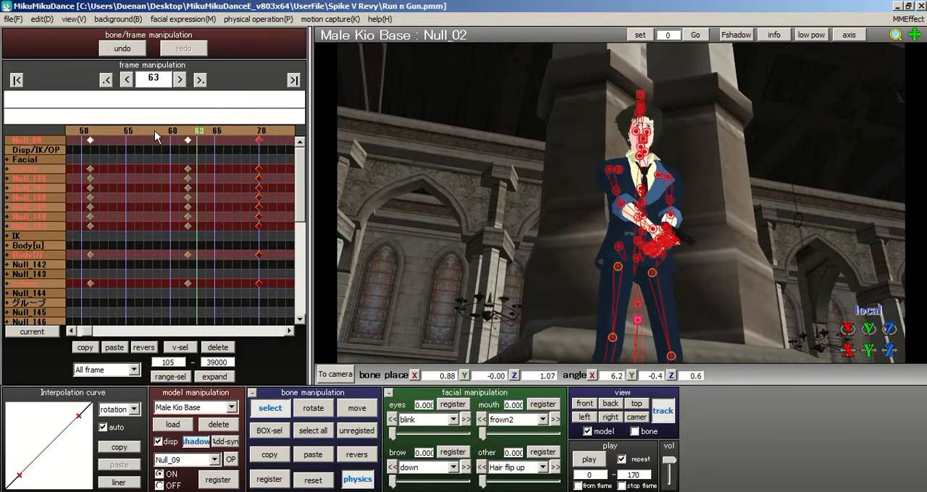
Step: Register the Null_02 bone at frame 51 and paste its keyframe onto frame 70
left_click(155, 135)
left_click(133, 134)
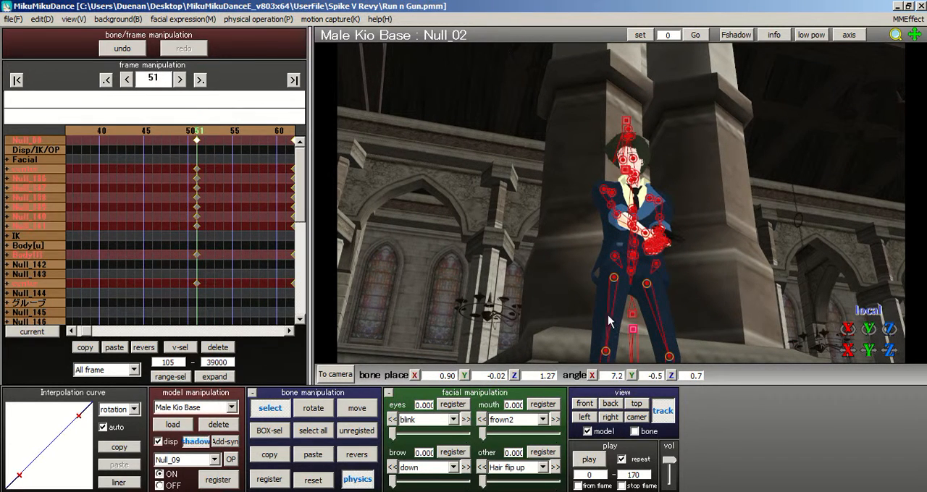
left_click(633, 330)
left_click(271, 480)
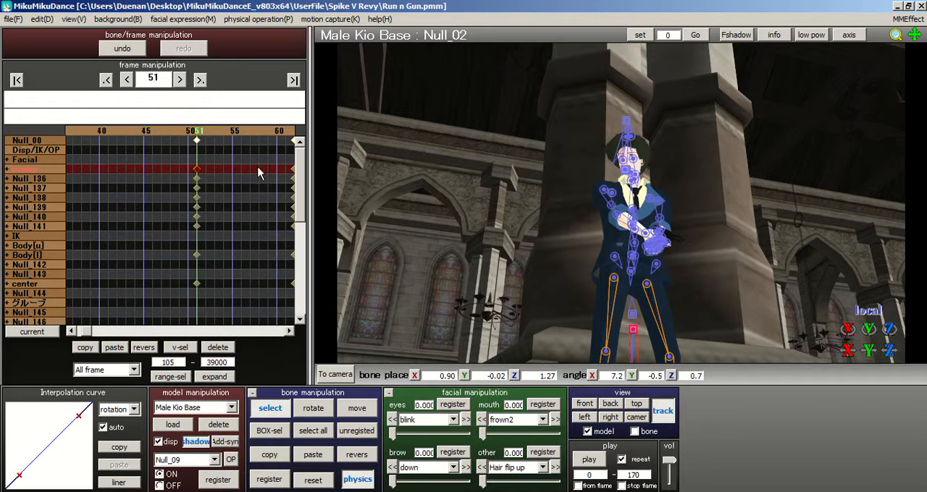
left_click(283, 146)
left_click(215, 140)
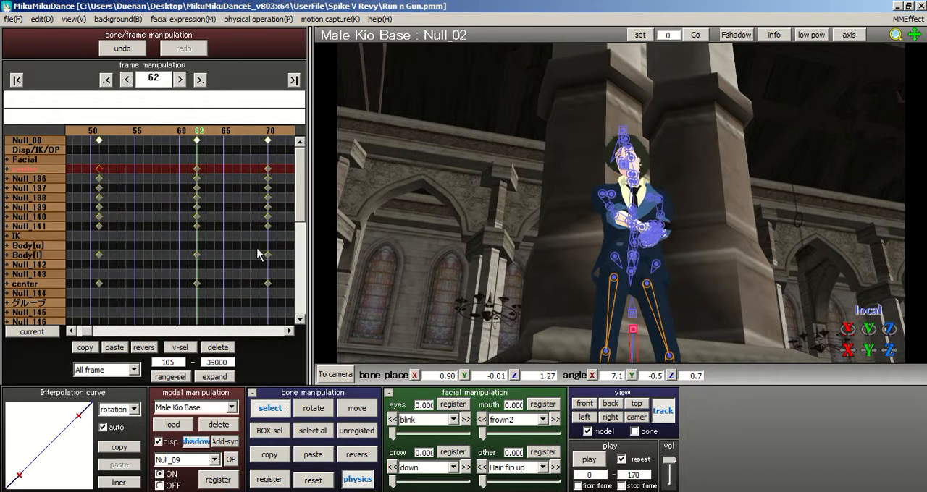
left_click(268, 139)
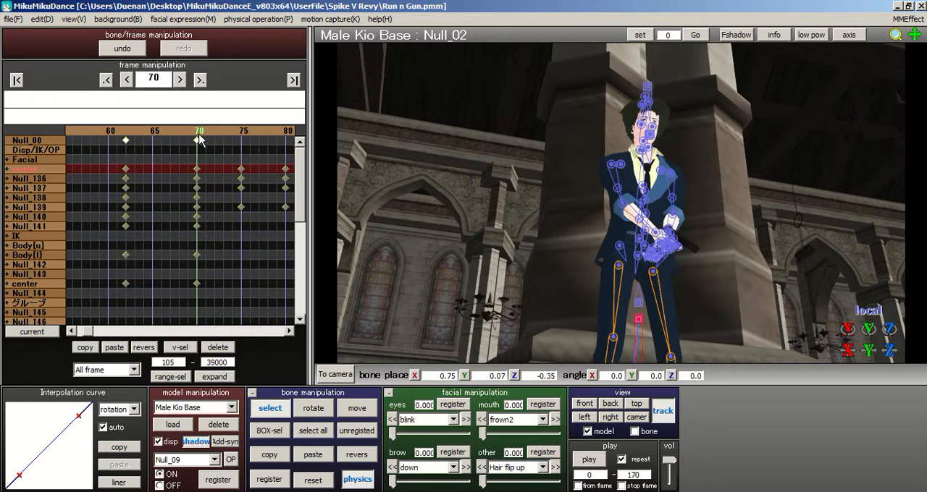
left_click(114, 347)
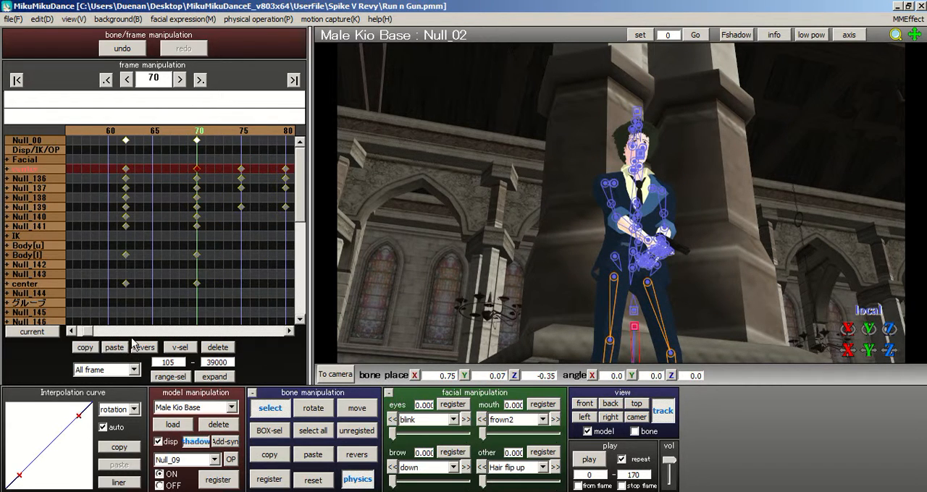
Step: Step through frames 62 to 76 to check the transition around frame 70, returning to frame 70
left_click(127, 136)
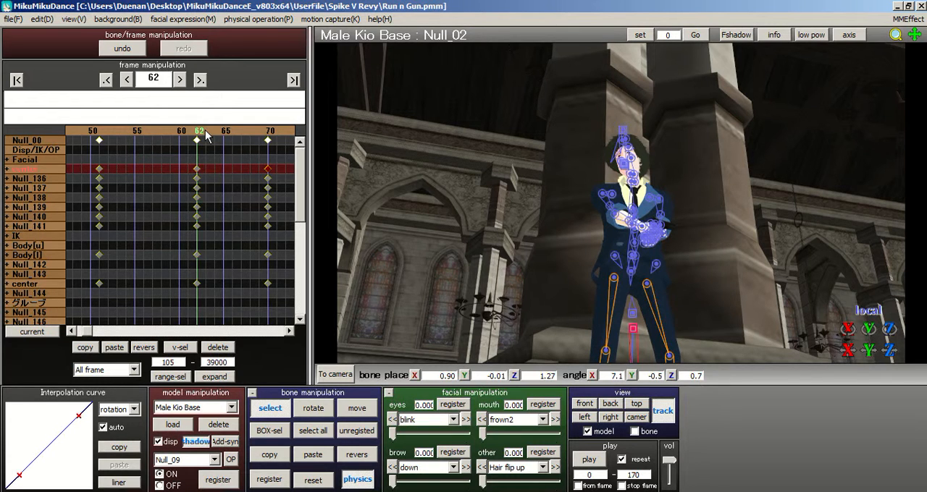
key("Right")
key("Right")
key("Right")
key("Right")
key("Right")
key("Right")
key("Right")
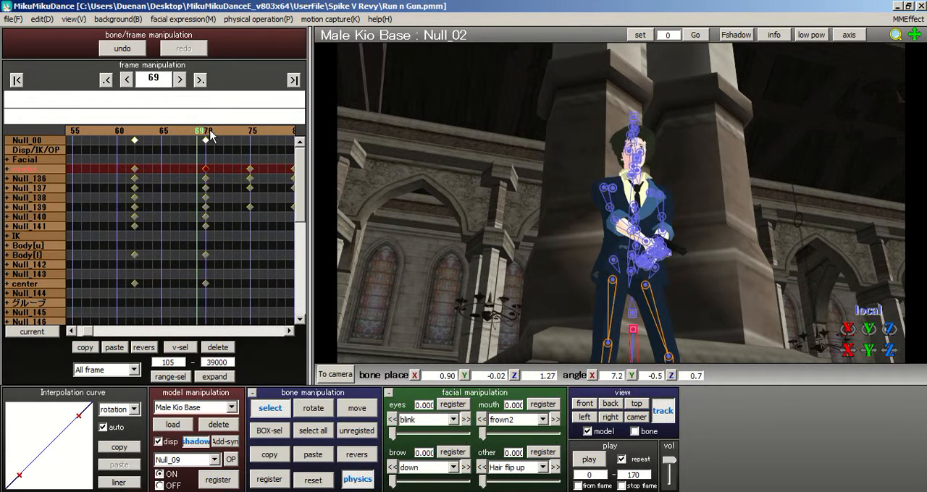
key("Right")
key("Right")
key("Right")
key("Right")
key("Right")
key("Right")
key("Right")
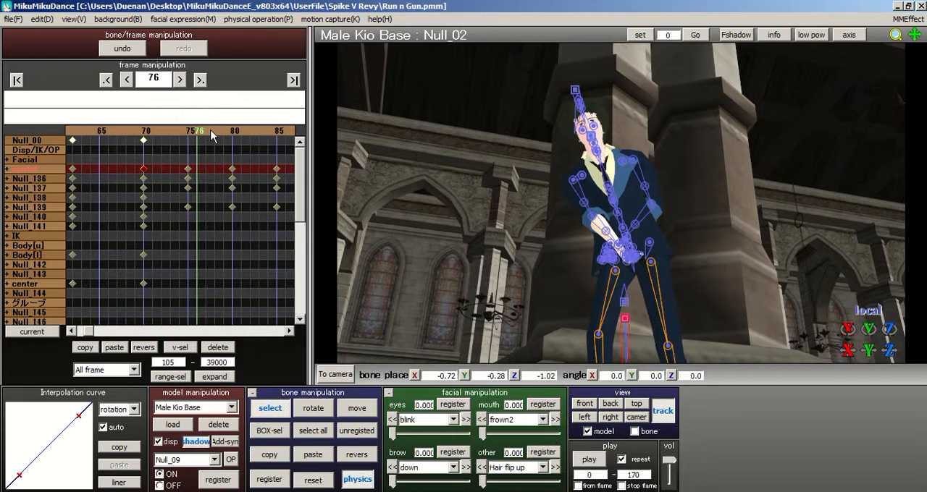
left_click(138, 137)
left_click(206, 139)
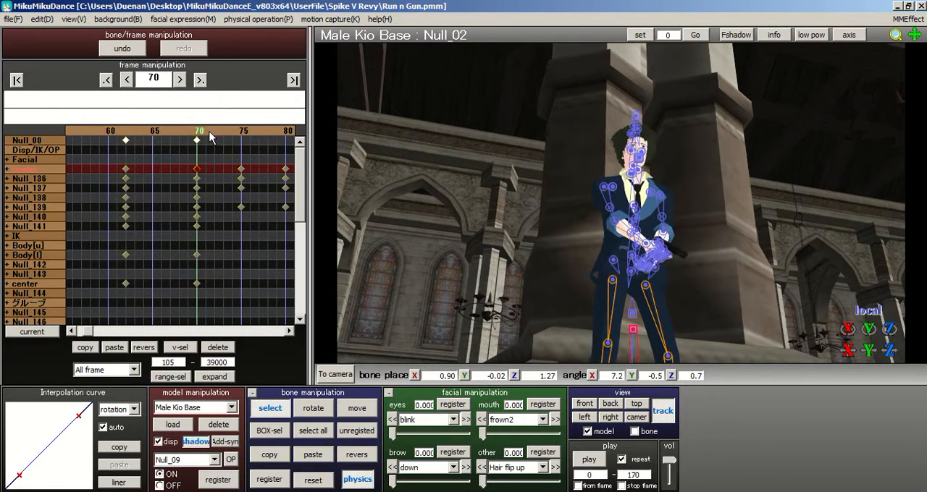
Step: Examine the model's arms and gun grip at frame 70 up close
right_click_drag(569, 206, 524, 213)
right_click_drag(614, 218, 592, 241)
scroll(600, 240, "up", 5)
scroll(605, 227, "down", 2)
middle_click_drag(605, 226, 616, 184)
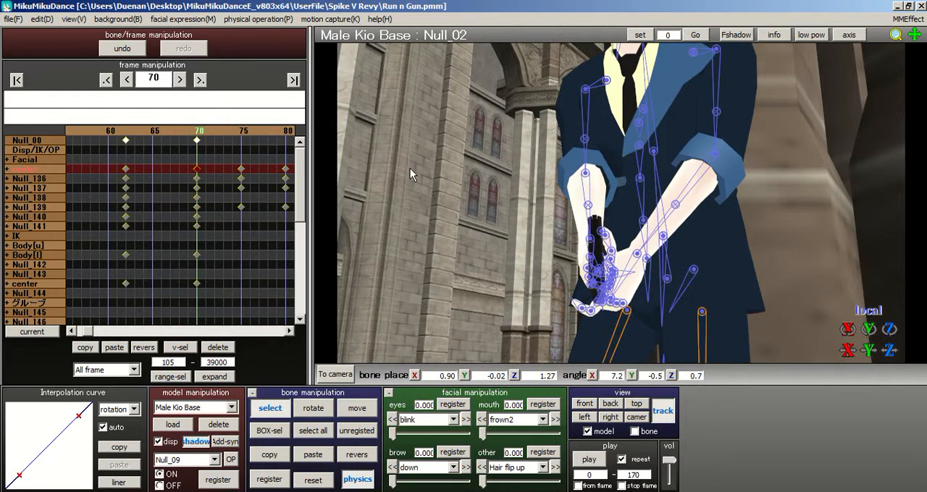
Step: Box-select the shoulder, arm and hand bones on both sides at frame 62 and copy their pose
left_click(126, 134)
scroll(542, 197, "up", 5)
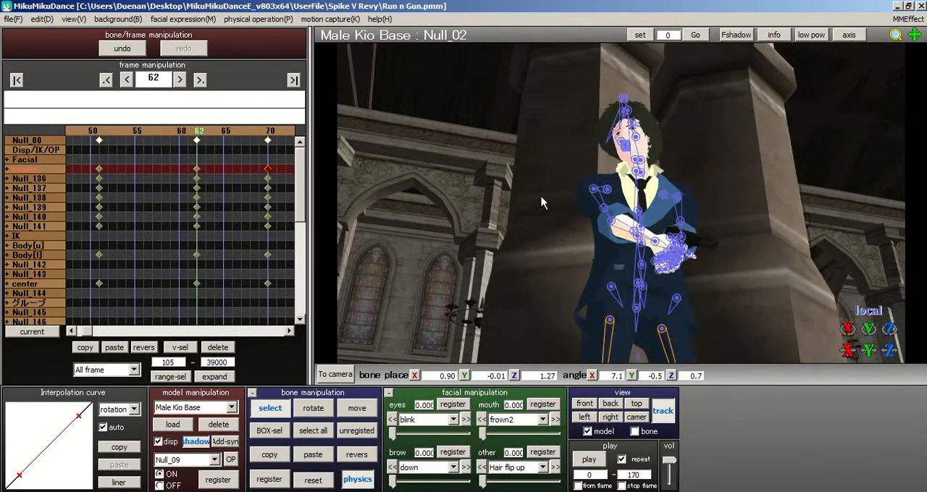
right_click_drag(614, 190, 669, 228)
scroll(668, 229, "up", 5)
scroll(655, 229, "down", 4)
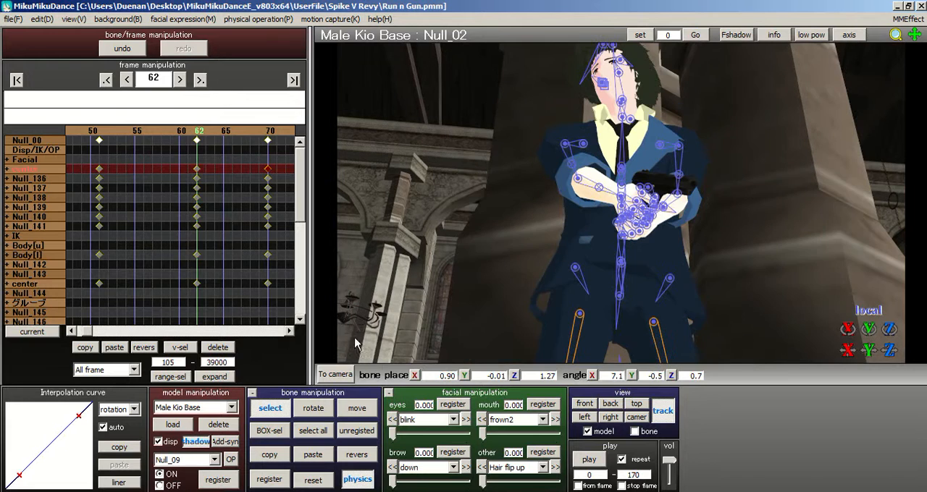
left_click(264, 431)
left_click_drag(538, 132, 593, 201)
right_click_drag(737, 192, 748, 146)
left_click_drag(663, 182, 640, 223, "shift")
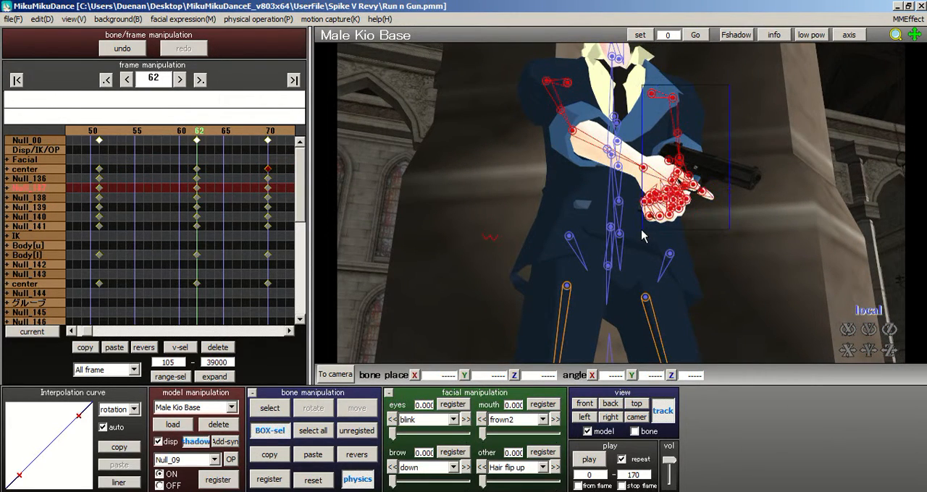
right_click_drag(714, 234, 723, 163)
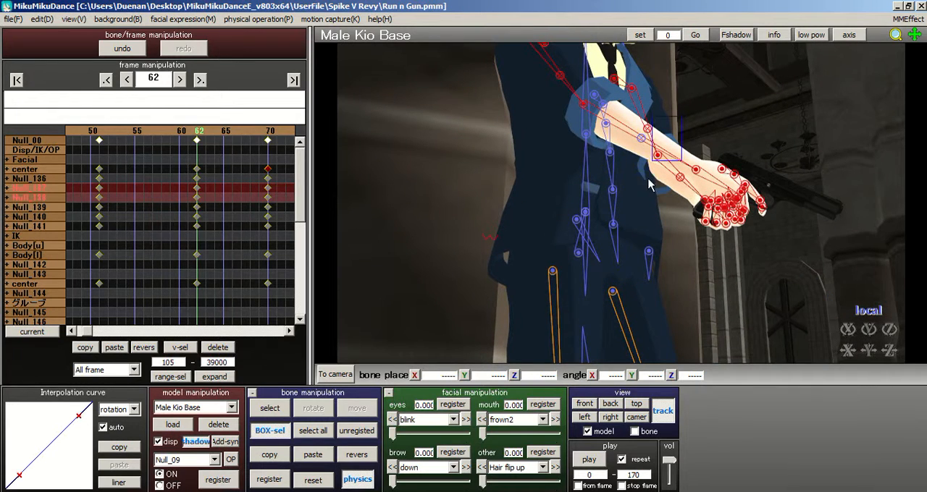
left_click(269, 456)
Step: Paste the copied arm pose at frame 70, register it, and save the project
right_click_drag(556, 108, 446, 260)
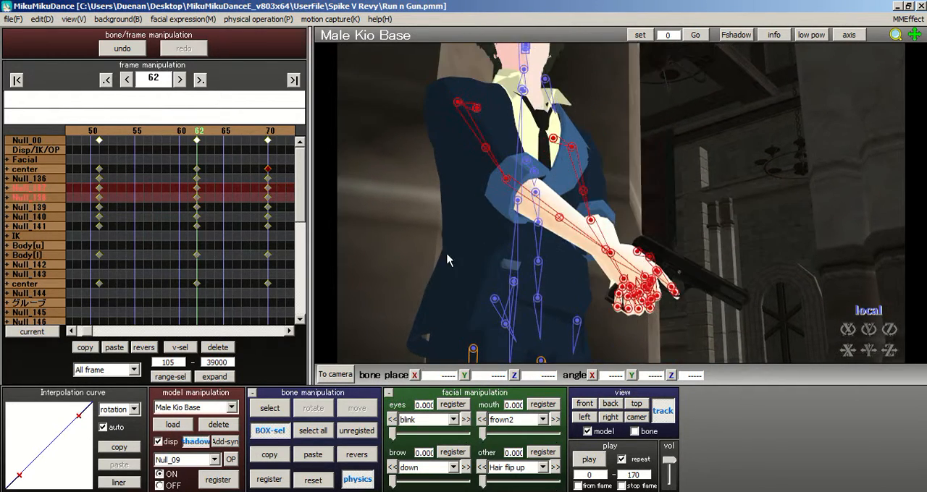
left_click(268, 135)
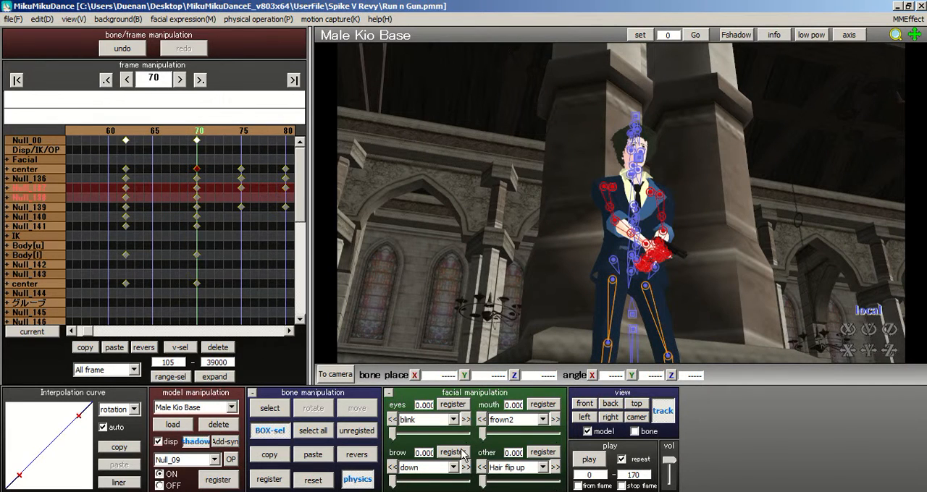
left_click(299, 486)
left_click(286, 485)
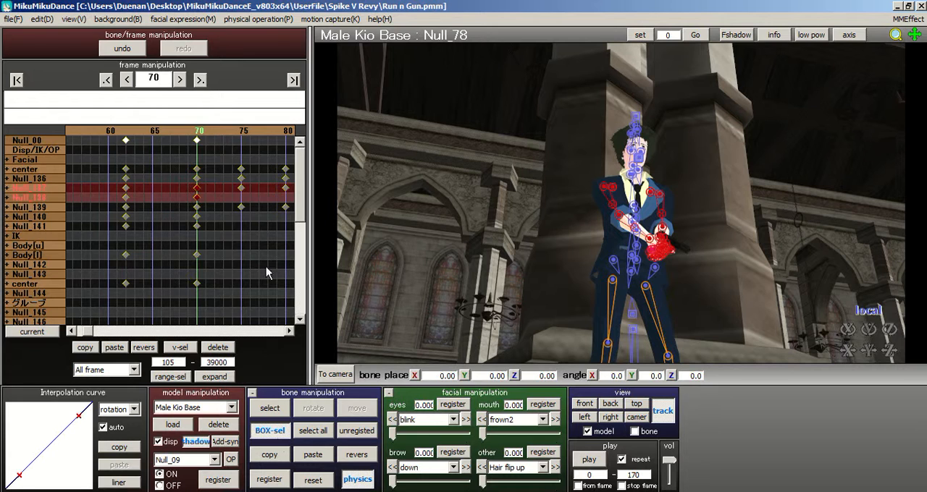
left_click(14, 18)
left_click(26, 58)
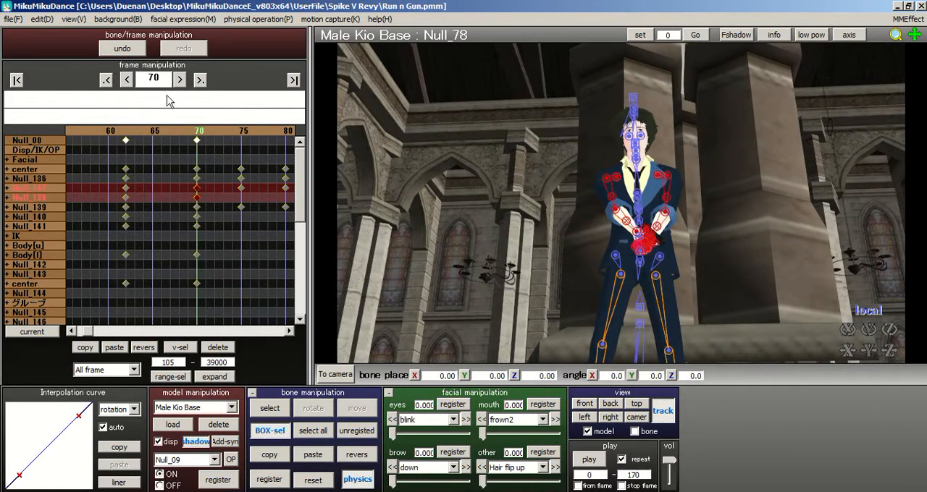
Step: Paste the copied arm and hand pose at frames 75 and 80, and register it at each frame
left_click(243, 133)
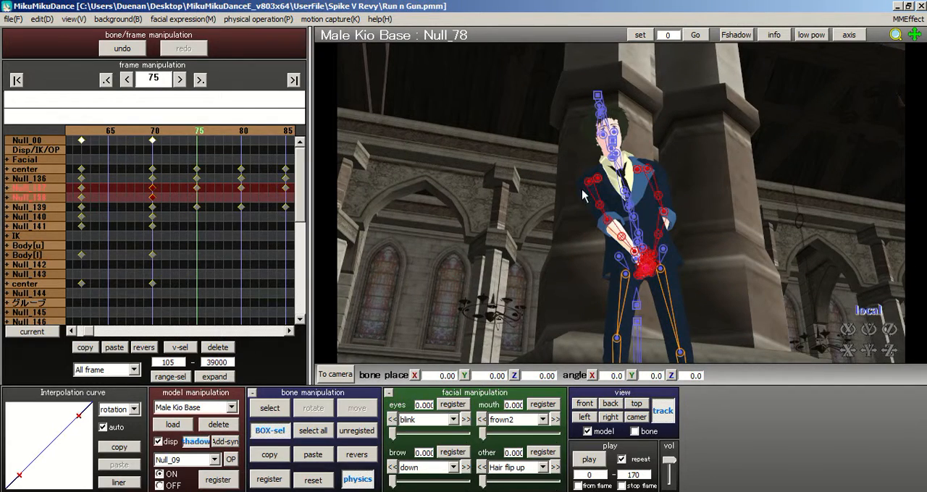
right_click_drag(651, 215, 602, 198)
right_click_drag(617, 166, 664, 207)
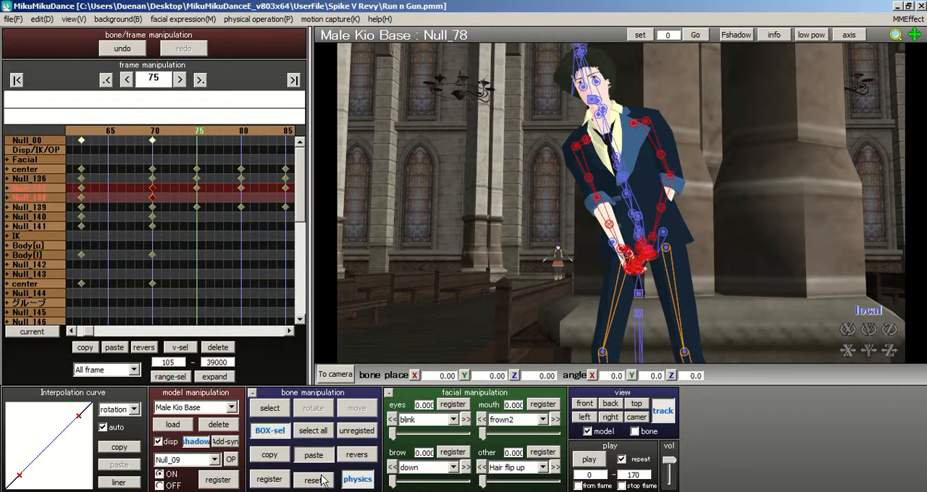
left_click(281, 481)
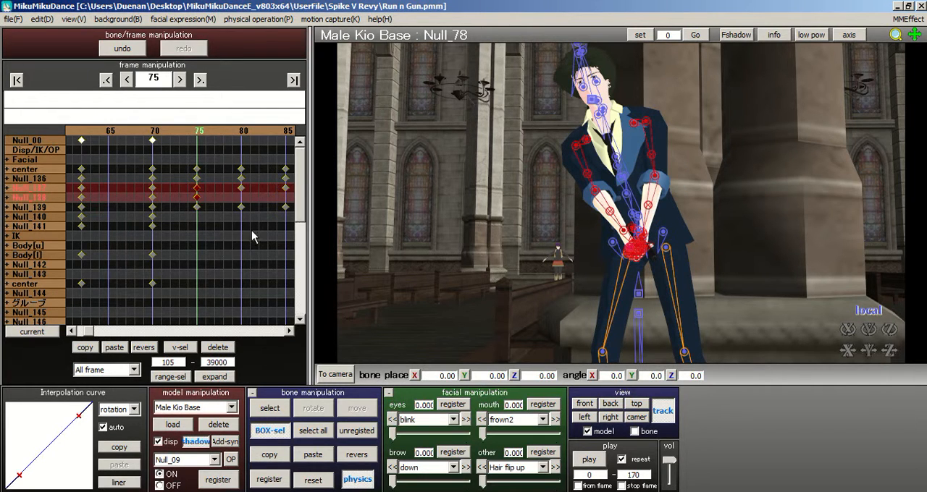
left_click(244, 132)
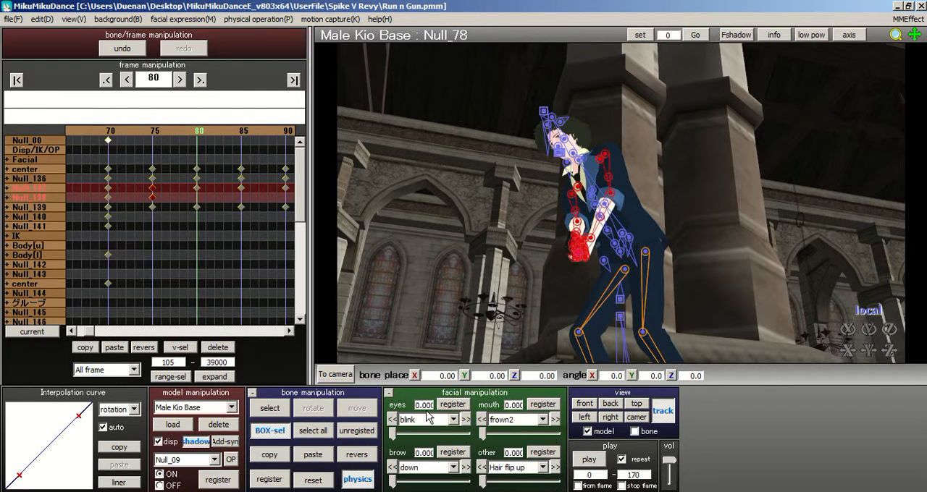
left_click(282, 480)
right_click_drag(513, 225, 584, 138)
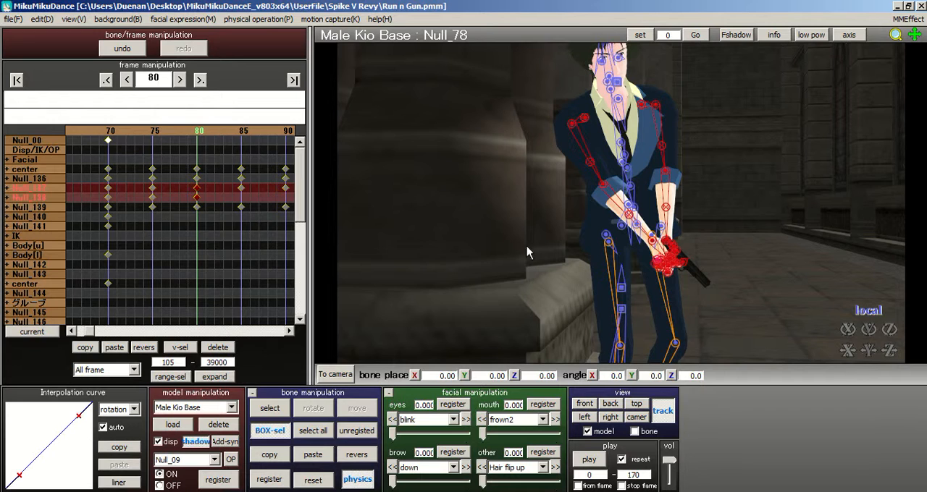
Step: Paste the copied arm and hand pose at frames 85 and 90, and register it at each frame
left_click(244, 138)
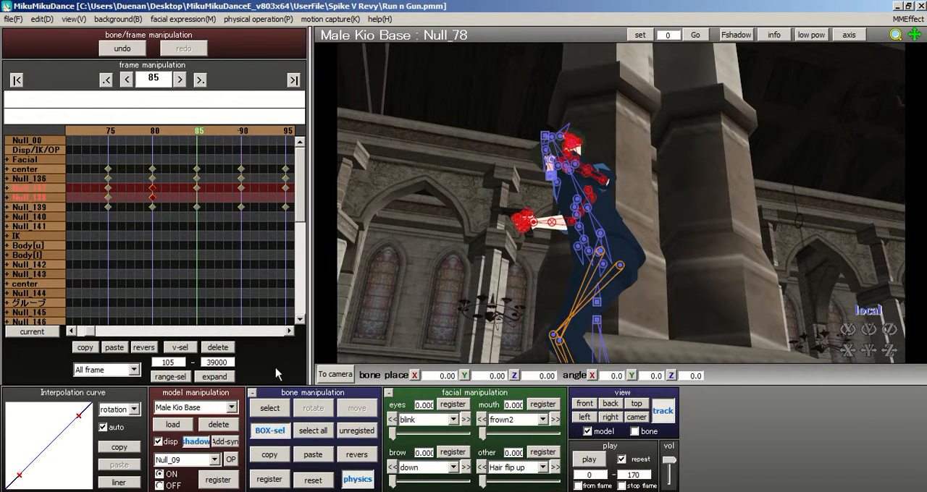
left_click(315, 455)
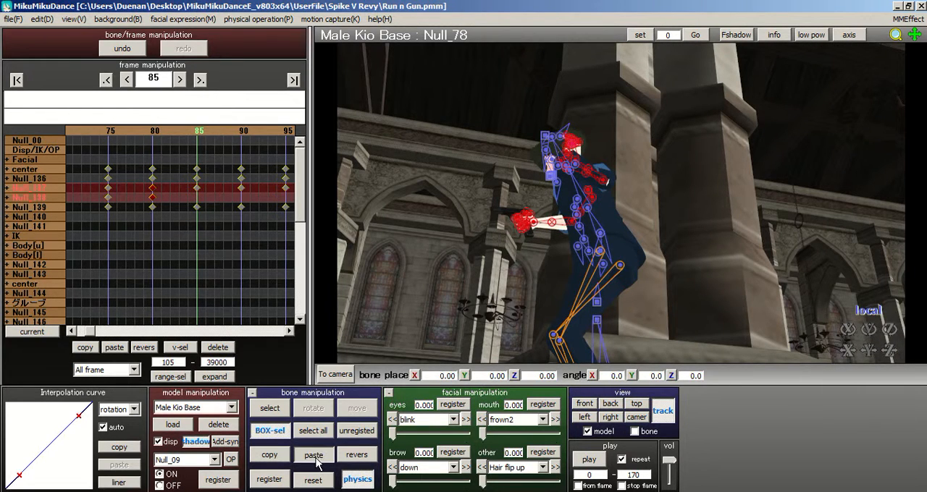
left_click(268, 480)
right_click_drag(504, 268, 629, 233)
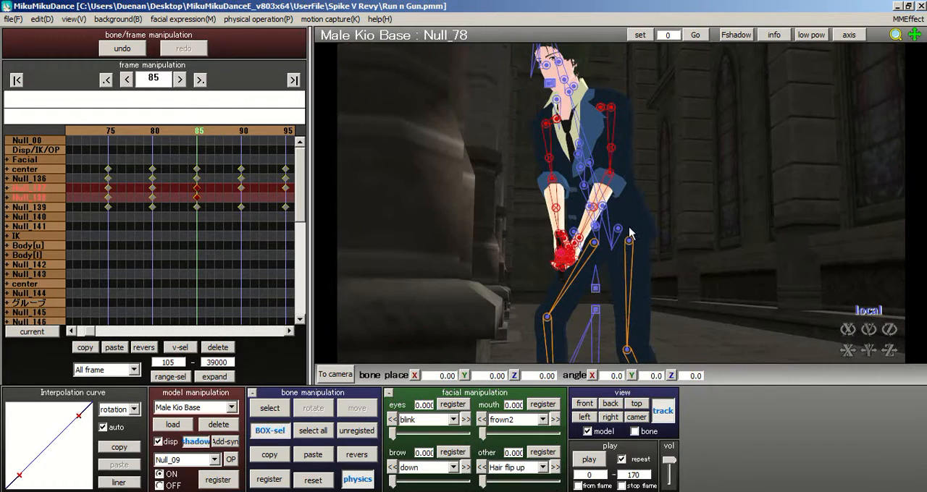
left_click(244, 131)
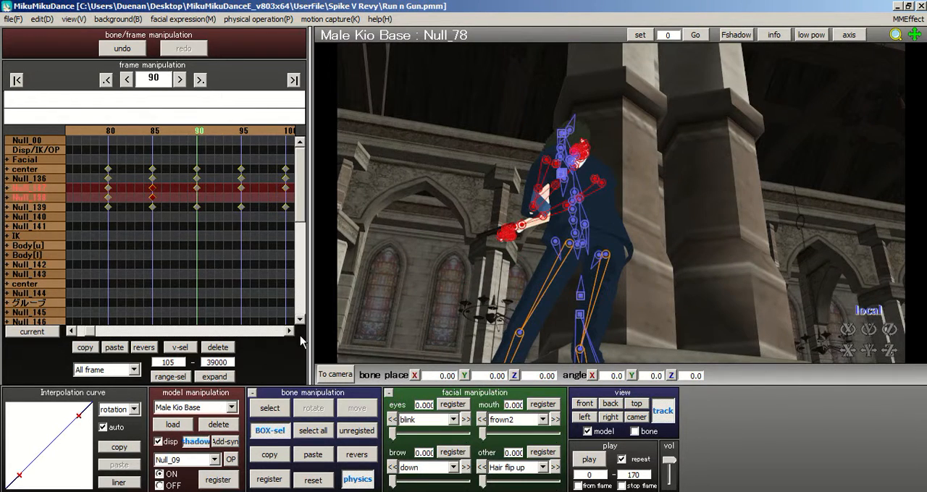
left_click(323, 461)
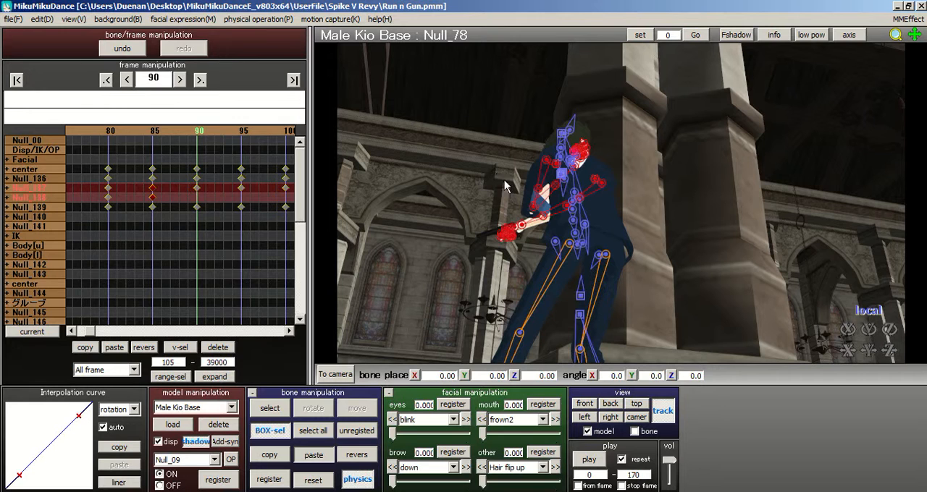
right_click_drag(590, 161, 672, 178)
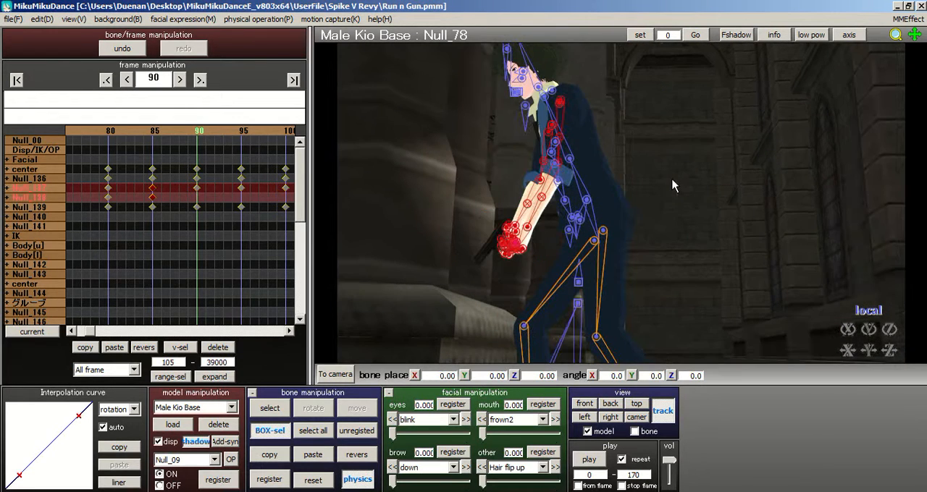
left_click(278, 482)
Step: Examine the model's arm pose at frame 95 from the front and the side
left_click(240, 134)
right_click_drag(456, 194, 672, 268)
right_click_drag(687, 223, 721, 227)
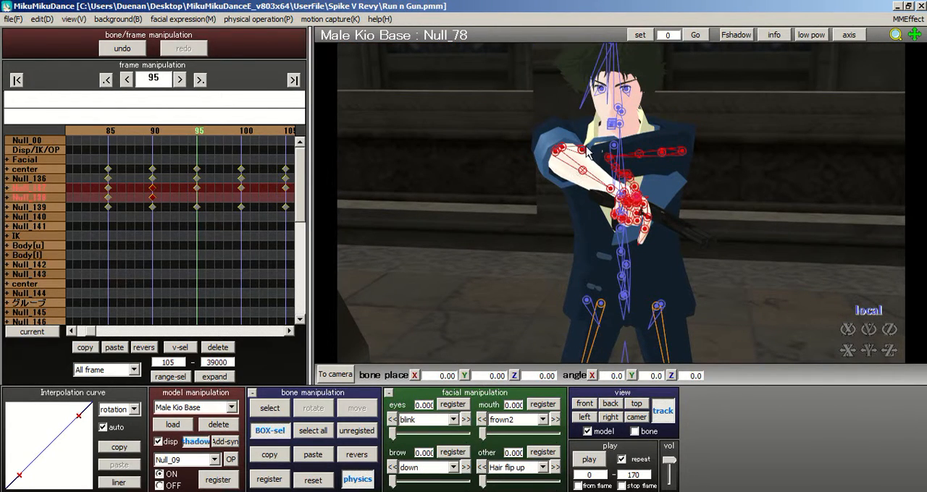
right_click_drag(566, 157, 515, 142)
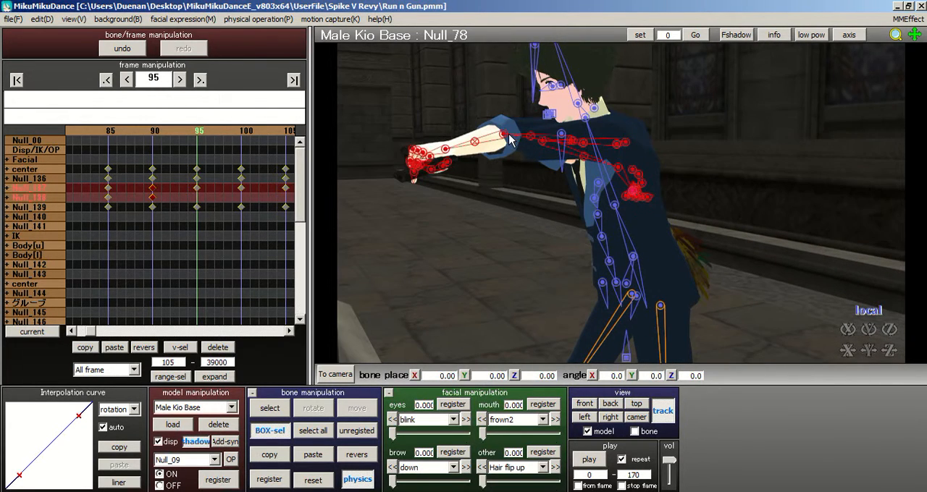
left_click(505, 239)
mouse_move(656, 239)
right_mouse_down()
mouse_move(683, 246)
mouse_move(667, 232)
right_mouse_up()
right_click_drag(727, 260, 546, 192)
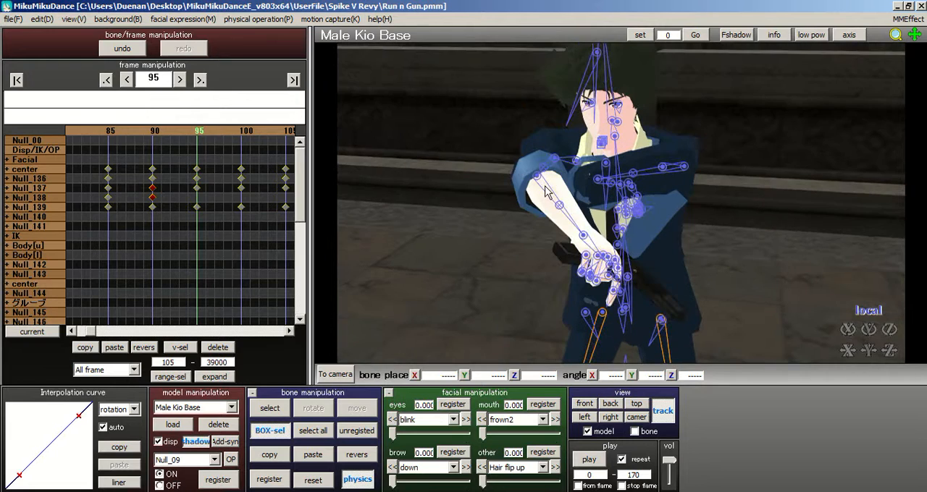
Step: Select all of the model's bones at frame 90 and register the full-body pose
left_click(274, 410)
left_click(537, 177)
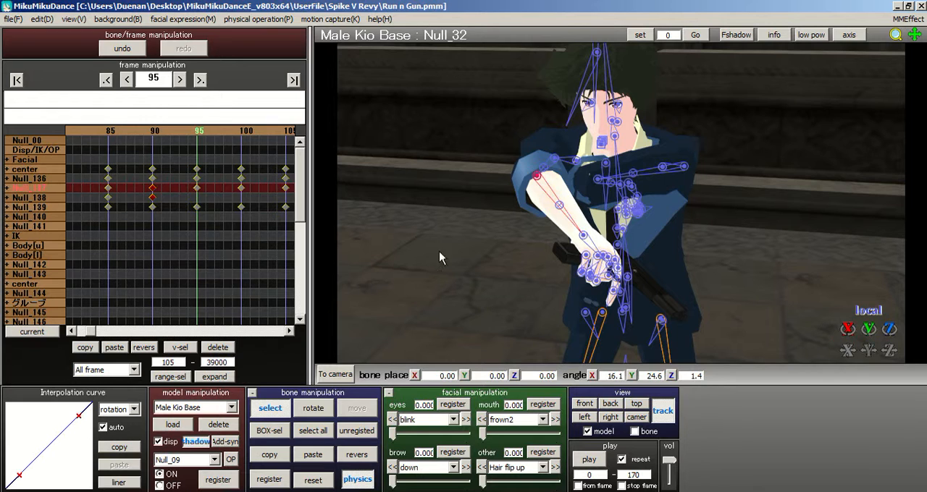
left_click(153, 136)
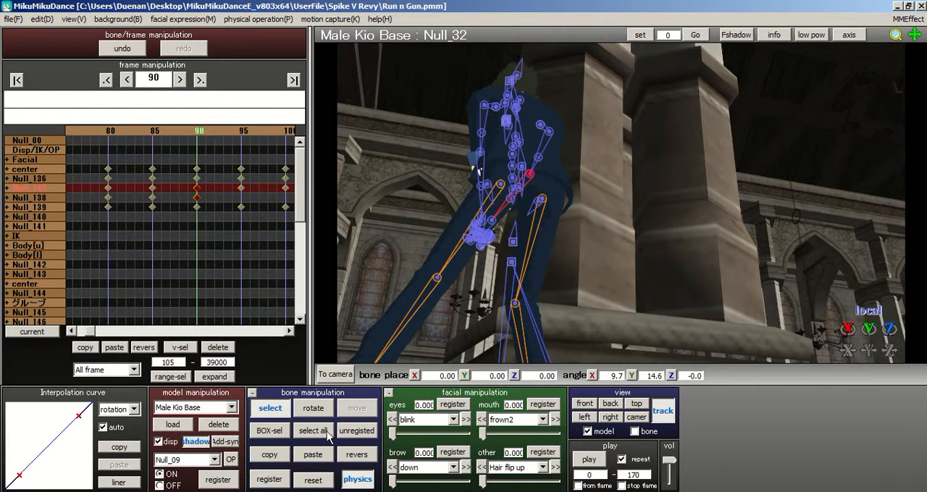
left_click(315, 432)
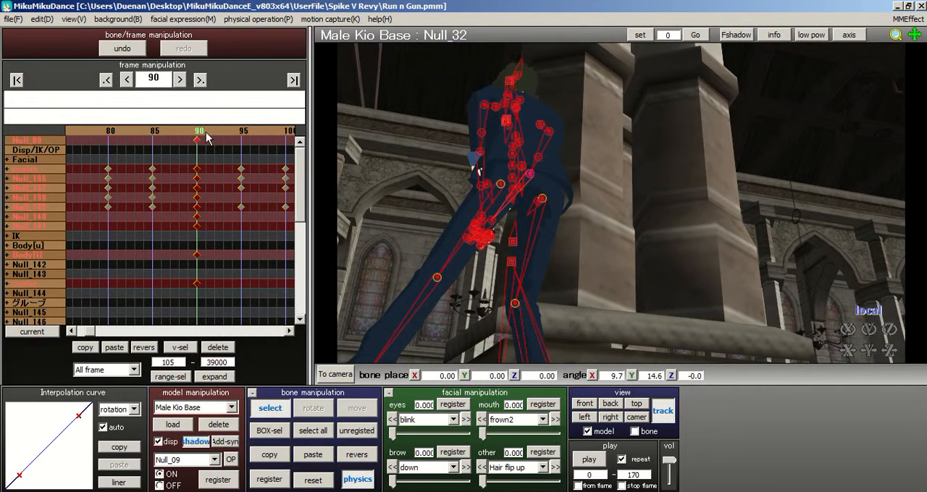
right_click_drag(428, 139, 530, 162)
right_click_drag(441, 145, 446, 170)
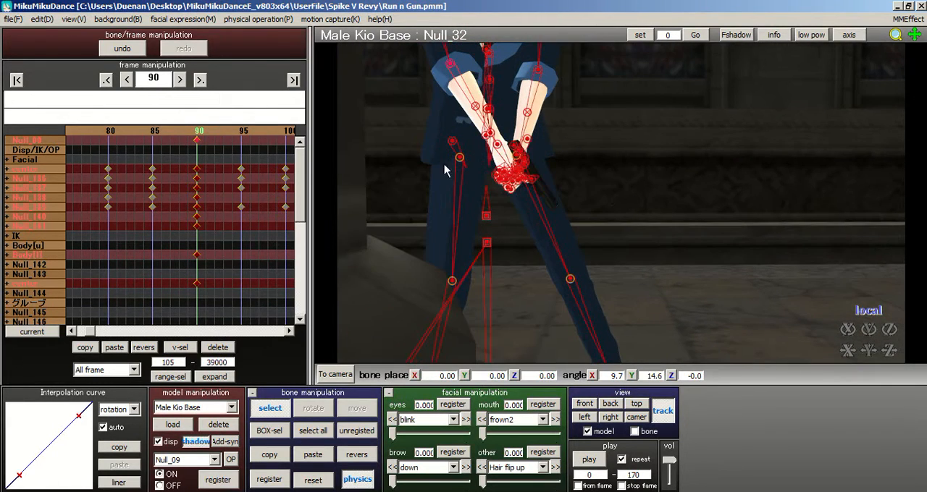
Step: At frame 95, reset the model's right elbow, upper arm and shoulder bones
left_click(244, 131)
right_click_drag(746, 242, 511, 209)
scroll(512, 207, "up", 3)
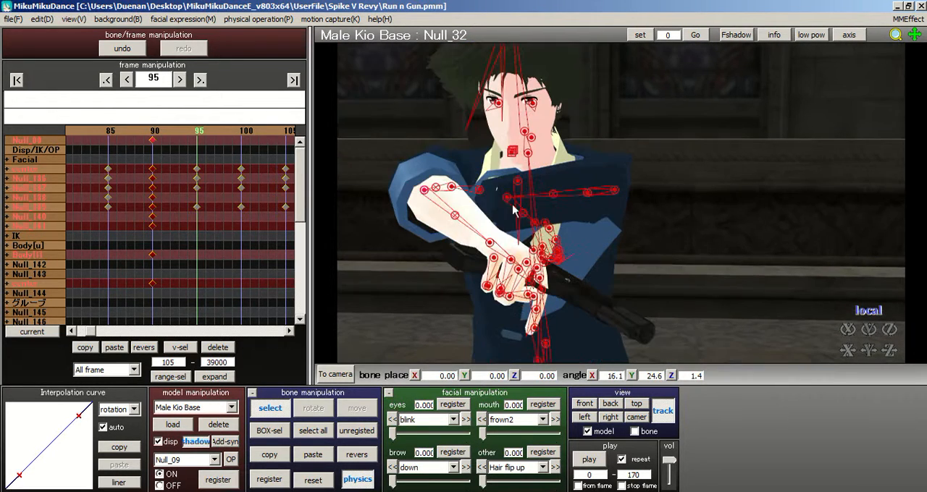
left_click(425, 190)
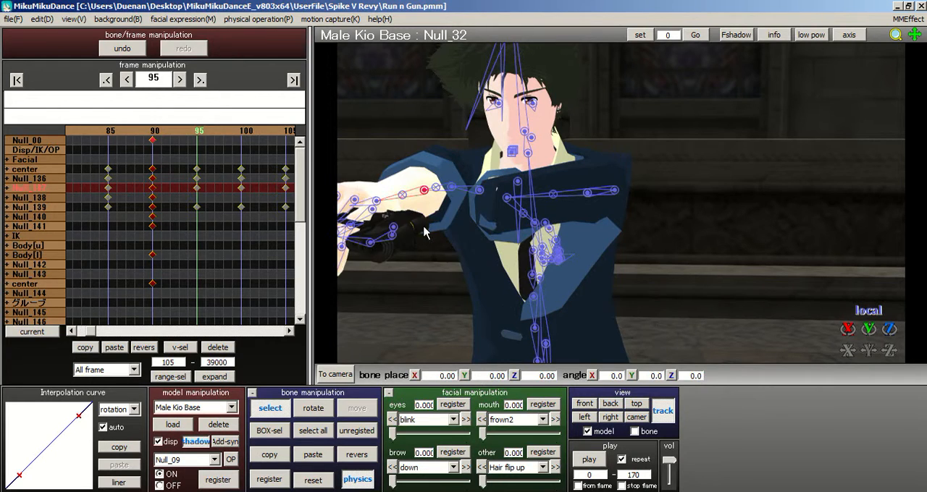
middle_click_drag(631, 209, 652, 218)
left_click(473, 196)
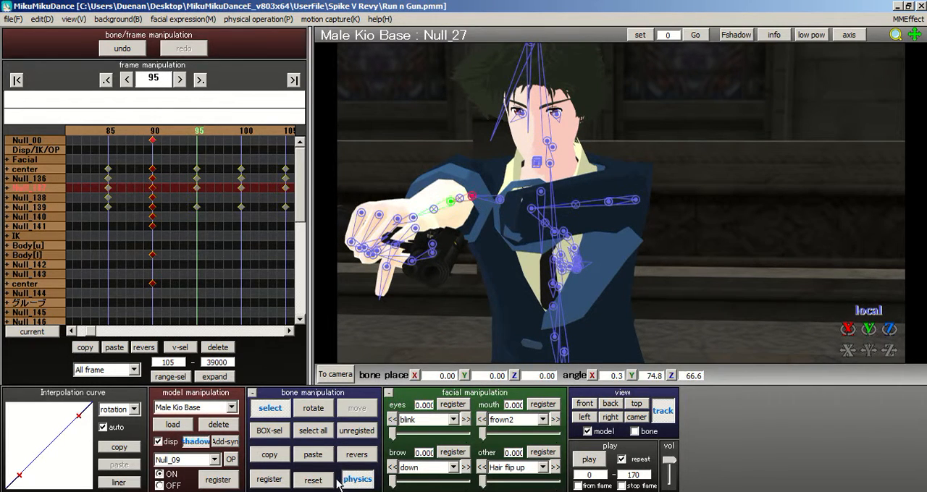
left_click(305, 481)
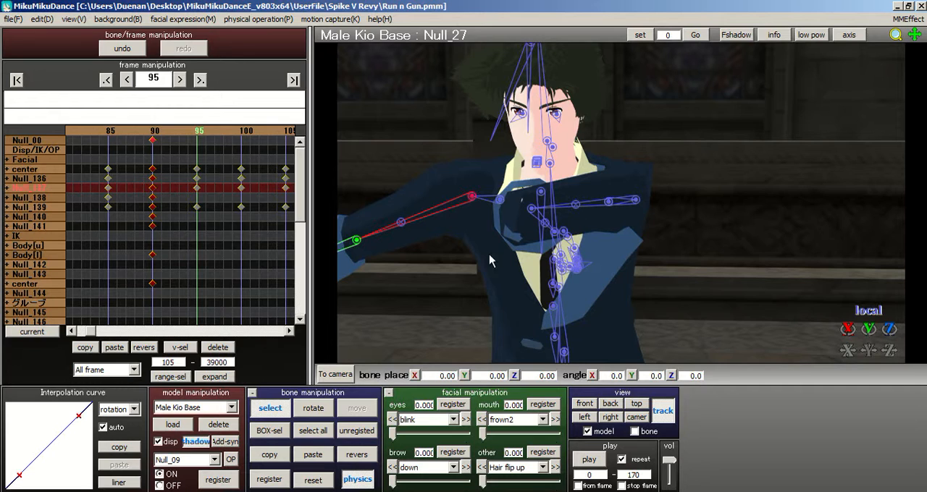
left_click(502, 201)
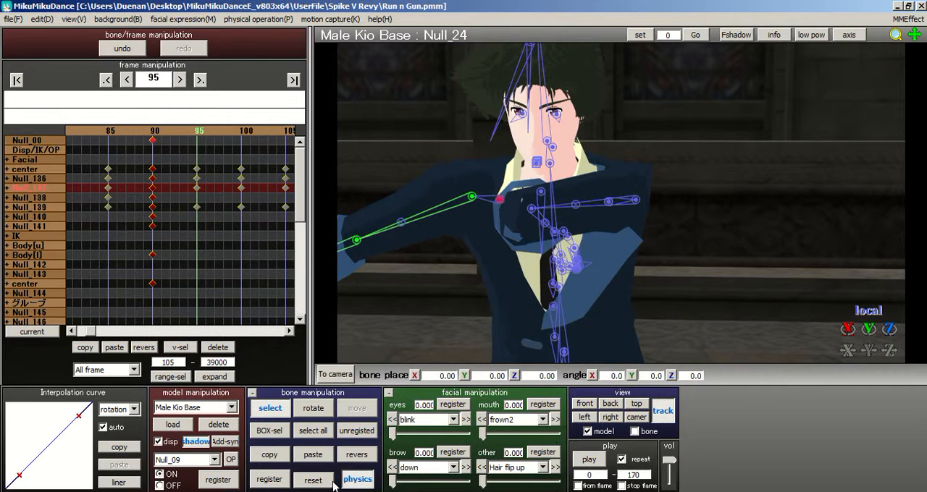
left_click(499, 202)
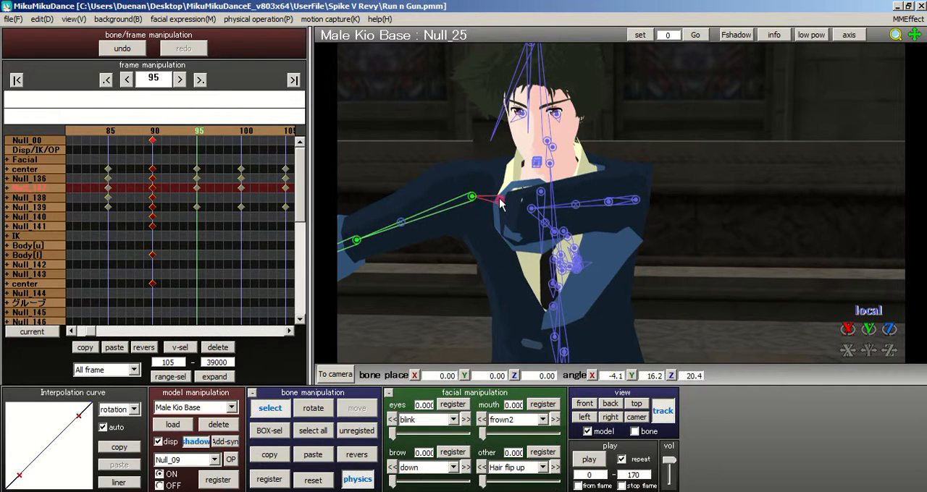
left_click(328, 485)
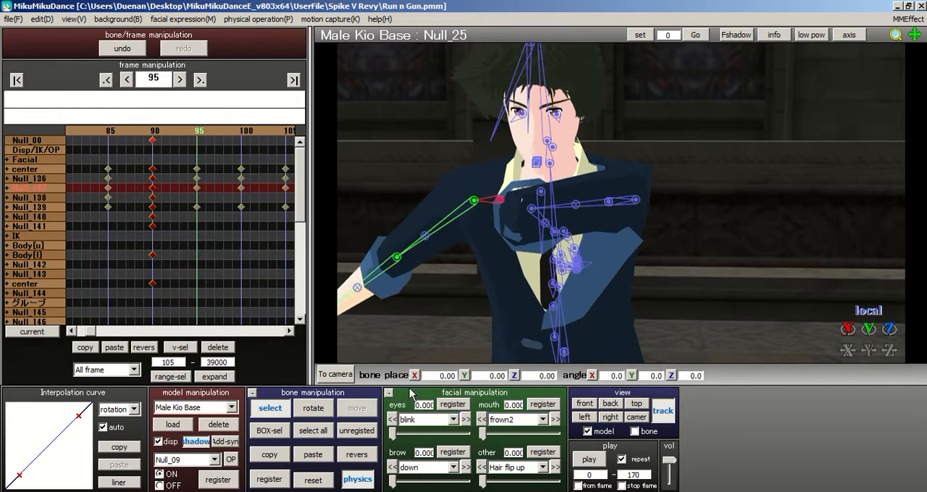
Step: Reset the model's left shoulder, upper arm, forearm and wrist bones at frame 95
left_click(356, 458)
mouse_move(548, 304)
right_mouse_down()
mouse_move(589, 305)
mouse_move(549, 289)
right_mouse_up()
left_click(581, 183)
left_click(323, 481)
left_click(643, 198)
left_click(328, 477)
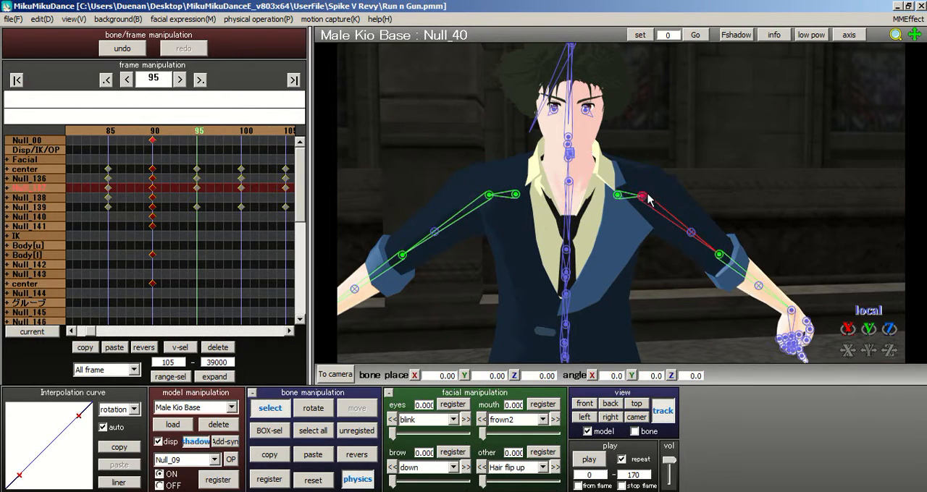
left_click(269, 431)
left_click_drag(703, 241, 799, 316)
left_click(332, 486)
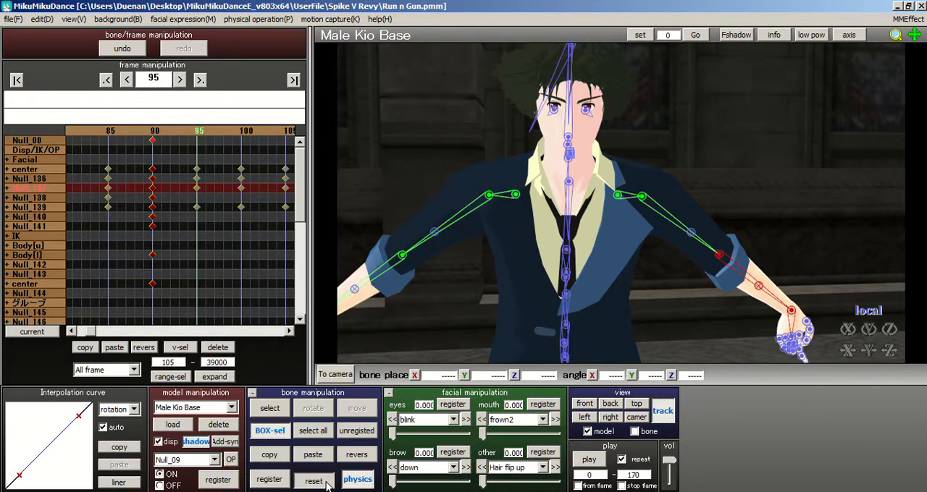
Step: Select all of the model's bones and register the full-body pose at frame 95
scroll(624, 257, "down", 2)
scroll(624, 197, "up", 3)
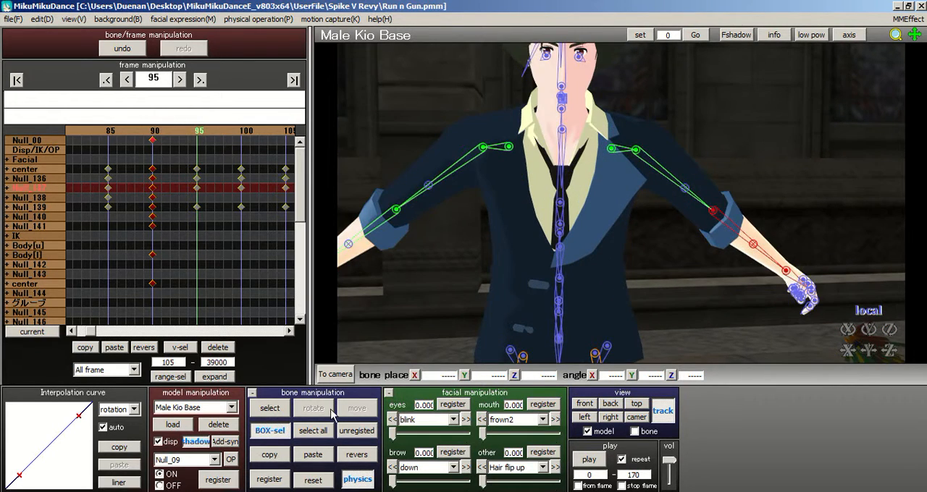
left_click(312, 431)
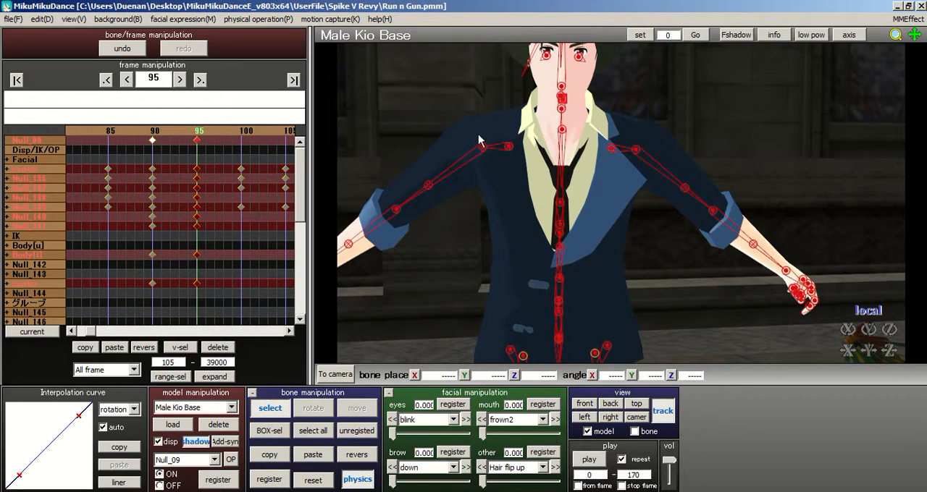
Step: Rotate the model's right shoulder bone to about -0.9, -9.6, 17.9 degrees and mirror the rotation onto the left shoulder
left_click(510, 148)
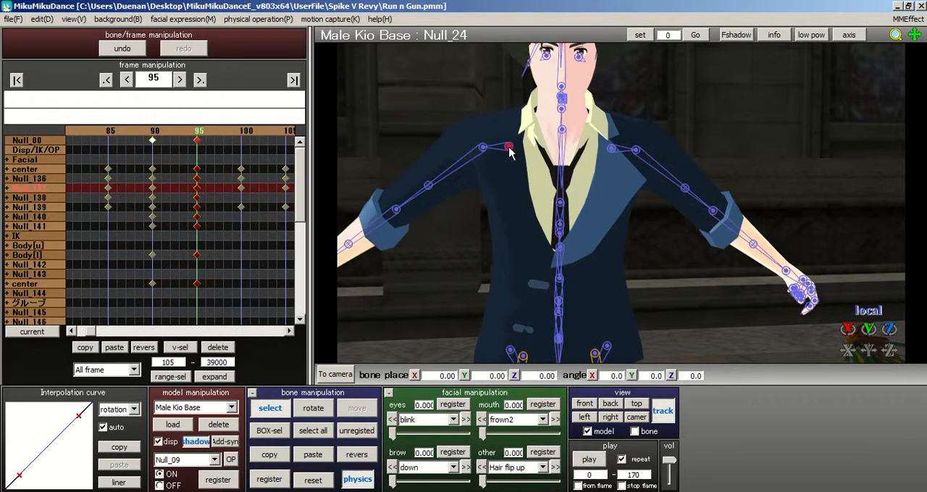
left_click(312, 408)
mouse_move(531, 142)
left_mouse_down()
mouse_move(543, 148)
mouse_move(536, 150)
left_mouse_up()
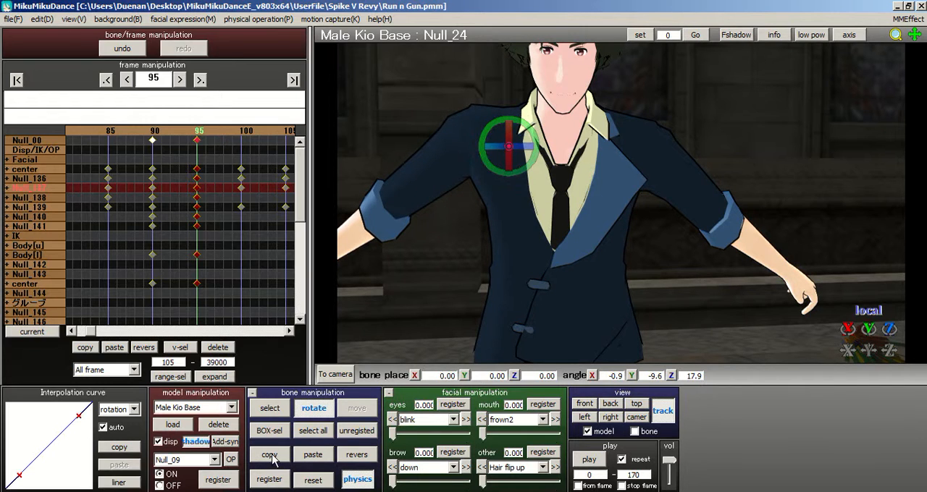
left_click(357, 455)
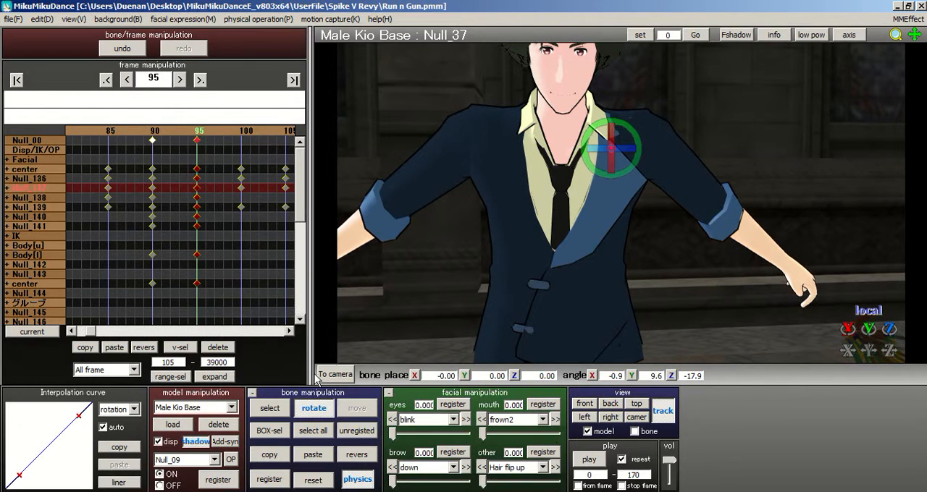
Step: Rotate the Null_25 bone at the model's right shoulder to about 21.5, 59.5, 28.4 degrees
left_click(255, 413)
left_click(509, 146)
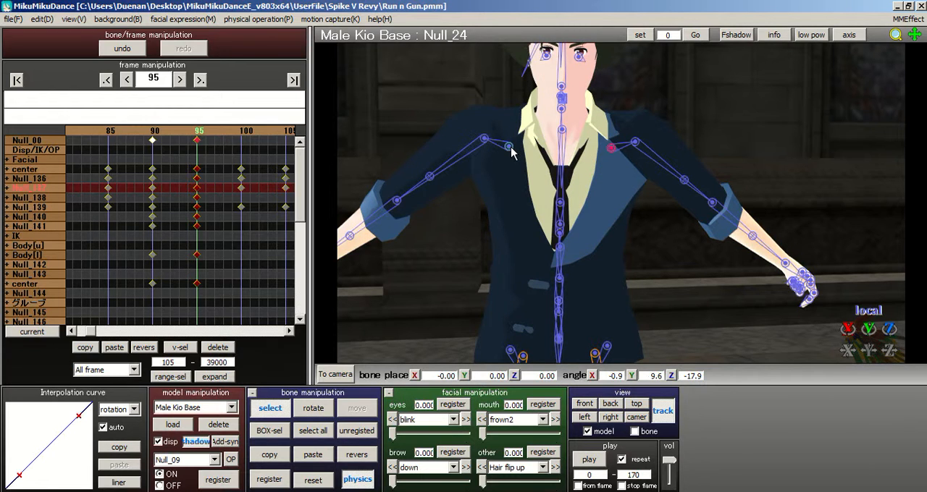
left_click(324, 405)
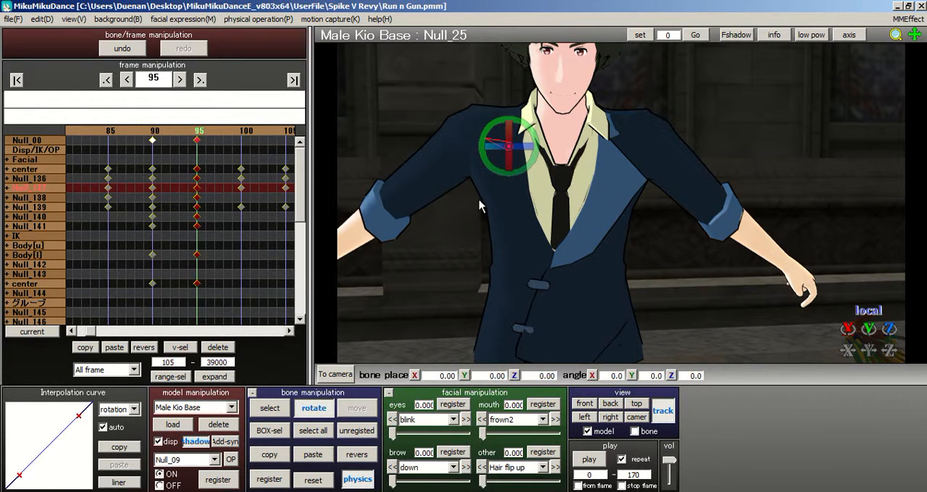
left_click_drag(510, 154, 598, 168)
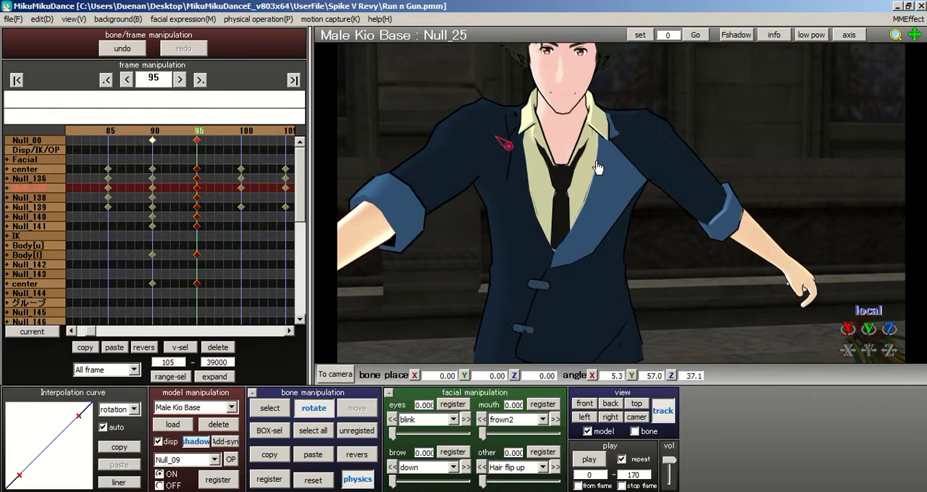
left_click_drag(531, 137, 507, 148)
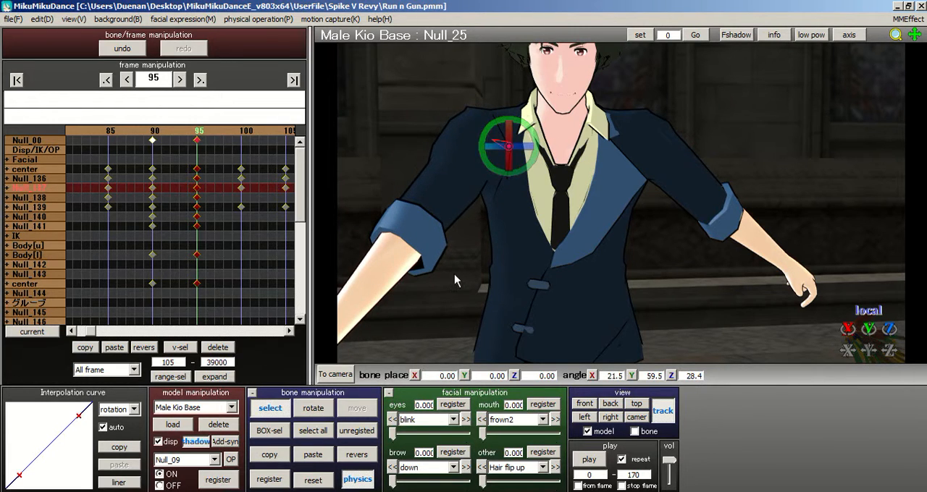
Step: Raise the model's right upper arm bone forward by rotating it to about 49.9, 30.0, 28.7 degrees
left_click(494, 142)
key("x")
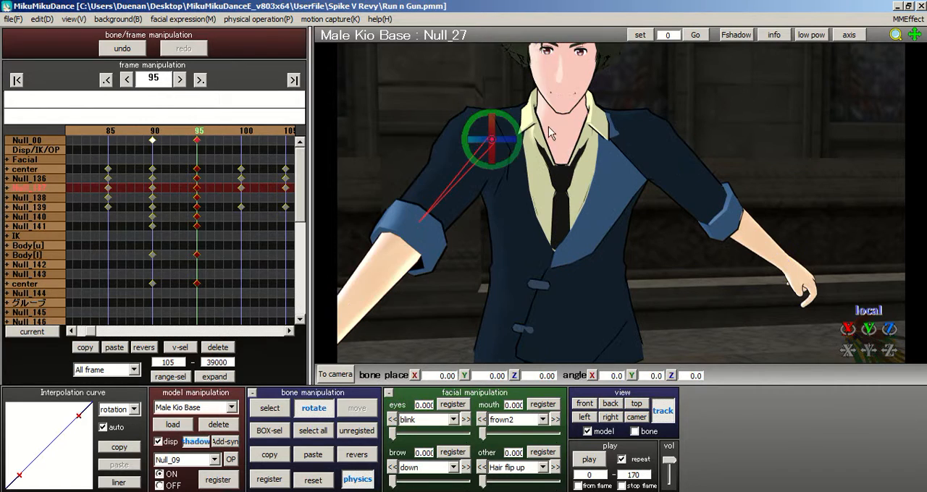
left_click_drag(491, 123, 509, 102)
left_click_drag(510, 138, 490, 164)
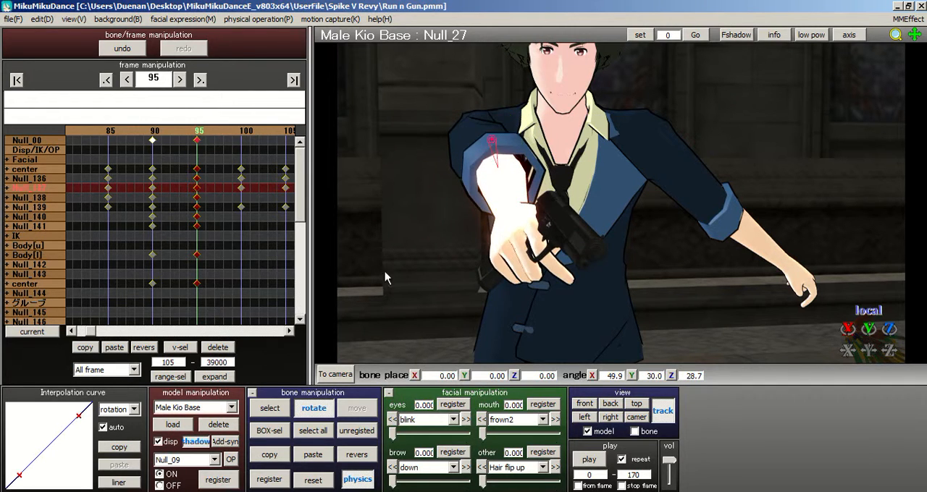
Step: Bend the model's right elbow bone to about 27.2, -12.1, 5.1 degrees so the forearm lifts the gun to chest height
left_click(265, 412)
right_click_drag(535, 153, 596, 161)
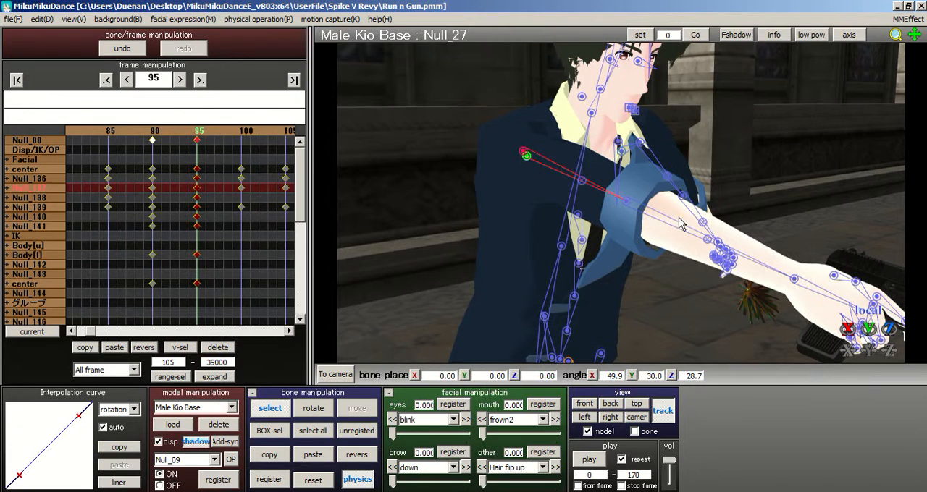
left_click(629, 203)
right_click_drag(689, 199, 659, 196)
left_click(319, 410)
left_click_drag(513, 151, 512, 172)
right_click_drag(564, 134, 612, 199)
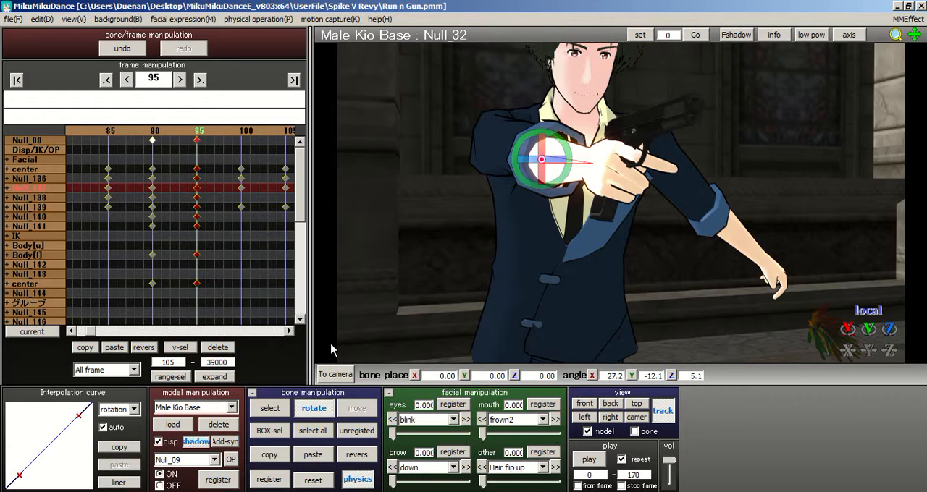
left_click(271, 410)
left_click(598, 161)
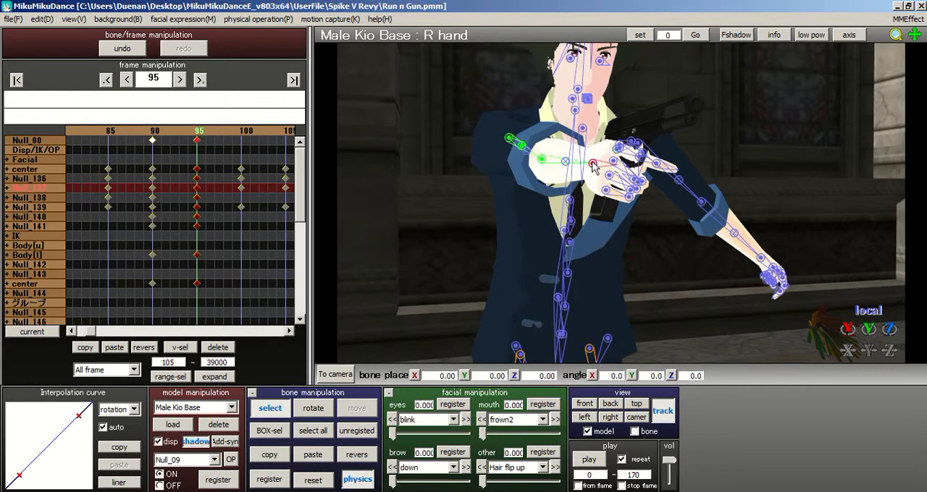
right_click_drag(598, 162, 589, 170)
left_click(326, 408)
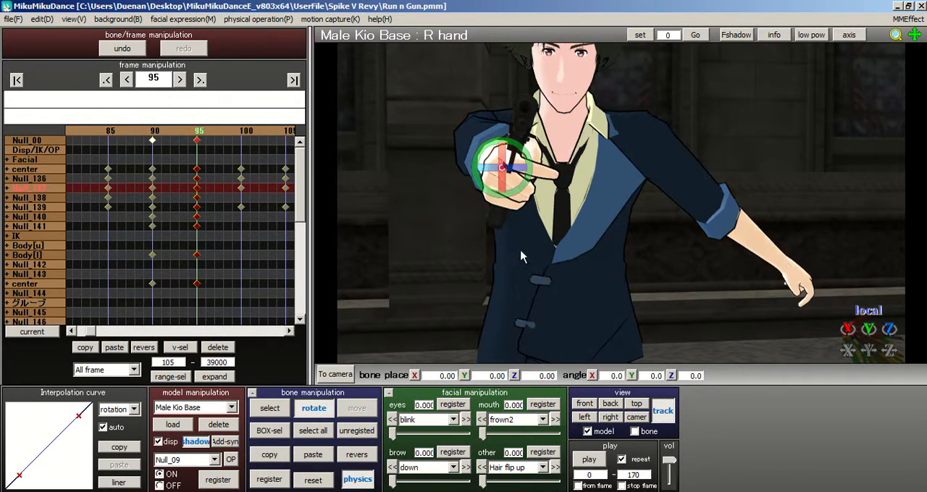
right_click_drag(560, 168, 570, 168)
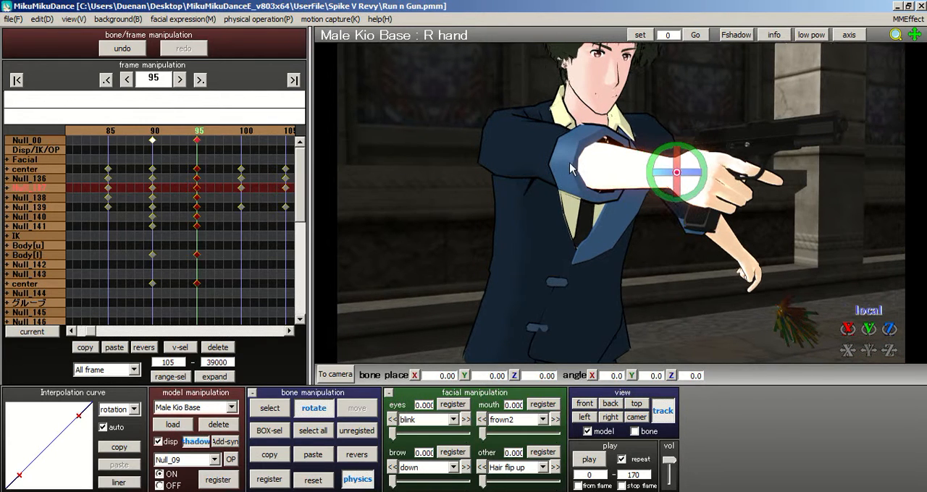
Step: Readjust the model's right elbow bone to about 36.1, -10.1, -9.1 degrees, swinging the forearm in across the chest
left_click(270, 407)
left_click(582, 165)
right_click_drag(634, 148, 613, 148)
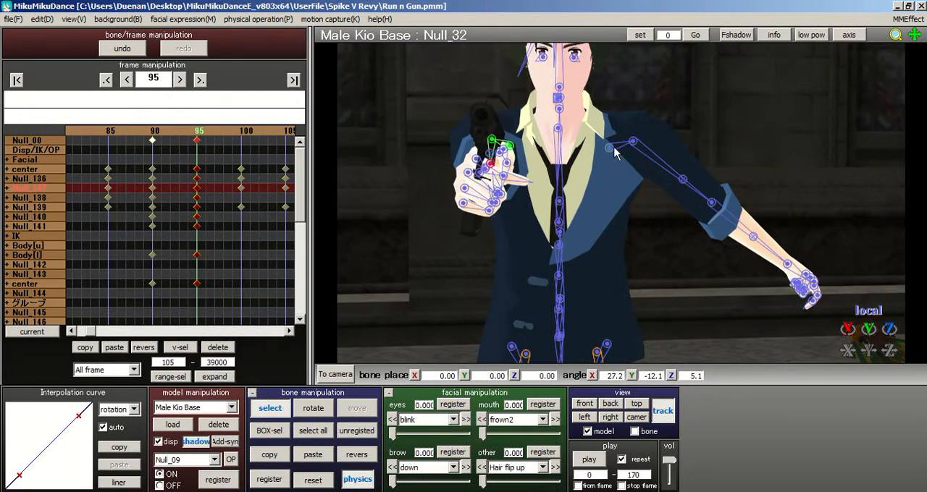
left_click(314, 408)
left_click_drag(507, 167, 525, 145)
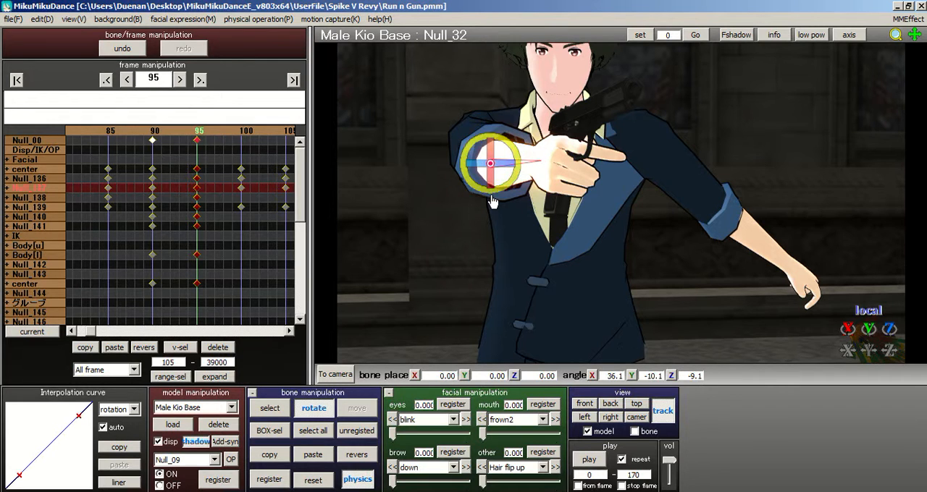
Step: Rotate the model's R hand bone to about 7.2, -8.8, 15.5 degrees so the gun points straight forward
left_click(274, 408)
left_click(541, 161)
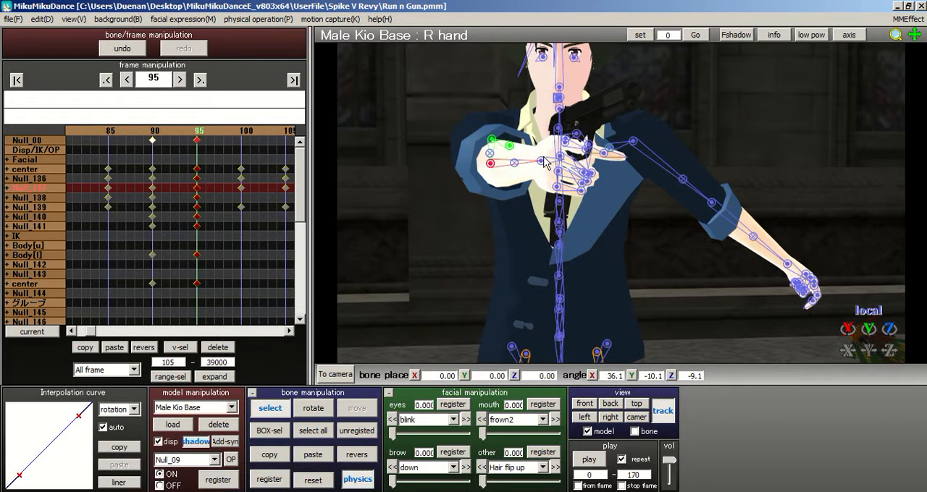
left_click(313, 409)
mouse_move(540, 168)
left_mouse_down()
mouse_move(549, 183)
mouse_move(563, 147)
mouse_move(537, 159)
mouse_move(541, 179)
left_mouse_up()
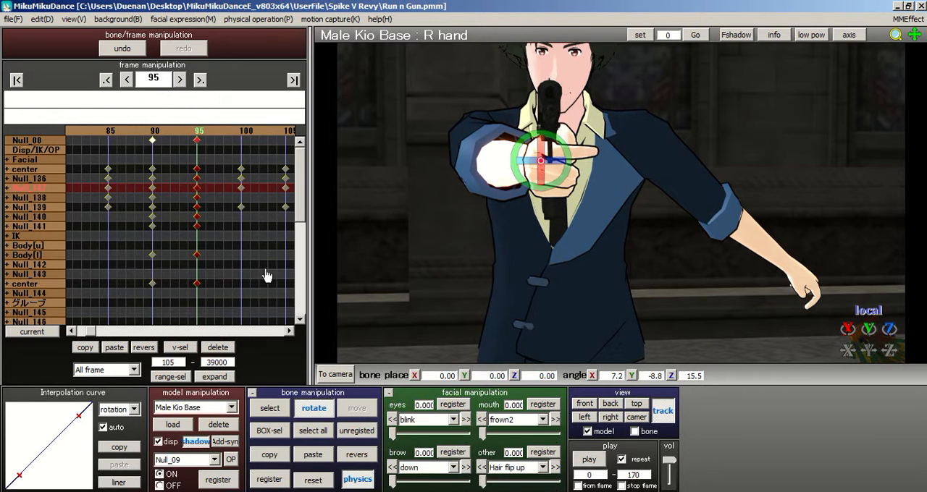
left_click(313, 431)
scroll(542, 198, "down", 5)
scroll(607, 183, "up", 3)
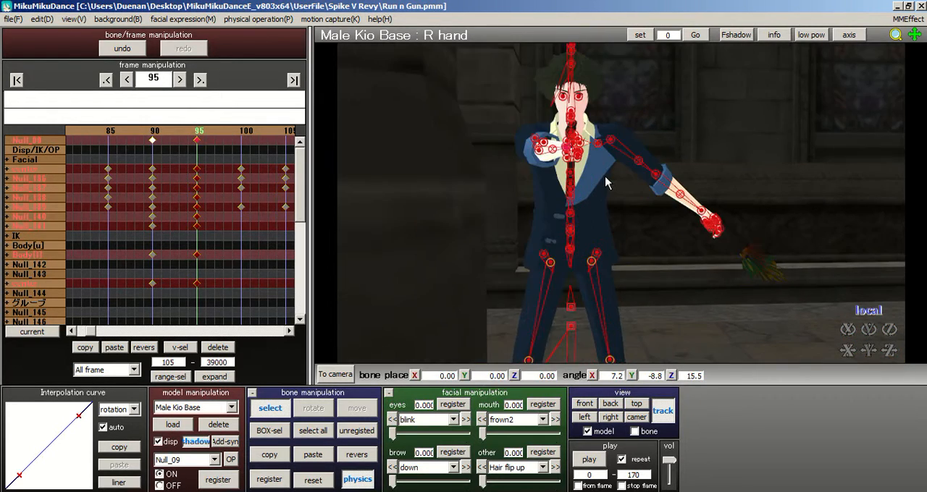
scroll(637, 241, "up", 5)
scroll(632, 205, "down", 7)
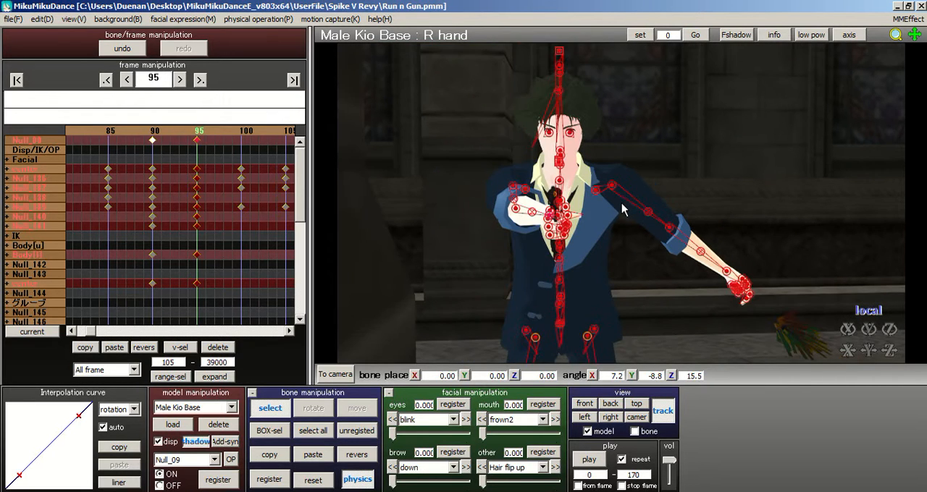
scroll(629, 195, "up", 1)
Step: Fine-tune the rotation of the model's R hand bone to about 7.5, -9.5, 18.7 degrees
left_click(578, 171)
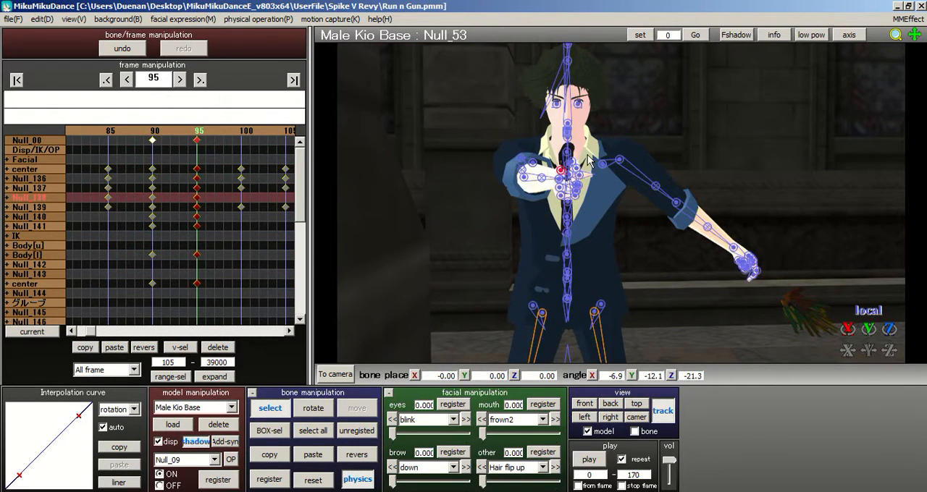
left_click(577, 179)
mouse_move(619, 176)
right_mouse_down()
mouse_move(650, 186)
mouse_move(617, 186)
right_mouse_up()
left_click(604, 187)
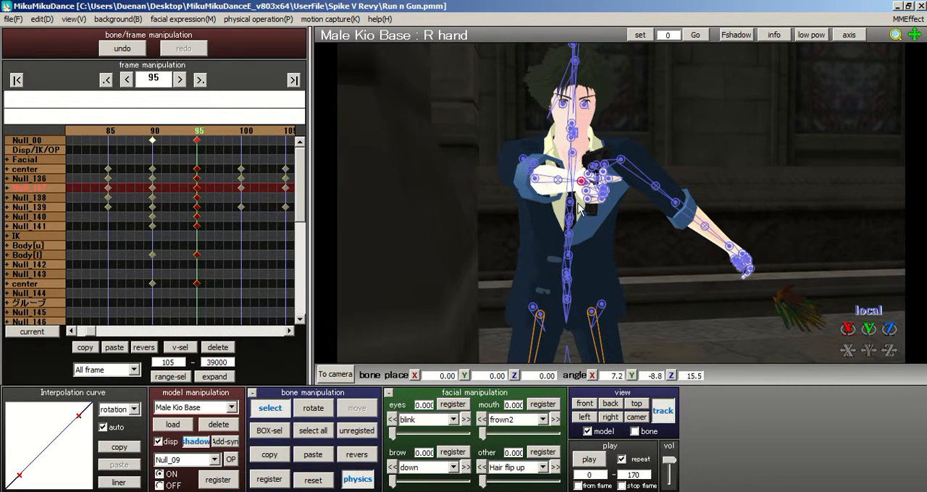
right_click_drag(575, 209, 574, 209)
left_click(314, 408)
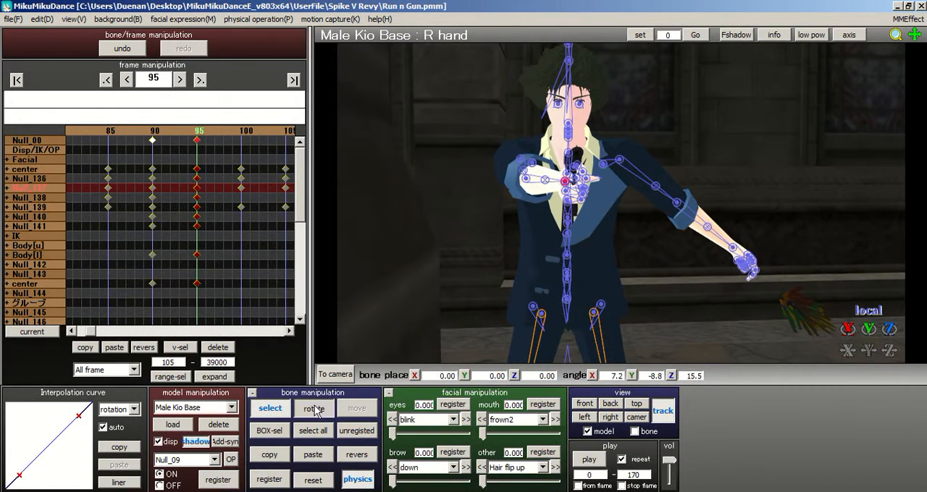
mouse_move(576, 190)
left_mouse_down()
mouse_move(567, 201)
mouse_move(569, 176)
left_mouse_up()
Step: Select all of the model's bones at frame 95
left_click(357, 431)
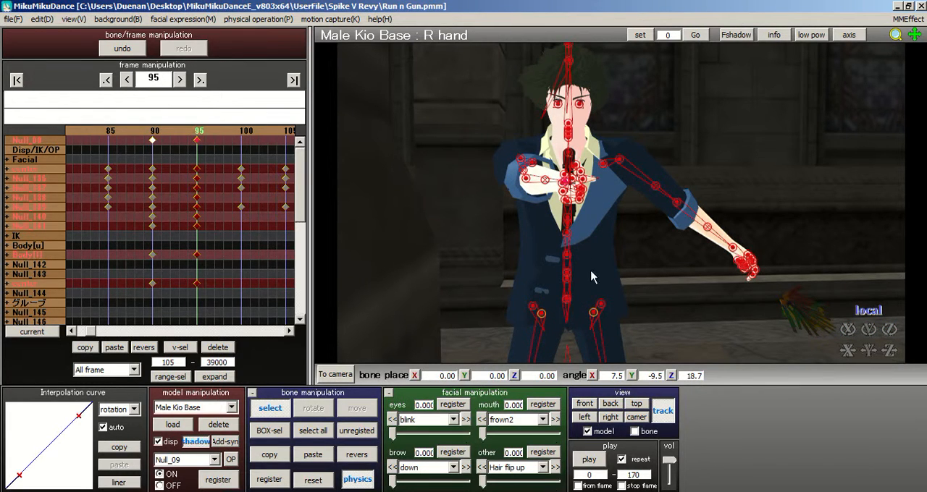
Step: Try to mirror the right arm's pose onto the model's left arm at frame 95
left_click(668, 417)
left_click(668, 417)
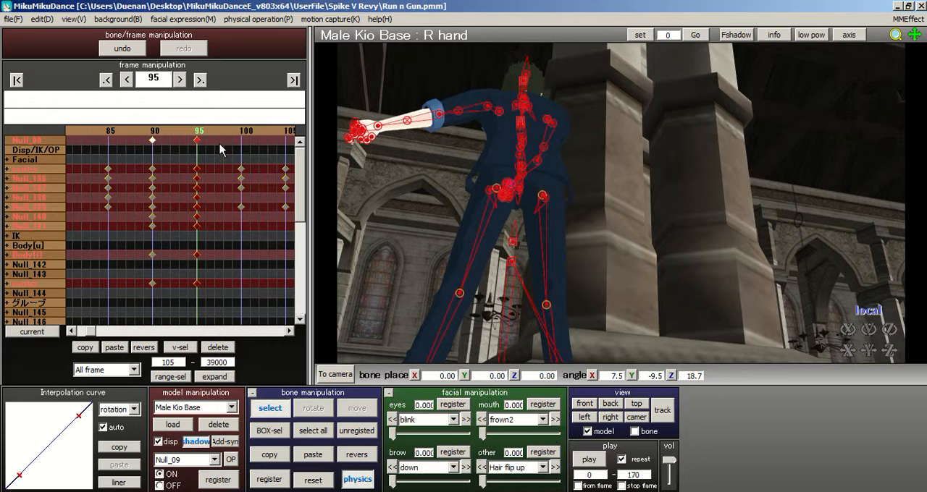
right_click_drag(517, 152, 690, 196)
middle_click_drag(691, 197, 662, 257)
scroll(669, 230, "up", 5)
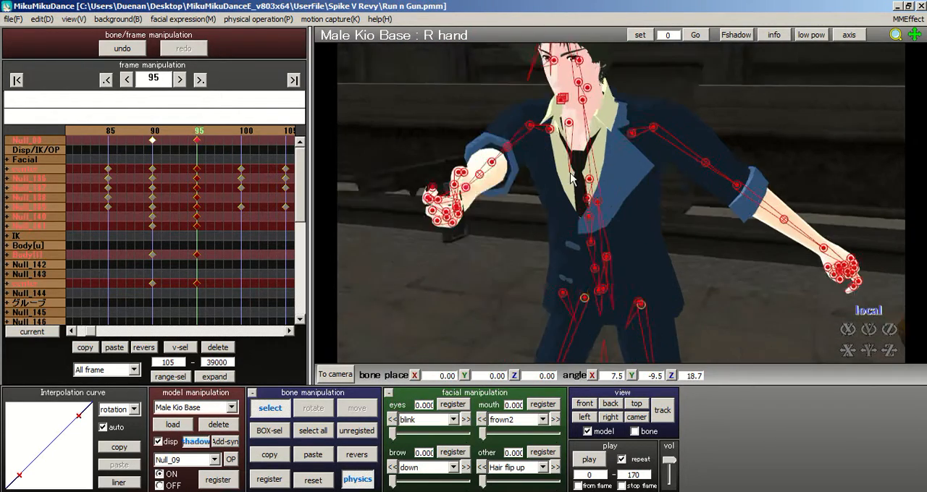
left_click(269, 431)
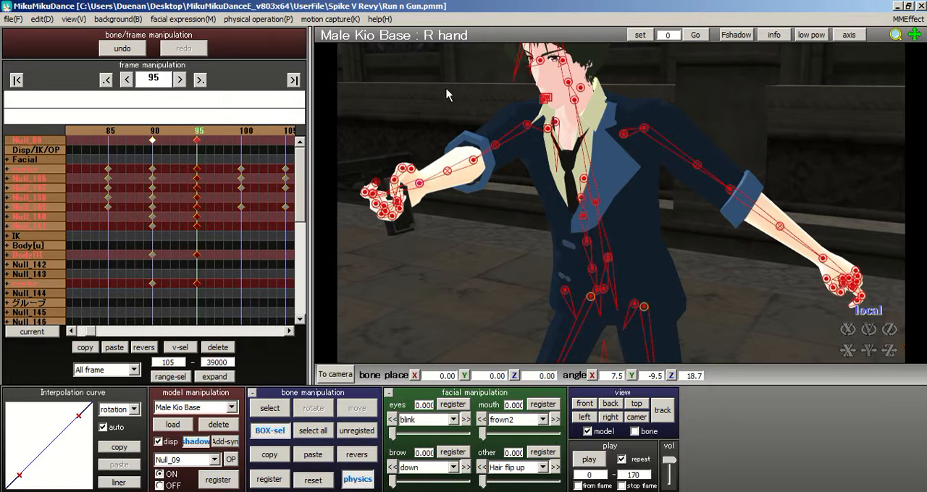
left_click_drag(536, 114, 468, 183)
left_click_drag(457, 152, 422, 193, "shift")
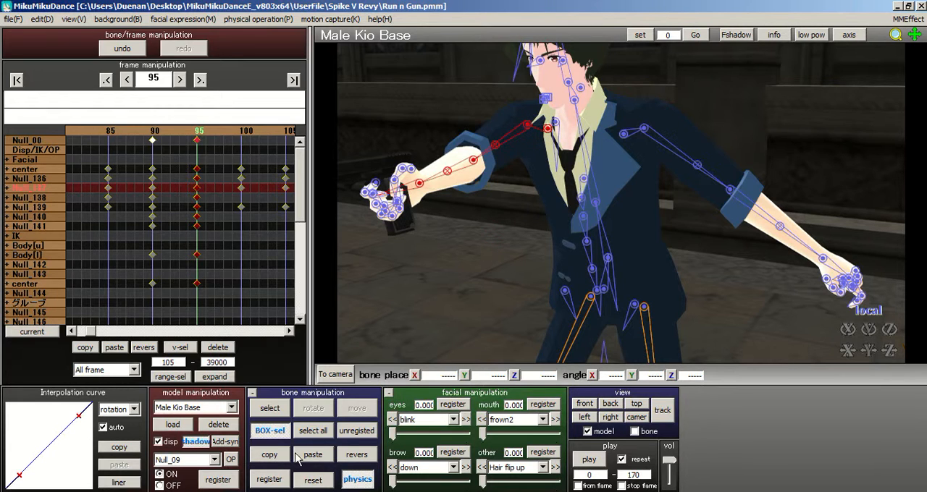
left_click(370, 455)
right_click_drag(476, 266, 505, 269)
key("ctrl+z")
Step: Copy the pose of the model's right arm bones from shoulder to forearm and paste it mirrored onto the left arm
right_click_drag(526, 202, 470, 243)
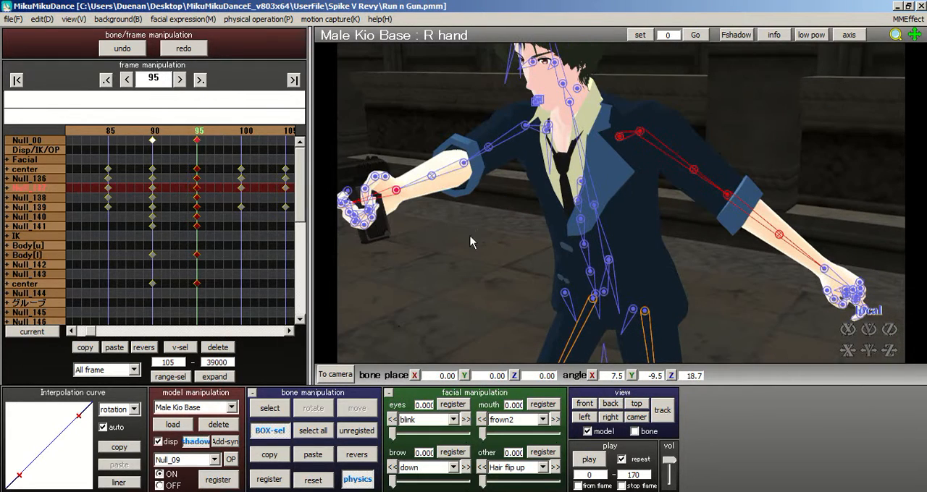
left_click_drag(443, 136, 494, 199)
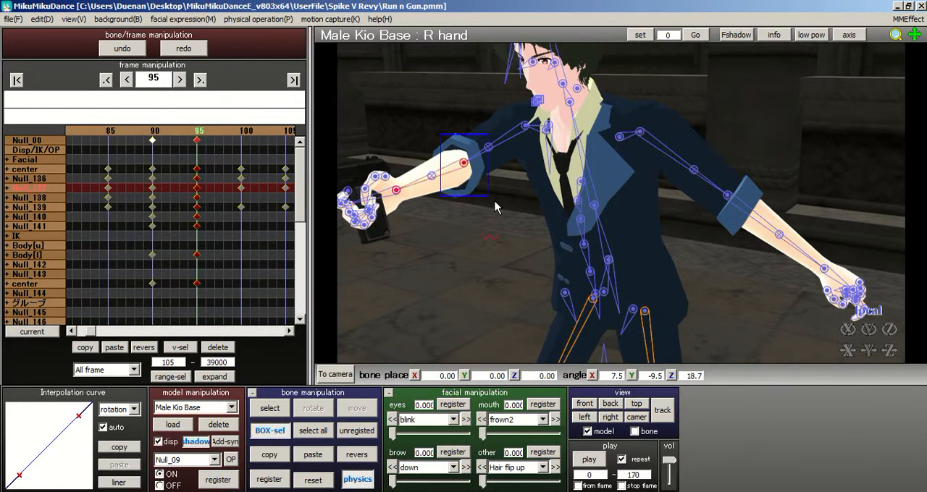
left_click_drag(435, 150, 436, 212)
left_click_drag(428, 137, 491, 199)
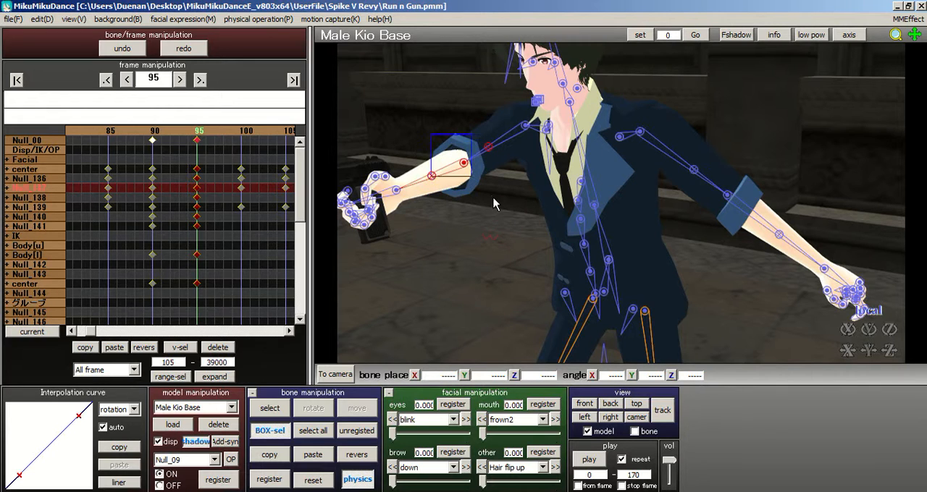
left_click(526, 126, "ctrl")
left_click(546, 131, "ctrl")
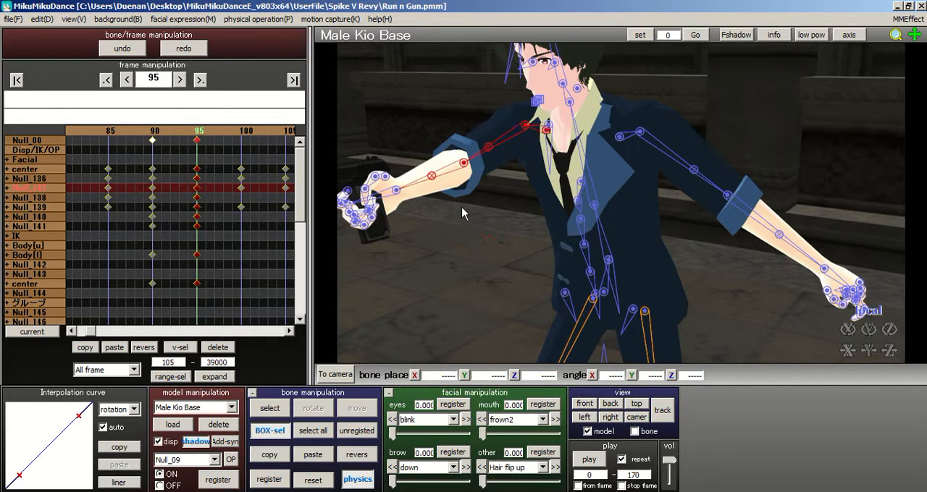
left_click(269, 455)
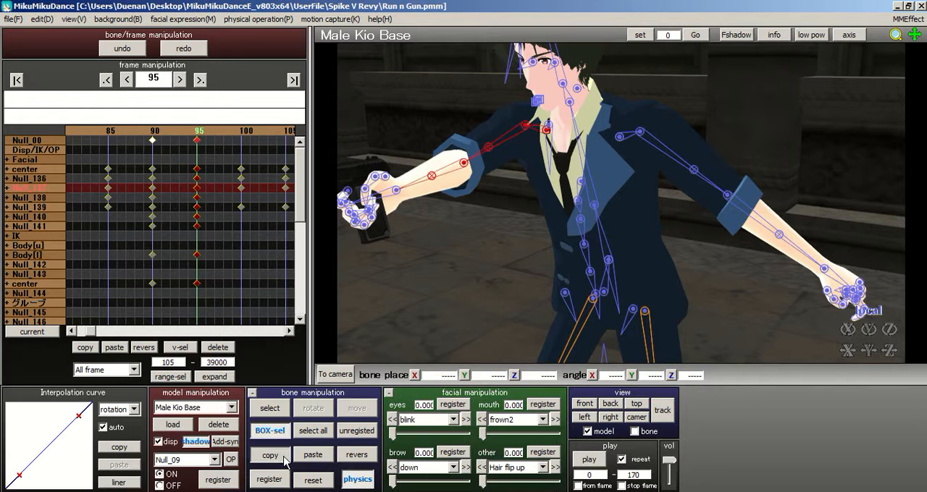
left_click(356, 455)
right_click_drag(481, 243, 532, 243)
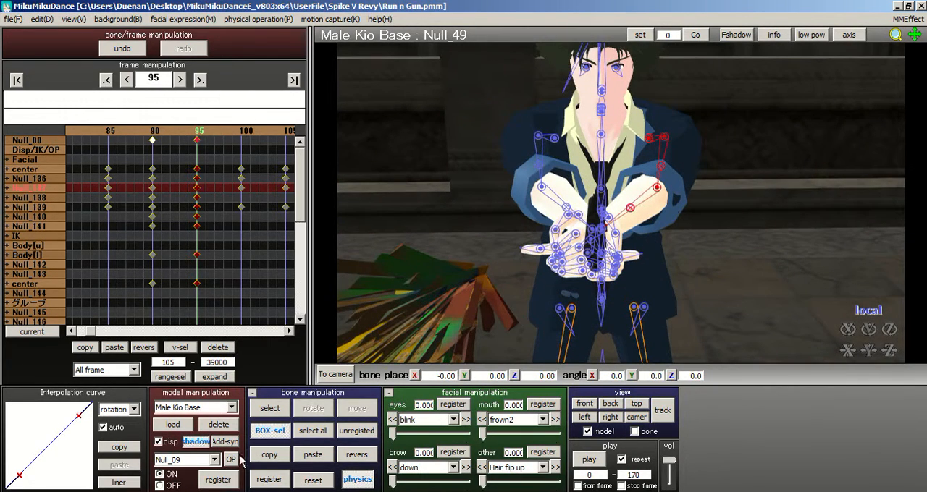
Step: Rotate the left upper-arm bone Null_40 to about 61.5, -18.0, -19.7 degrees
left_click(269, 409)
left_click(665, 139)
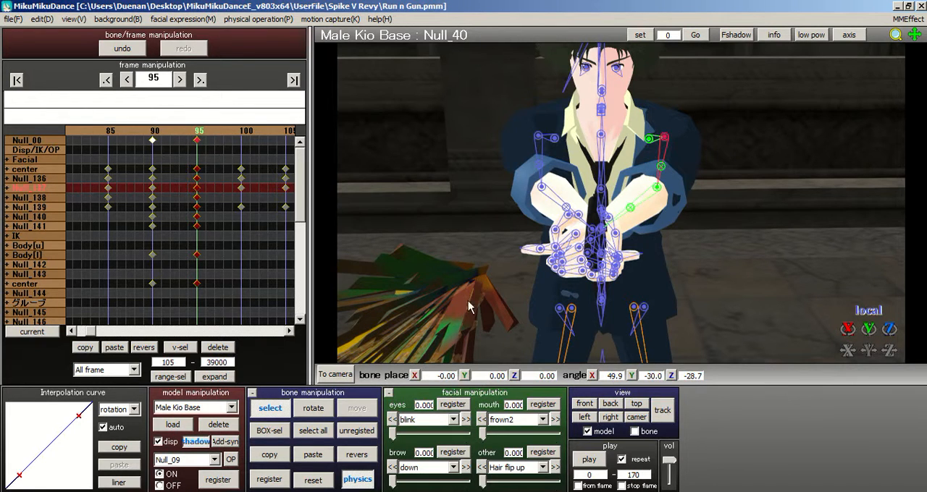
left_click(310, 411)
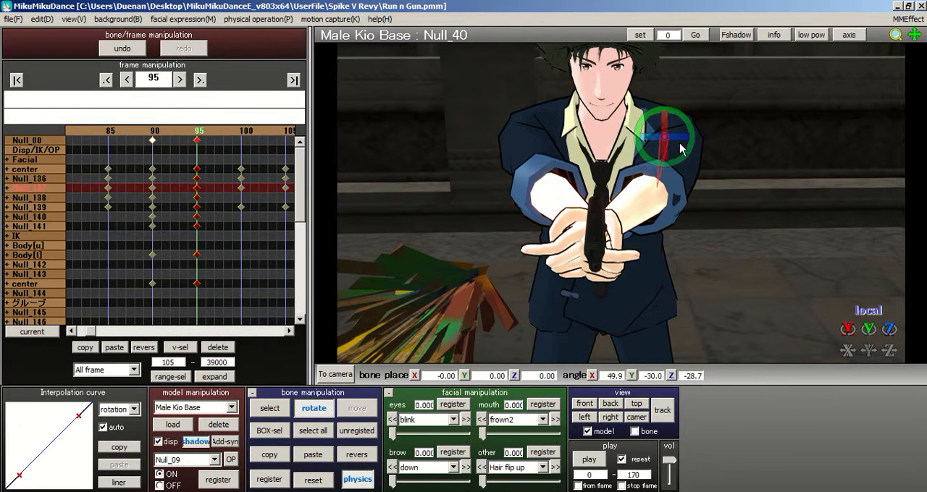
mouse_move(676, 140)
left_mouse_down()
mouse_move(662, 157)
mouse_move(688, 143)
left_mouse_up()
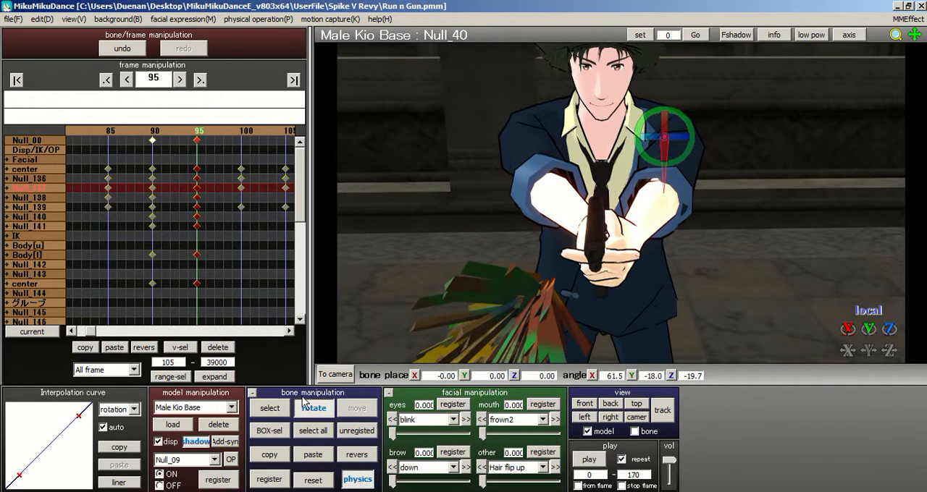
Step: Rotate the left forearm bone Null_49 to about 26.8, 23.3, 5.6 degrees and register all bones at frame 95
left_click(270, 408)
left_click(648, 215)
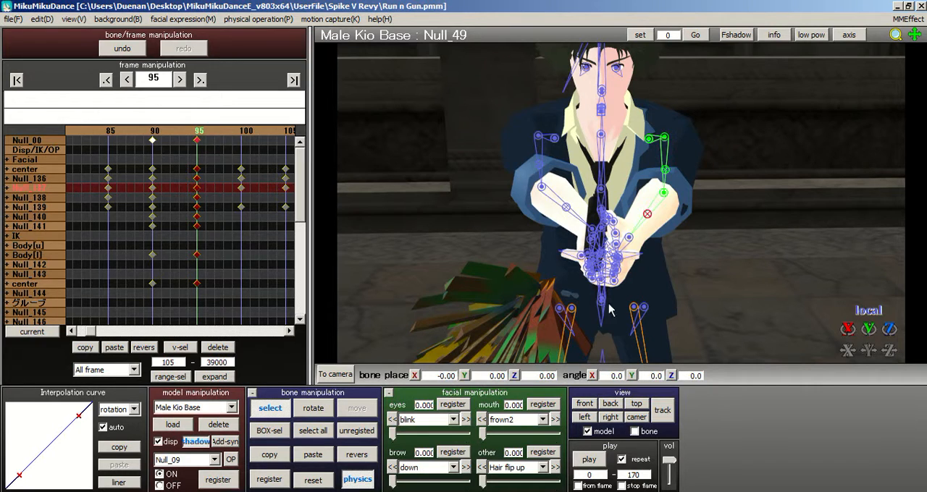
left_click(314, 409)
left_click_drag(666, 210, 672, 183)
left_click_drag(649, 226, 649, 228)
left_click(313, 432)
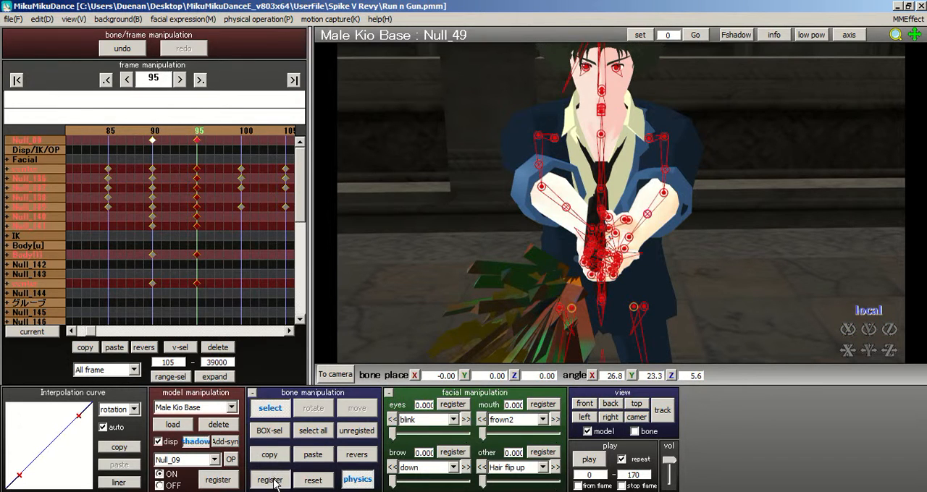
left_click(268, 479)
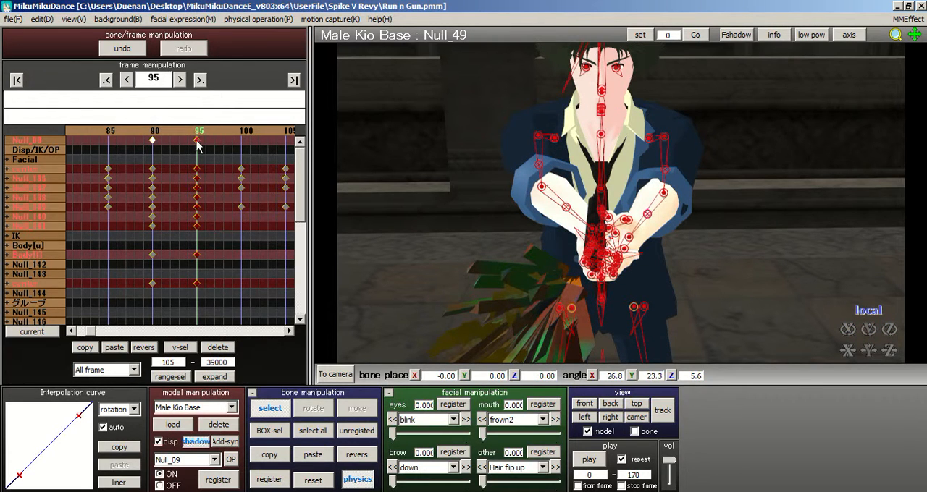
Step: Try moving the right foot bone Null_09 at frame 95 and compare the leg pose with frame 90
right_click_drag(471, 159, 360, 192)
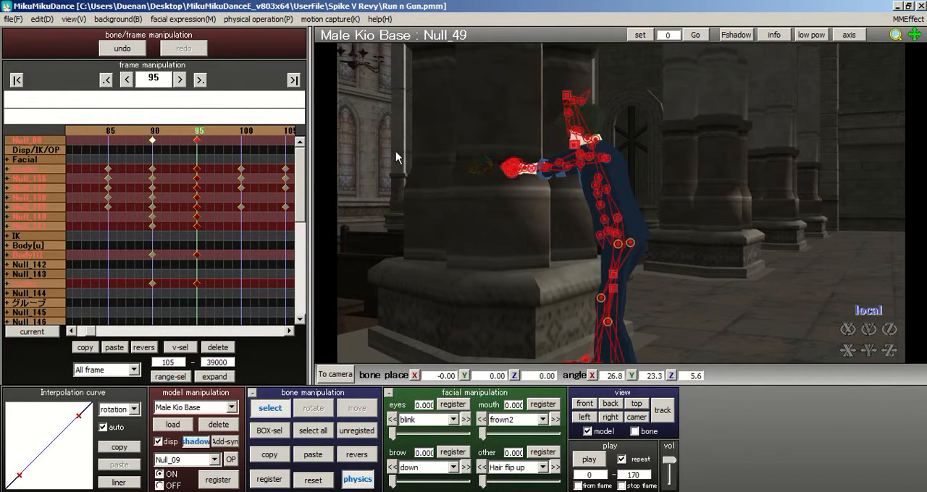
right_click_drag(396, 158, 496, 160)
middle_click_drag(596, 149, 573, 82)
scroll(609, 206, "up", 3)
right_click_drag(583, 214, 551, 215)
right_click_drag(558, 294, 500, 293)
left_click(502, 296)
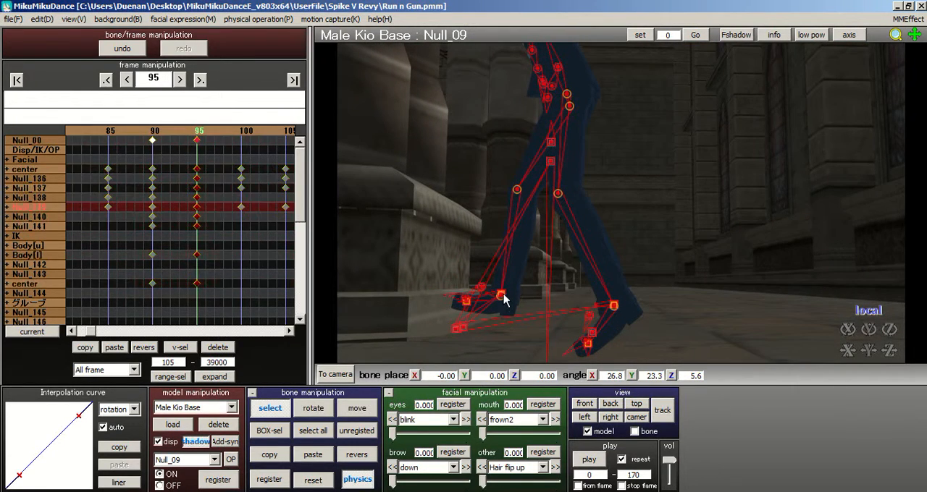
left_click(358, 410)
left_click_drag(501, 284, 514, 298)
left_click(153, 140)
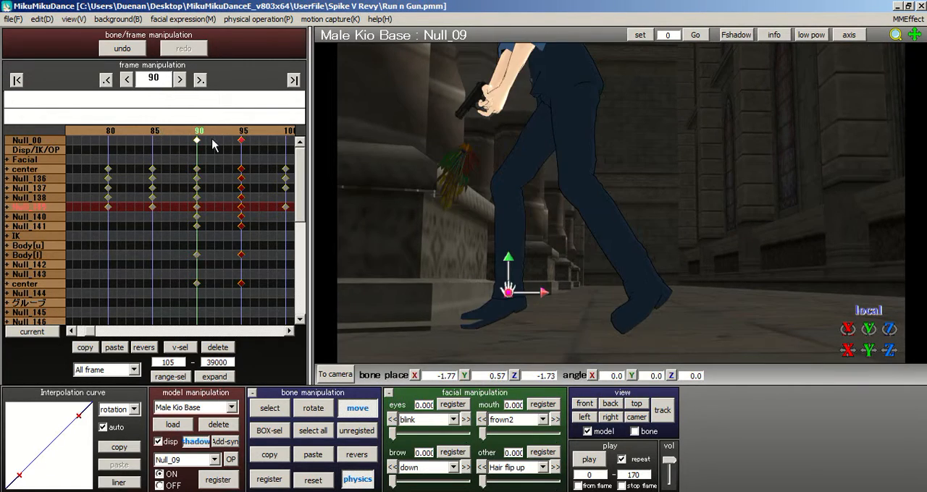
left_click(242, 139)
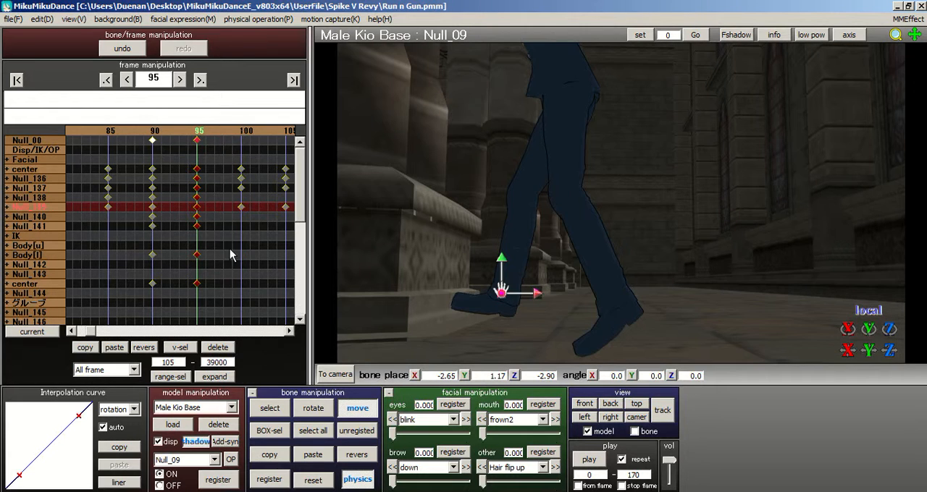
Step: Move the center bone Null_02 to about -6.40, -0.34, -5.11, lowering the body
left_click(269, 408)
left_click(550, 162)
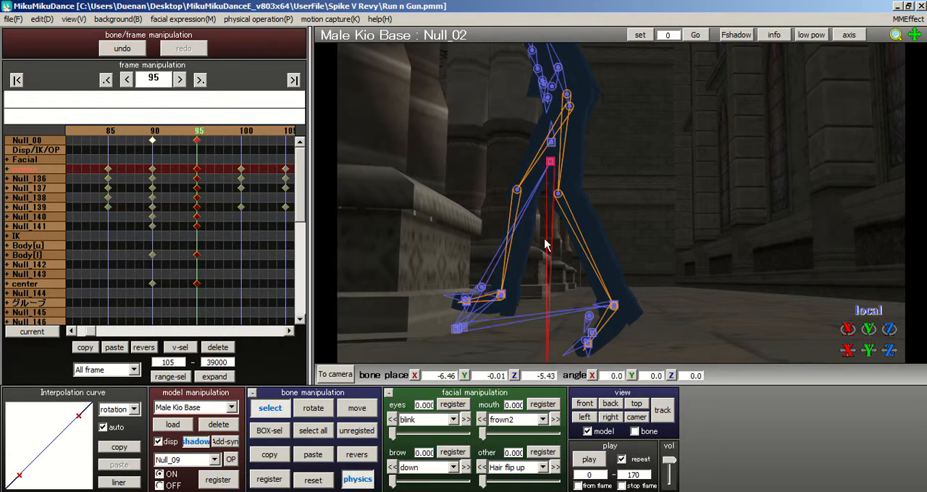
left_click(373, 413)
left_click_drag(550, 157, 548, 181)
Step: Lower the right foot bone Null_09 toward the ground to about -2.55, 0.40, -2.90
left_click(270, 409)
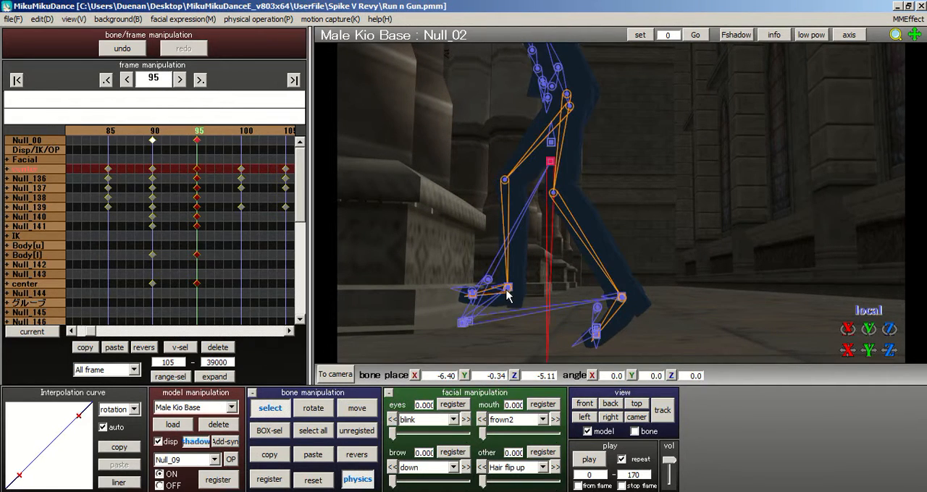
left_click(507, 287)
left_click(357, 409)
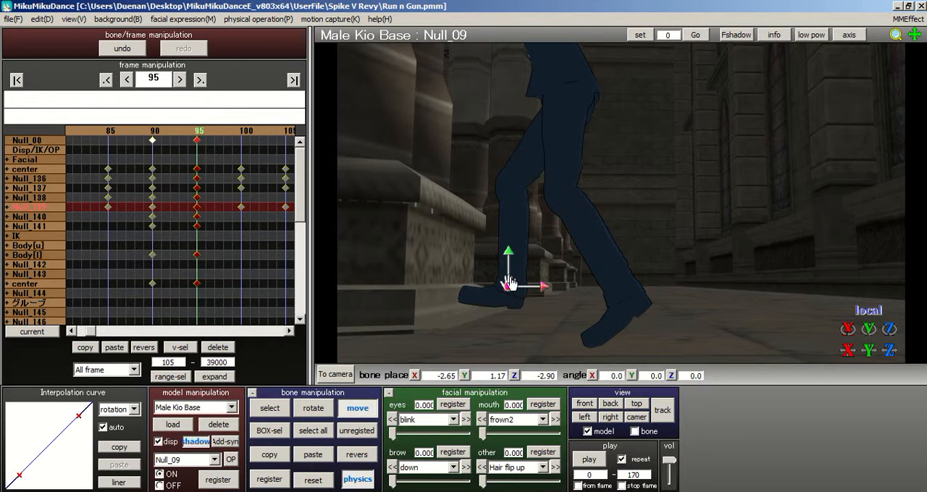
left_click_drag(511, 262, 511, 271)
Step: Shift the center bone Null_02 to about -6.34, -0.63, -4.42
left_click(271, 409)
left_click(552, 163)
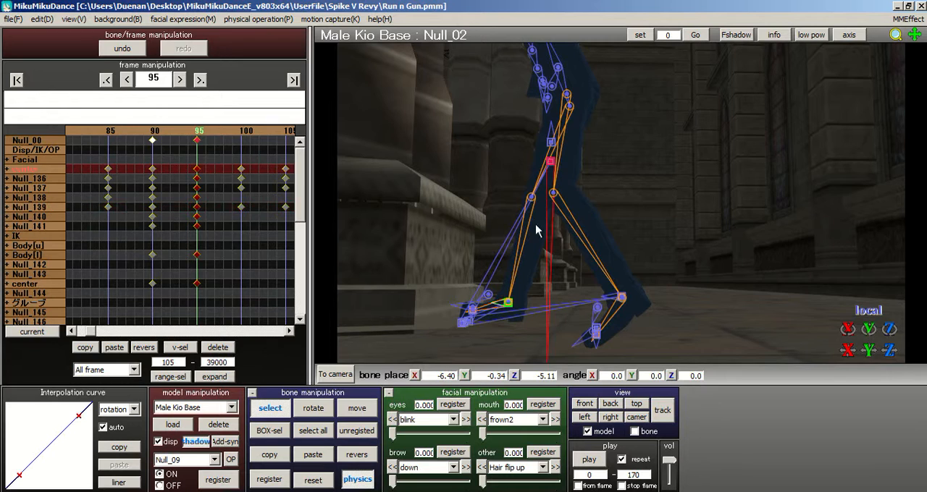
left_click(357, 409)
left_click_drag(543, 166, 539, 166)
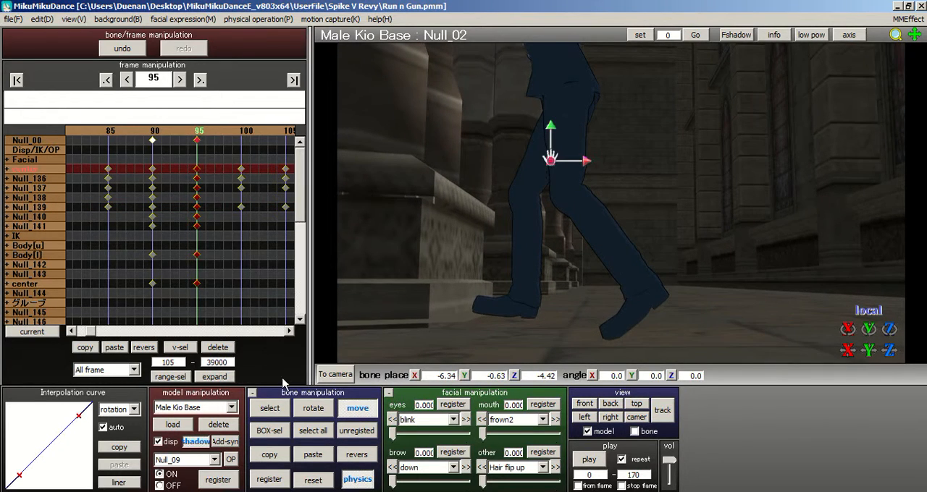
Step: Lower the right foot bone Null_09 slightly to about -2.53, 0.19, -2.90
left_click(270, 408)
left_click(521, 297)
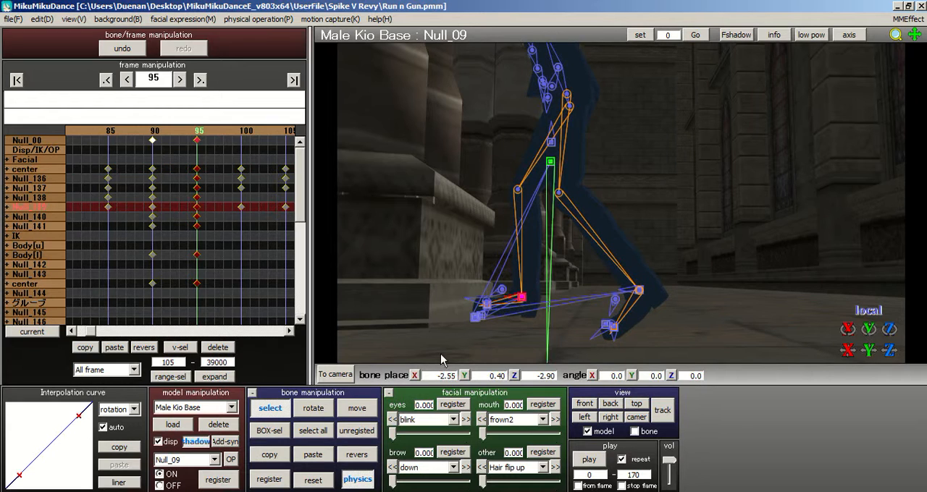
left_click(357, 409)
left_click_drag(525, 267, 522, 273)
Step: Readjust the center bone Null_02 to about -6.30, -0.82, -4.15
left_click(281, 411)
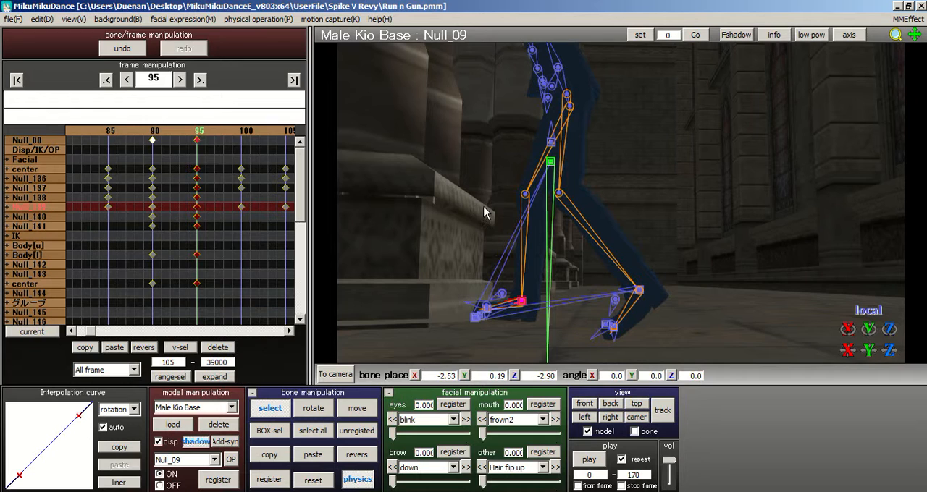
left_click(550, 164)
left_click(356, 409)
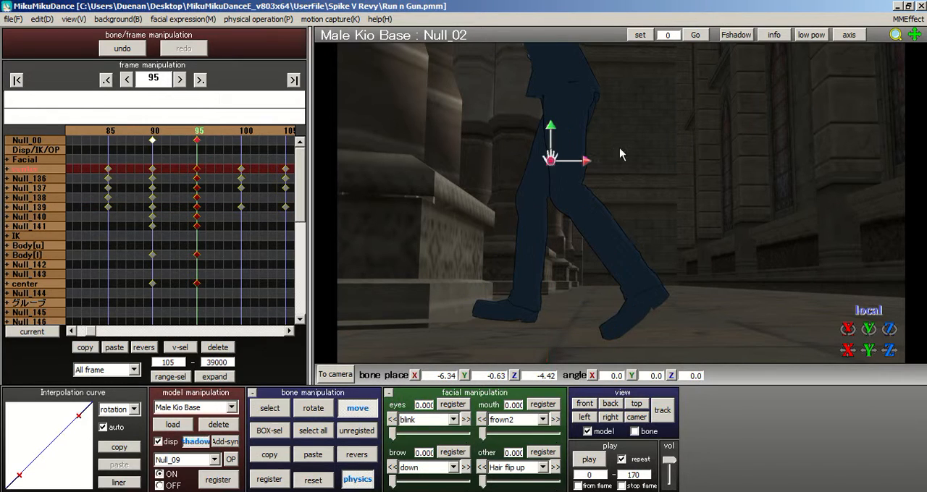
left_click_drag(559, 161, 574, 160)
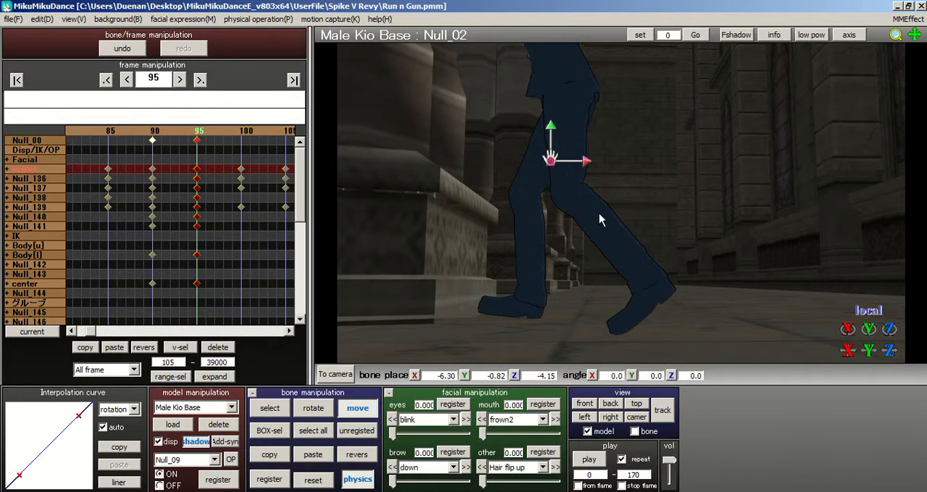
Step: Rotate the right thigh bone Null_14 to about 34.9, 2.6, 16.4 degrees to turn the knee
right_click_drag(641, 169, 721, 170)
right_click_drag(660, 197, 550, 195)
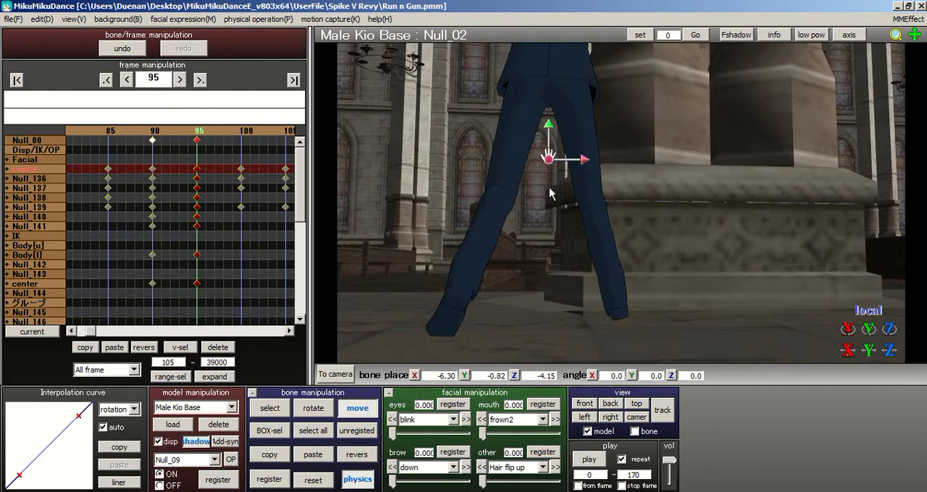
left_click(277, 408)
left_click(575, 96)
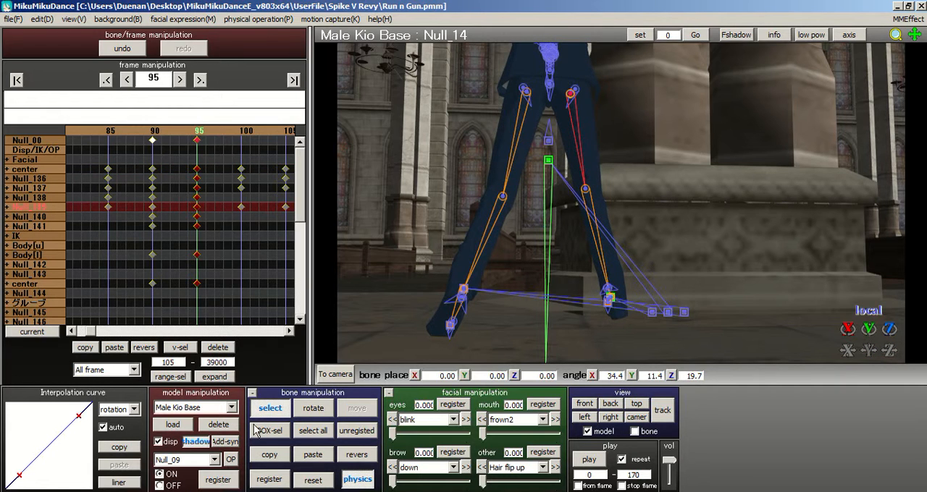
left_click(314, 408)
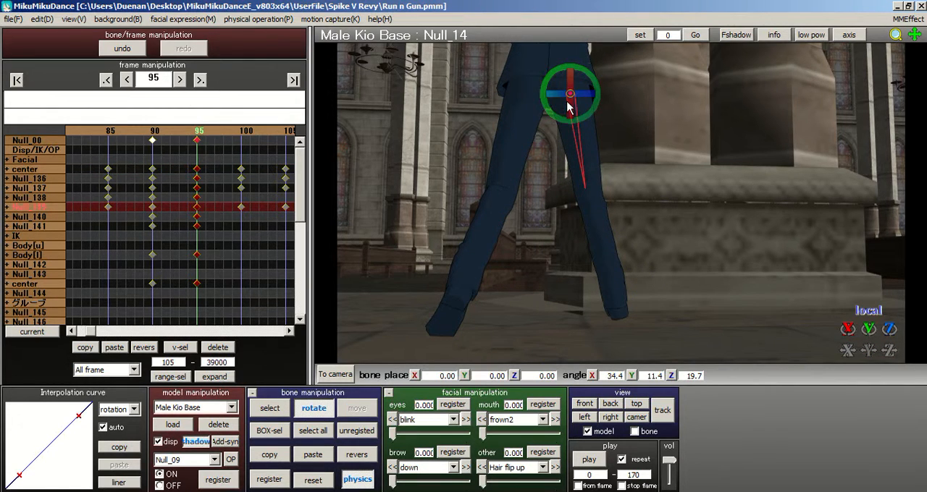
left_click_drag(553, 102, 552, 101)
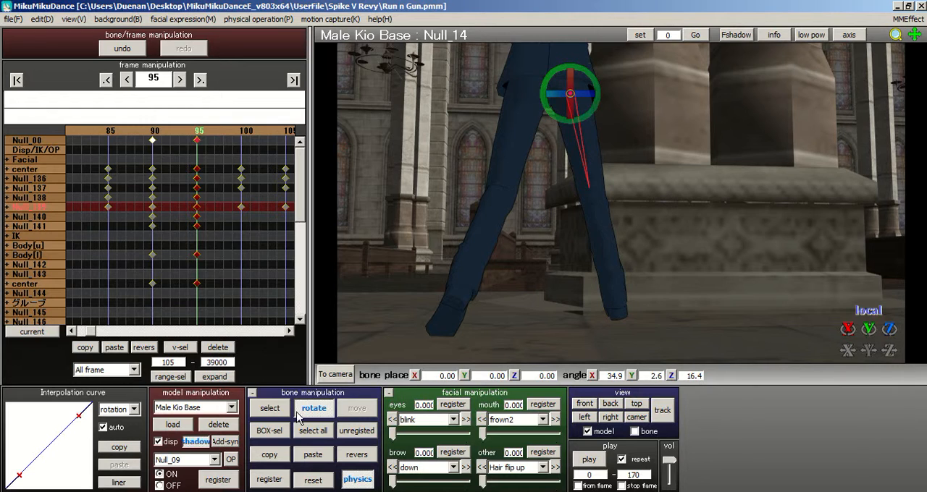
Step: Move the left foot bone Null_12 inward, closer to the right foot
left_click(269, 409)
left_click(463, 289)
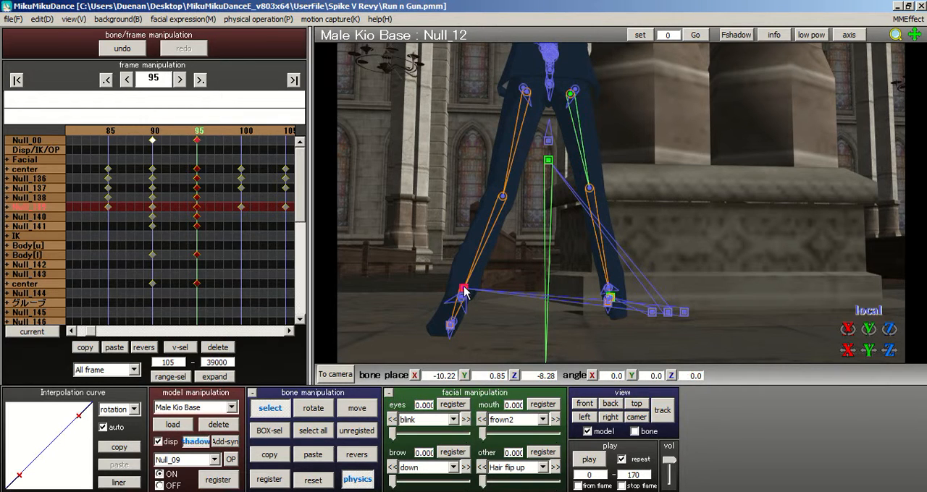
left_click(356, 408)
left_click_drag(503, 290, 516, 296)
Step: Rotate the left thigh bone Null_18 to about -0.2, 14.8, -5.5 degrees
left_click(270, 409)
left_click(525, 93)
left_click(313, 409)
left_click_drag(524, 149, 563, 102)
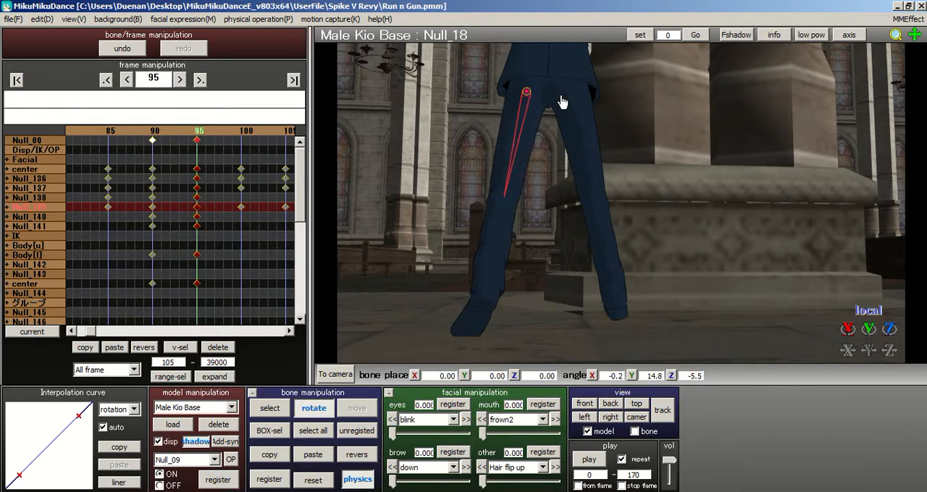
Step: Select all the model's bones and save the project
left_click(313, 430)
left_click(13, 19)
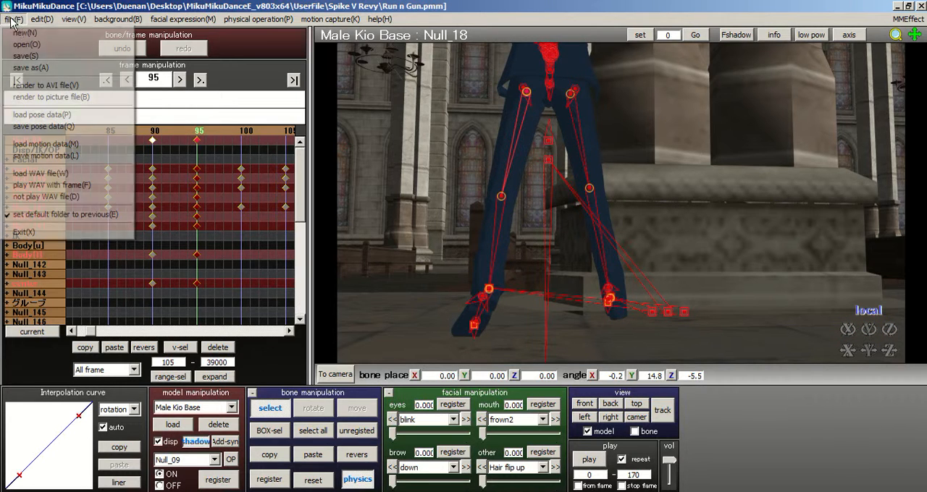
left_click(57, 64)
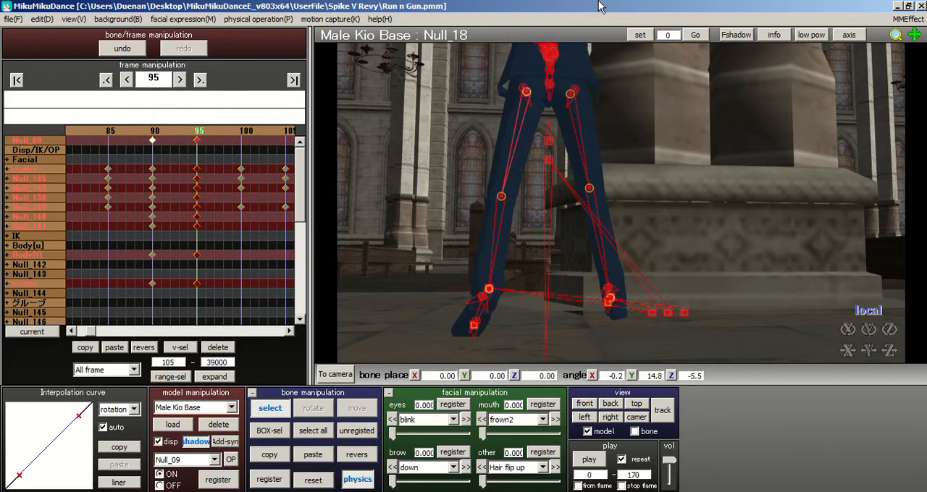
Step: Inspect the head bone Null_82 of the aiming pose from the side and front, and reselect all bones
right_click_drag(537, 202, 594, 217)
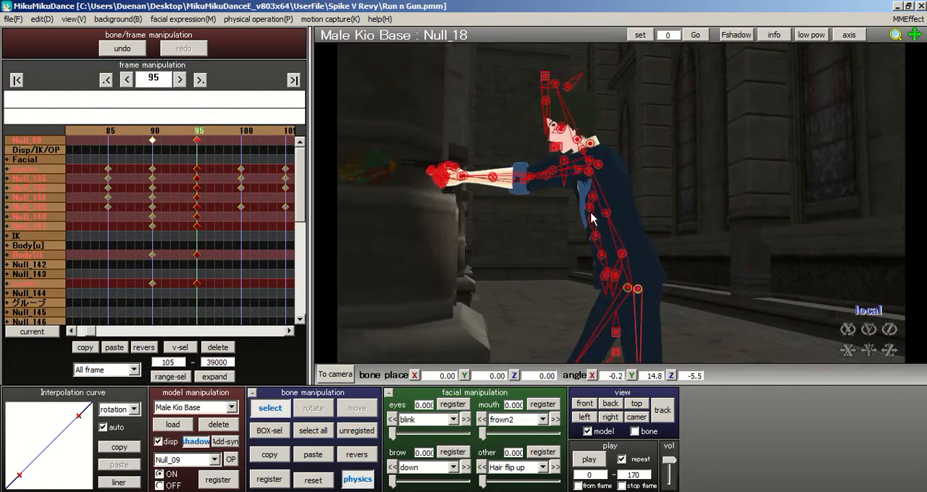
left_click(576, 141)
left_click(311, 407)
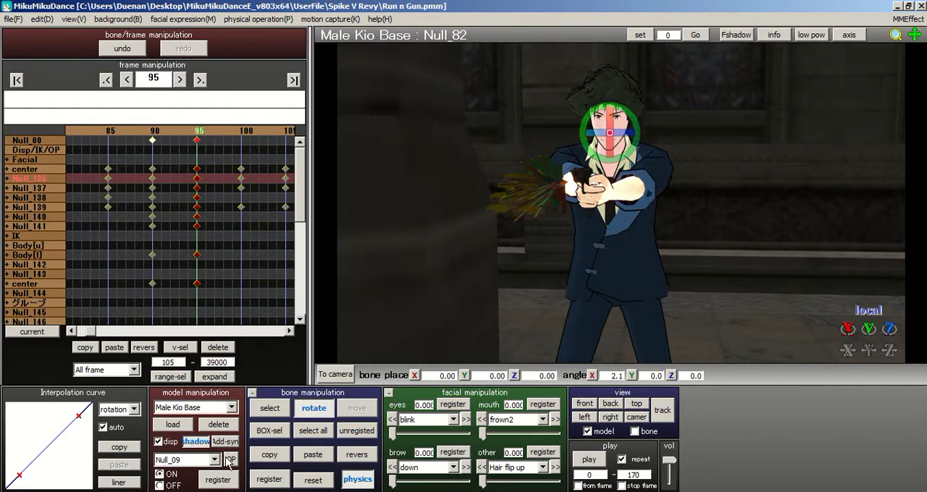
left_click(297, 431)
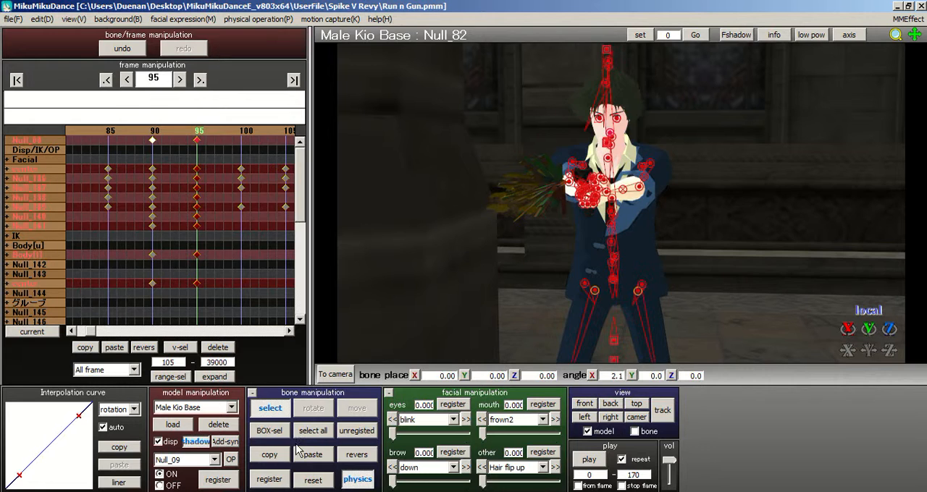
Step: Return to frame 0, switch to camera and accessory editing, and make Muzzle flash model.x the active accessory
left_click(17, 82)
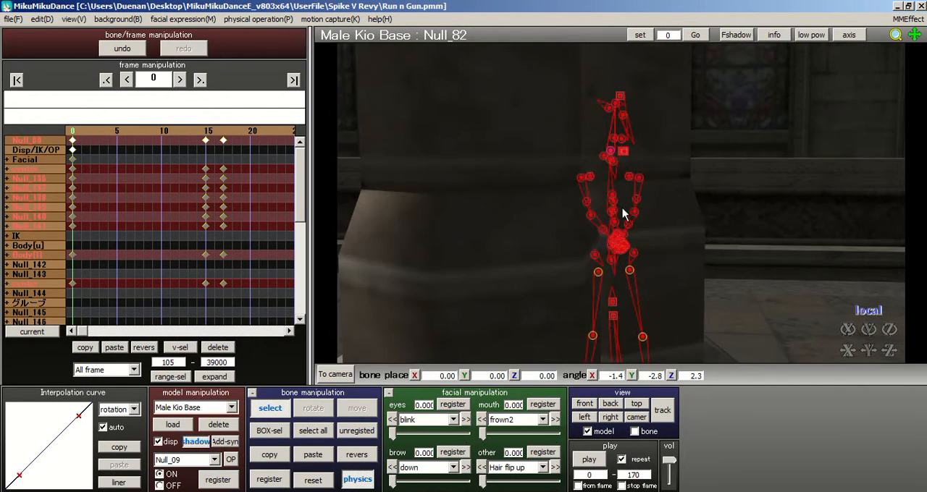
left_click(336, 376)
left_click(683, 407)
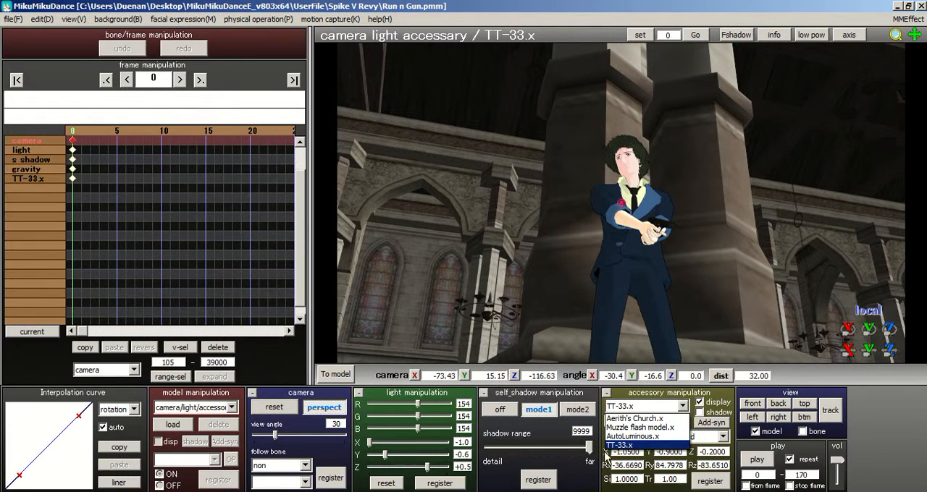
left_click(623, 434)
middle_click_drag(617, 260, 573, 201)
scroll(616, 323, "up", 3)
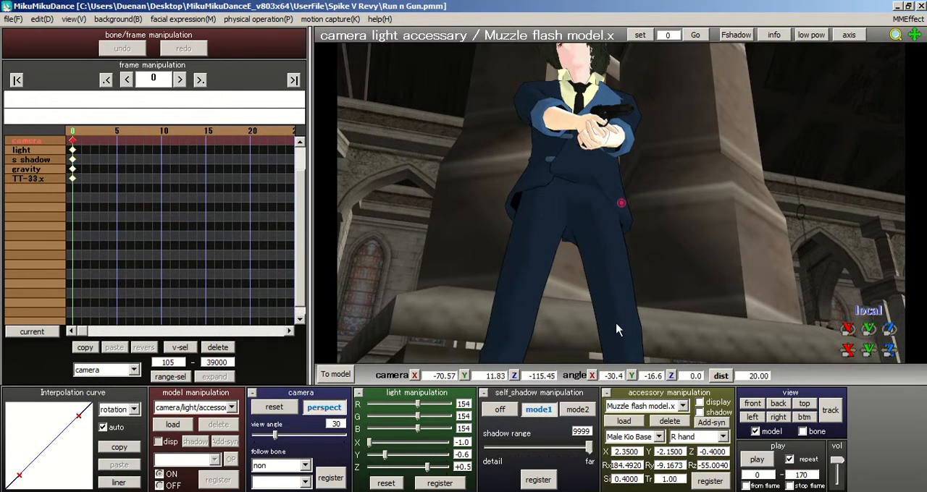
Step: Choose Male Kio Base and its R hand bone as the muzzle flash's attachment target
left_click(672, 438)
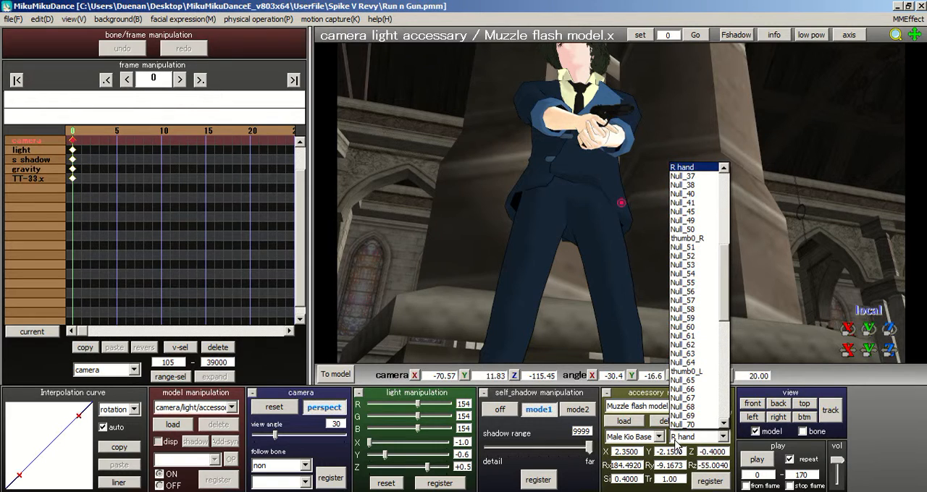
left_click_drag(726, 287, 724, 269)
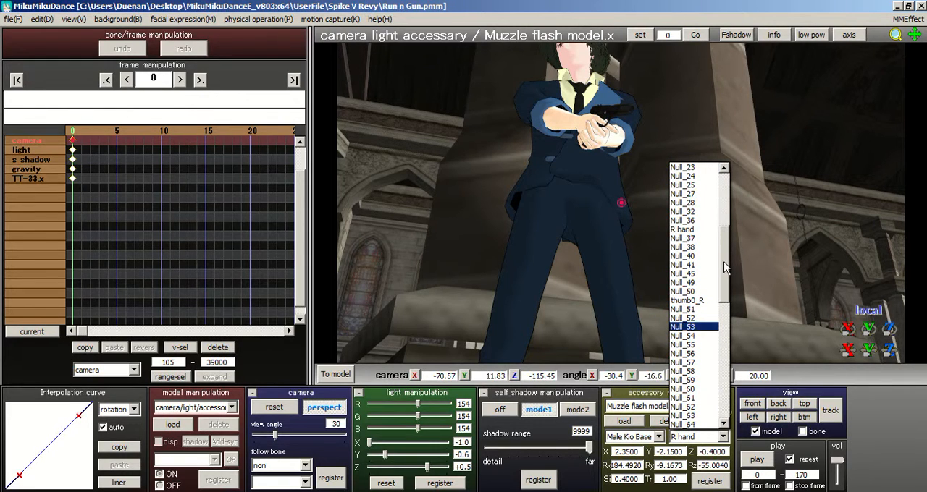
left_click(695, 229)
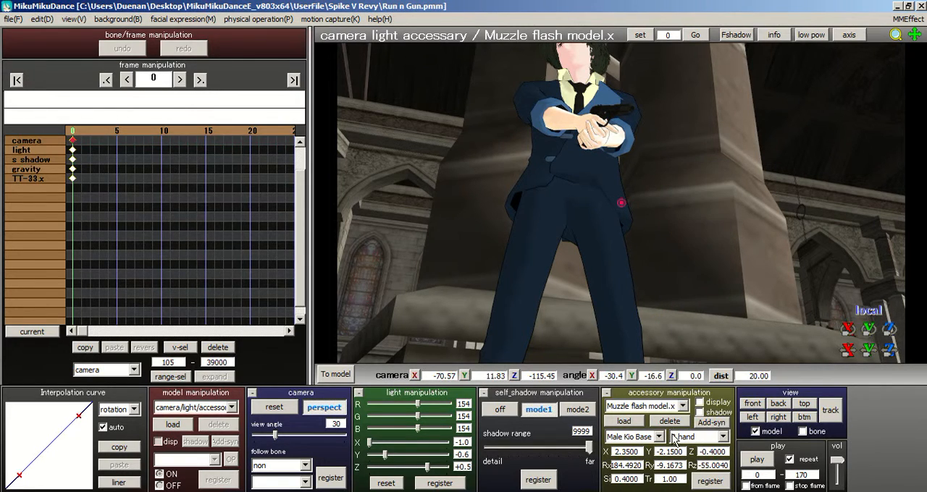
left_click(633, 437)
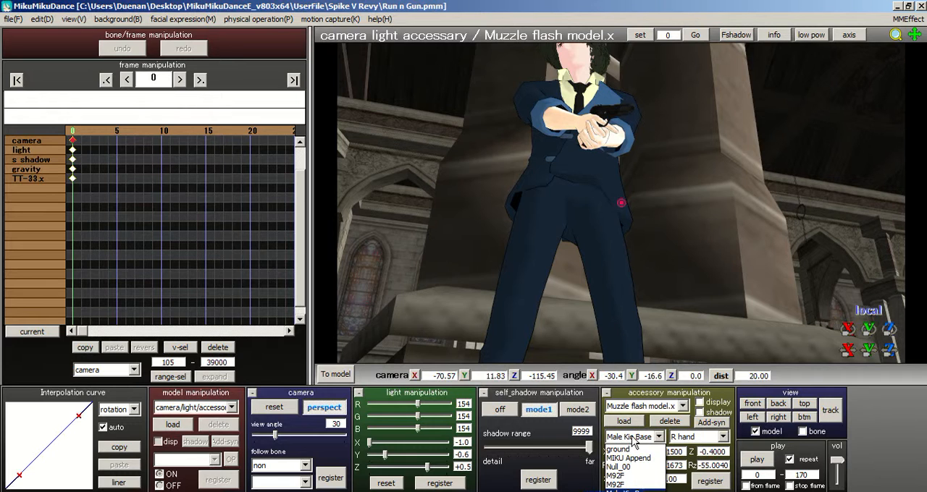
left_click(636, 485)
left_click(677, 438)
left_click_drag(726, 232, 723, 271)
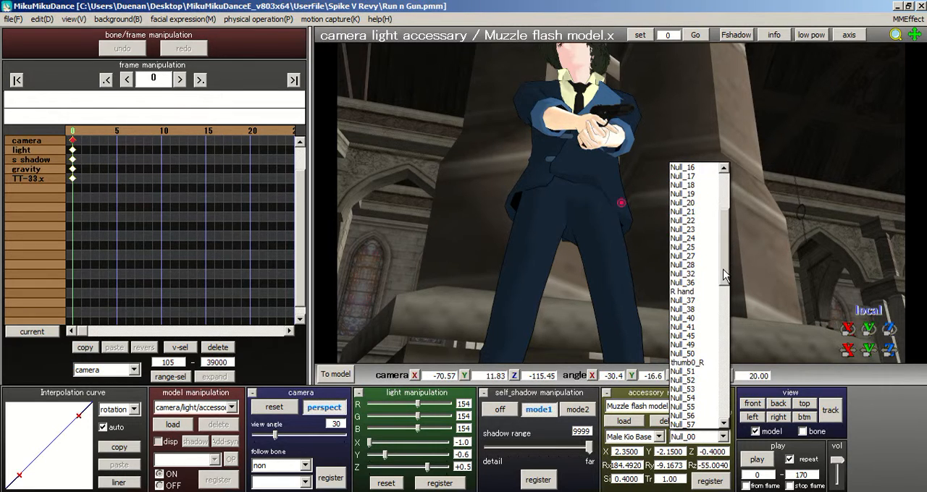
left_click(685, 292)
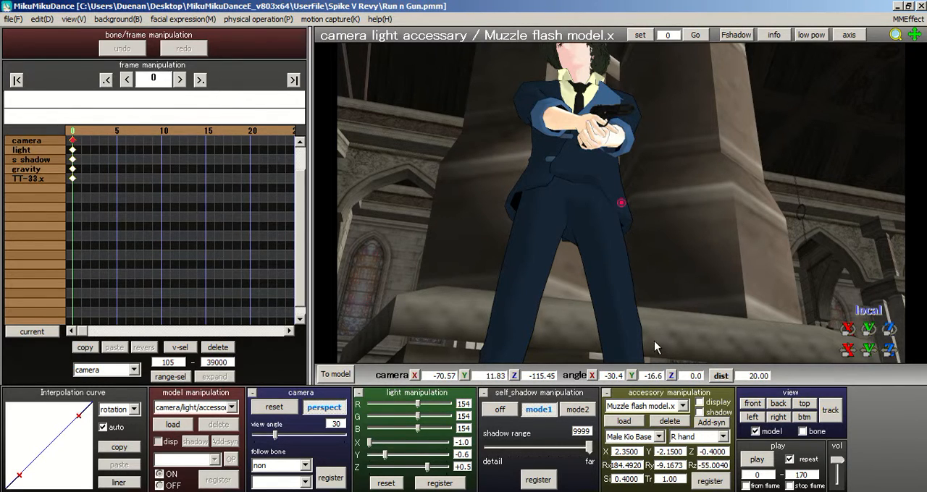
Step: Reassign the muzzle flash accessory to the R hand bone of Male Kio Base and register the attachment
left_click(657, 438)
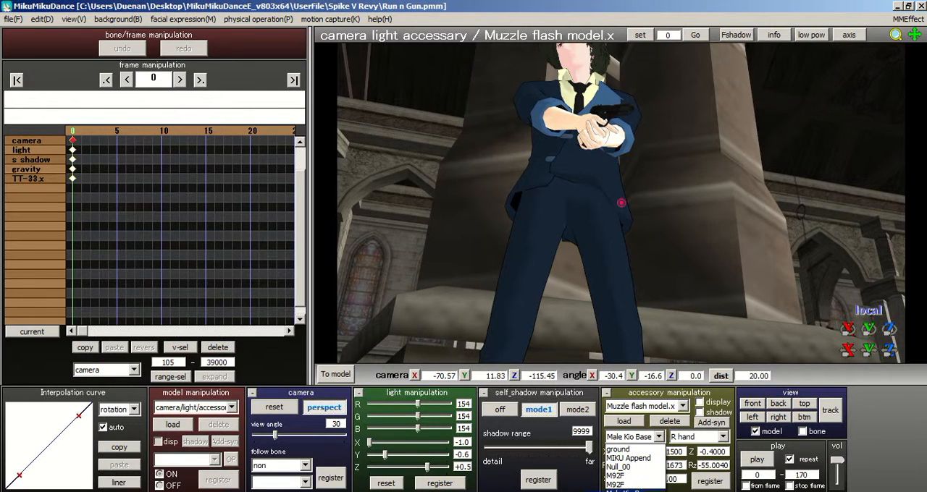
left_click(619, 467)
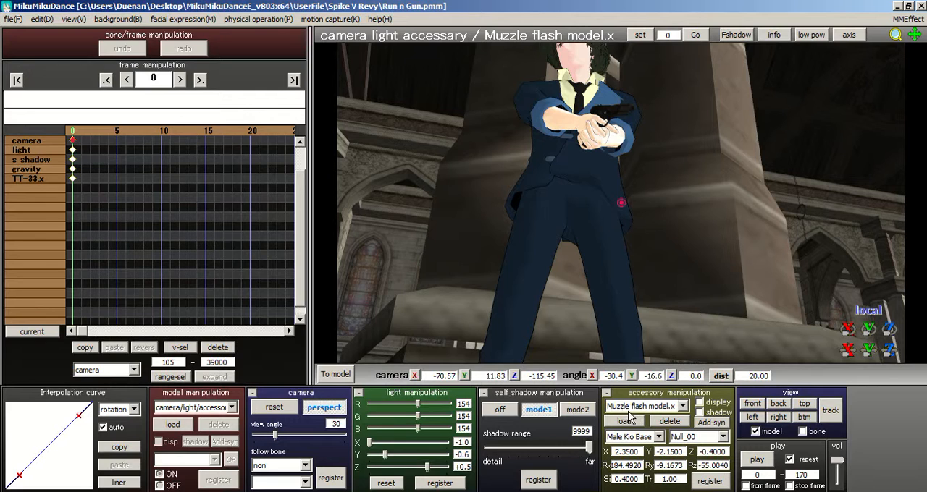
left_click(650, 435)
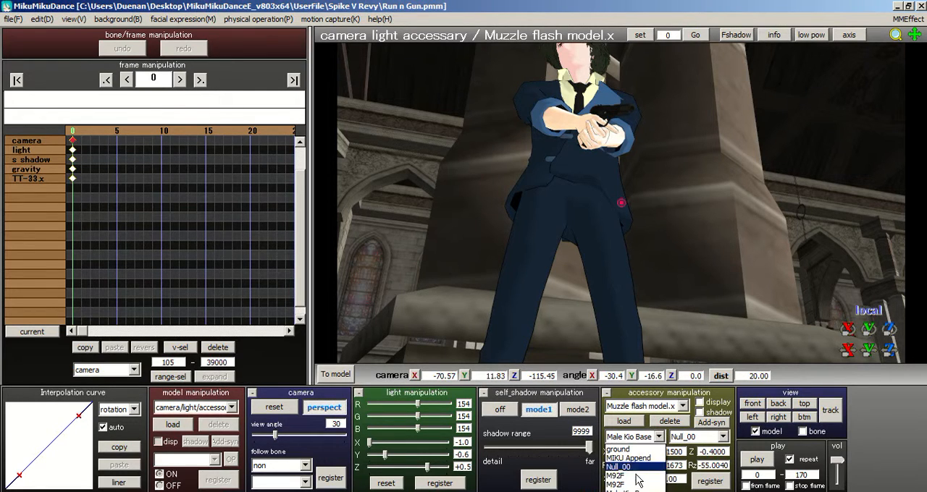
left_click(637, 491)
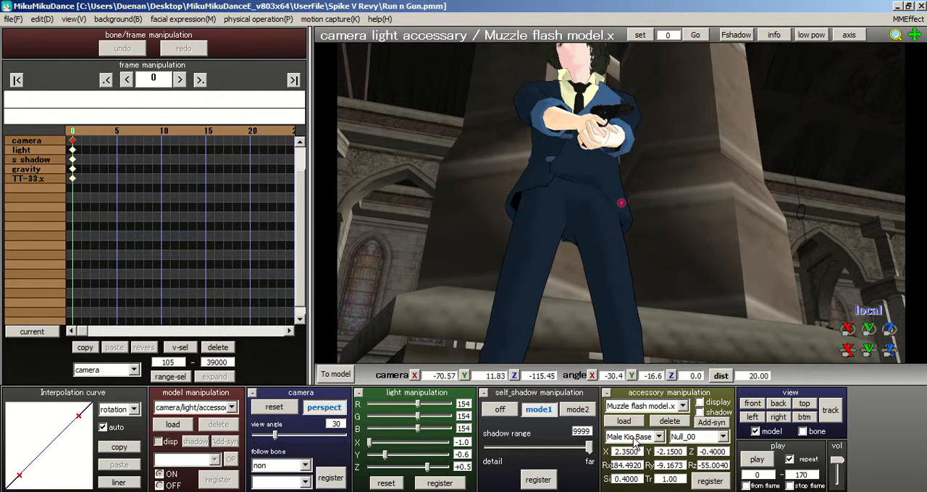
left_click(679, 438)
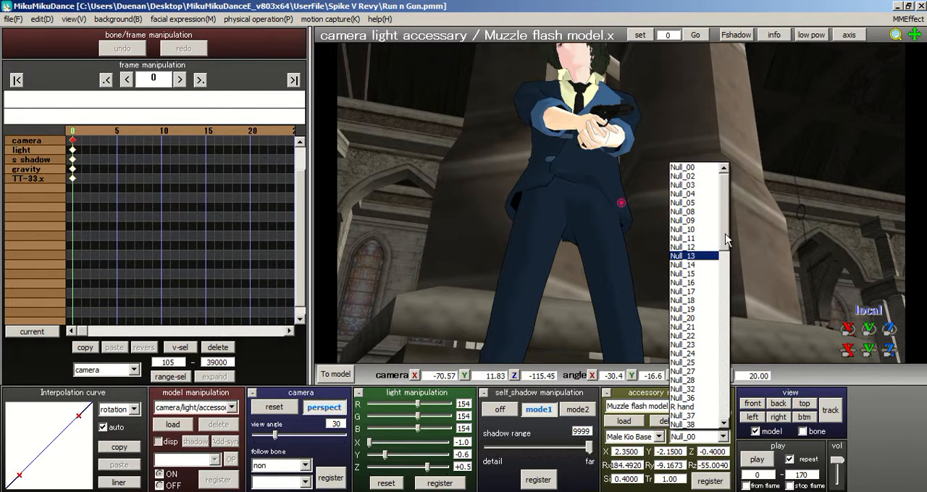
scroll(730, 246, "down", 1)
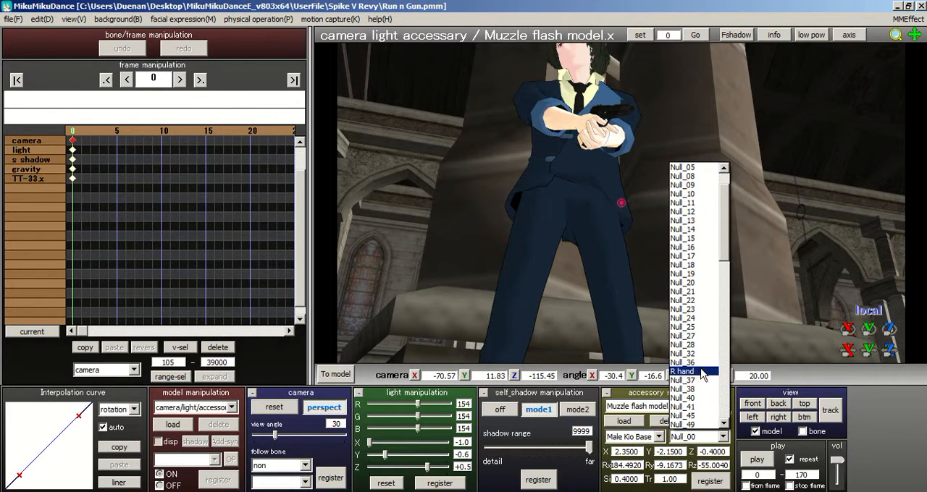
left_click(704, 439)
left_click(704, 438)
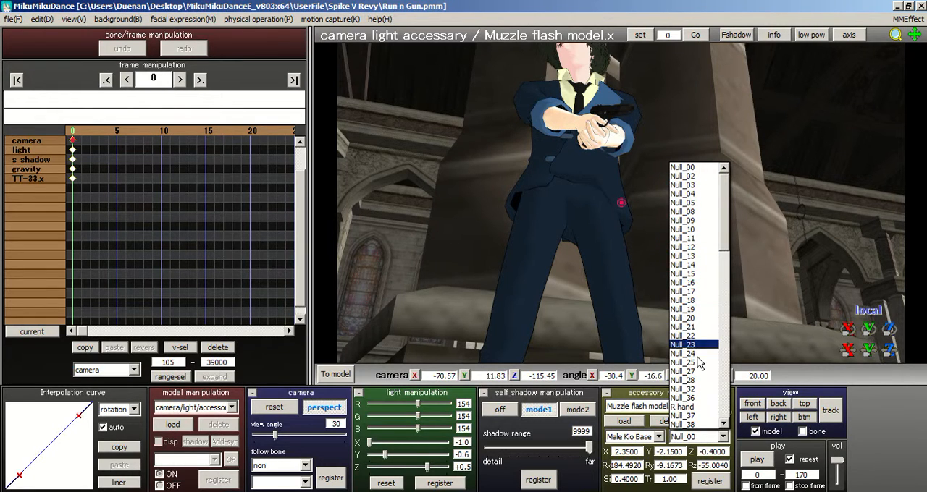
left_click(695, 408)
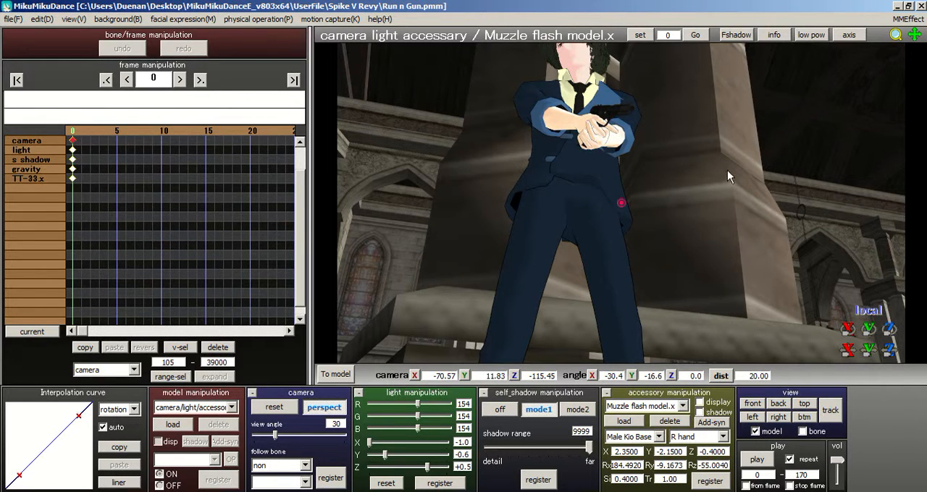
left_click(713, 483)
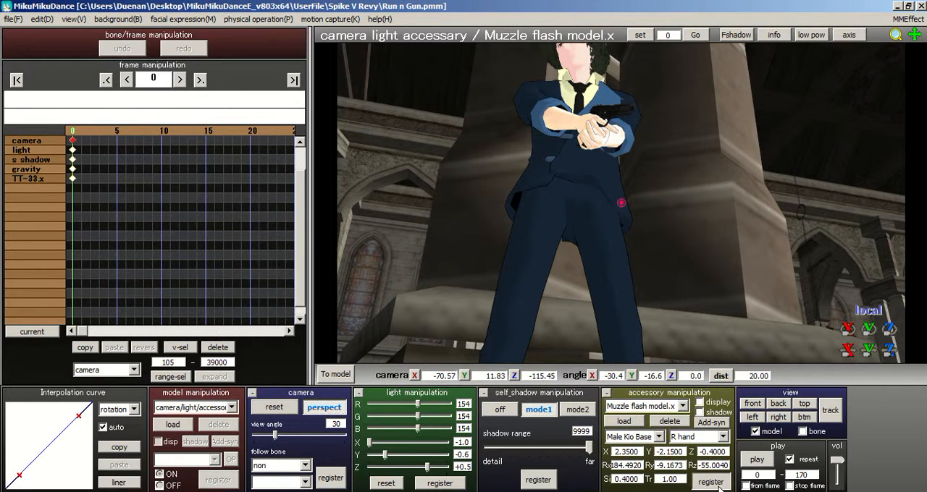
right_click_drag(592, 177, 631, 233)
scroll(632, 233, "up", 3)
middle_click_drag(632, 233, 614, 292)
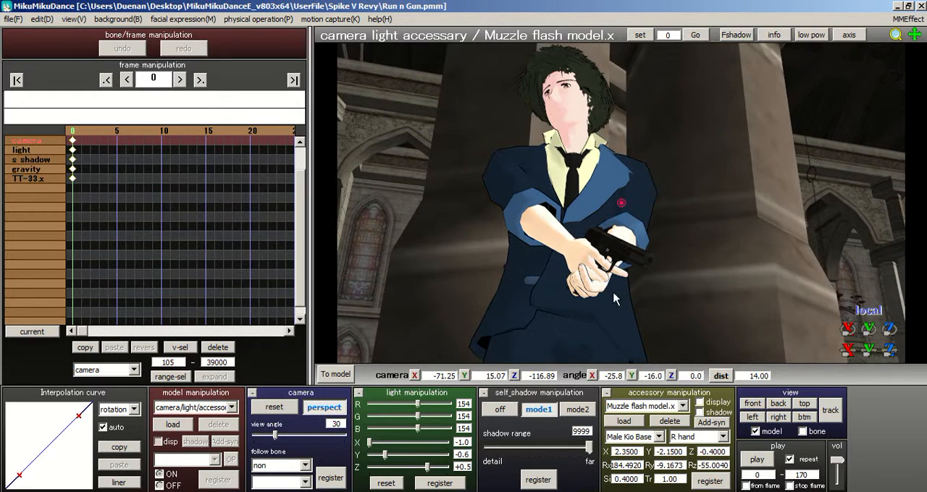
left_click(714, 483)
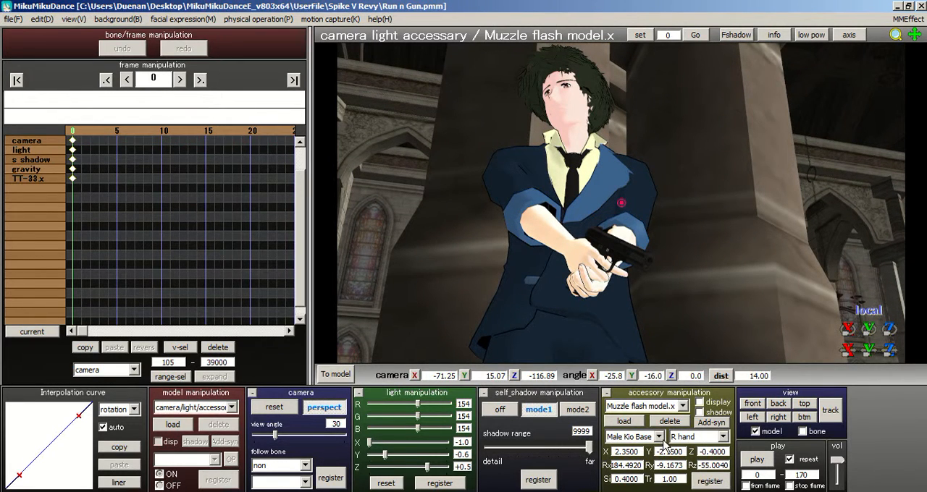
Step: Set the muzzle flash's X, Y, Z position and Rx, Ry, Rz rotation all to 0 and register them
left_click_drag(643, 451, 525, 452)
type("0")
left_click_drag(681, 452, 656, 452)
type("0")
type("0")
left_click_drag(726, 452, 656, 465)
type("00")
double_click(636, 465)
type("0")
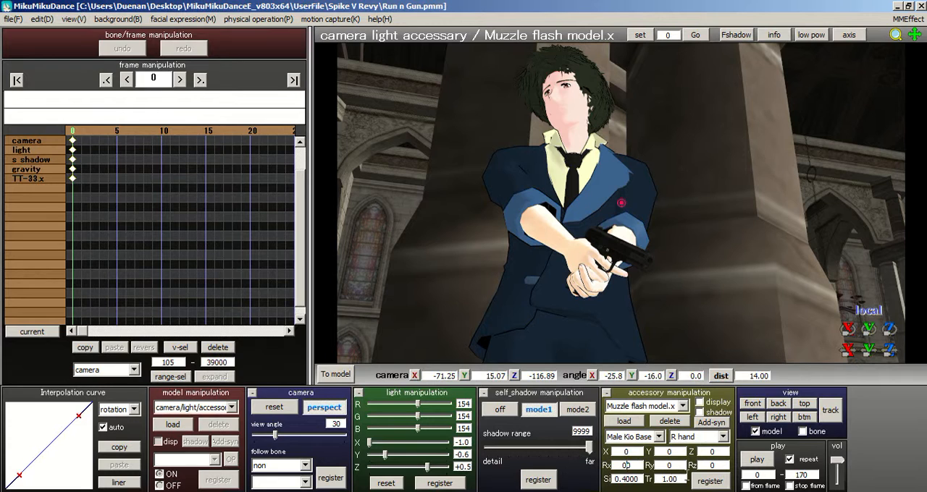
left_click(706, 485)
Step: Turn on the display of the muzzle flash accessory and view it at the right hand from several angles
right_click_drag(646, 250, 650, 289)
left_click(668, 402)
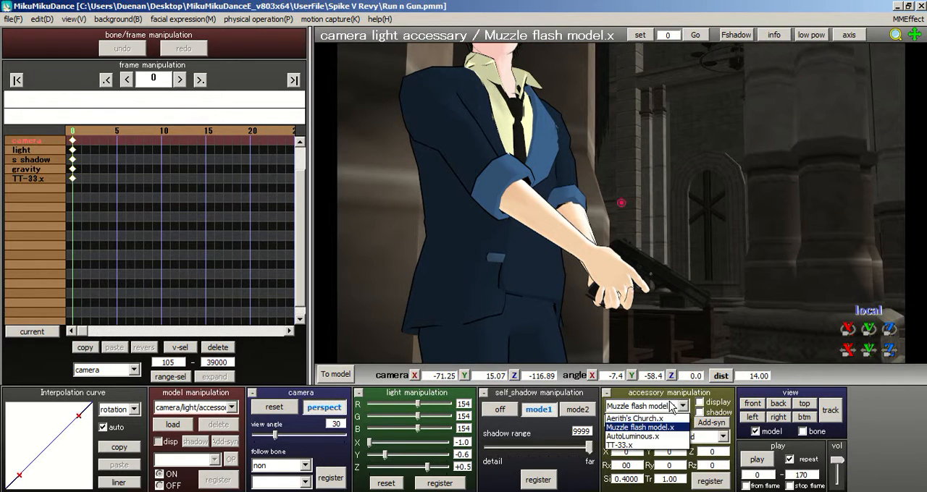
left_click(683, 409)
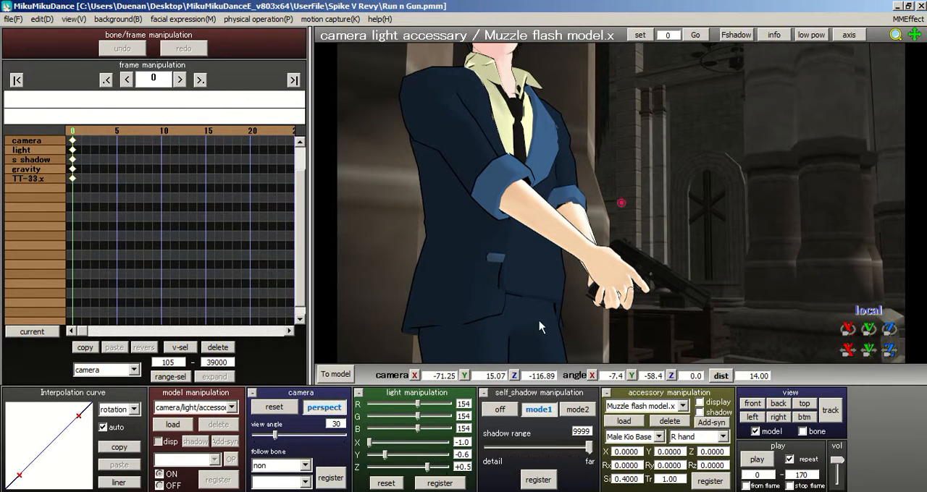
left_click(700, 404)
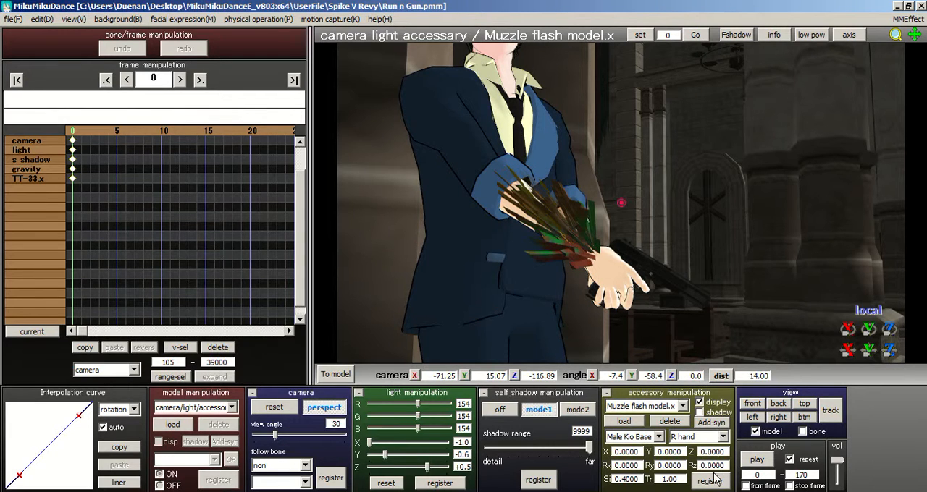
right_click_drag(714, 320, 628, 316)
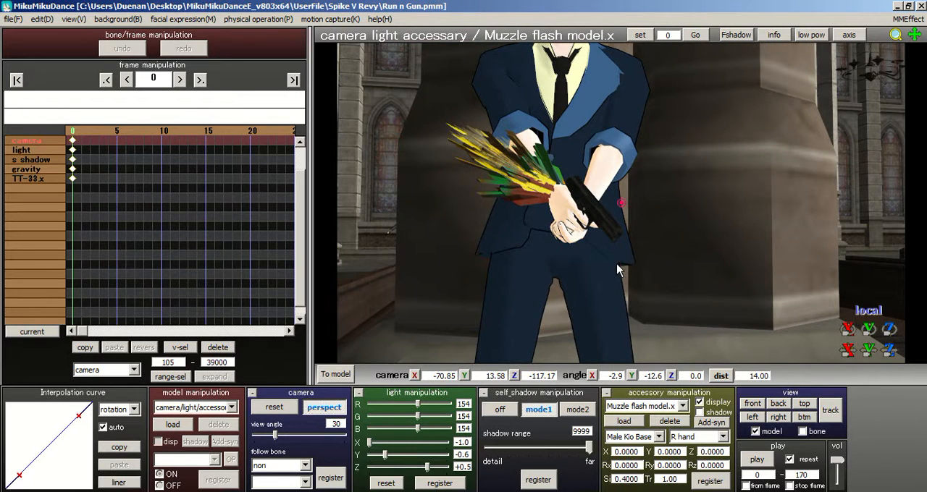
right_click_drag(617, 265, 604, 288)
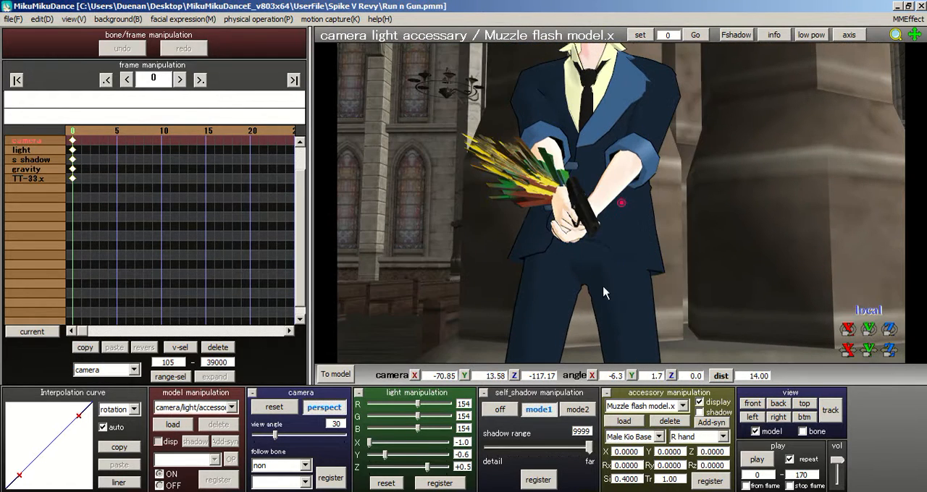
Step: Register the muzzle flash at scale 1, and register it again at scale .4
double_click(627, 479)
type("1")
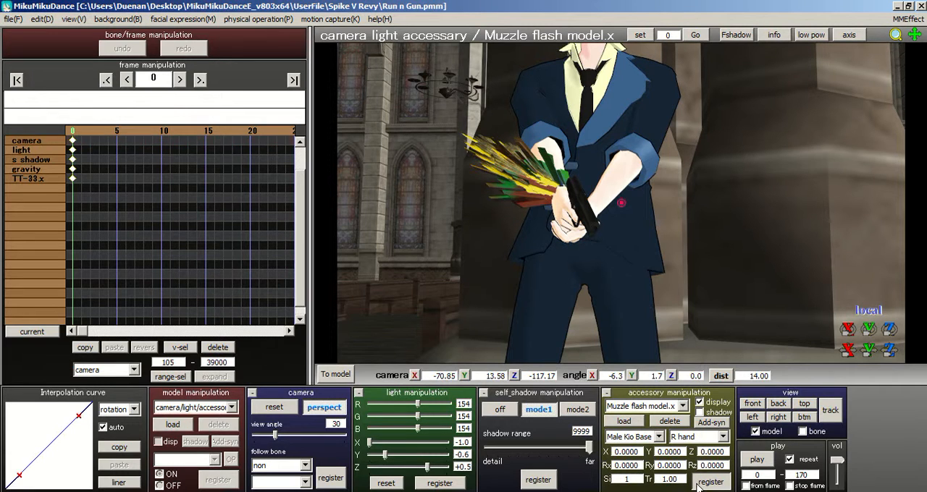
left_click(700, 482)
mouse_move(578, 224)
right_mouse_down()
mouse_move(654, 230)
mouse_move(586, 234)
right_mouse_up()
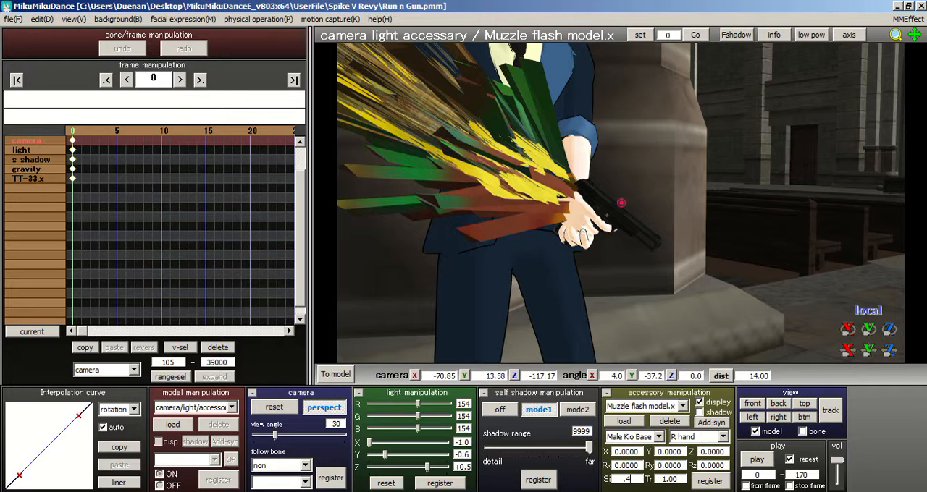
left_click(710, 483)
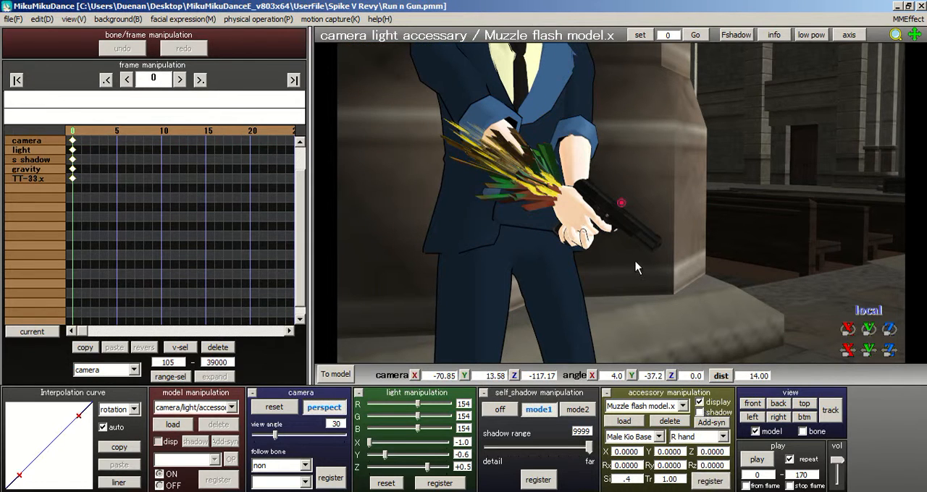
right_click_drag(636, 268, 646, 269)
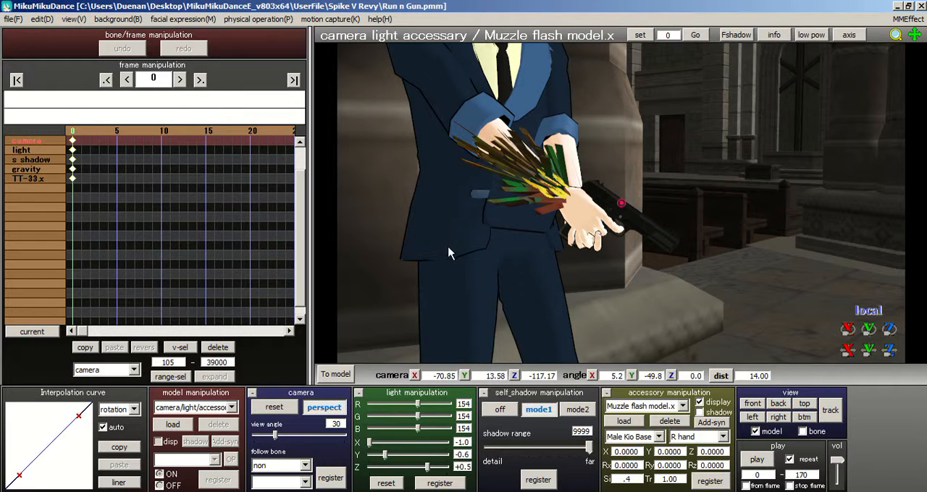
scroll(535, 228, "up", 6)
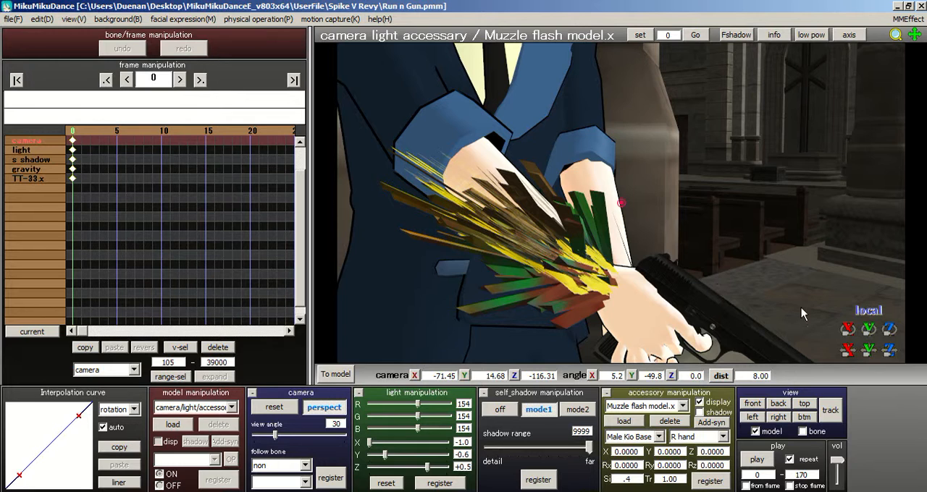
left_click(624, 421)
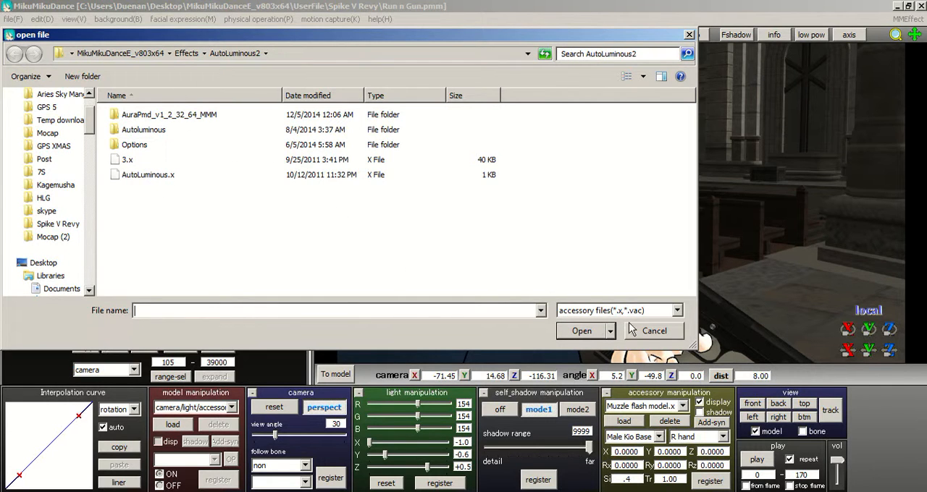
left_click(663, 334)
middle_click_drag(650, 250, 642, 221)
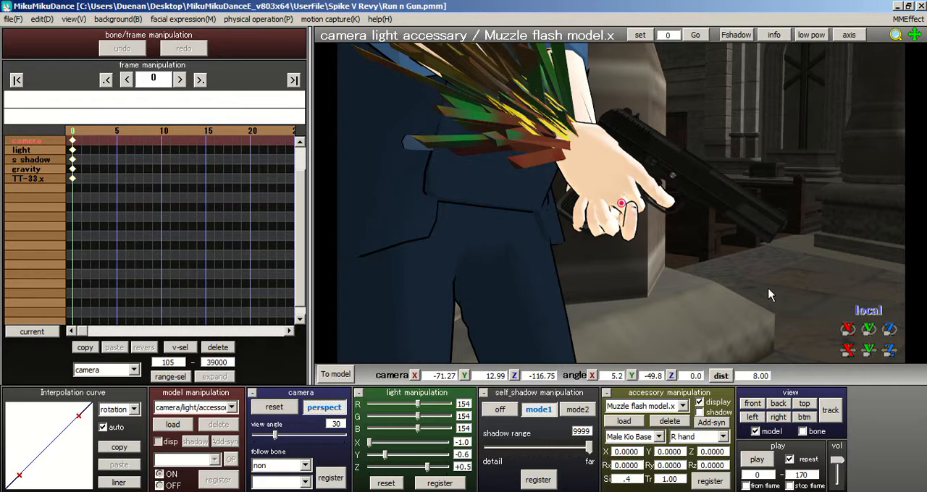
middle_click_drag(723, 249, 574, 178)
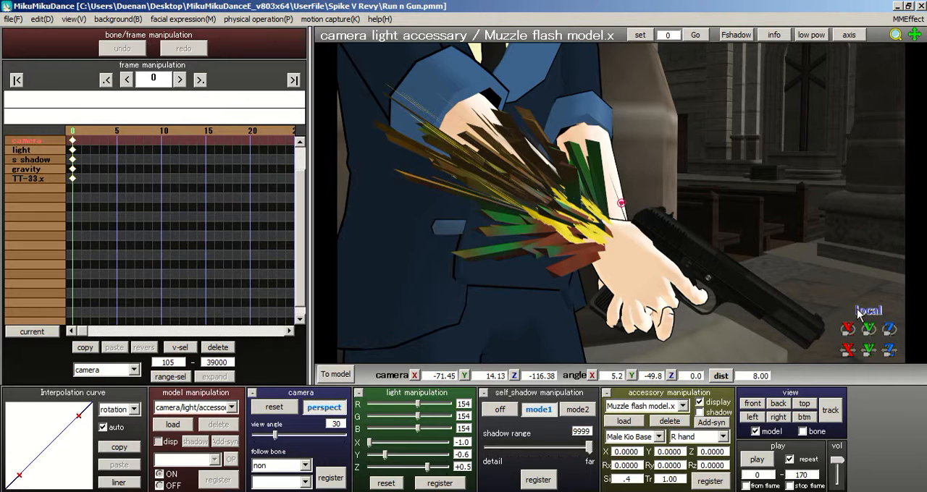
right_click_drag(767, 262, 790, 256)
Step: Try to move the muzzle flash accessory along its own axes to the gun barrel, at X -1.25, Y -1.6, Z -0.25
left_click(878, 315)
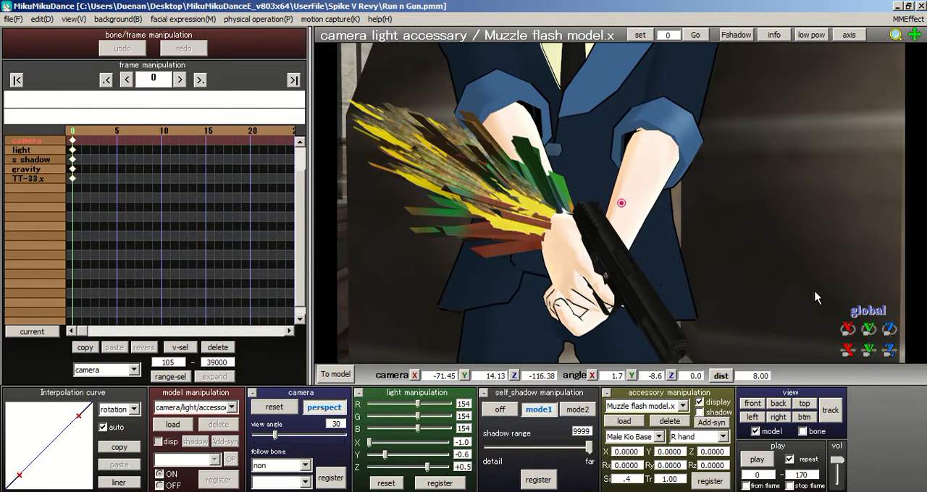
right_click_drag(730, 240, 727, 242)
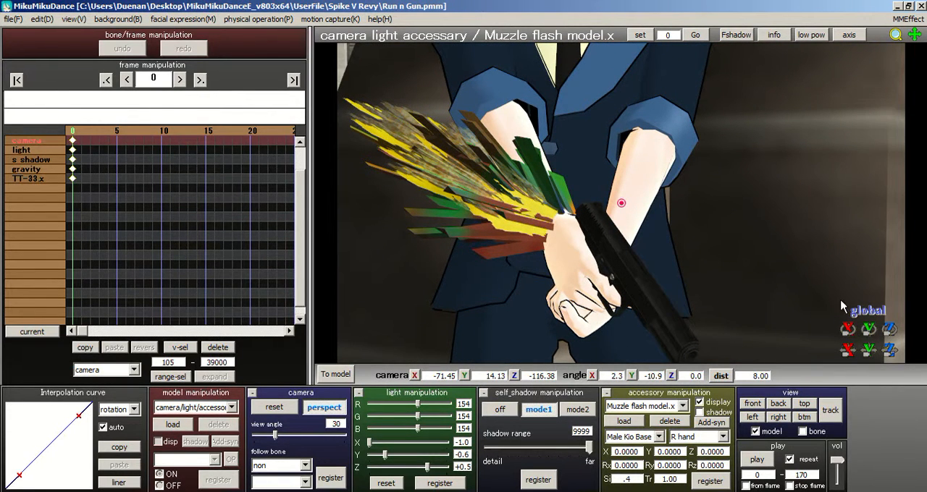
left_click(868, 312)
middle_click_drag(816, 295, 815, 292)
right_click_drag(790, 278, 814, 287)
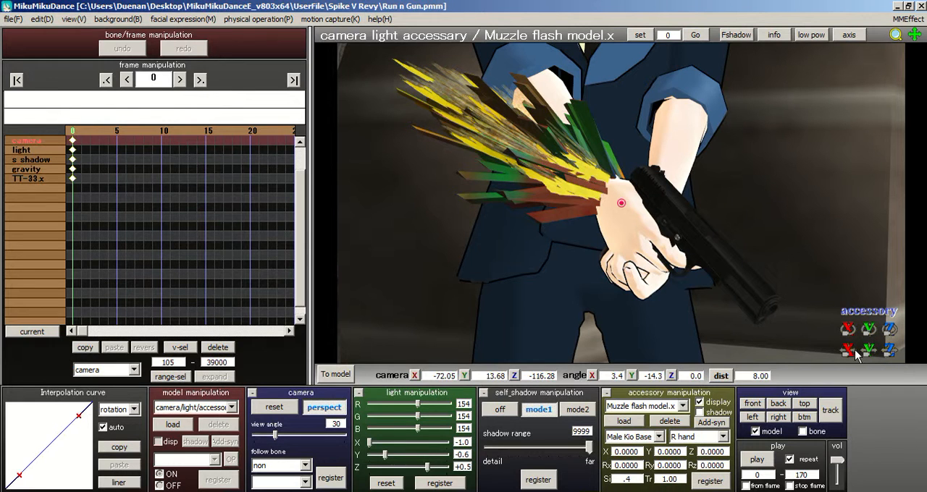
left_click(849, 351)
left_click_drag(849, 351, 872, 382)
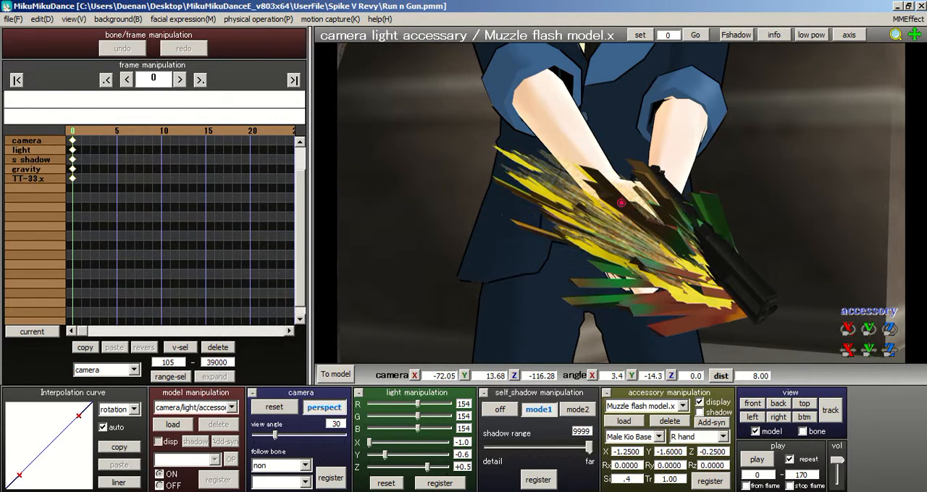
right_click_drag(825, 326, 693, 304)
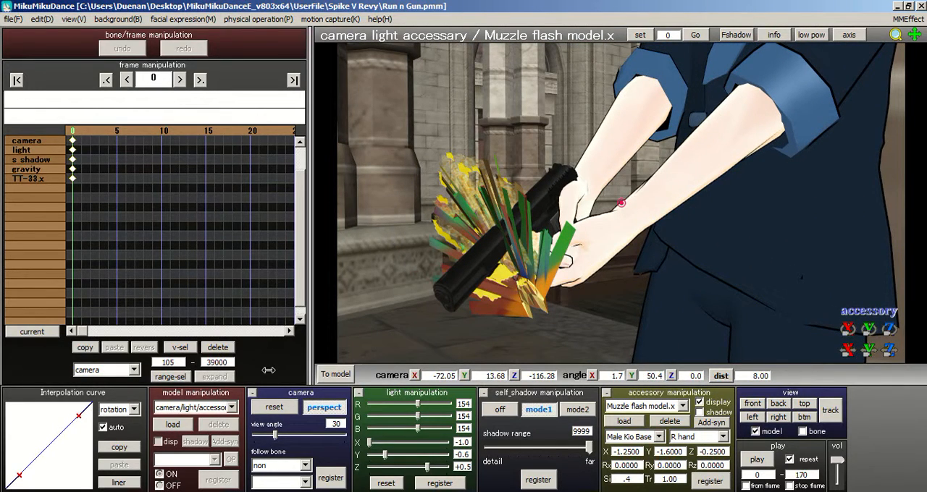
Step: Reset the selected bones of Male Kio Base to their default pose at frame 1 and register them
left_click(331, 374)
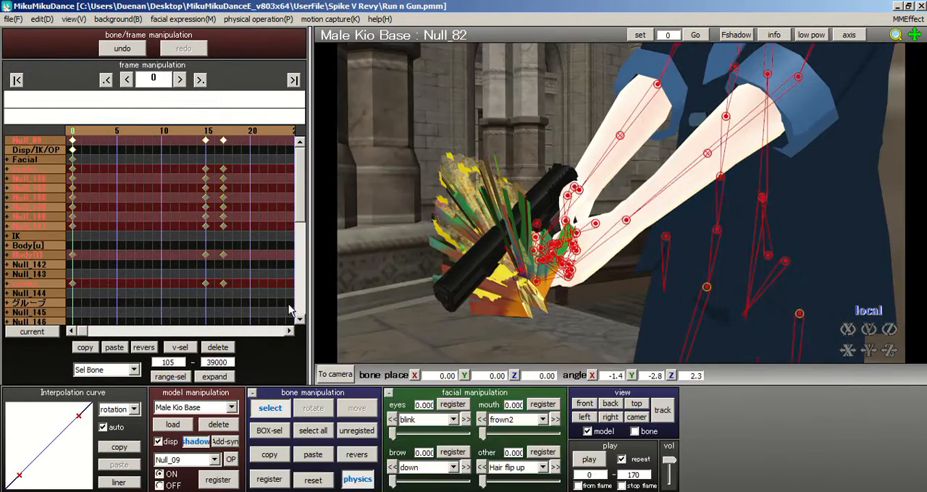
left_click(80, 136)
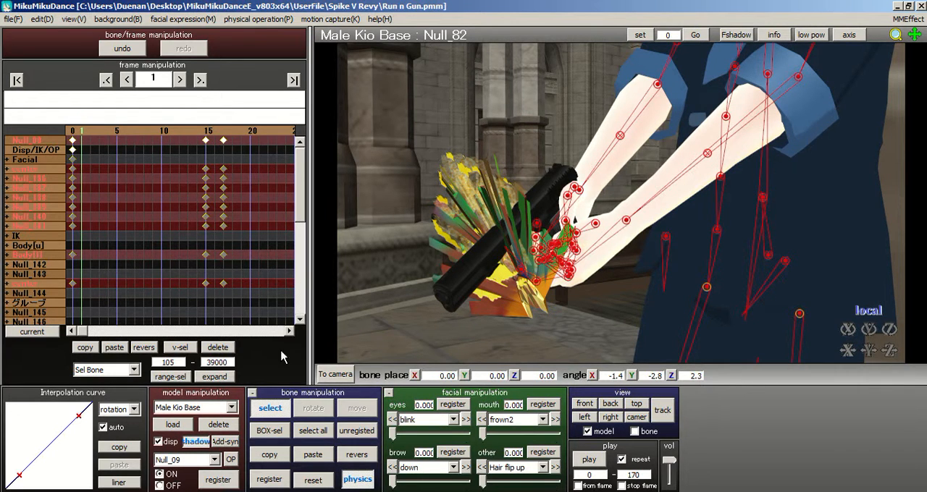
left_click(319, 483)
scroll(544, 315, "up", 5)
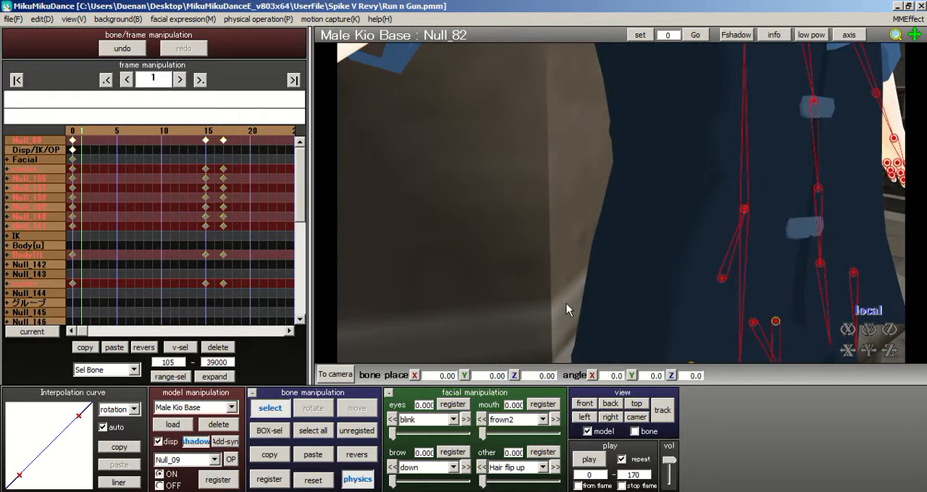
scroll(567, 310, "down", 5)
left_click(268, 479)
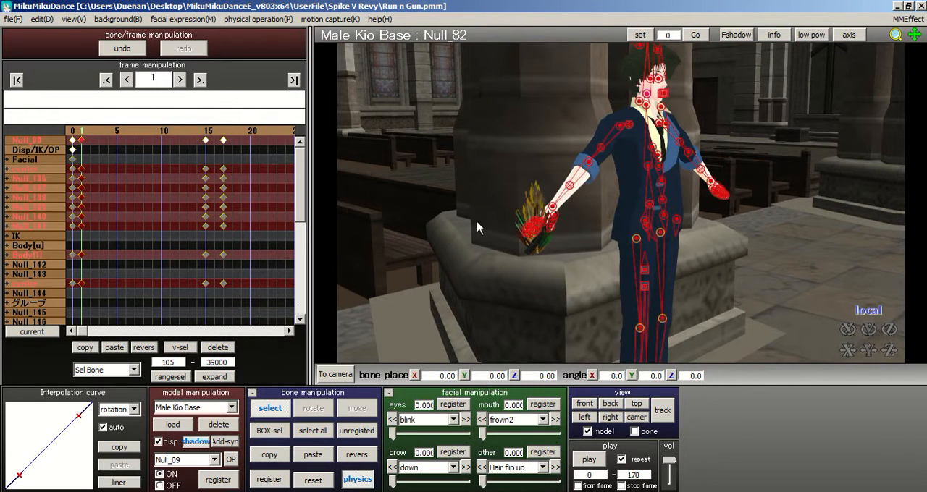
scroll(477, 222, "up", 5)
middle_click_drag(482, 222, 672, 197)
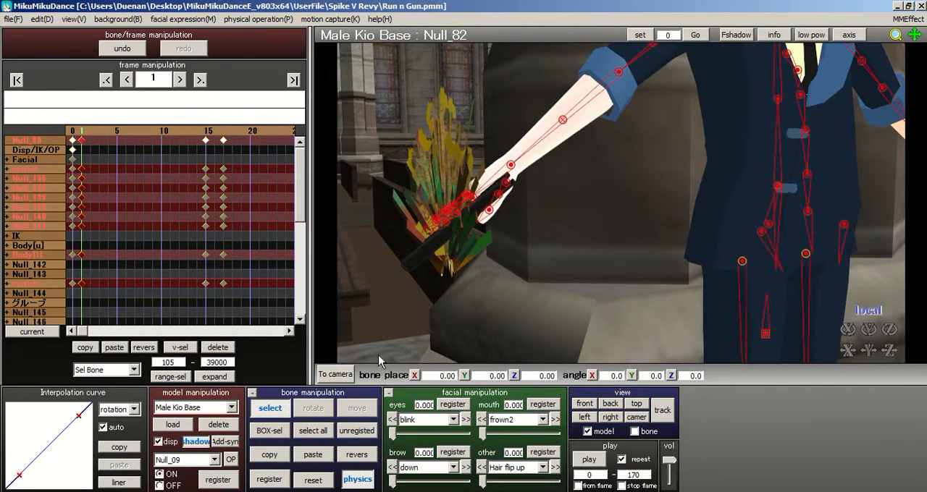
Step: Move the muzzle flash accessory from the right hand toward the gun's muzzle, using the accessory's own axes
left_click(334, 374)
right_click_drag(571, 219, 554, 305)
scroll(601, 269, "up", 6)
scroll(554, 267, "up", 3)
middle_click_drag(553, 268, 584, 257)
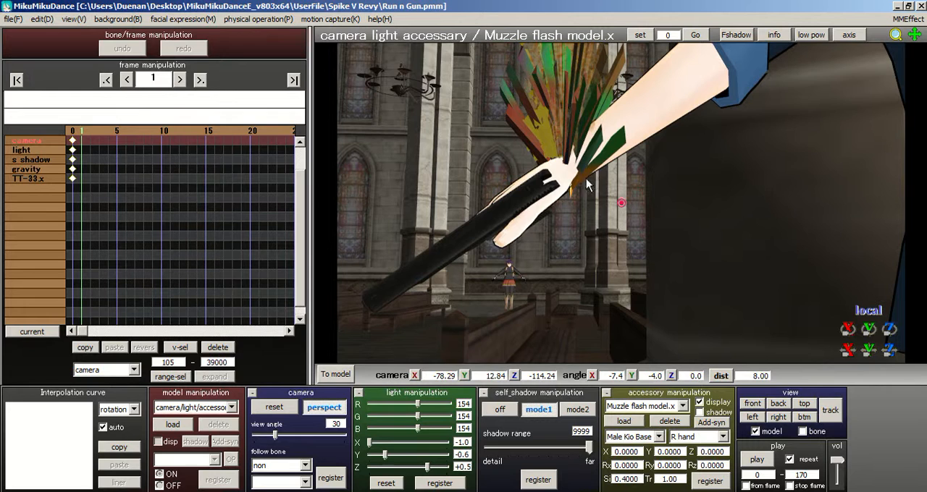
scroll(701, 270, "down", 3)
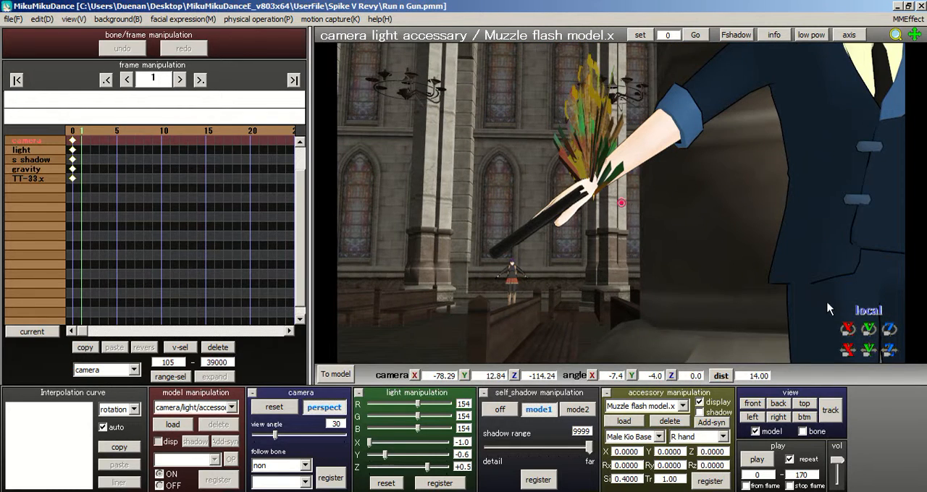
scroll(829, 308, "up", 3)
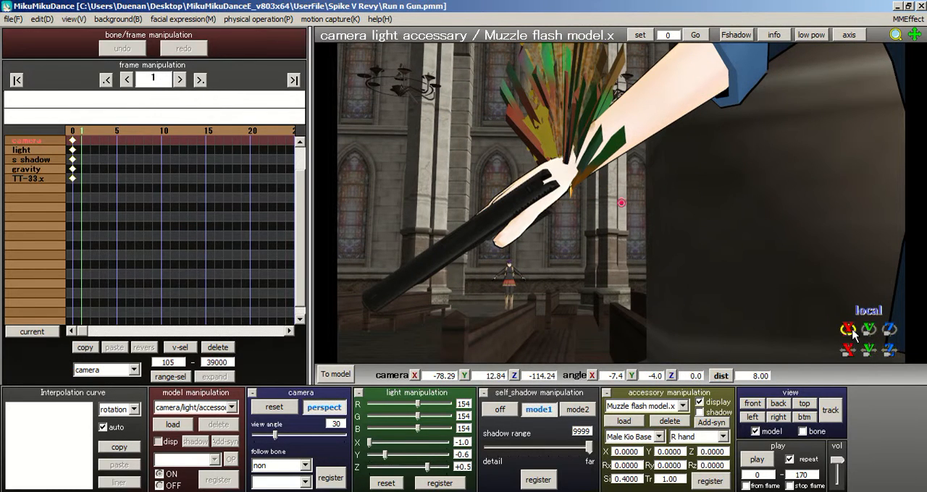
left_click_drag(855, 351, 849, 388)
left_click(869, 311)
left_click(868, 311)
left_click_drag(869, 350, 868, 372)
right_click_drag(801, 307, 877, 310)
left_click_drag(890, 351, 890, 362)
Step: Align and register the muzzle flash at X -2.25, Y -1.8, Z -0.8 with rotation Rx -181.054, Ry -13.751, Rz 50.4203
left_click_drag(869, 330, 889, 362)
right_click_drag(825, 258, 754, 246)
left_click_drag(869, 351, 869, 366)
right_click_drag(823, 315, 688, 273)
scroll(711, 260, "down", 6)
scroll(683, 275, "up", 5)
mouse_move(867, 330)
left_mouse_down()
mouse_move(854, 331)
mouse_move(885, 333)
left_mouse_up()
left_click(710, 481)
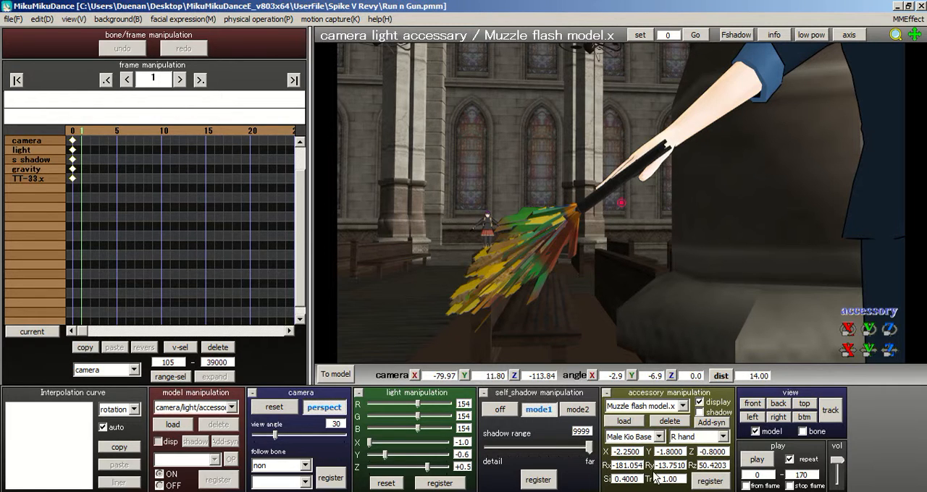
left_click(711, 484)
Step: Examine the alignment of the muzzle flash with the gun barrel from several angles and distances
right_click_drag(665, 277, 684, 231)
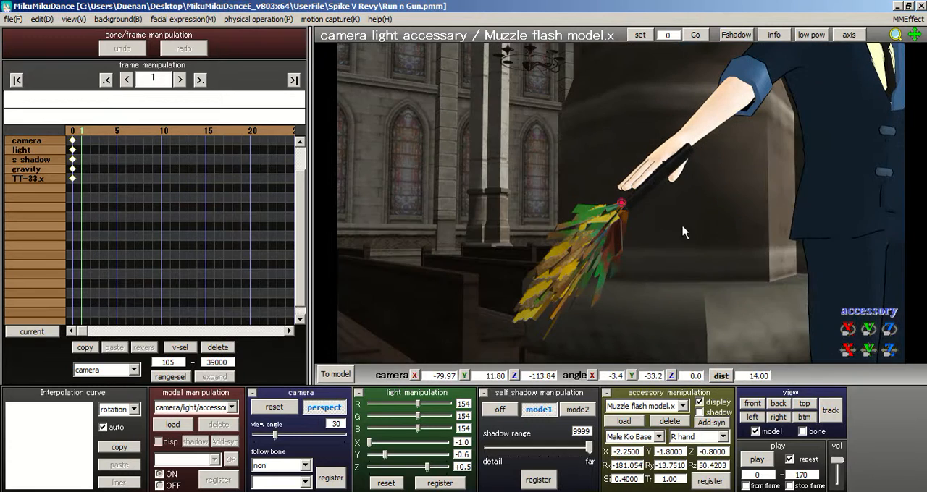
right_click_drag(629, 232, 588, 244)
scroll(582, 248, "up", 2)
scroll(577, 251, "down", 2)
middle_click_drag(576, 227, 575, 142)
right_click_drag(575, 142, 557, 154)
middle_click_drag(562, 146, 568, 183)
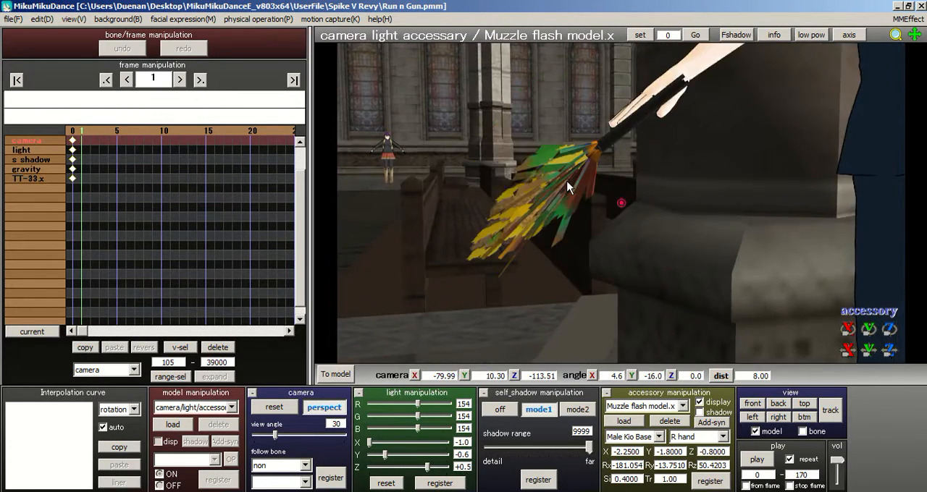
scroll(567, 183, "up", 2)
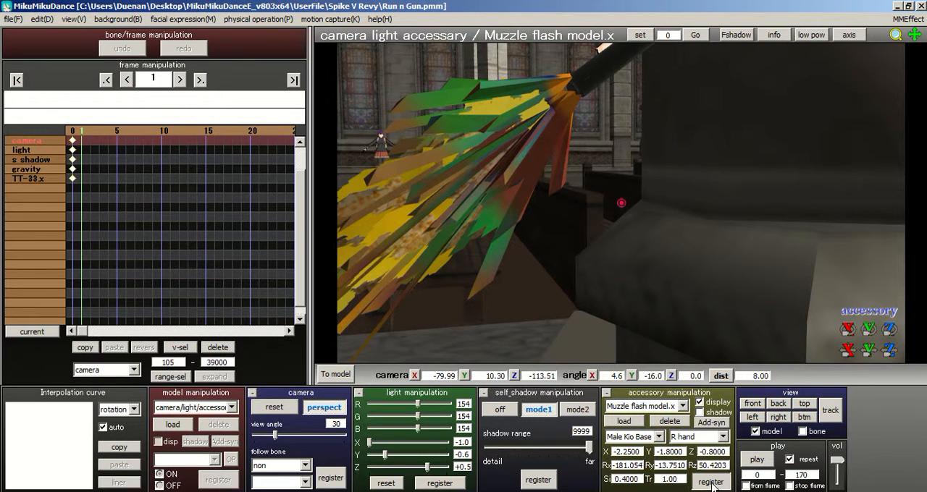
scroll(653, 232, "down", 2)
Step: Make AutoLuminous.x the current accessory while keeping the muzzle flash in view
left_click(683, 406)
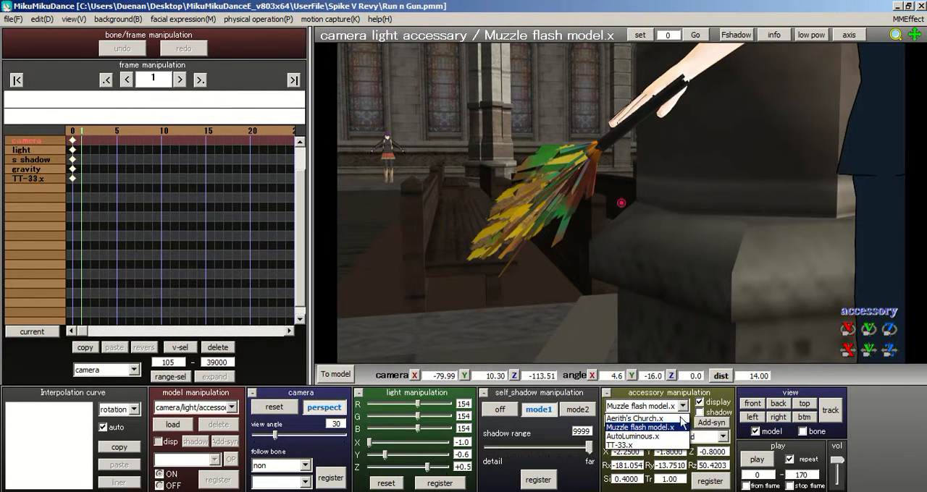
left_click(634, 431)
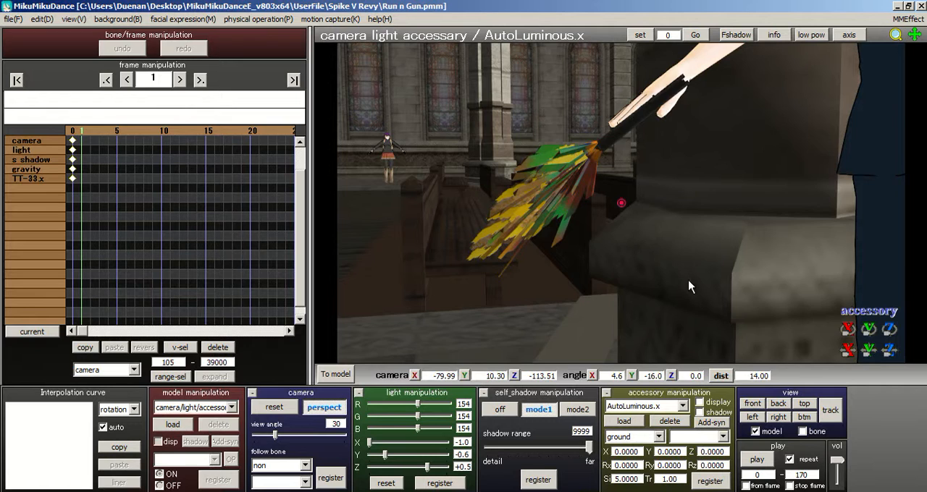
middle_click_drag(690, 287, 677, 333)
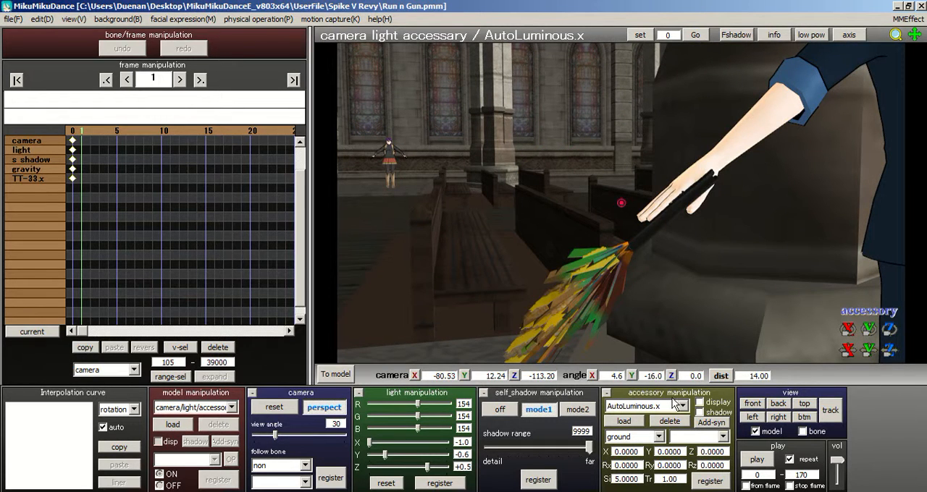
right_click_drag(640, 341, 631, 306)
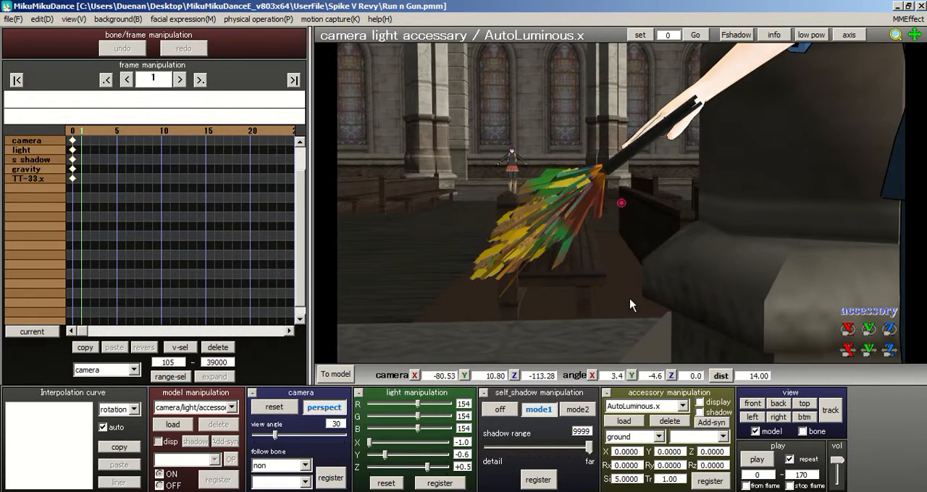
scroll(630, 305, "up", 3)
Step: Remove the effect from Muzzle flash model.x in the AL_EmitterRT effect mapping and apply the change
left_click(908, 19)
left_click(867, 35)
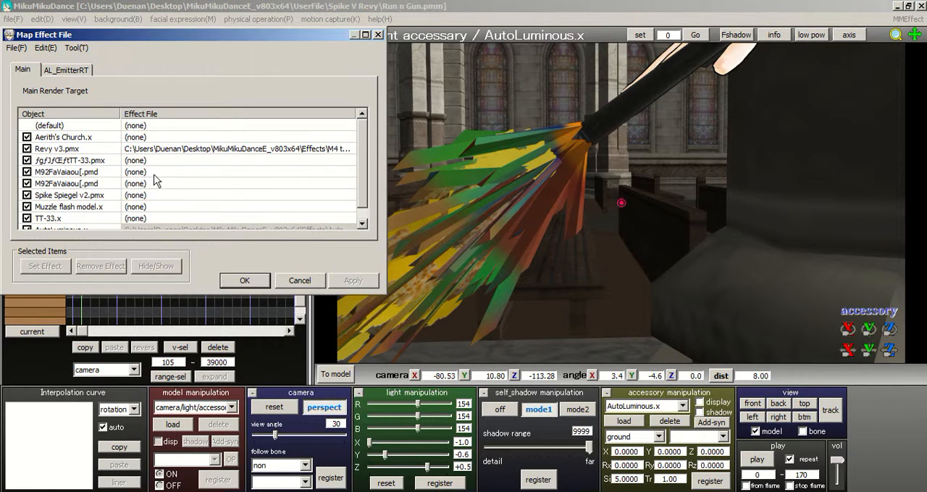
left_click(75, 71)
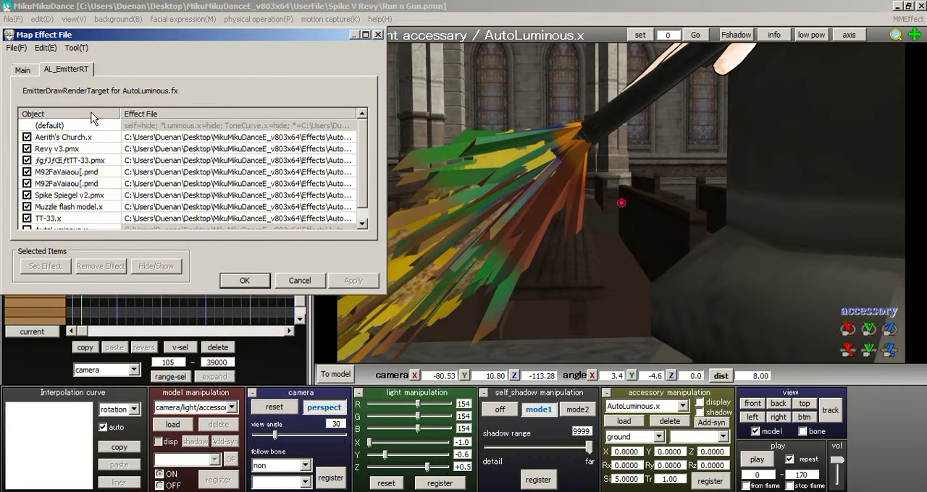
left_click(58, 209)
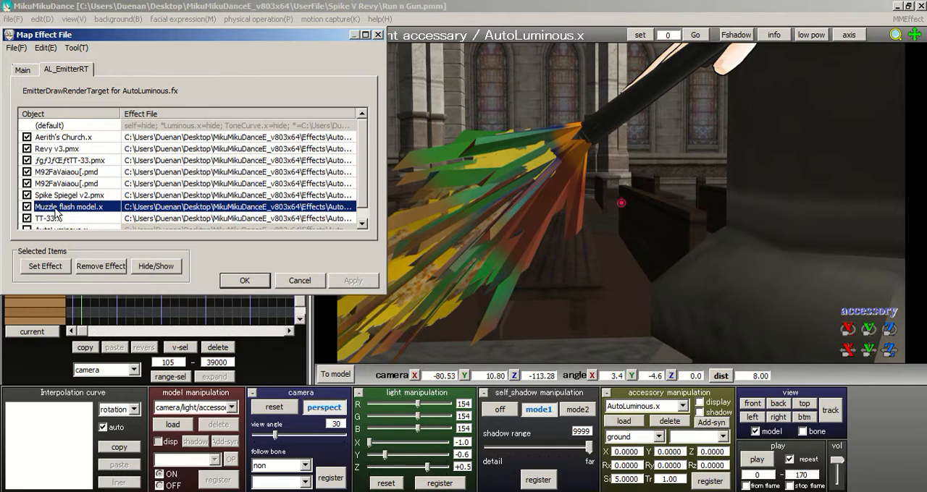
right_click(42, 207)
left_click(72, 223)
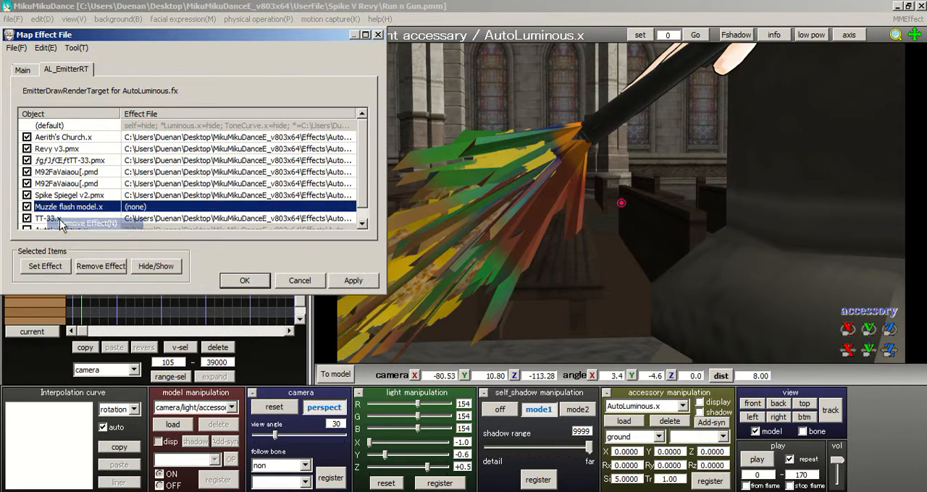
left_click(335, 280)
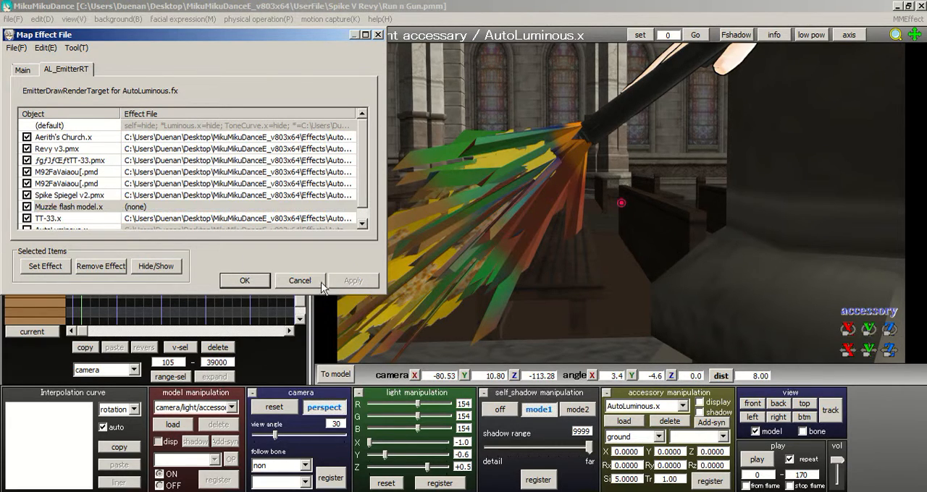
left_click(241, 281)
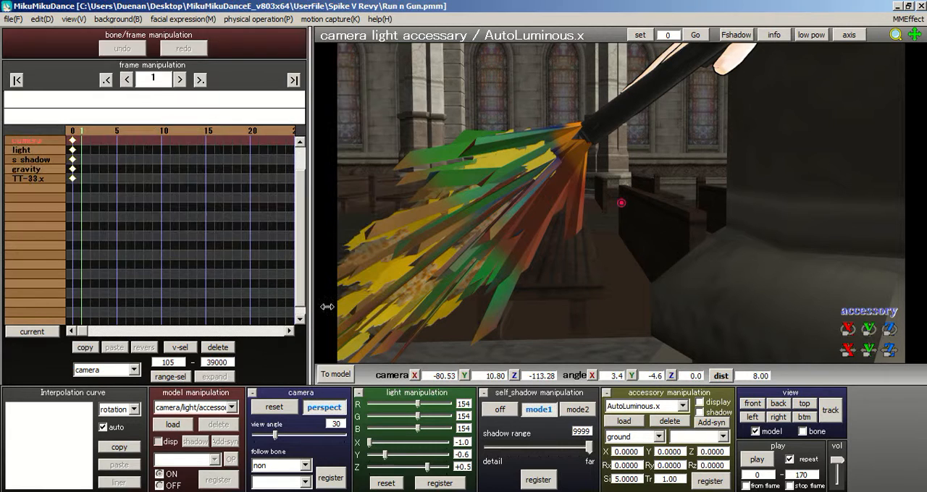
Step: Turn on the display of the AutoLuminous.x accessory and view the glow on the muzzle flash
left_click(653, 411)
left_click(657, 452)
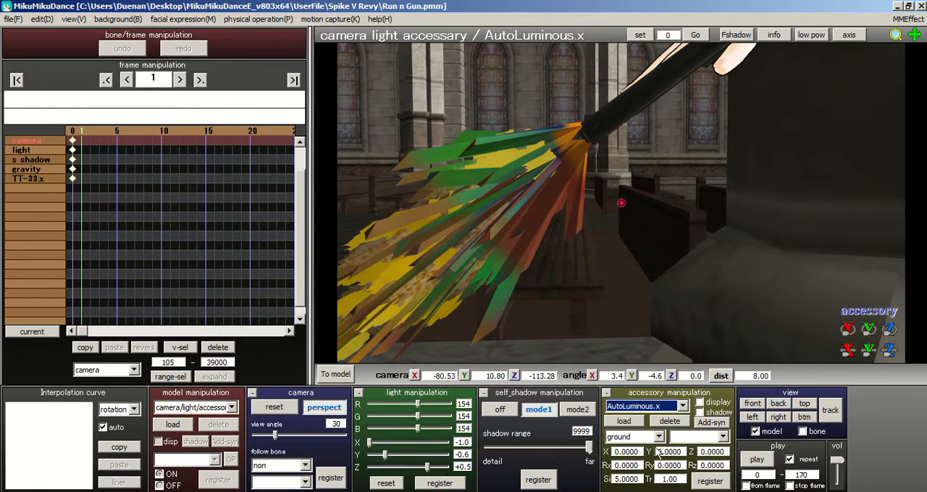
left_click(700, 403)
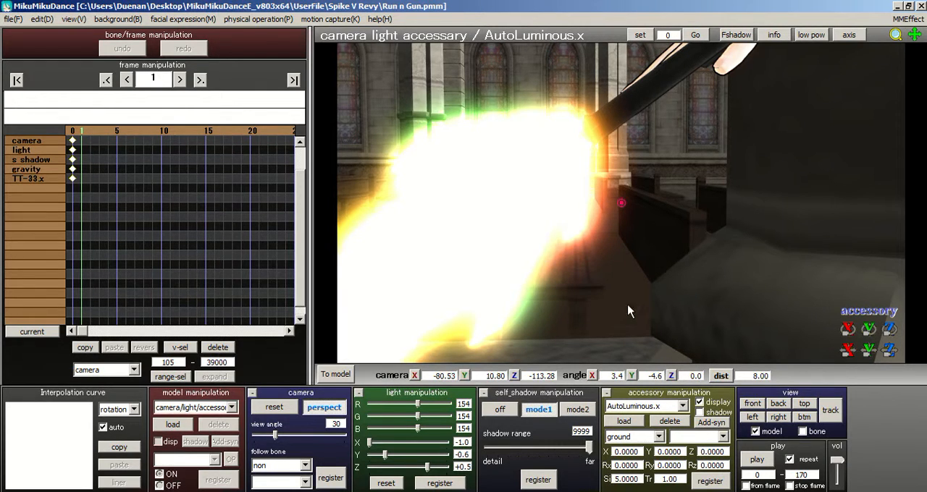
scroll(666, 305, "down", 4)
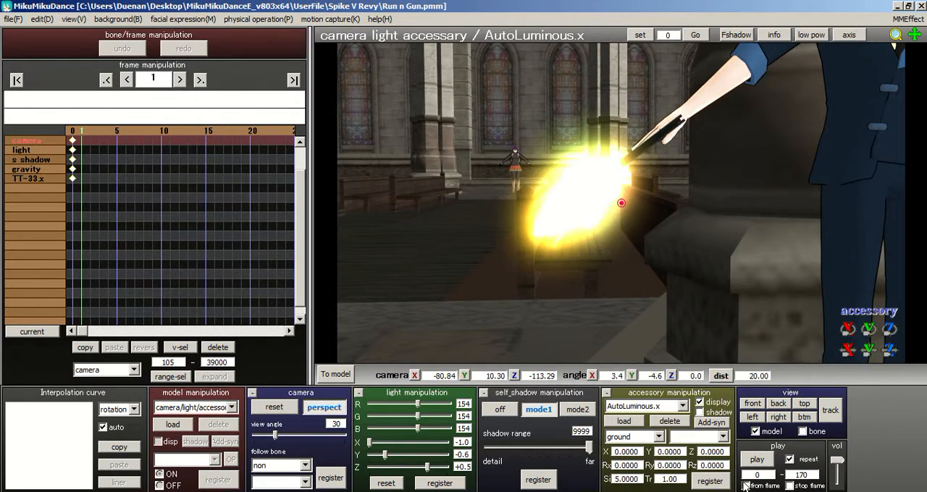
middle_click_drag(673, 295, 383, 350)
scroll(695, 307, "down", 2)
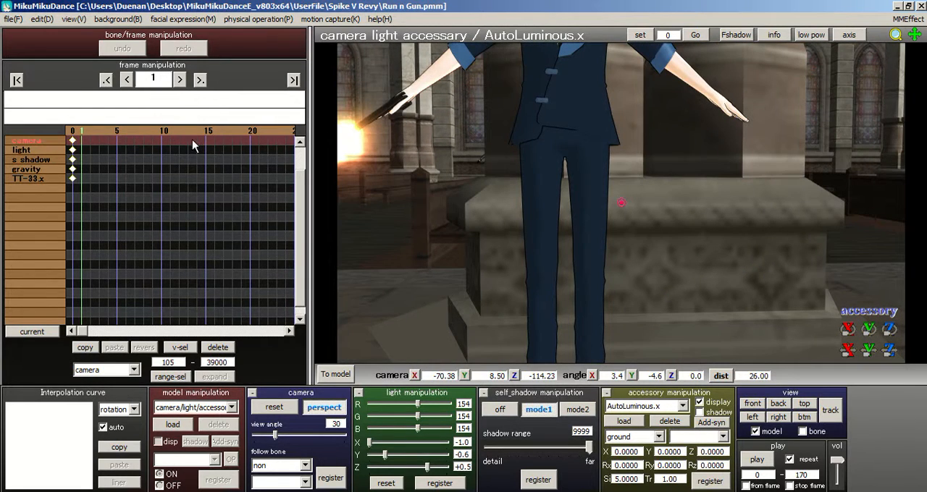
Step: Delete the Male Kio Base keyframes at frame 1 and go to frame 10 to view the flash in the aiming pose
left_click(324, 378)
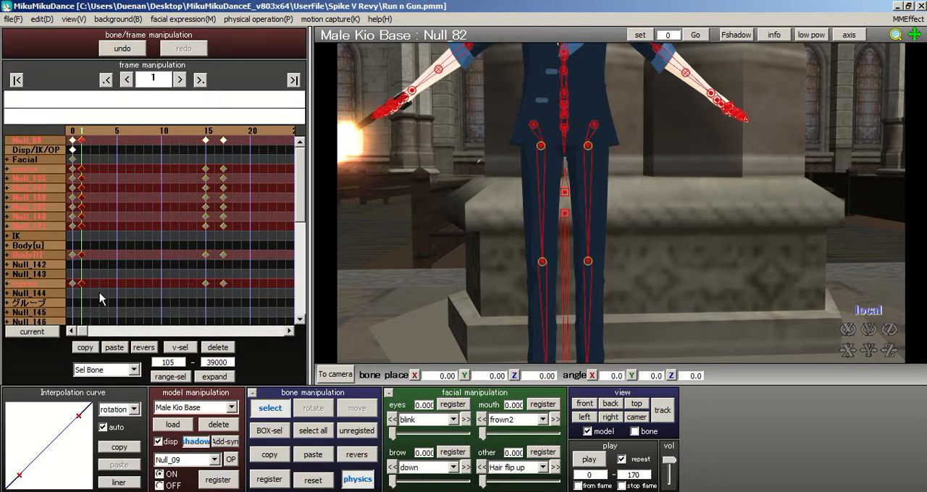
left_click(217, 348)
middle_click_drag(624, 206, 618, 252)
left_click_drag(90, 134, 164, 135)
left_click(334, 374)
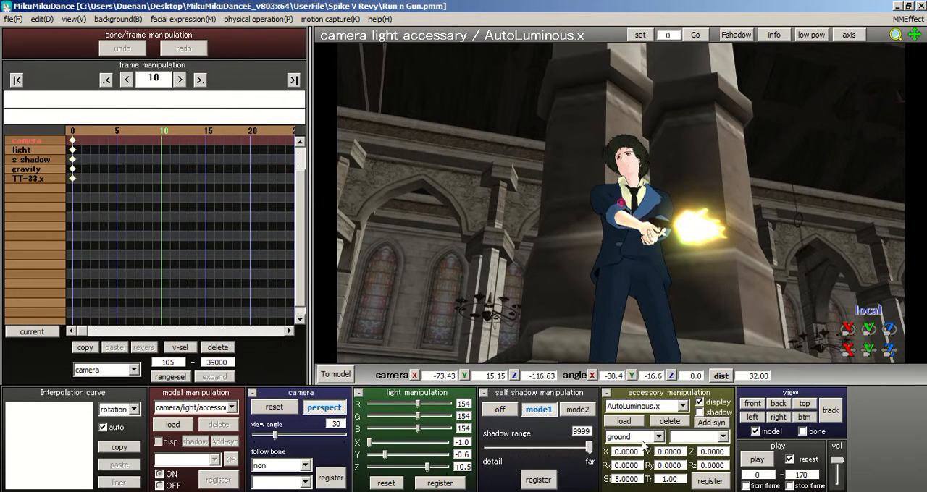
Step: Inspect the glowing muzzle flash from the character's side at frame 10, and compare frames 0 and 1
middle_click_drag(671, 291, 627, 292)
scroll(627, 279, "up", 2)
right_click_drag(627, 269, 590, 324)
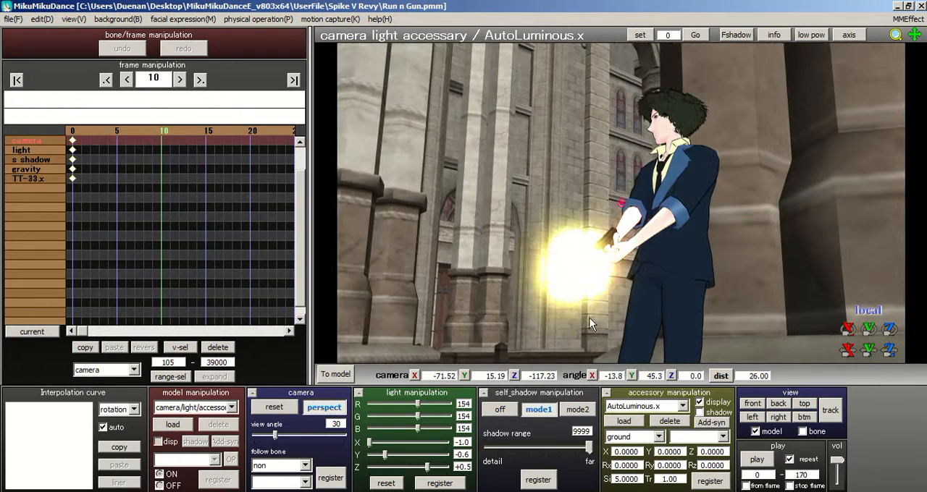
left_click(73, 129)
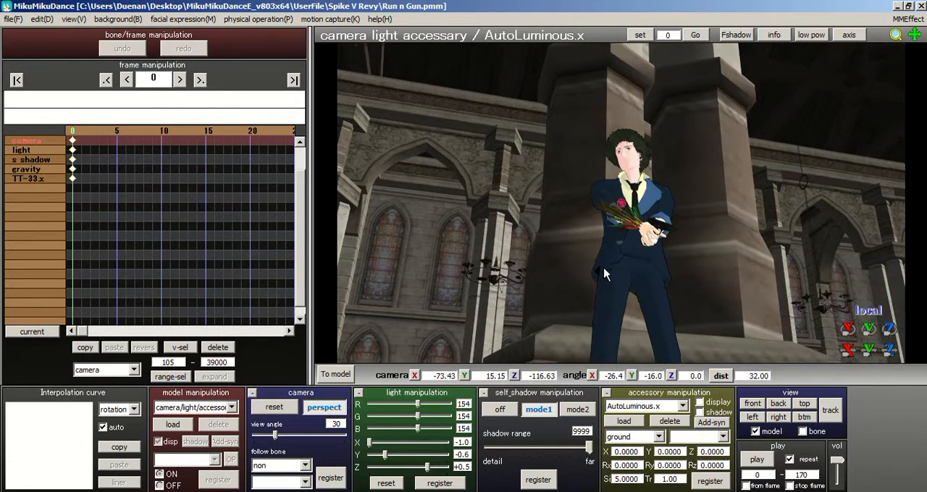
left_click(83, 131)
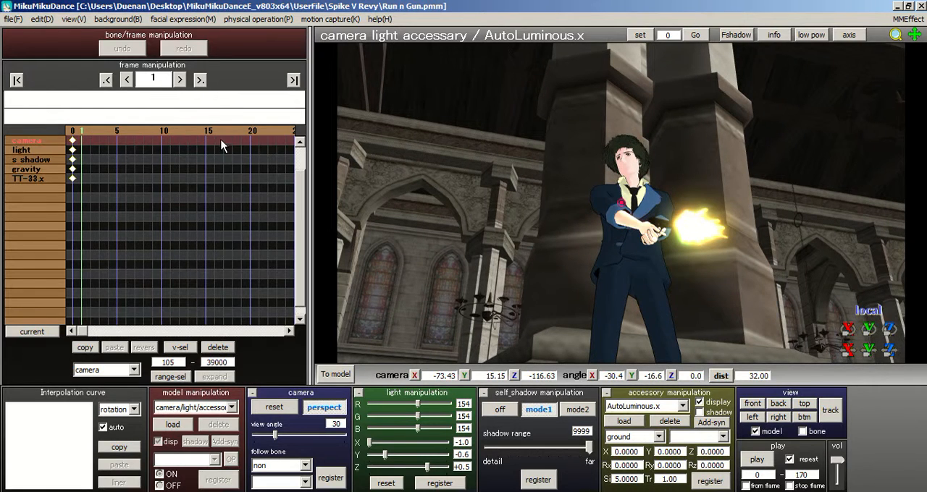
Step: Copy the Muzzle flash model.x and AutoLuminous.x keyframes from frame 1 to frame 0, and delete the frame 1 originals
left_click(682, 406)
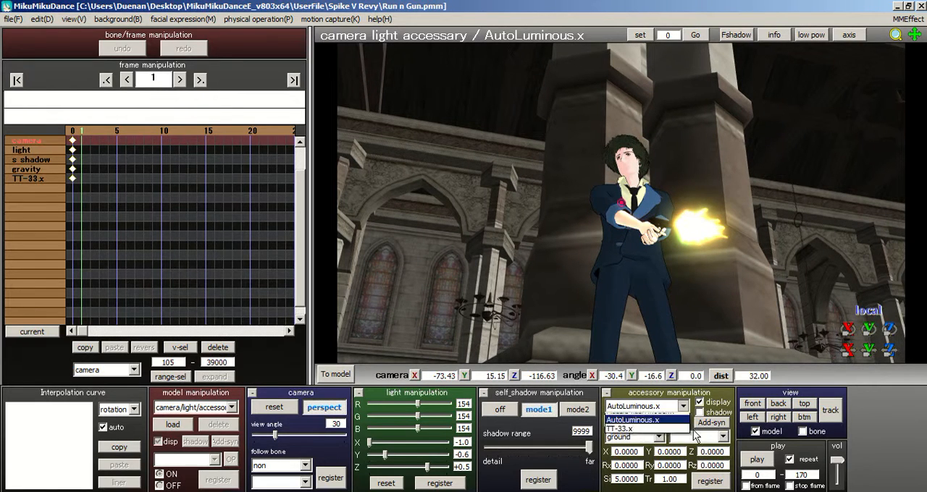
left_click(640, 428)
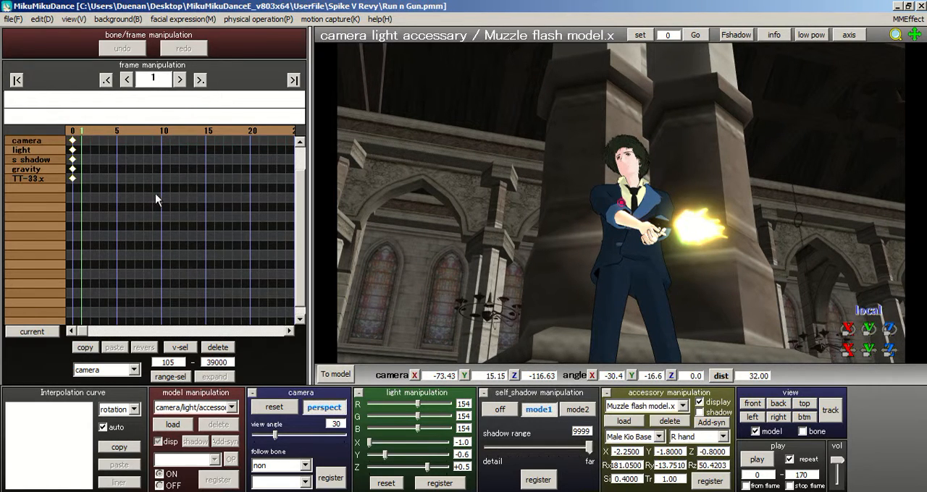
left_click(87, 185)
left_click_drag(87, 206, 78, 184)
left_click(85, 348)
left_click(72, 132)
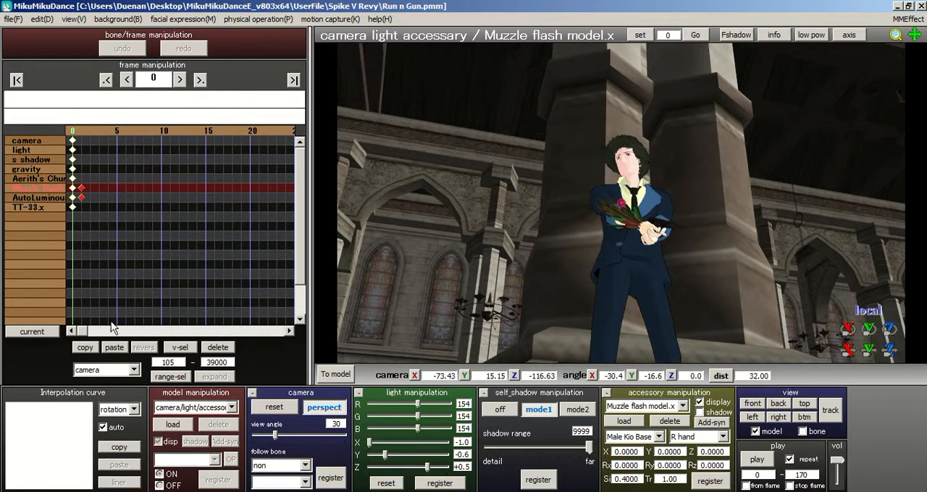
left_click(115, 348)
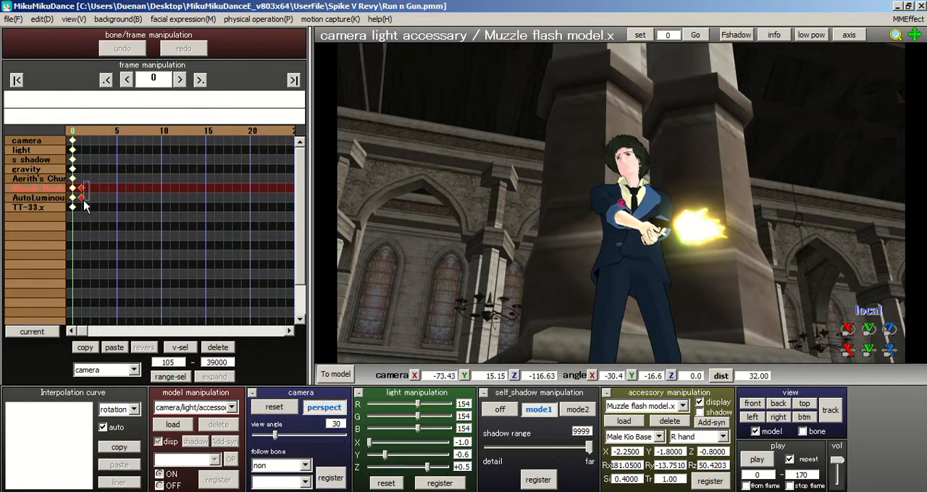
left_click(216, 348)
Step: Examine up close how the muzzle flash lines up with the gun barrel at frame 36
left_click(296, 131)
left_click(295, 131)
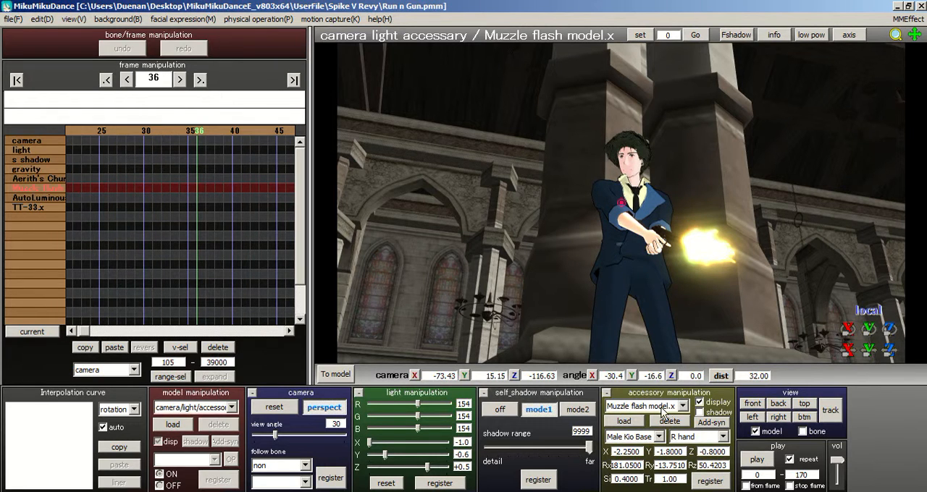
middle_click_drag(704, 305, 654, 284)
scroll(654, 285, "up", 4)
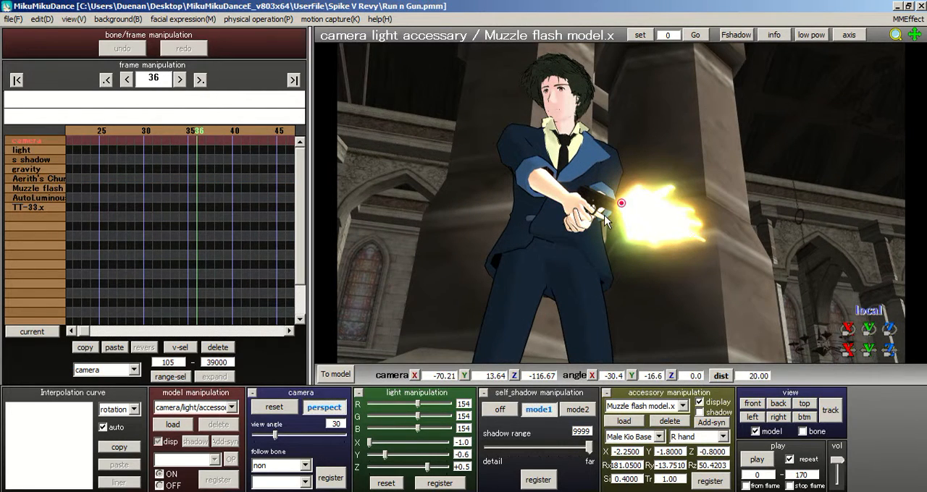
right_click_drag(630, 220, 630, 241)
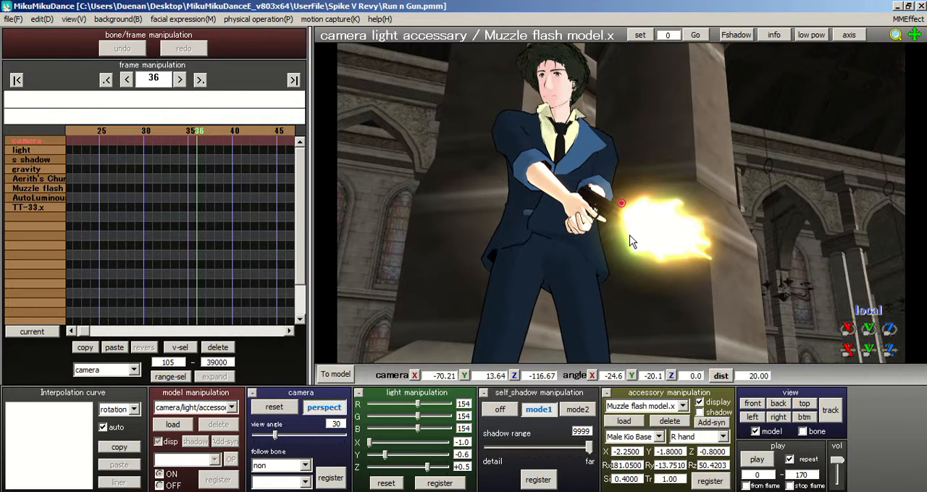
Step: Review the muzzle flash between frames 79 and 98, viewing it from several sides at frame 93
left_click(243, 132)
left_click(244, 132)
left_click(243, 132)
left_click(260, 131)
left_click(260, 131)
left_click(261, 131)
left_click(260, 131)
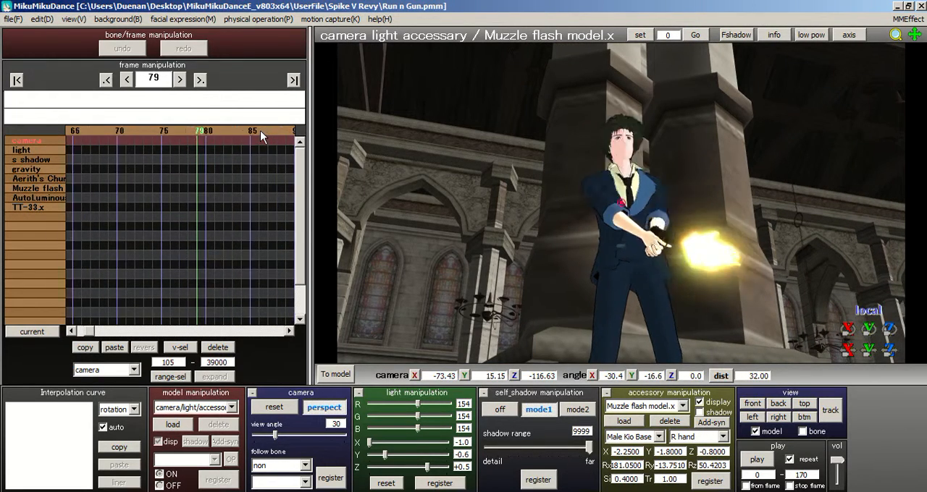
left_click(262, 135)
left_click(262, 135)
right_click_drag(382, 152, 449, 199)
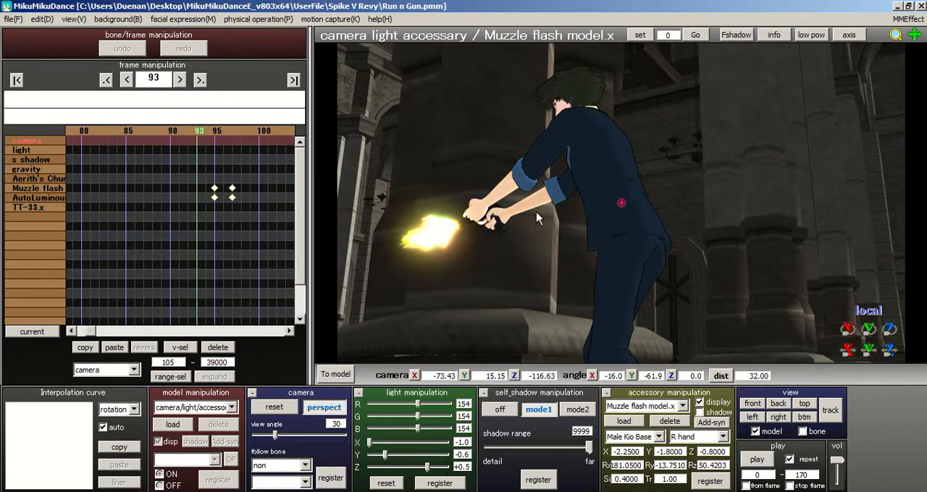
right_click_drag(536, 212, 553, 231)
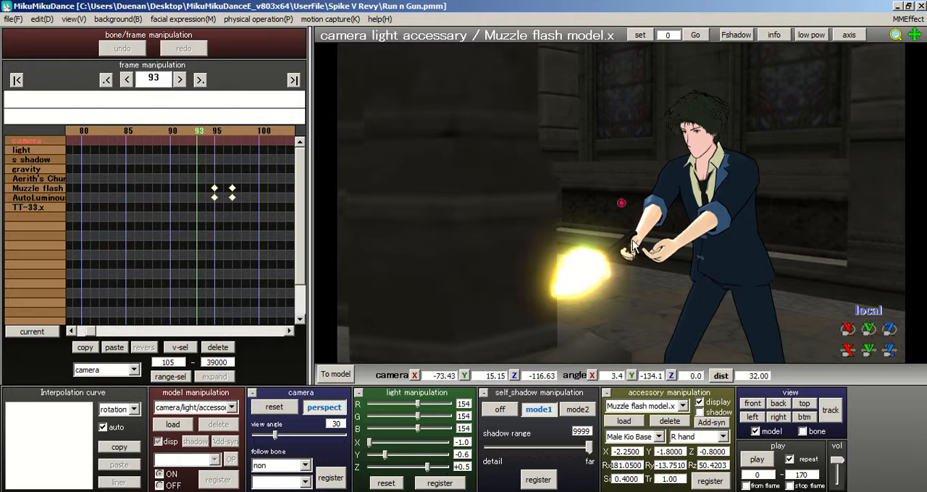
left_click(218, 128)
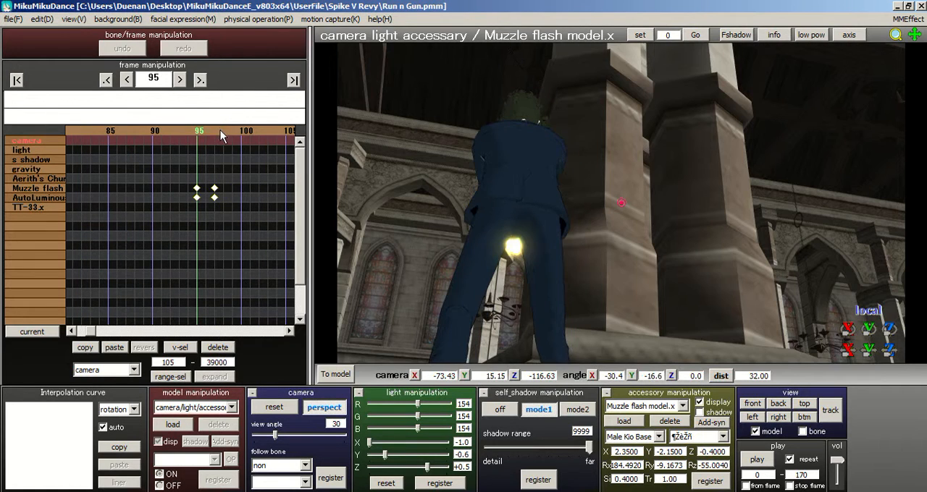
left_click(226, 135)
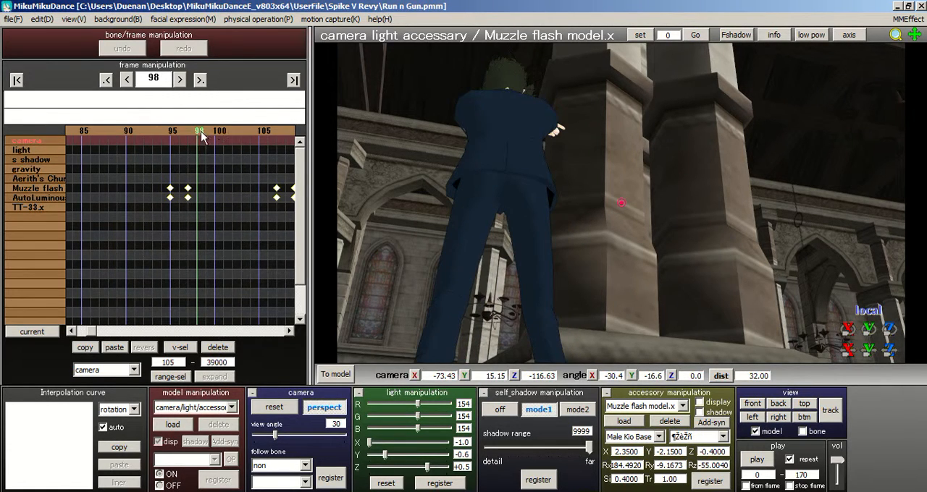
left_click(192, 135)
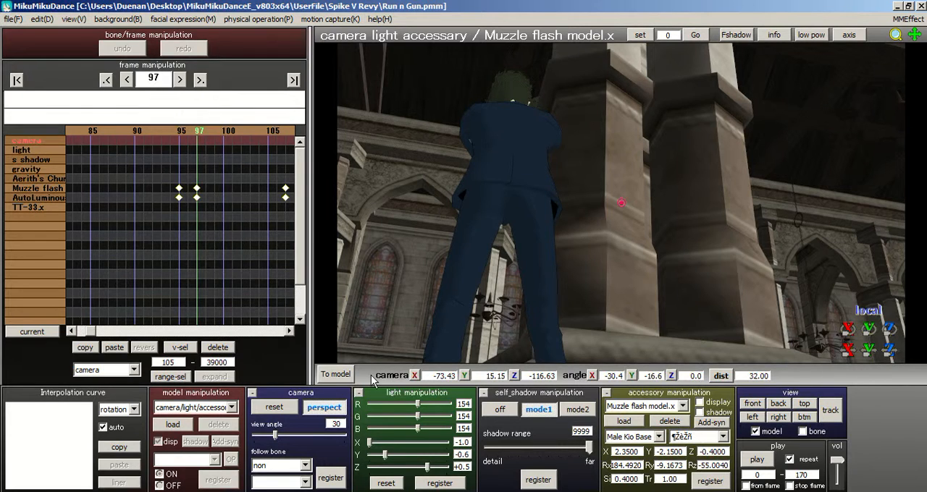
Step: Switch to the Male Kio Base model and register its selected bones at frame 95
left_click(336, 374)
right_click_drag(410, 151, 478, 169)
middle_click_drag(623, 207, 685, 270)
scroll(652, 246, "down", 5)
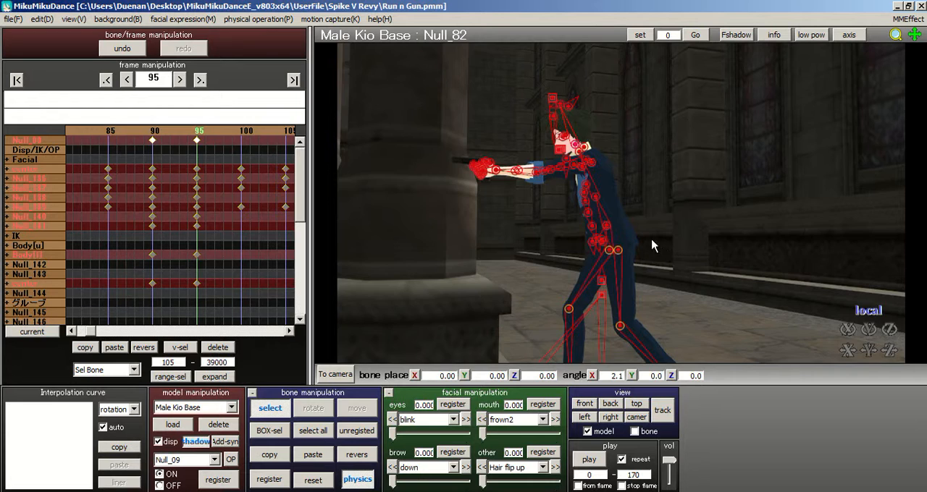
right_click_drag(652, 246, 500, 246)
left_click(269, 480)
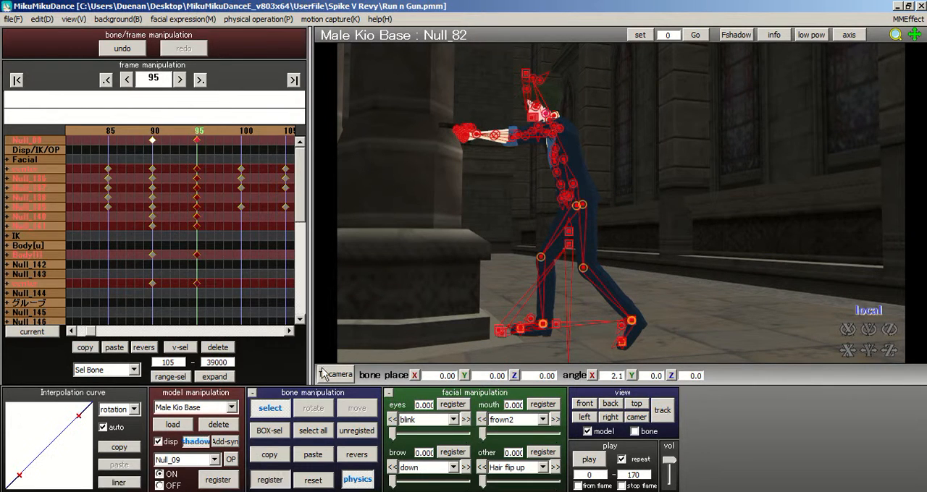
Step: Register the selected Male Kio Base bones at frame 150
right_click_drag(471, 175, 492, 177)
right_click_drag(432, 152, 384, 158)
mouse_move(253, 132)
left_mouse_down()
mouse_move(274, 130)
mouse_move(166, 130)
mouse_move(247, 132)
left_mouse_up()
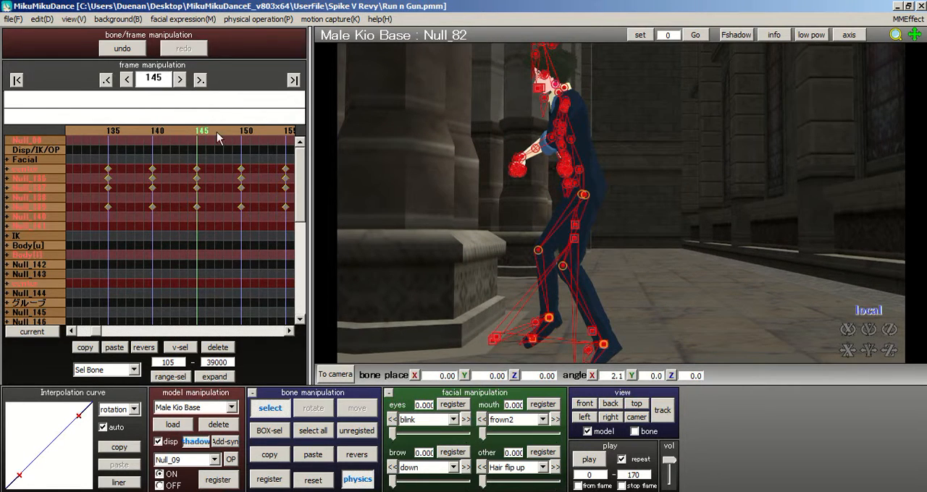
left_click(242, 131)
left_click(268, 480)
Step: Set the end of the keyframe selection range to frame 145 and return to frame 96
left_click(153, 141)
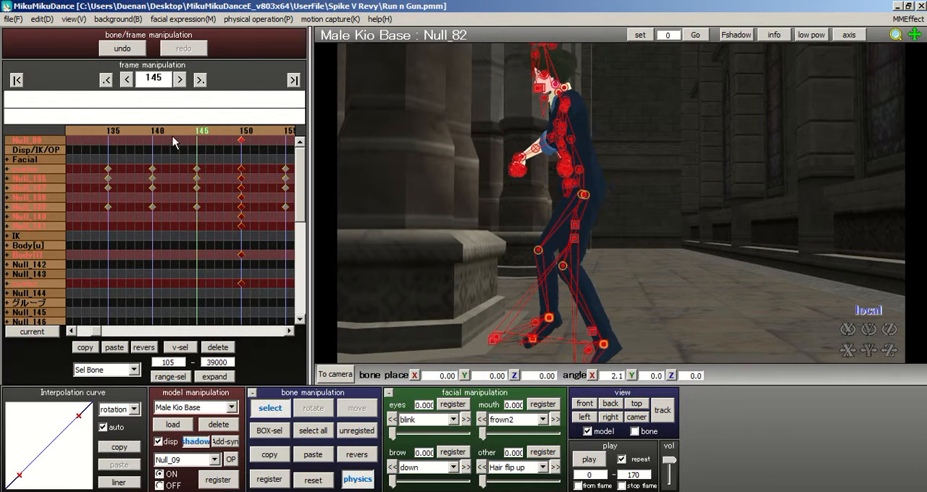
left_click_drag(207, 363, 352, 368)
type("145")
left_click(131, 134)
left_click(130, 132)
left_click(130, 133)
left_click(129, 133)
left_click(129, 133)
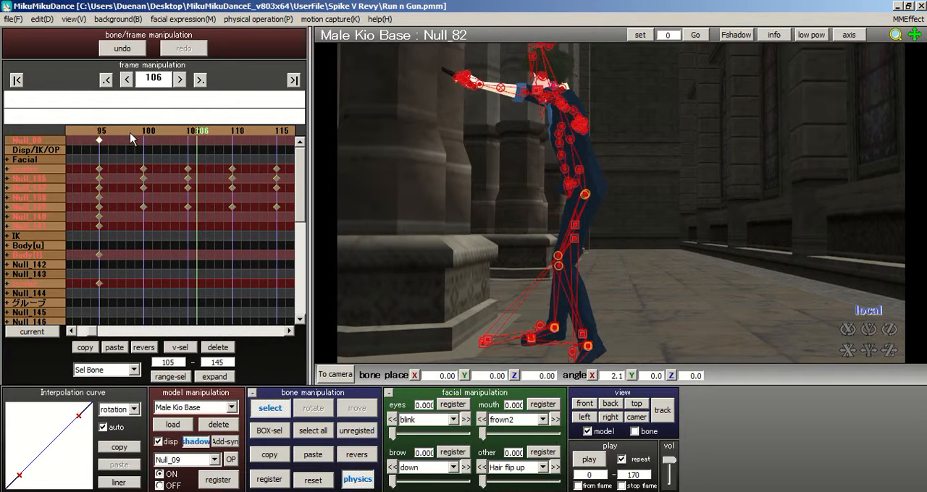
left_click(130, 135)
left_click(130, 135)
left_click(246, 133)
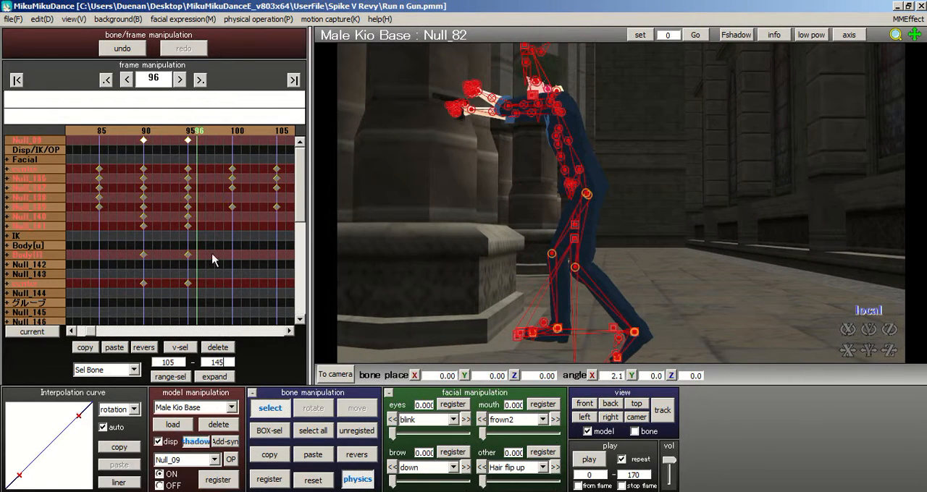
Step: Set the range start to 96 with All frame as the scope, and delete the Male Kio Base keyframes within frames 96 to 145
double_click(181, 362)
type("96")
left_click(268, 290)
left_click(131, 370)
left_click_drag(138, 144, 136, 119)
left_click(105, 106)
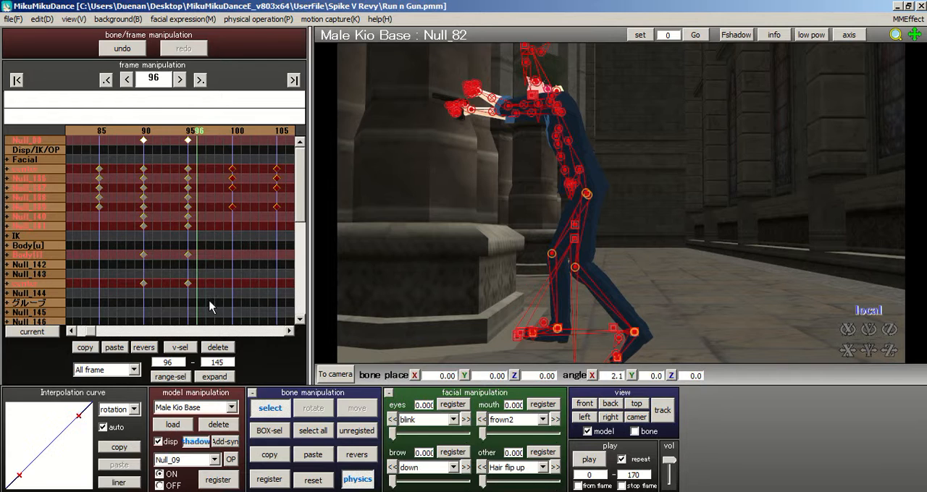
left_click(212, 349)
Step: Check the pose around frames 95 to 102 and register the selected Male Kio Base bones at frame 97
left_click(250, 134)
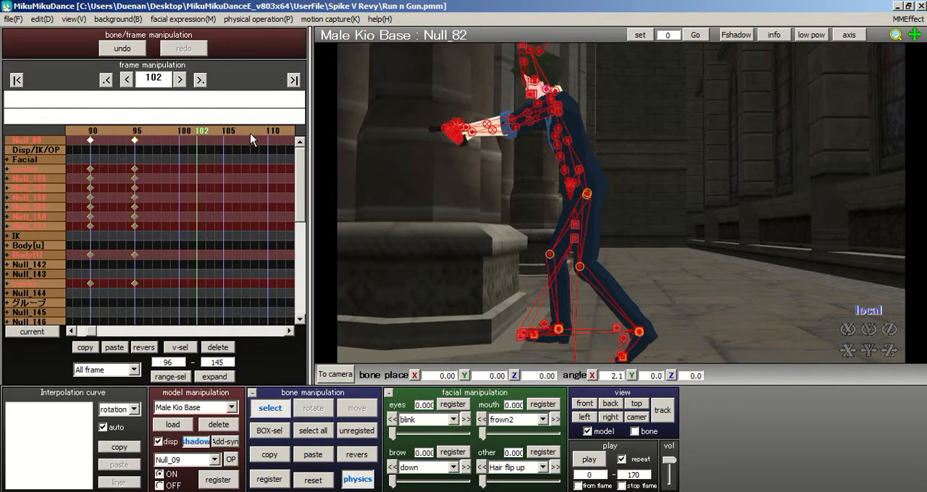
left_click(137, 133)
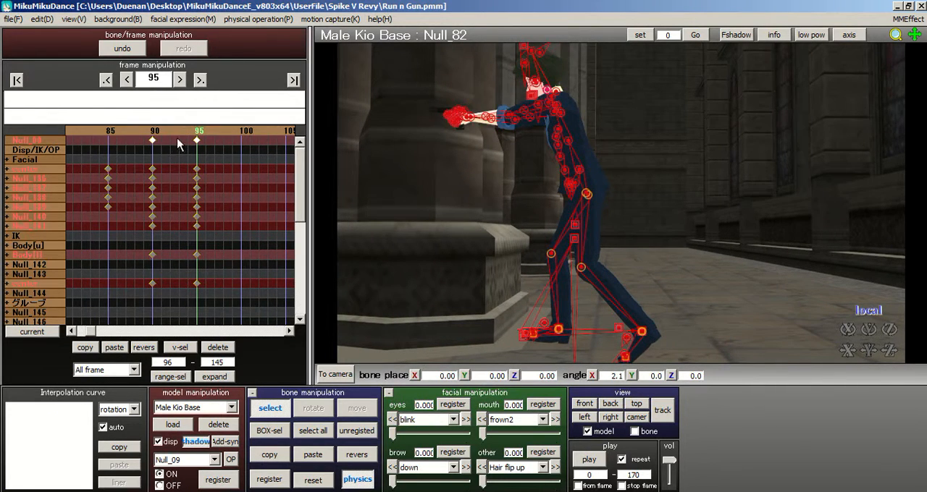
left_click(210, 138)
left_click(210, 138)
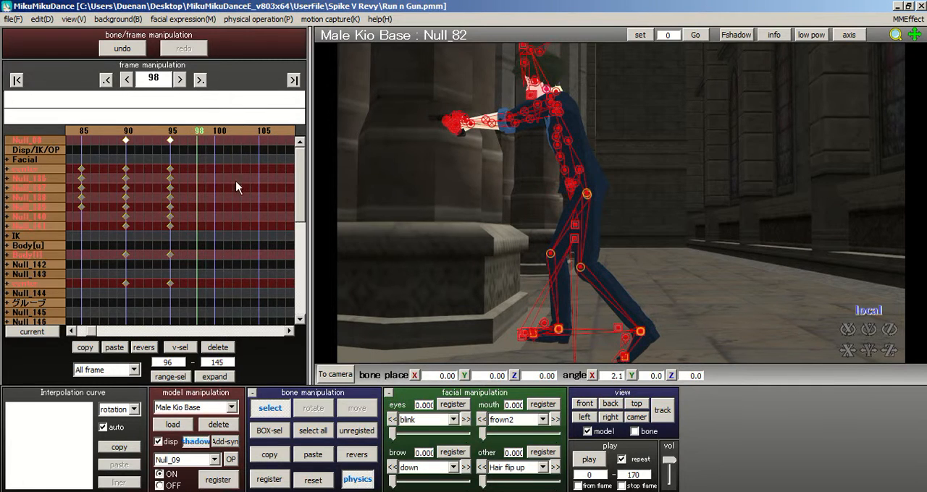
left_click(185, 135)
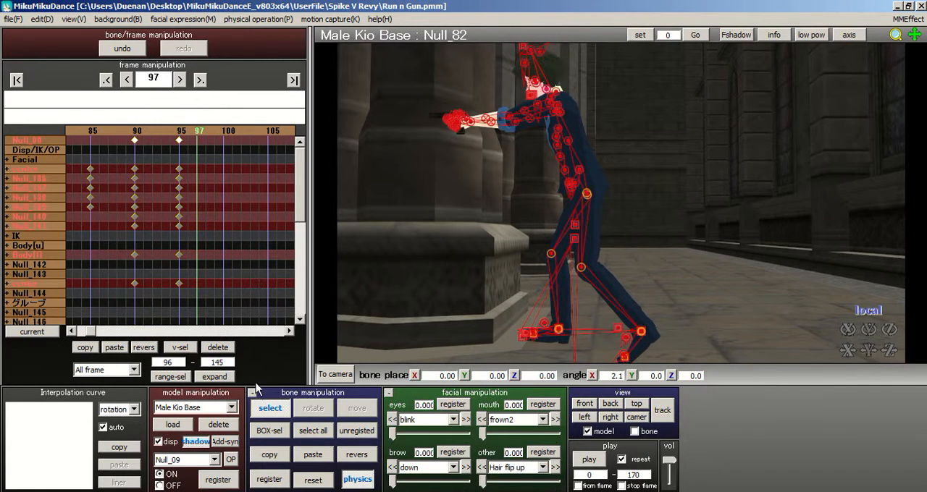
left_click(269, 479)
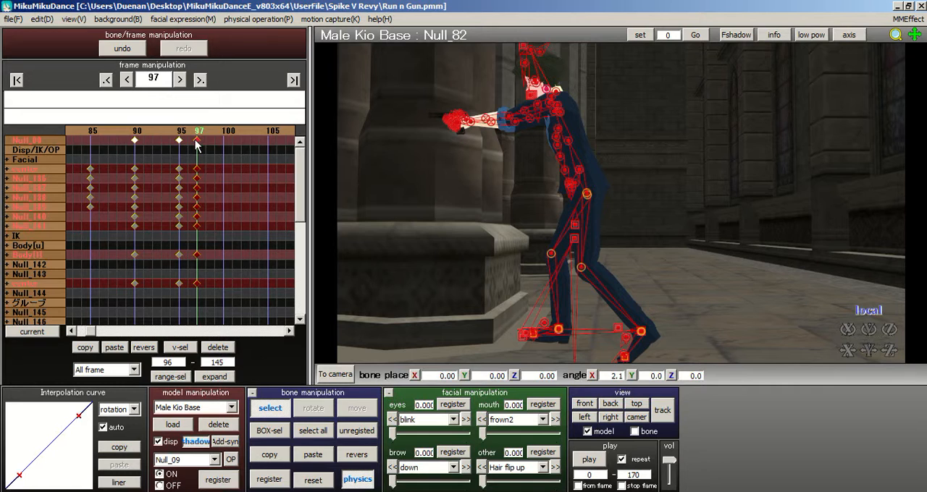
Step: Move the newly registered Male Kio Base keyframes from frame 97 to frame 145
left_click(269, 133)
left_click(269, 133)
left_click(268, 133)
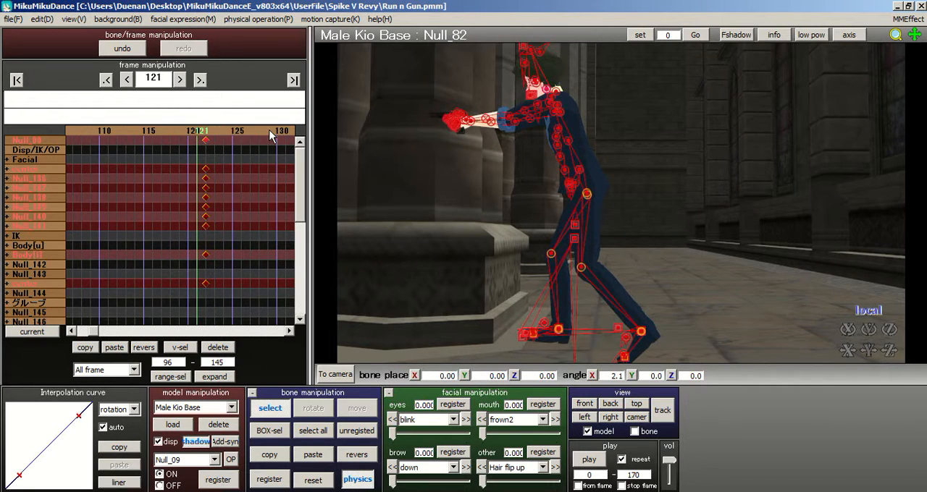
left_click(268, 133)
left_click_drag(134, 138, 305, 148)
left_click(247, 137)
left_click(247, 137)
left_click_drag(202, 143, 241, 151)
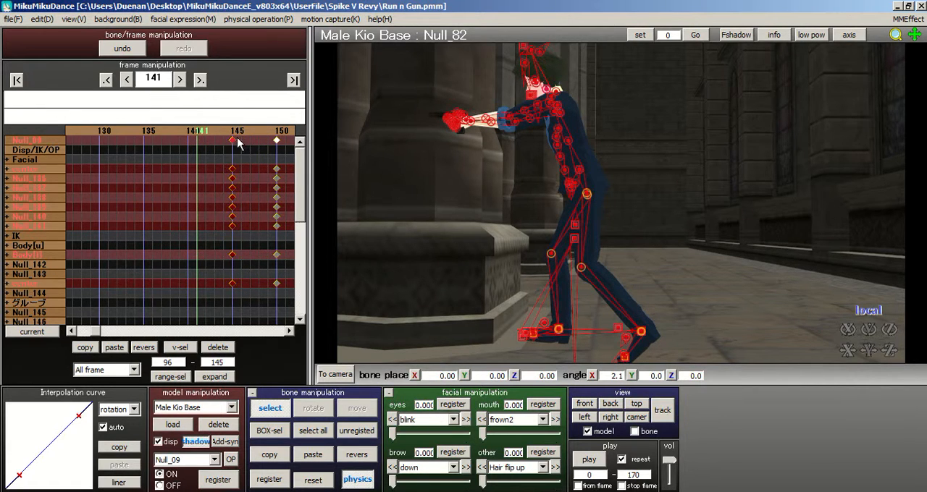
left_click(236, 136)
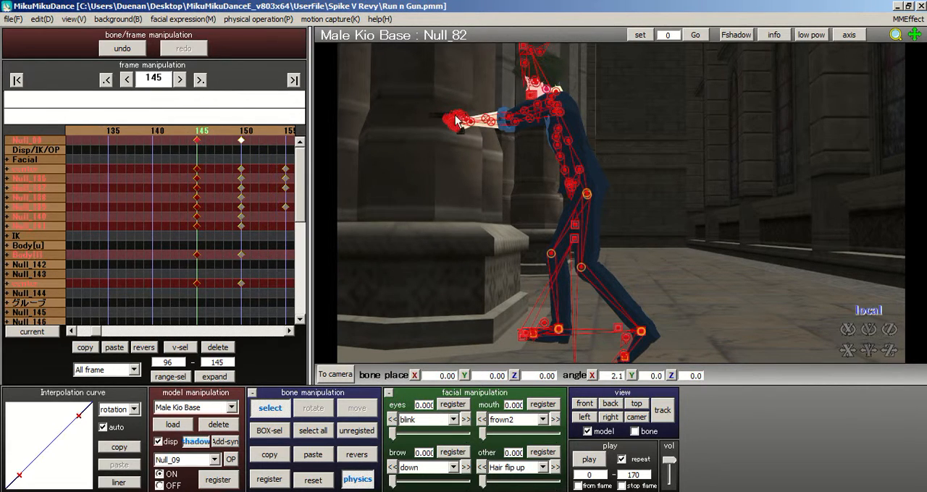
Step: Step through frames 147, 150, 94 and 90 to check the transitions into and out of the aiming pose
left_click(217, 130)
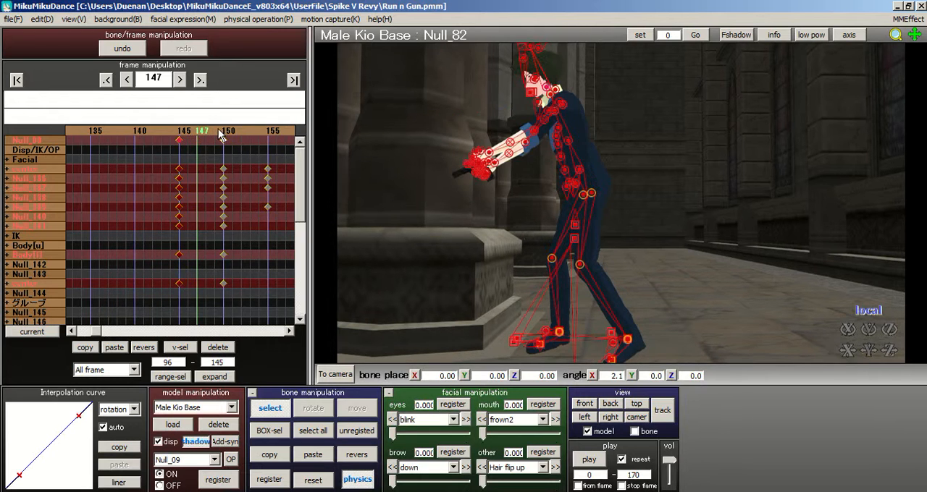
left_click(218, 130)
left_click(213, 131)
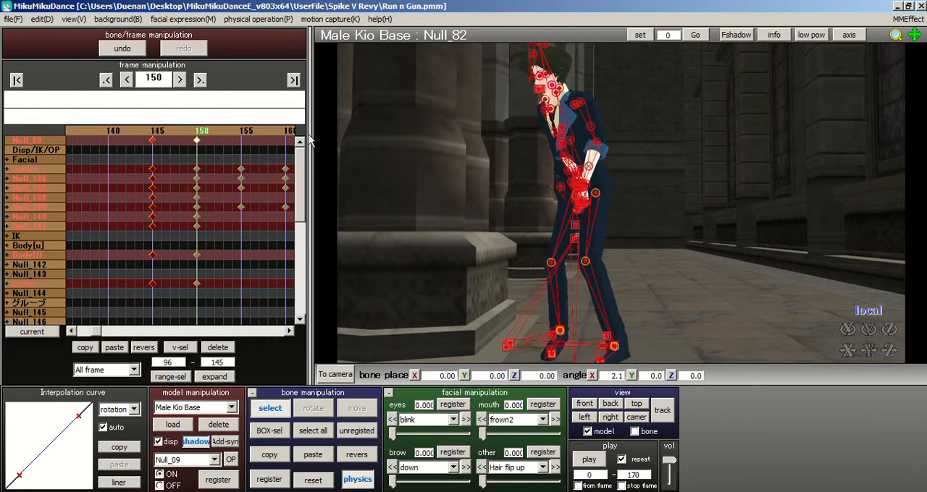
left_click(134, 129)
left_click(133, 129)
left_click(133, 129)
left_click(133, 129)
left_click(133, 129)
left_click(133, 129)
left_click(132, 130)
left_click(133, 130)
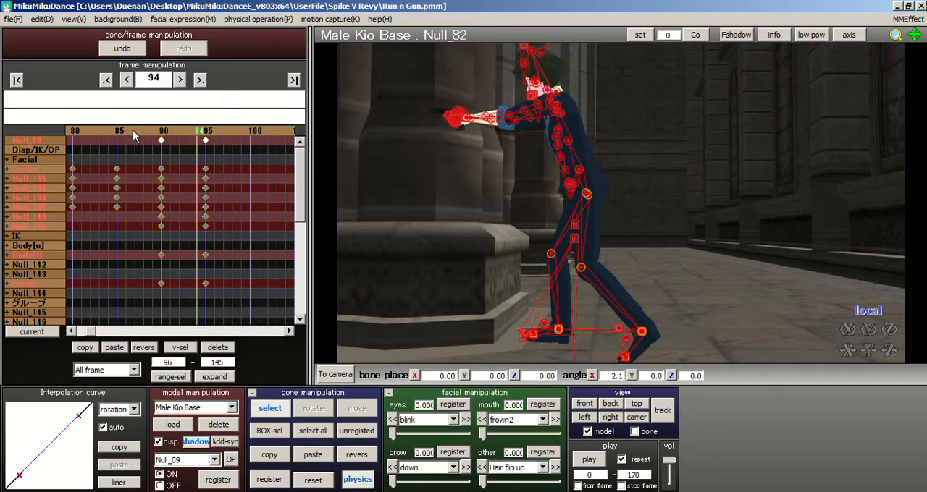
left_click(142, 130)
left_click(213, 130)
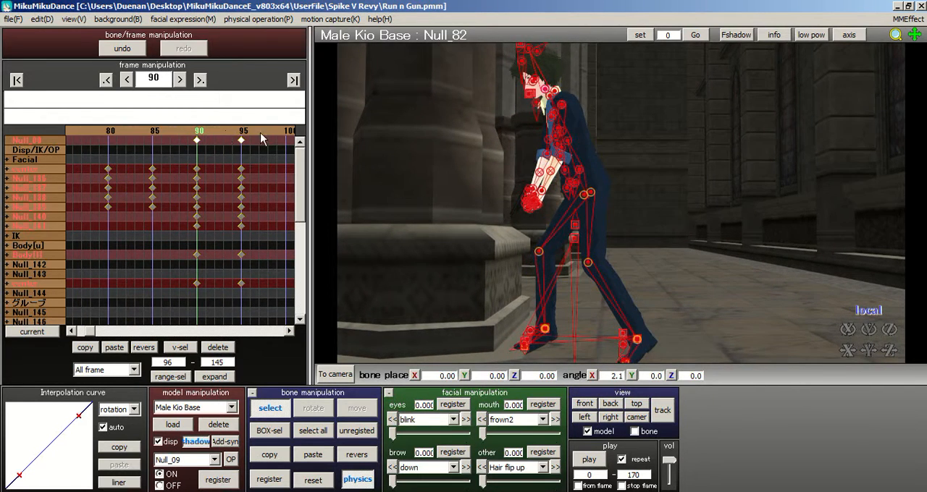
Step: Box-select the shoulder, arm, elbow and forearm bones of both arms at frame 90 and copy their pose
right_click_drag(431, 155, 504, 175)
left_click(288, 430)
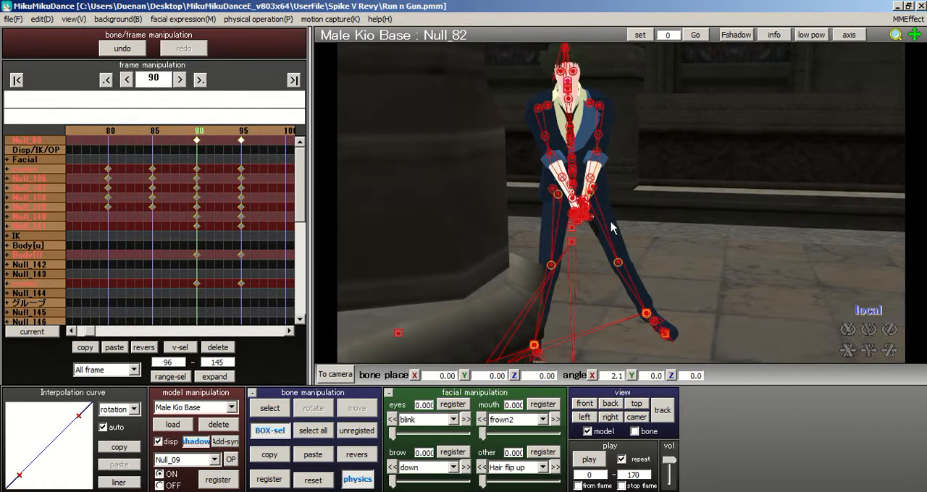
scroll(510, 140, "up", 5)
right_click_drag(510, 139, 449, 121)
left_click_drag(481, 164, 468, 129)
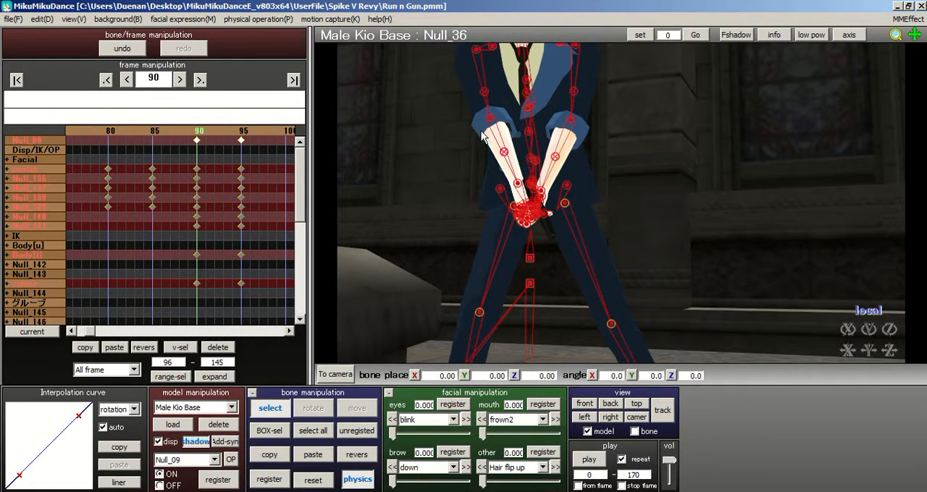
left_click(504, 153)
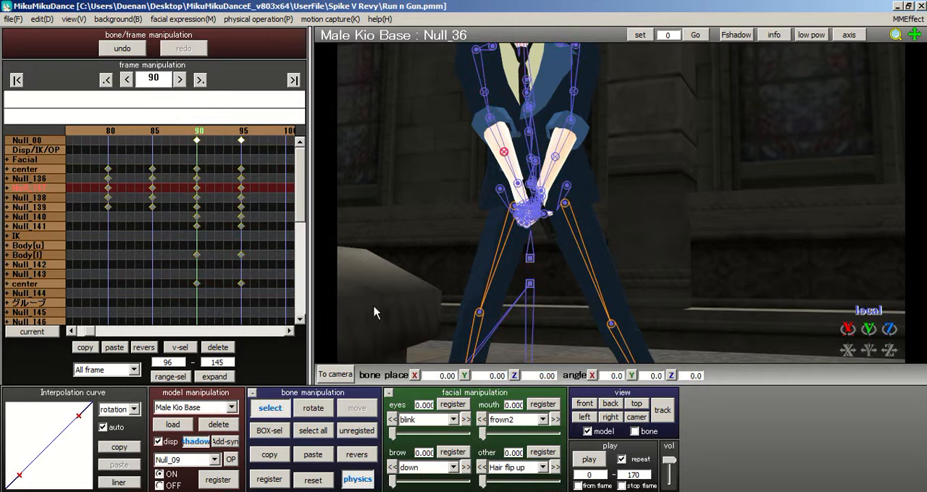
left_click(269, 430)
left_click_drag(451, 99, 511, 160)
middle_click_drag(623, 201, 624, 216)
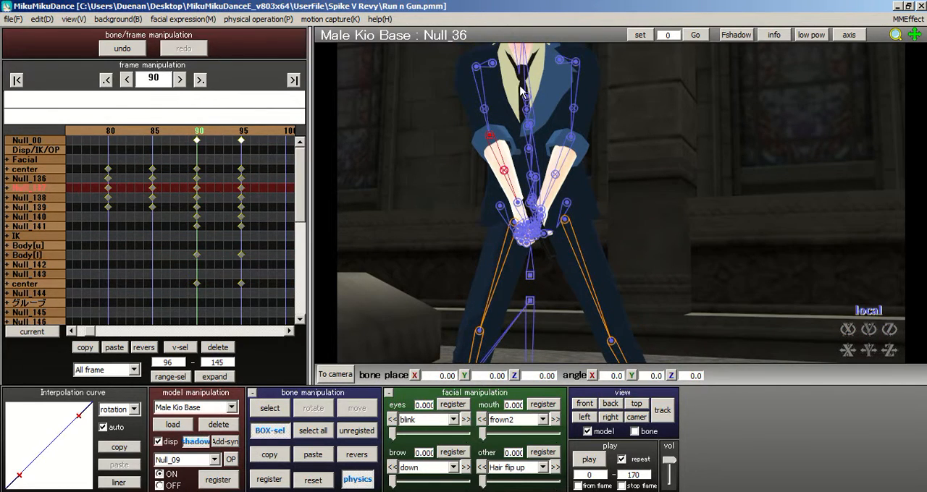
left_click_drag(506, 53, 465, 155, "shift")
left_click_drag(556, 52, 611, 151, "shift")
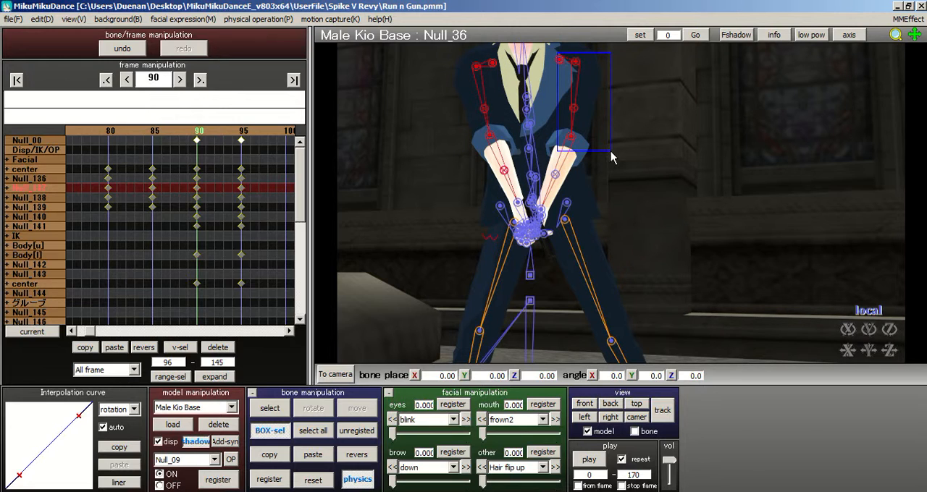
left_click(270, 454)
Step: Paste the copied arm pose at frames 150 and 155 and register it on each frame
left_click(243, 132)
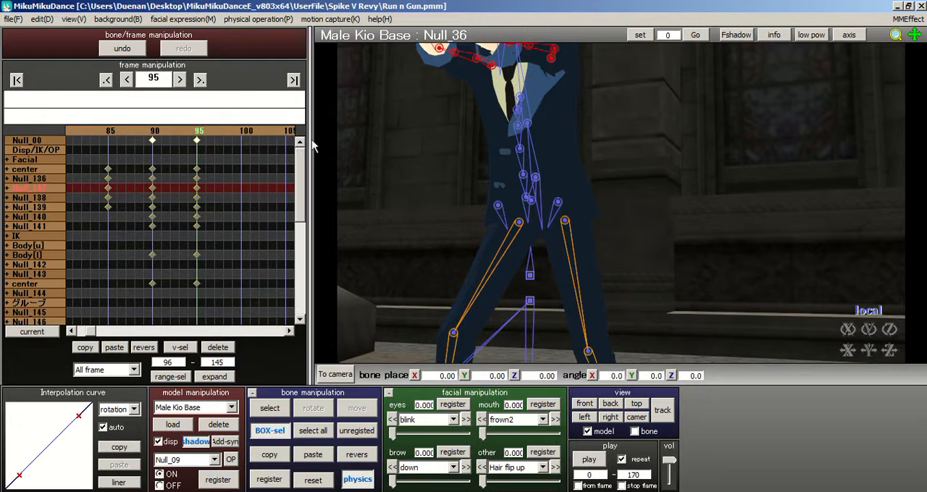
left_click(199, 79)
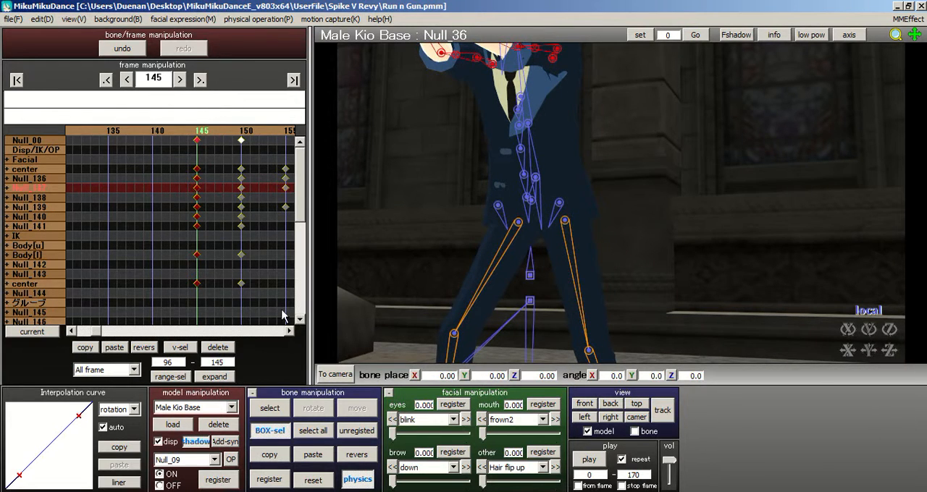
left_click(241, 139)
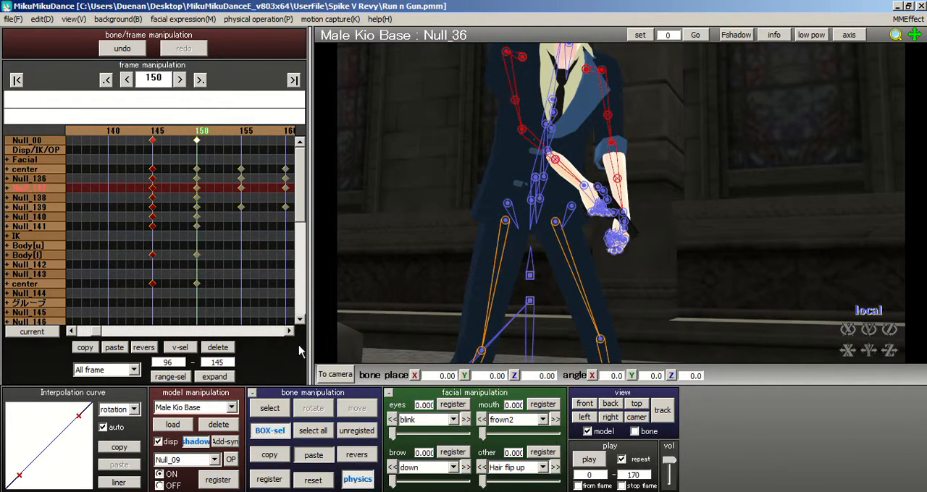
scroll(509, 185, "up", 4)
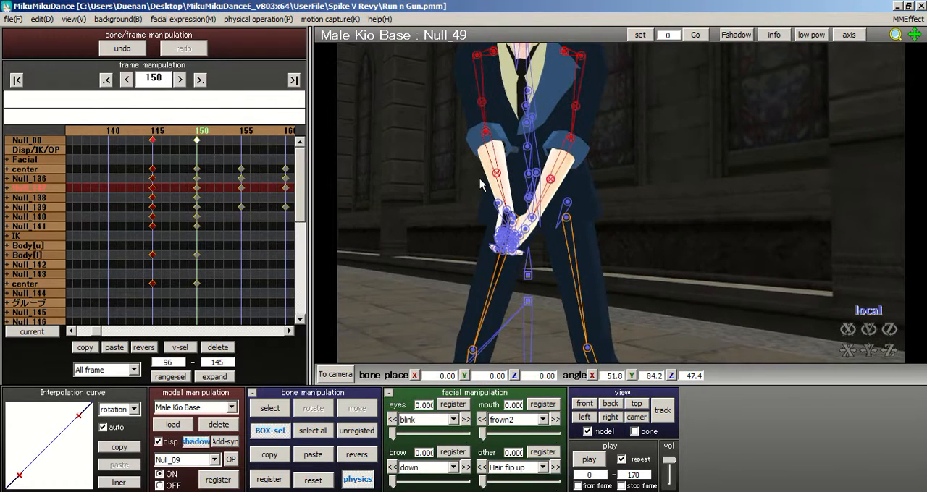
left_click(269, 479)
left_click(243, 139)
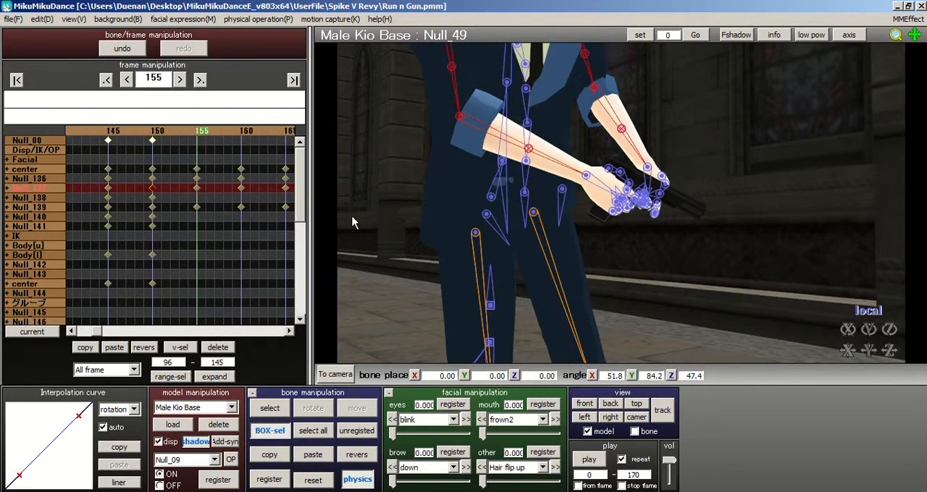
left_click(312, 455)
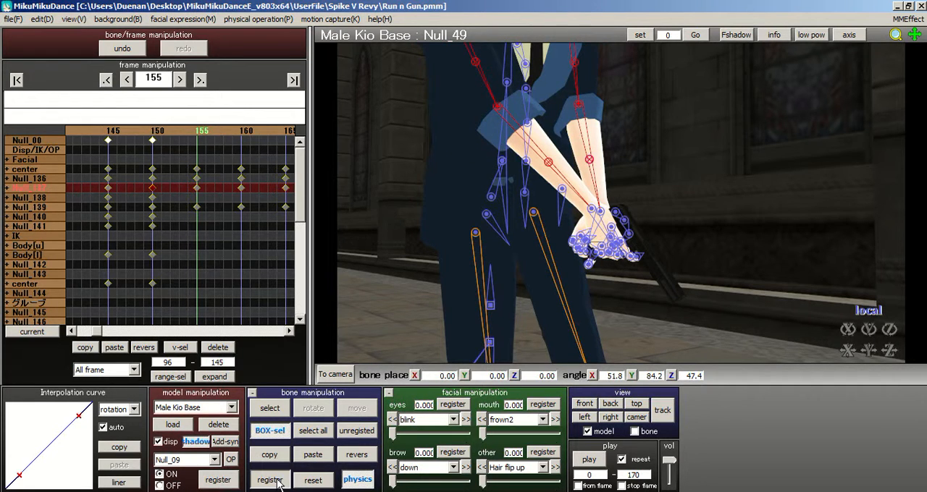
Step: Reset both hand bones at frame 155 and register all Male Kio Base bones there
right_click_drag(554, 223, 540, 226)
left_click(585, 226)
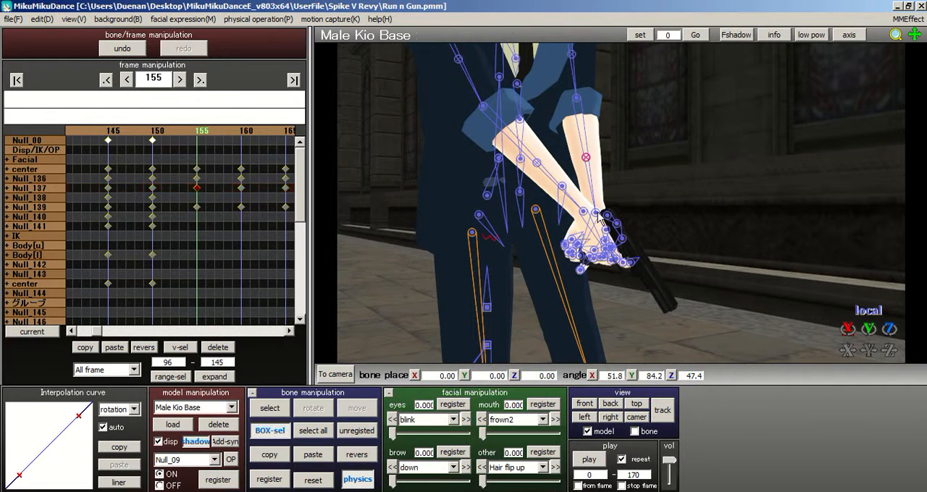
left_click(269, 408)
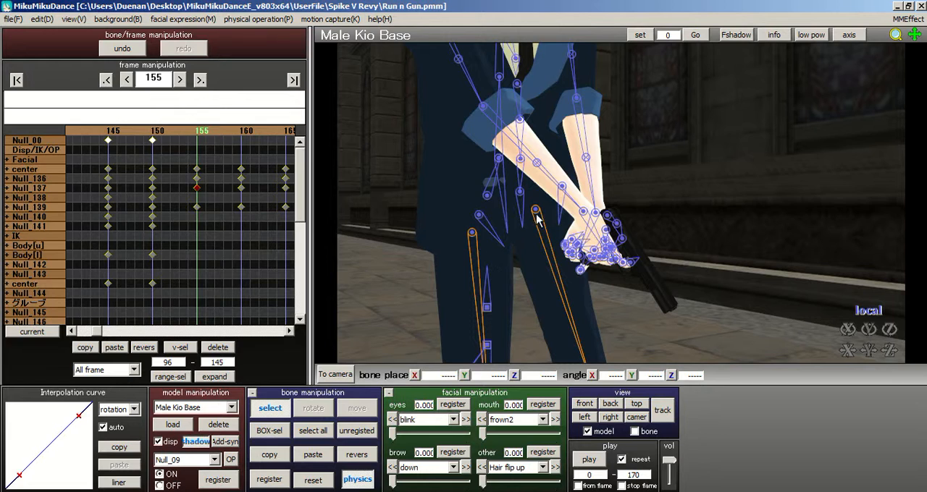
left_click(594, 217)
left_click(586, 214)
left_click(319, 480)
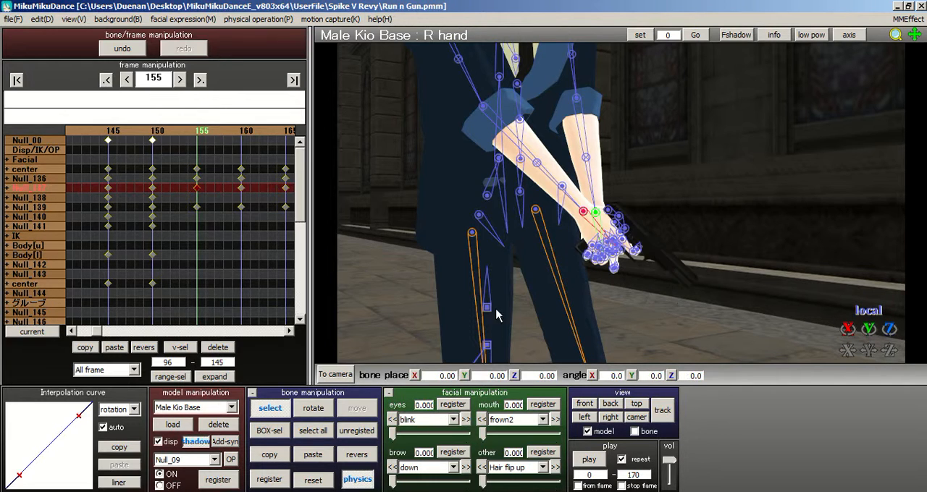
left_click(313, 430)
Step: Box-select the shoulder, arm and wrist bones on both sides at frame 155 and copy their pose
right_click_drag(550, 200, 526, 217)
scroll(525, 217, "down", 4)
right_click_drag(590, 217, 630, 223)
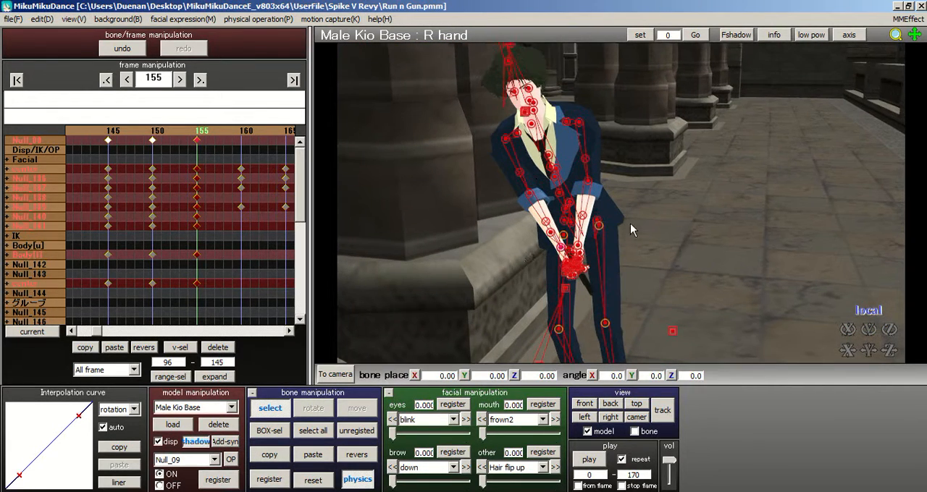
left_click(289, 432)
left_click_drag(562, 114, 613, 216)
right_click_drag(612, 216, 724, 191)
left_click(661, 136)
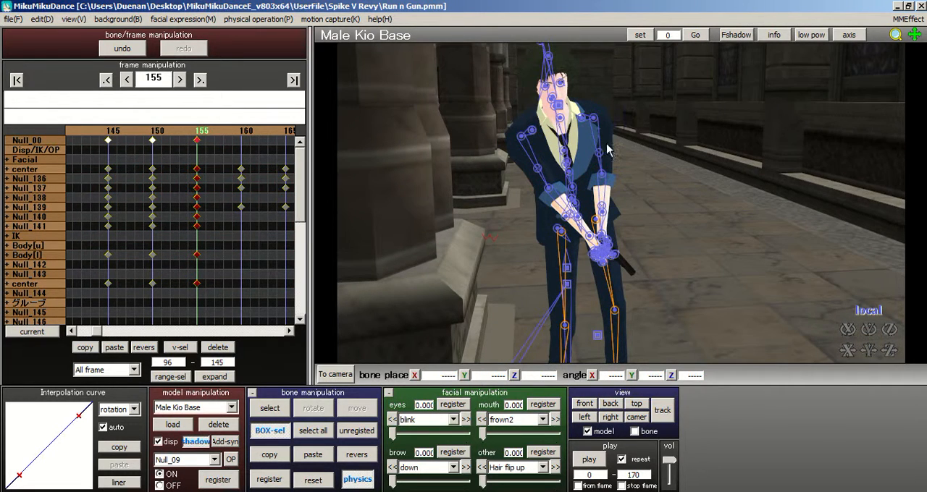
left_click(594, 193)
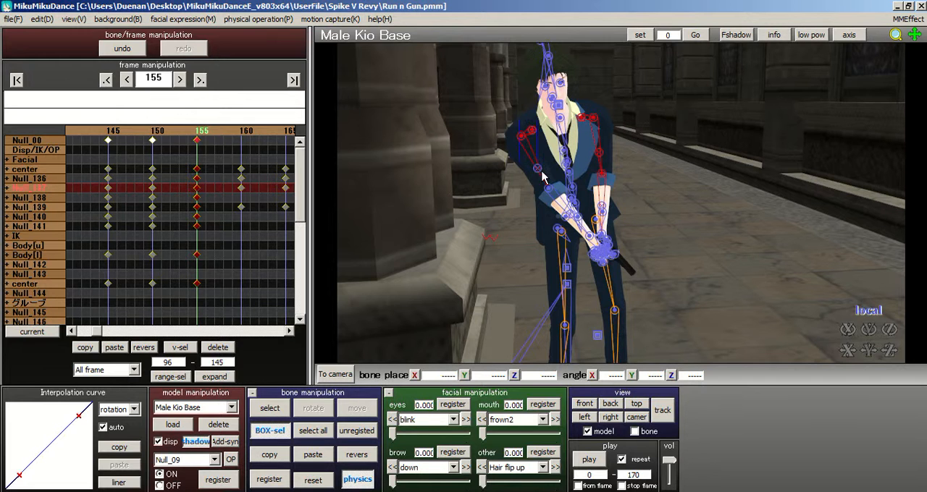
right_click_drag(617, 208, 628, 153)
scroll(693, 205, "up", 4)
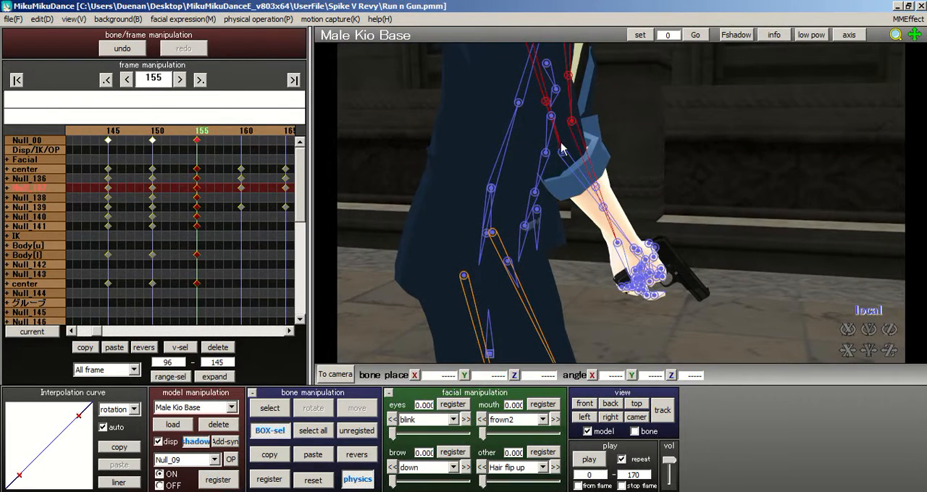
left_click(562, 151, "ctrl")
left_click(595, 187, "ctrl")
left_click(602, 207, "ctrl")
left_click(617, 242, "ctrl")
right_click_drag(645, 237, 626, 235)
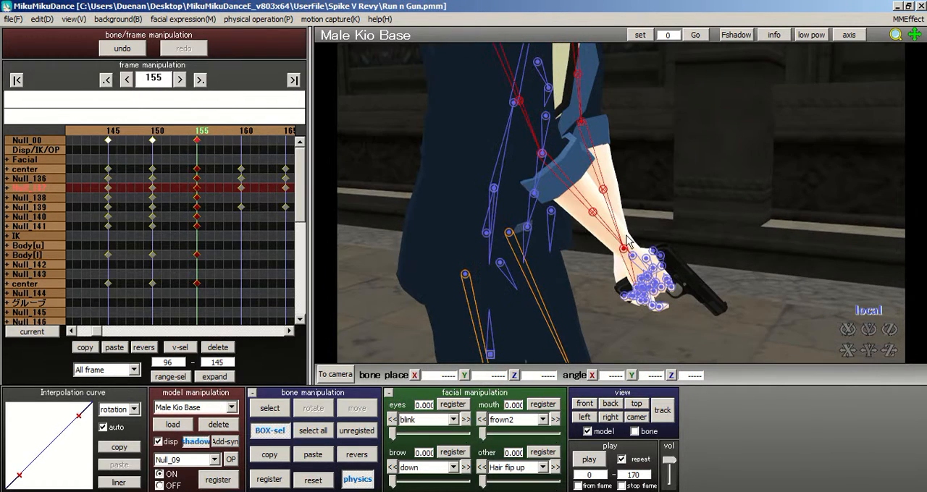
left_click(633, 255, "ctrl")
left_click(270, 458)
Step: Paste the copied arm and wrist pose at frames 160, 165 and 170, registering it on each frame
left_click(245, 136)
left_click(313, 455)
left_click(269, 479)
left_click(245, 137)
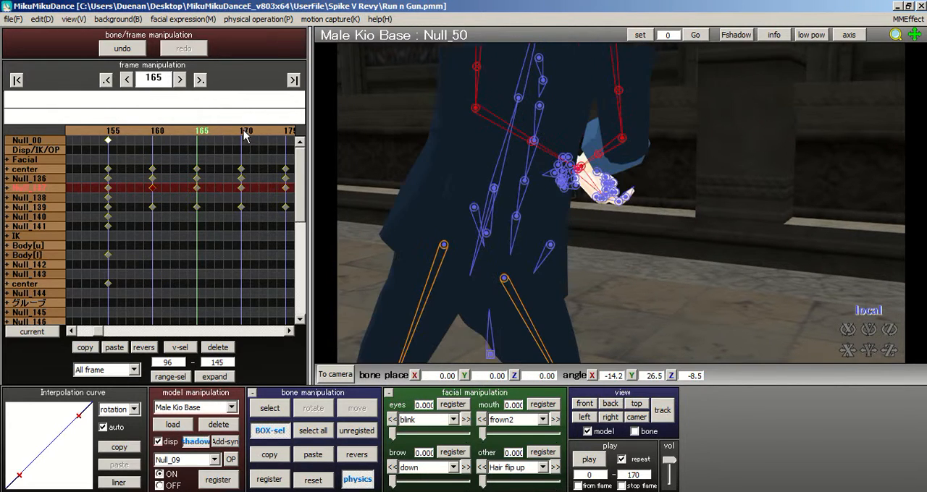
left_click(313, 455)
left_click(269, 480)
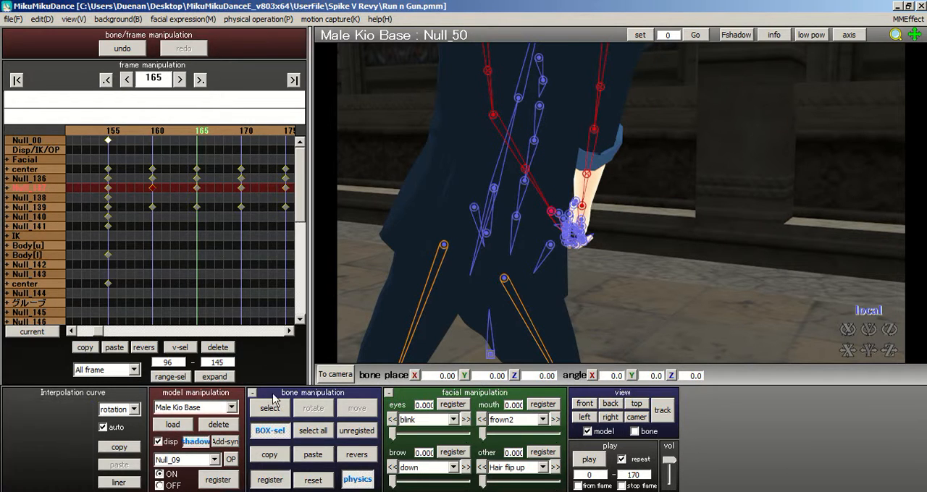
left_click(245, 134)
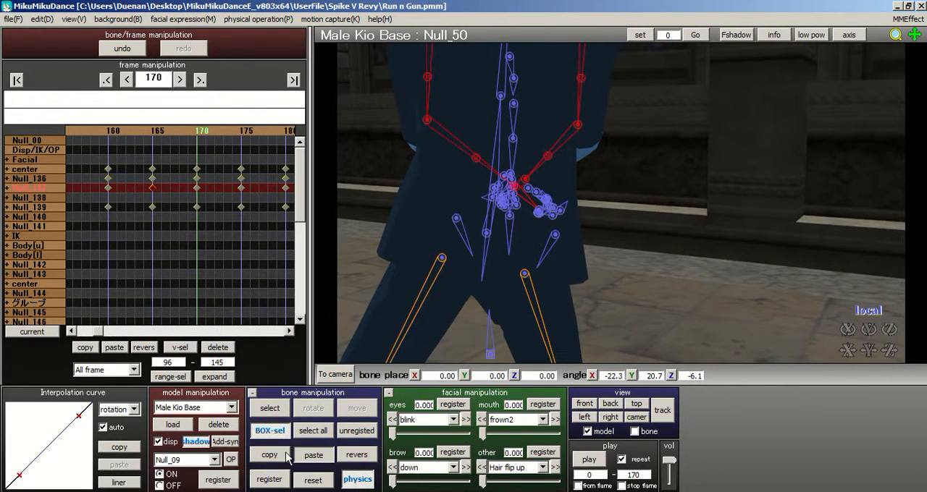
left_click(313, 455)
left_click(269, 479)
Step: Paste and register the copied arm pose at frame 175, and register all Male Kio Base bones on that frame
right_click_drag(565, 176, 502, 163)
scroll(502, 163, "down", 3)
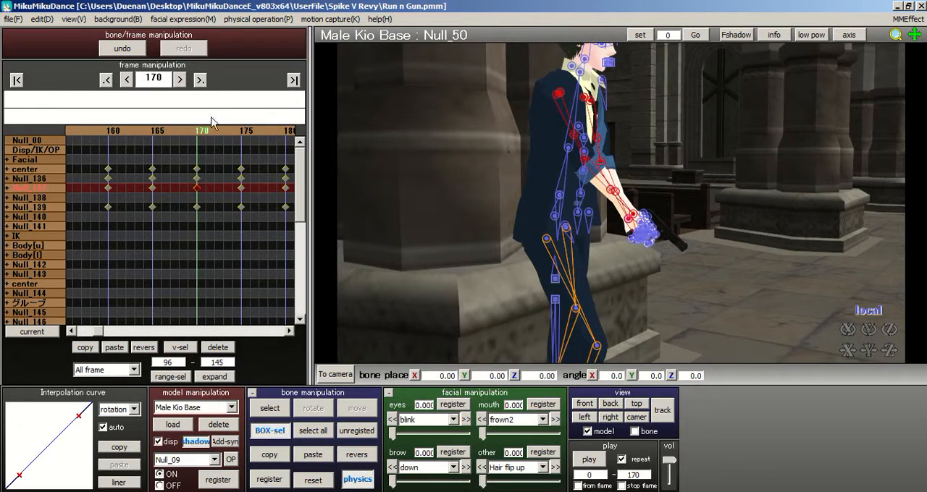
left_click(245, 134)
left_click(313, 455)
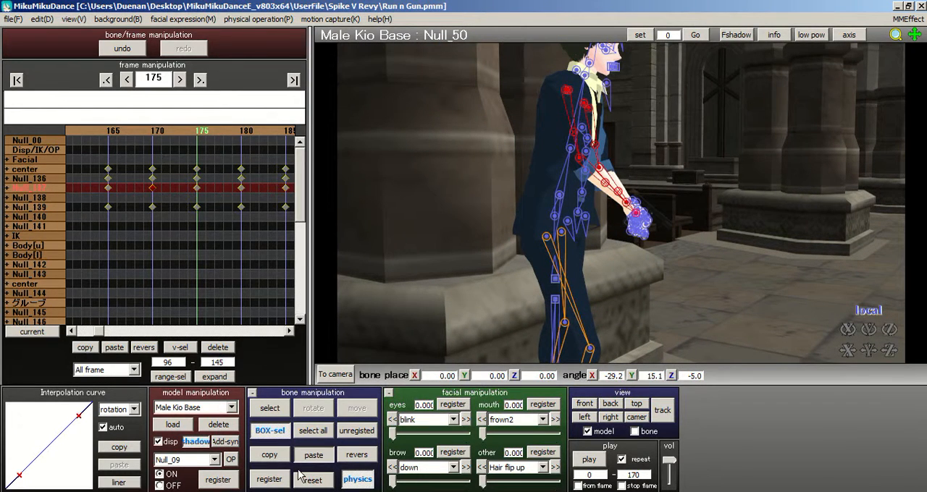
left_click(270, 479)
right_click_drag(578, 192, 417, 182)
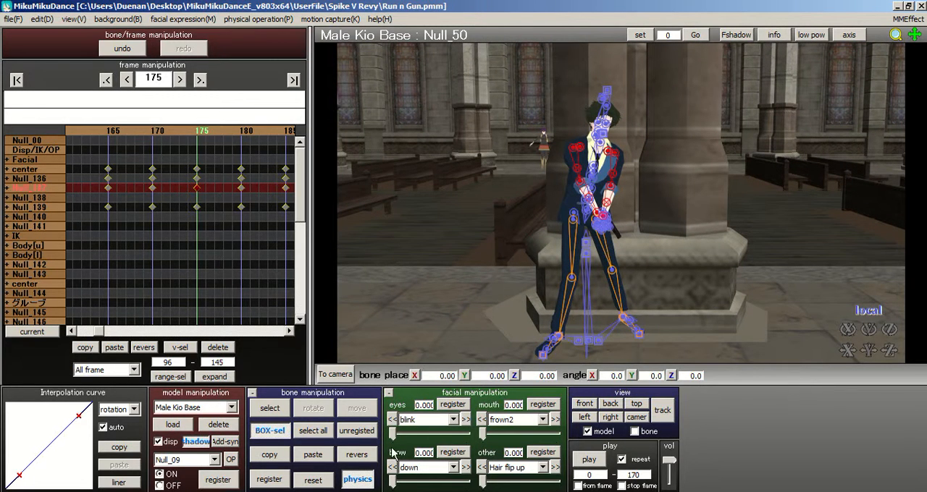
left_click(313, 431)
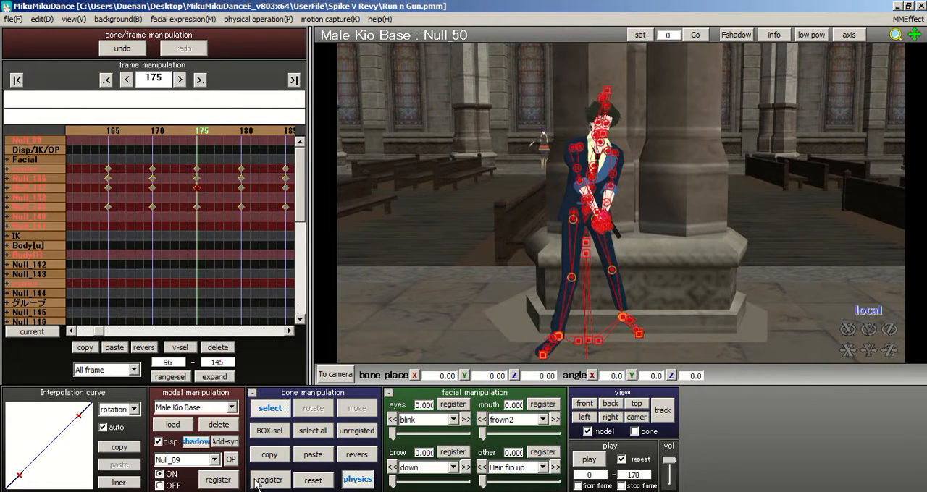
Step: Delete all Male Kio Base keyframes in the range 176 to 14500 and save the project
left_click(216, 131)
left_click_drag(175, 363, 125, 362)
type("175")
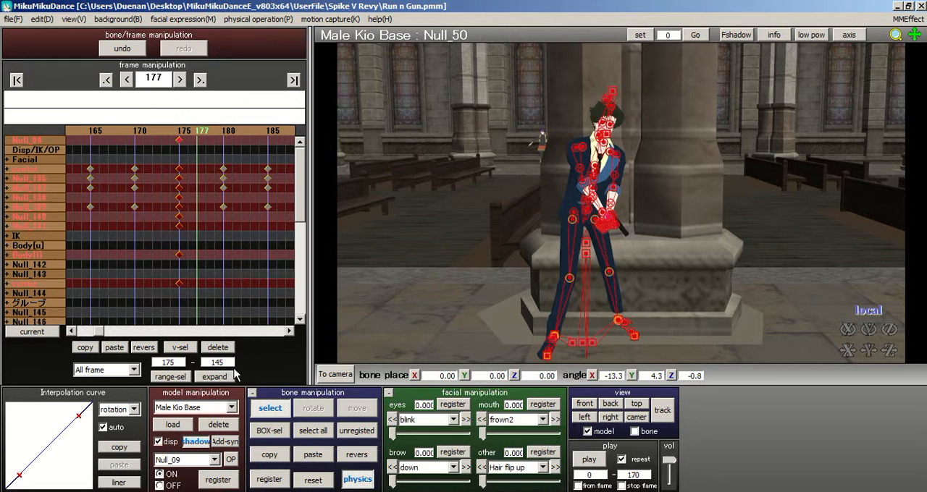
type("00")
left_click(156, 376)
left_click(237, 284)
left_click(185, 376)
left_click(220, 318)
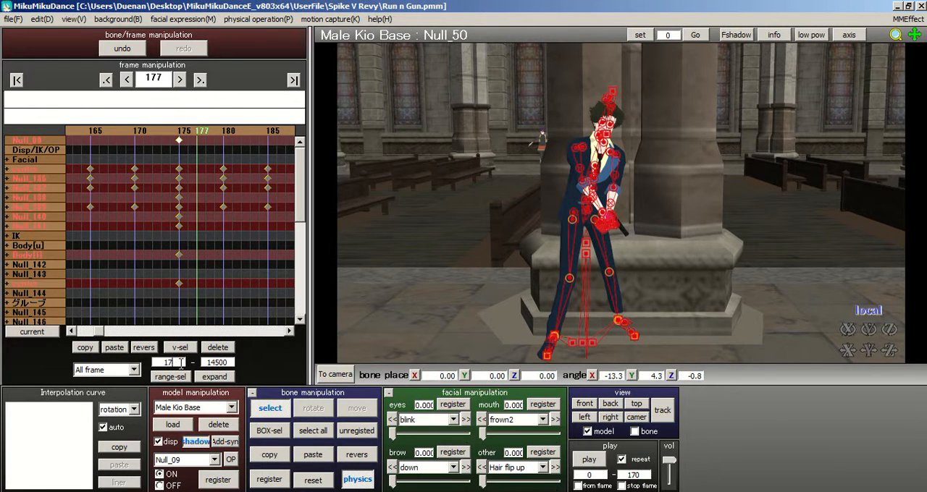
left_click(170, 377)
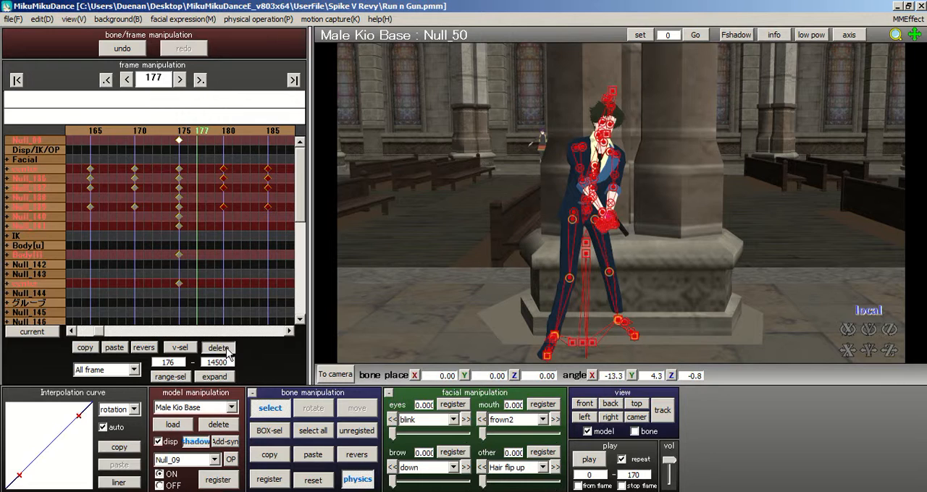
left_click(217, 348)
left_click(13, 19)
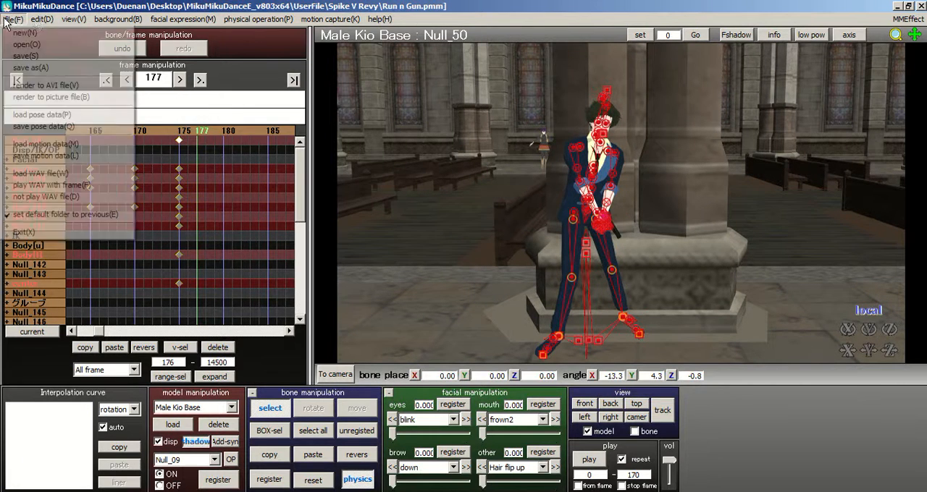
left_click(29, 56)
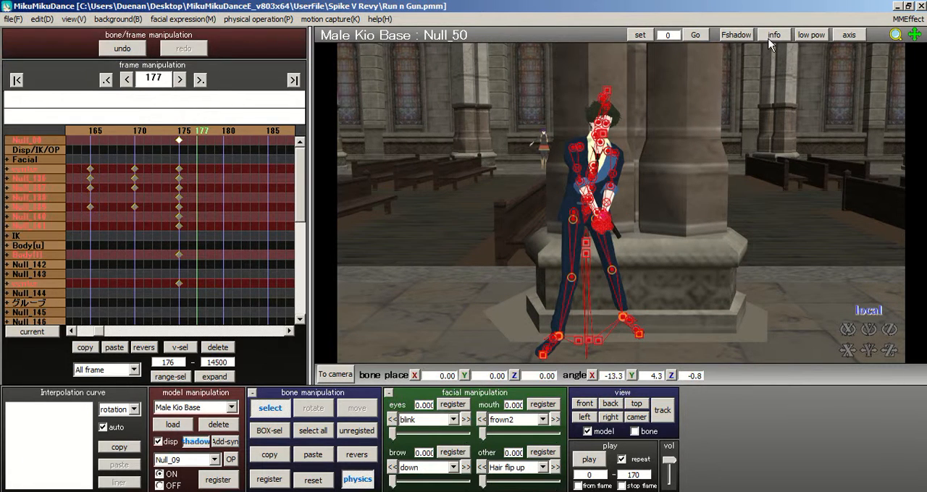
Step: Switch to the MIKU Append model and go to frame 0
left_click(140, 131)
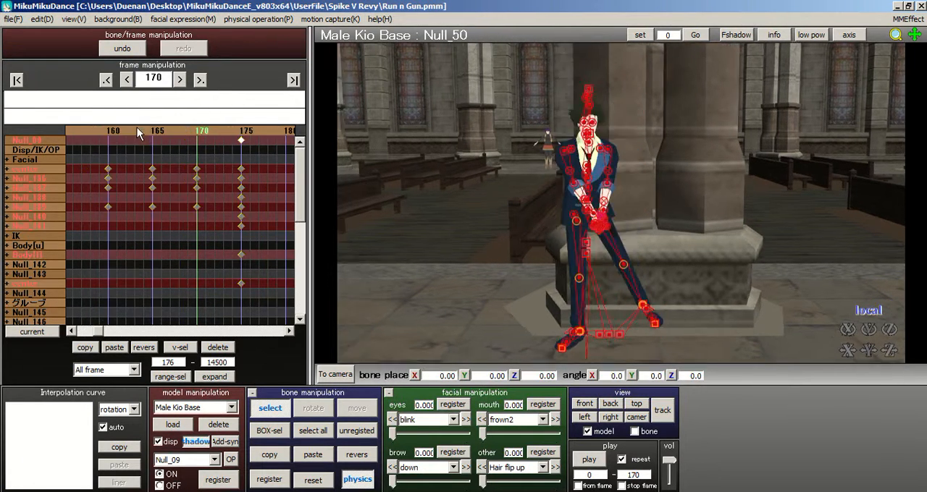
left_click(195, 408)
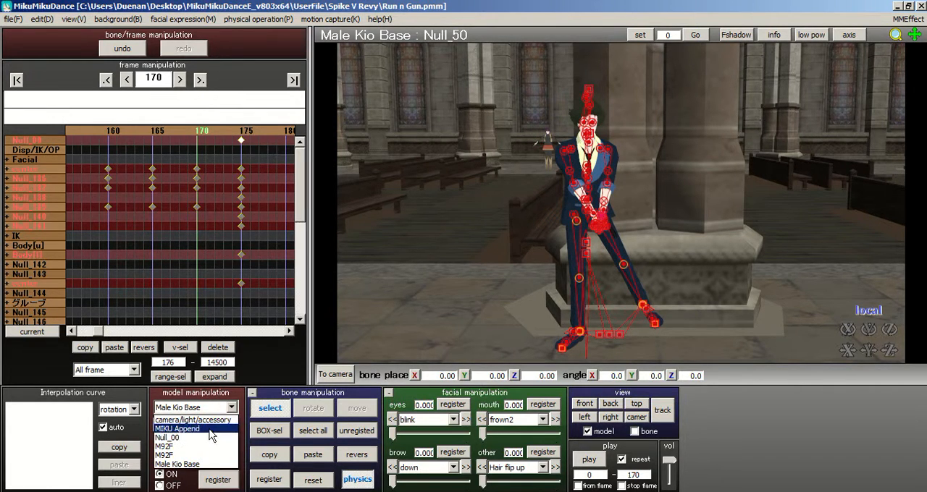
left_click(177, 428)
left_click(16, 81)
left_click_drag(217, 133, 273, 132)
left_click(16, 81)
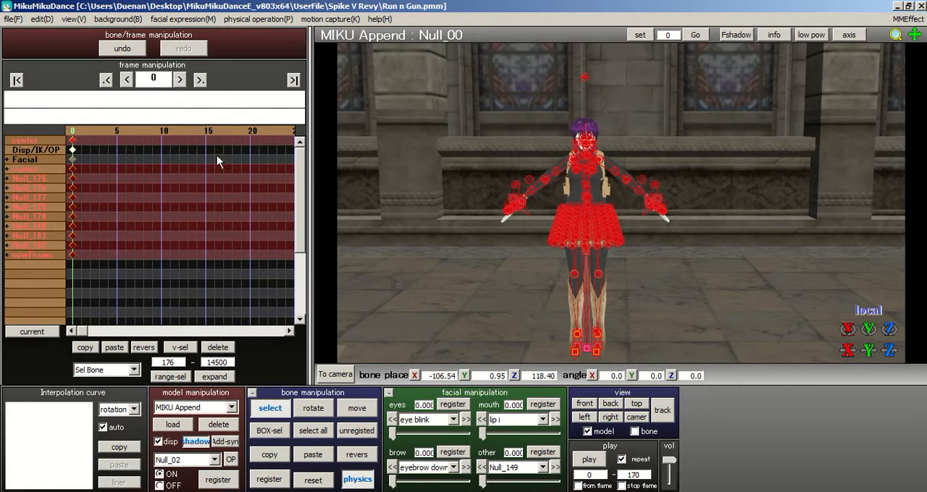
Step: Examine MIKU Append's position between the pillars and along the stone floor at frame 0 from several angles
scroll(626, 197, "down", 3)
middle_click_drag(626, 198, 654, 144)
right_click_drag(654, 144, 794, 158)
middle_click_drag(601, 229, 378, 259)
middle_click_drag(539, 208, 163, 162)
right_click_drag(610, 194, 549, 197)
middle_click_drag(549, 197, 757, 202)
right_click_drag(614, 205, 572, 225)
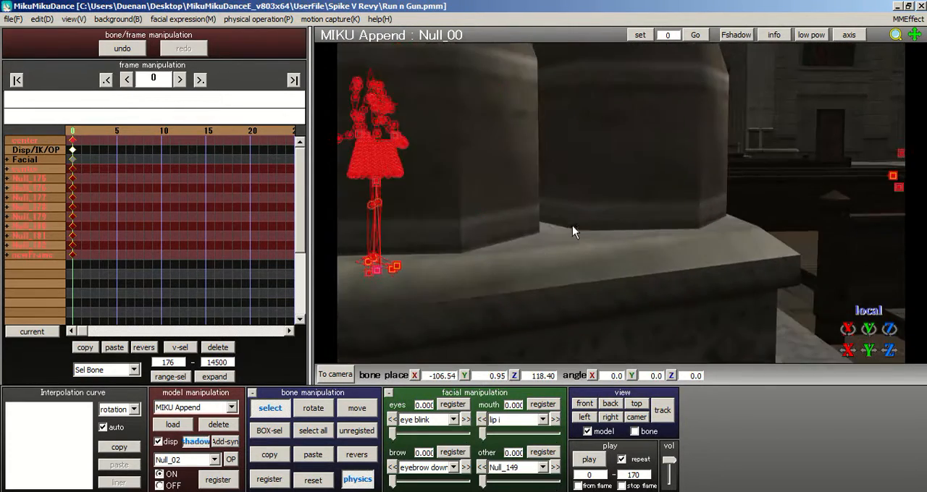
middle_click_drag(637, 200, 754, 186)
right_click_drag(626, 203, 466, 245)
middle_click_drag(633, 200, 750, 204)
right_click_drag(750, 204, 505, 296)
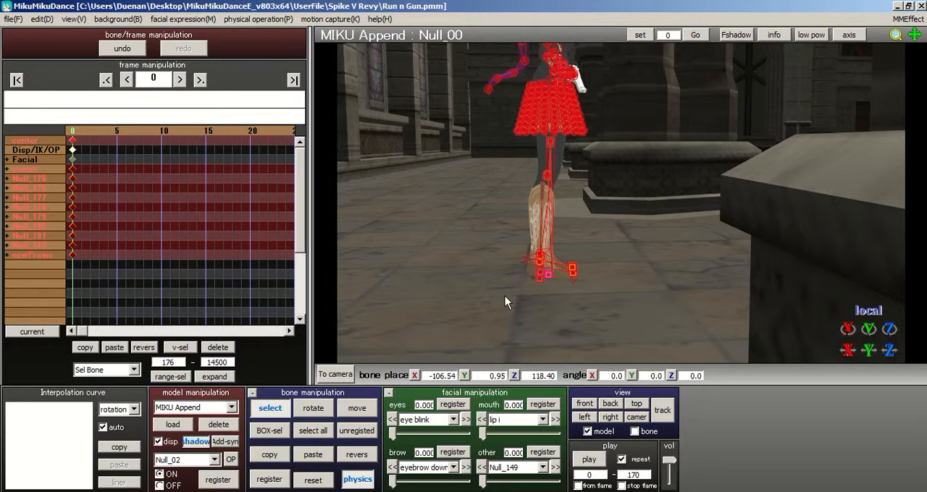
Step: Move MIKU Append by the base bone between the feet to about X -105.66, Z 125.70, and register all bones at frame 0
left_click(548, 277)
middle_click_drag(657, 186, 692, 175)
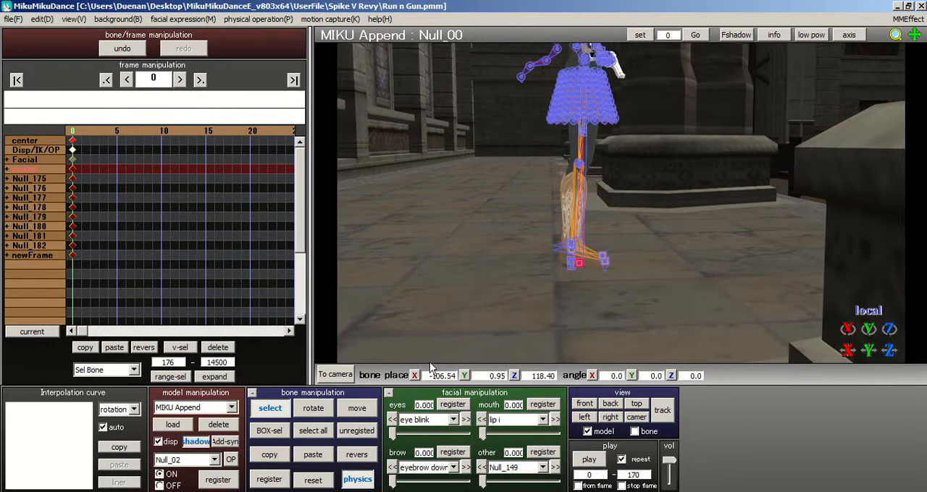
left_click(350, 407)
left_click_drag(615, 263, 534, 270)
left_click(313, 430)
left_click(269, 480)
Step: Check MIKU Append's new position from the front and save the project
right_click_drag(753, 123, 630, 134)
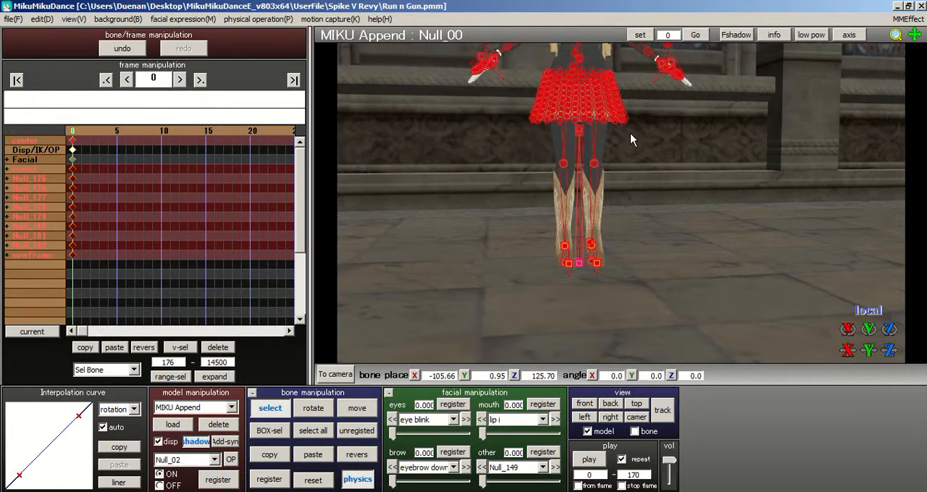
scroll(631, 152, "down", 3)
middle_click_drag(630, 152, 610, 191)
left_click(13, 23)
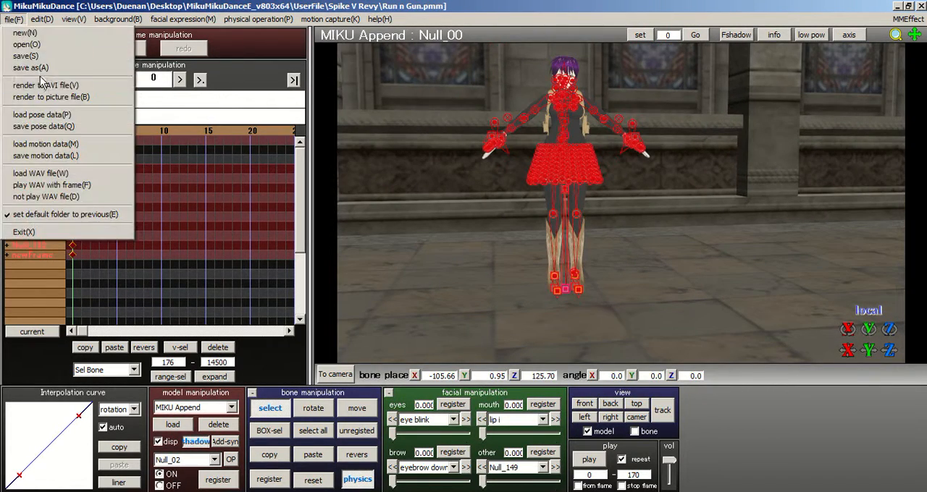
left_click(26, 56)
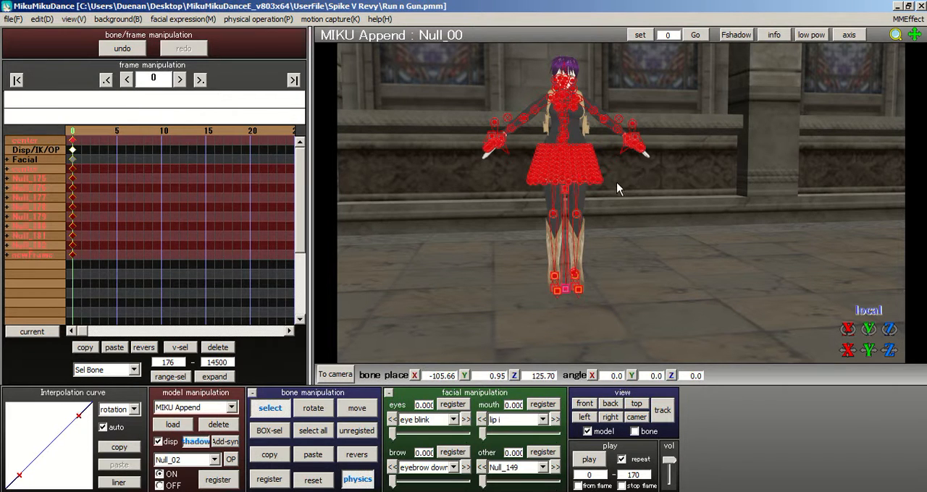
Step: Examine MIKU Append's stance and how the feet meet the stone floor at frame 0 from the side and front
right_click_drag(629, 182, 609, 214)
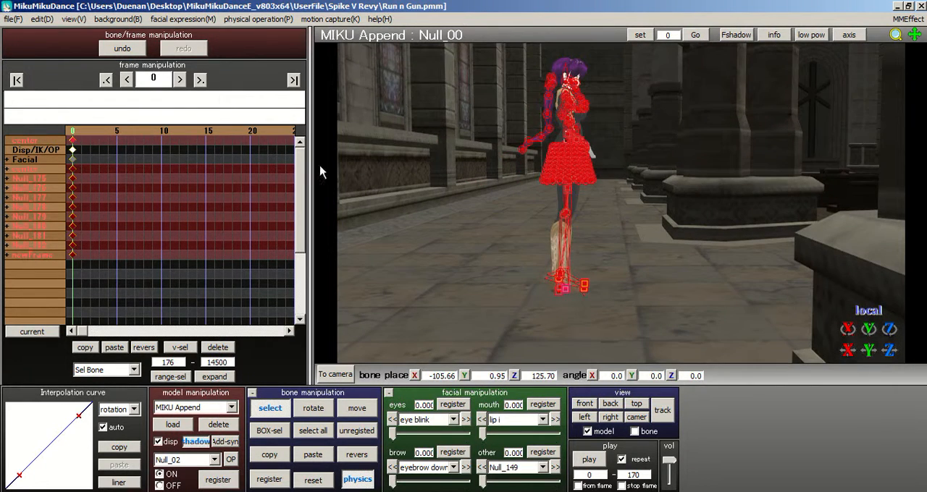
right_click_drag(594, 185, 529, 218)
scroll(540, 220, "up", 1)
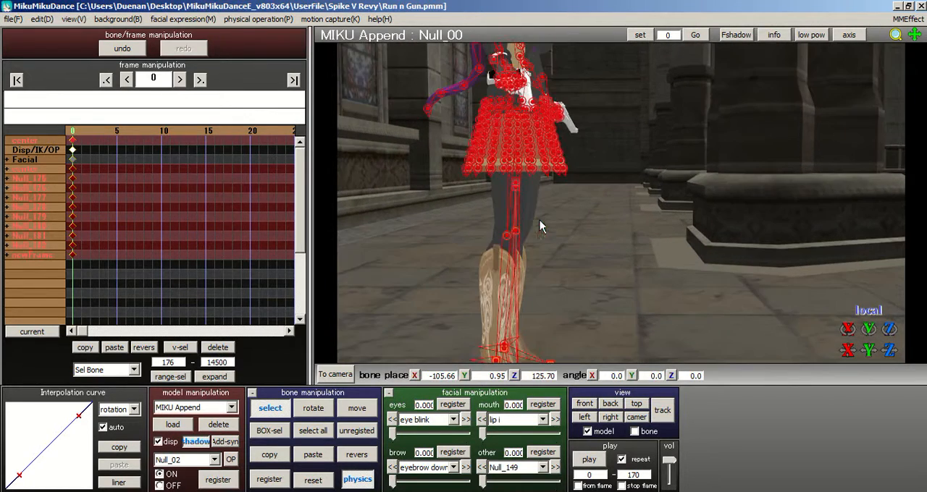
scroll(636, 149, "up", 4)
right_click_drag(606, 169, 491, 160)
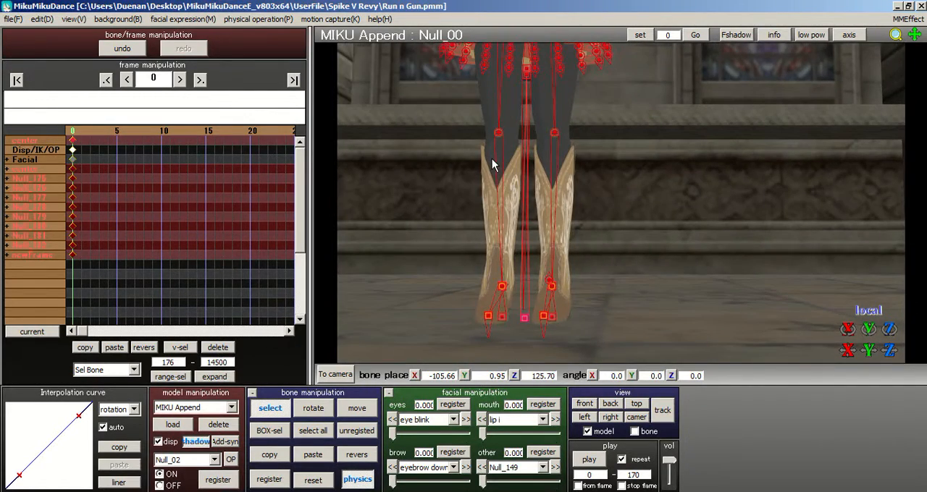
scroll(638, 196, "down", 4)
right_click_drag(640, 206, 618, 223)
middle_click_drag(618, 223, 610, 242)
middle_click_drag(636, 168, 528, 209)
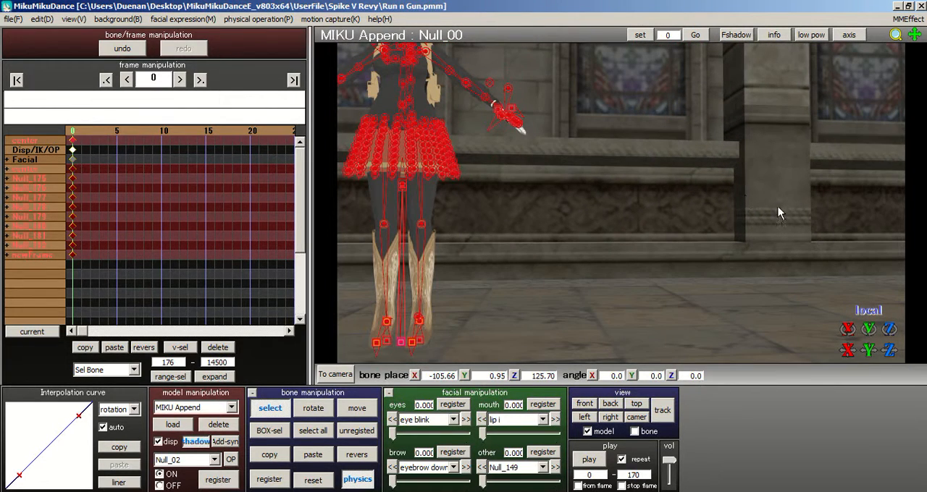